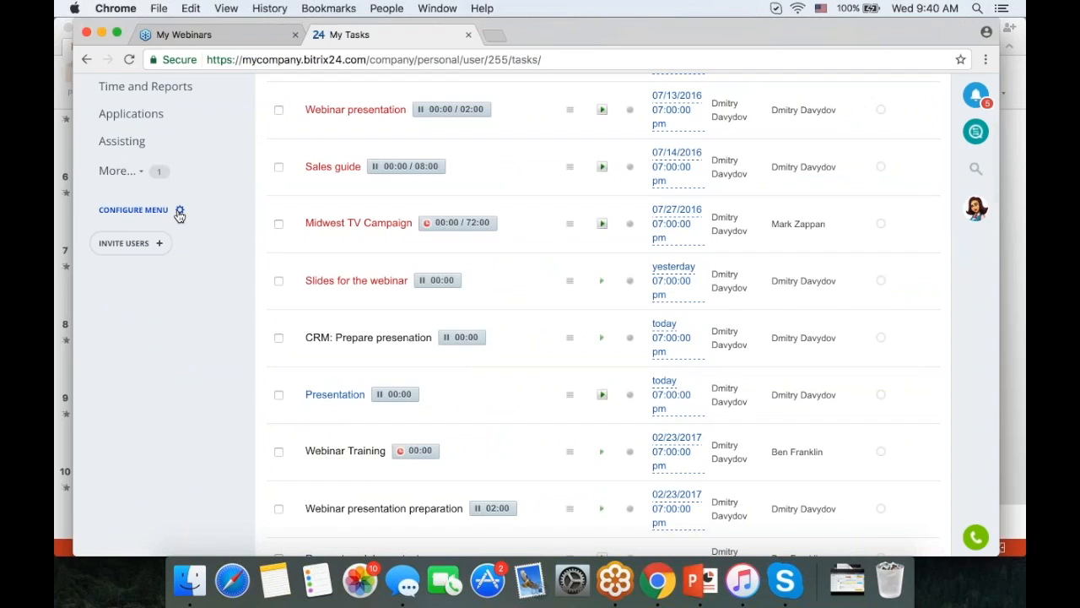
- Reset the left menu and confirm Tasks as the most used tool
{"action": "left_click", "coordinate": [179, 212]}
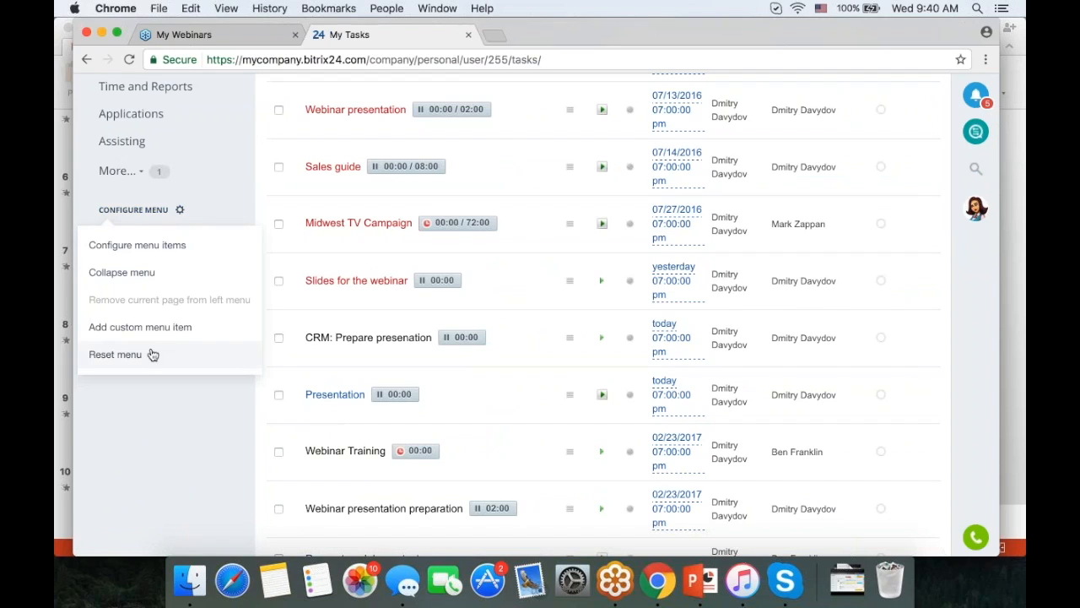
{"action": "left_click", "coordinate": [152, 356]}
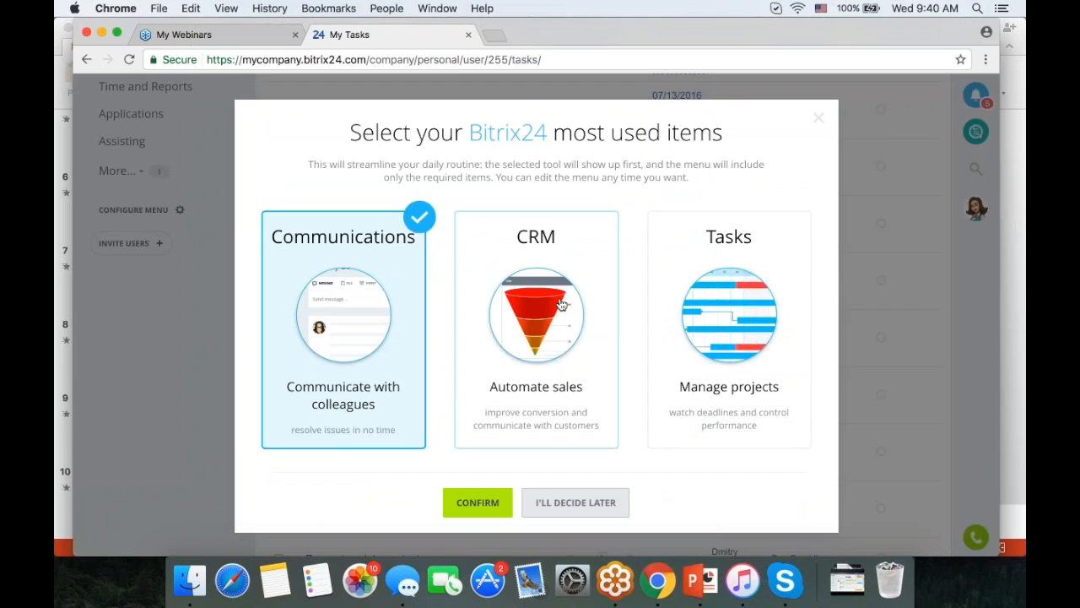
{"action": "left_click", "coordinate": [728, 316]}
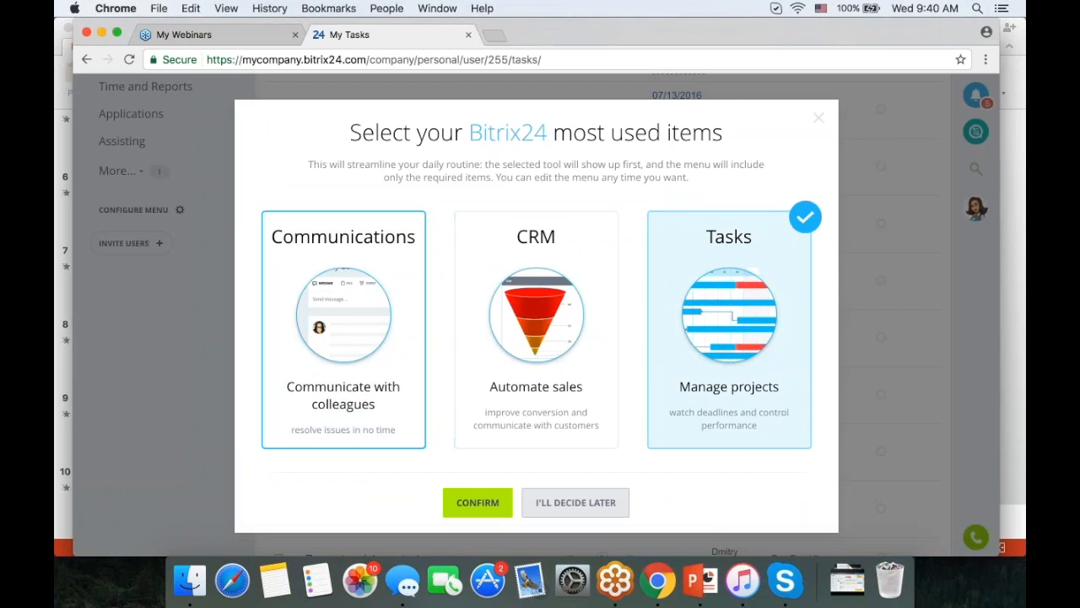
{"action": "left_click", "coordinate": [489, 503]}
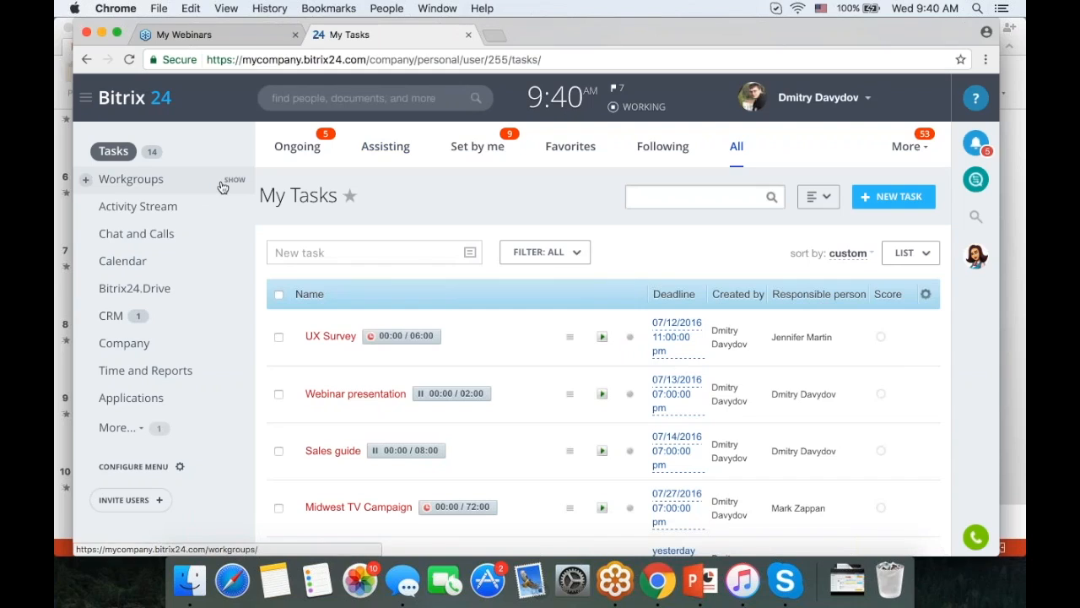
- Make the Workgroups menu item the home page, then load the bare portal root address
{"action": "scroll", "coordinate": [228, 282], "scroll_direction": "down", "scroll_amount": 3}
{"action": "left_click", "coordinate": [179, 358]}
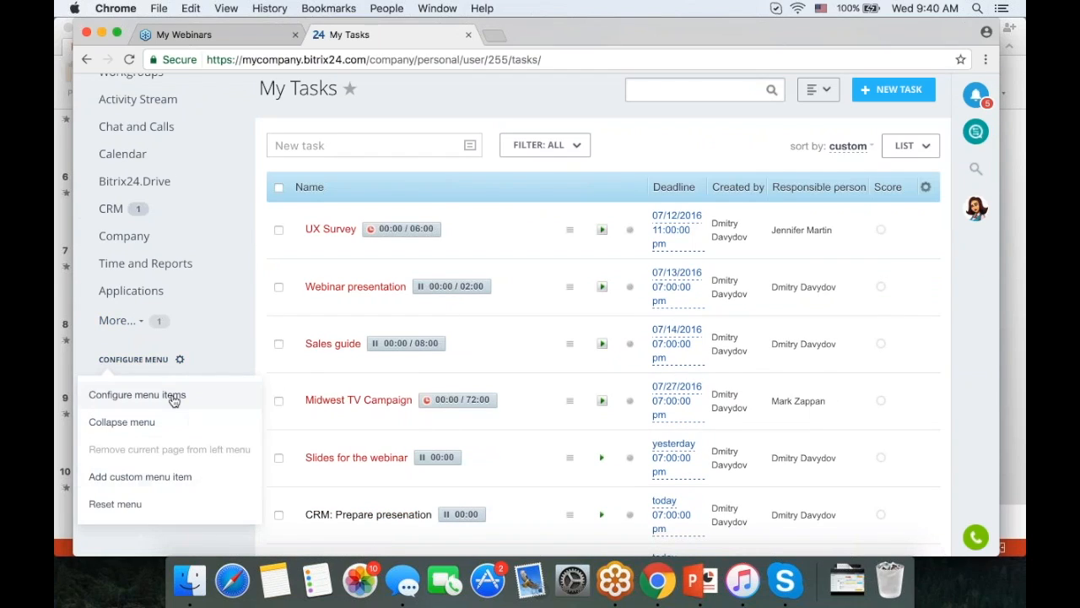
{"action": "left_click", "coordinate": [174, 394]}
{"action": "scroll", "coordinate": [206, 380], "scroll_direction": "up", "scroll_amount": 3}
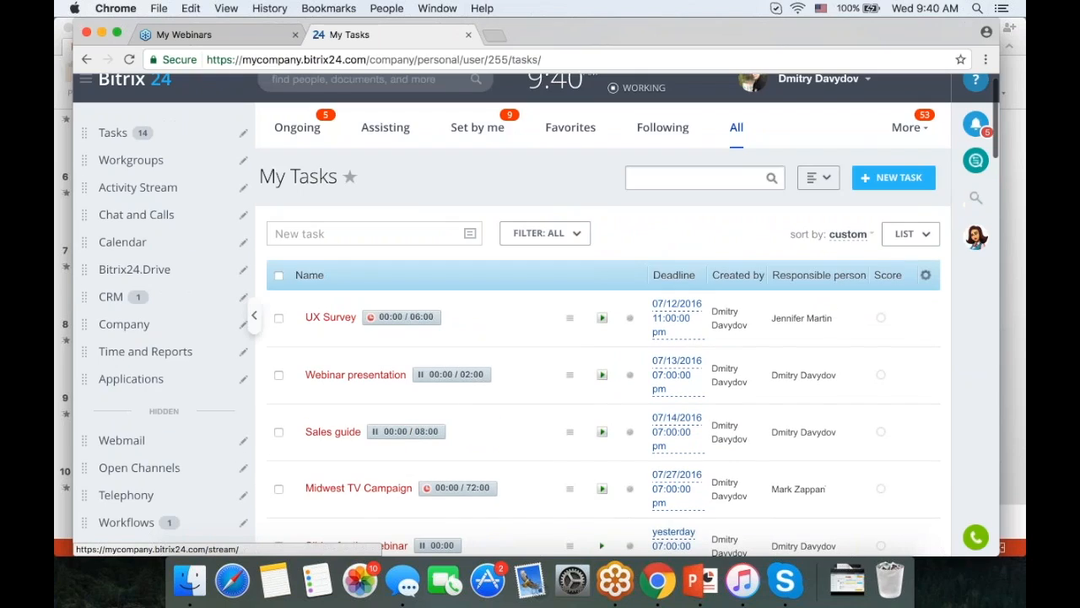
{"action": "left_click", "coordinate": [243, 163]}
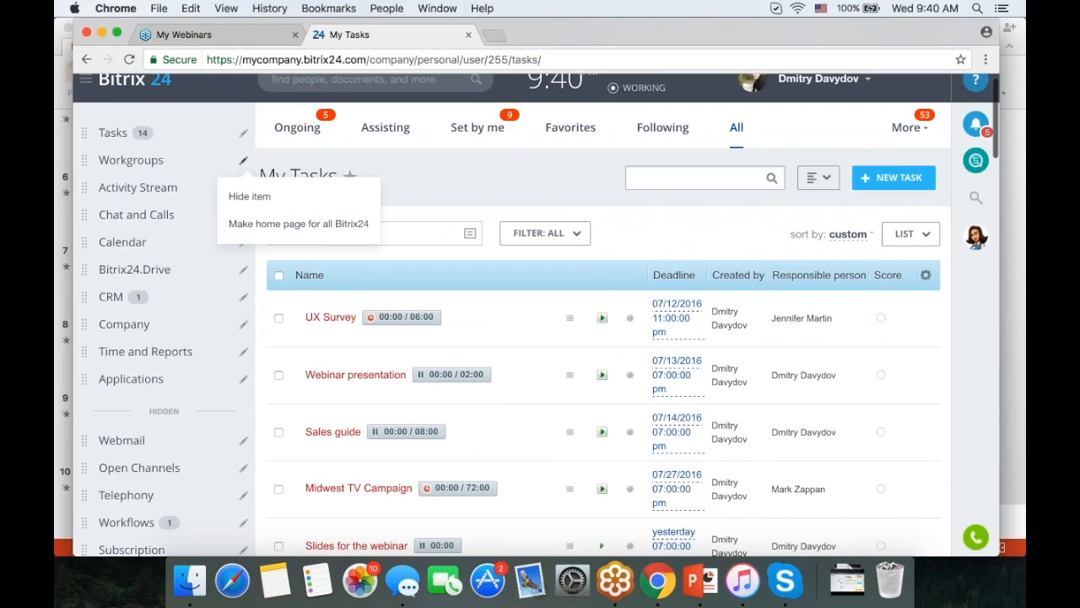
{"action": "left_click", "coordinate": [261, 222]}
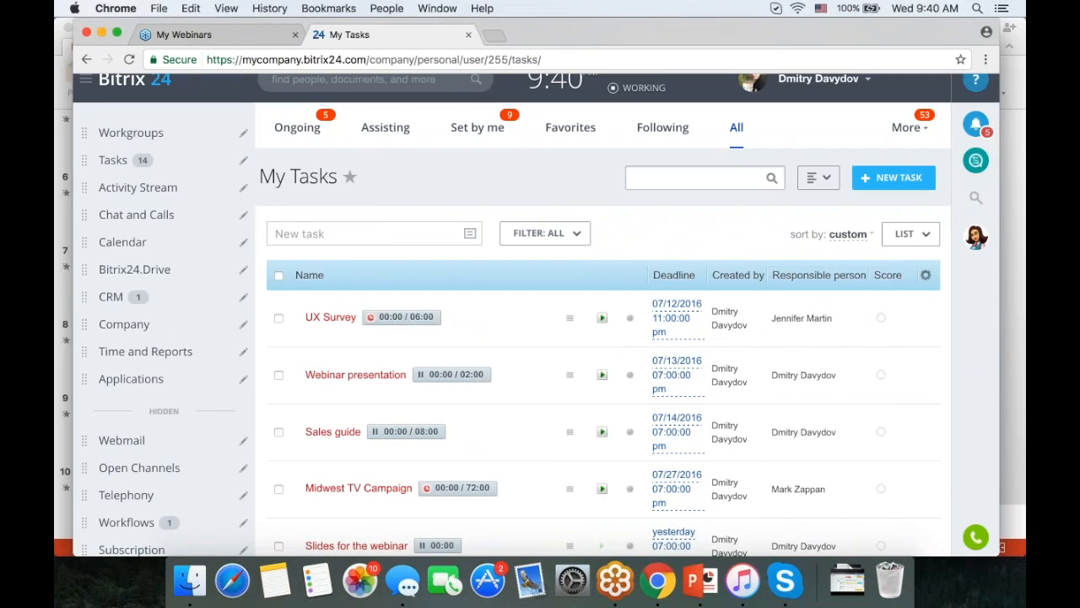
{"action": "left_click_drag", "start_coordinate": [369, 60], "coordinate": [546, 85]}
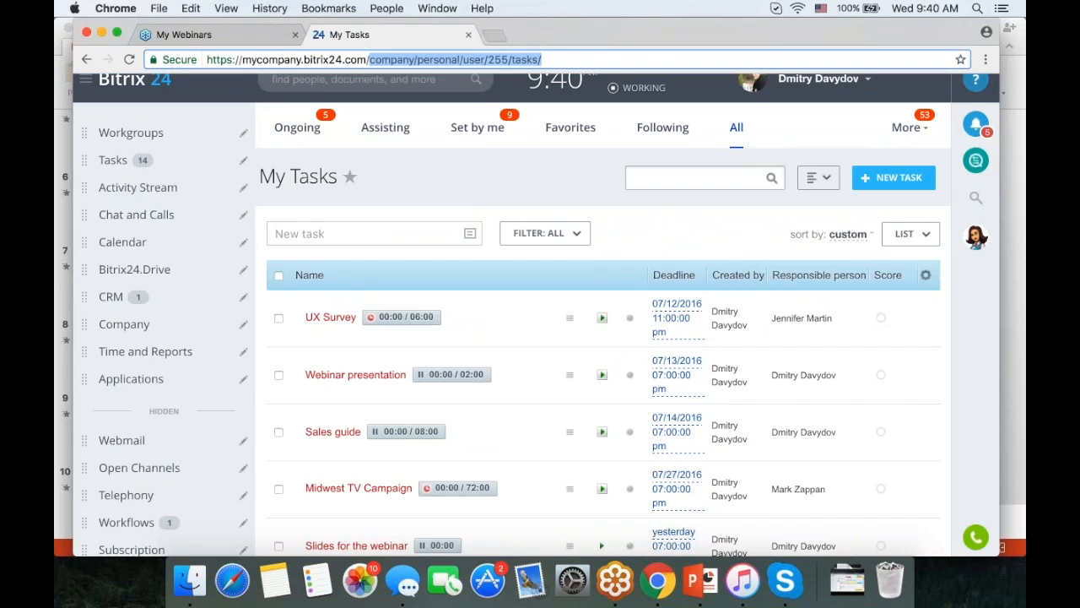
{"action": "key", "text": "BackSpace"}
{"action": "key", "text": "Return"}
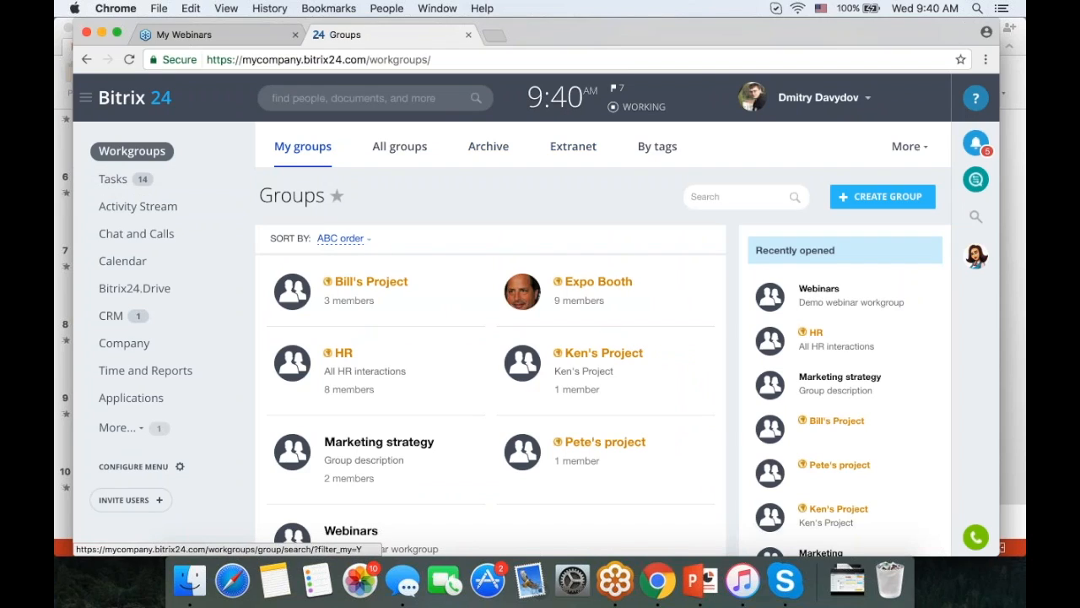
- Rearrange the group tabs so Extranet comes after By tags
{"action": "left_click", "coordinate": [905, 150]}
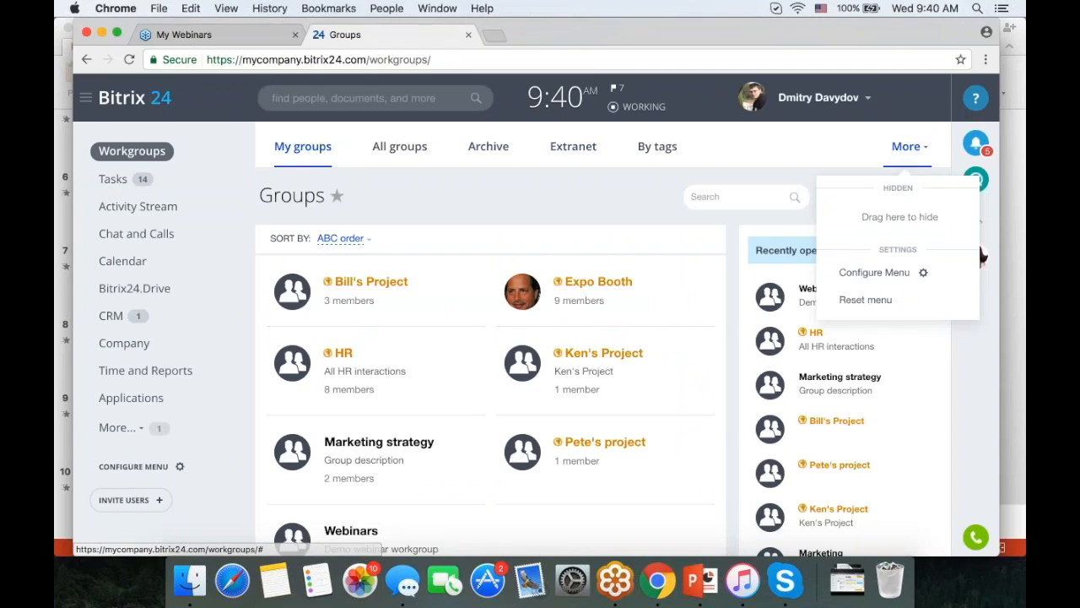
{"action": "left_click", "coordinate": [888, 274]}
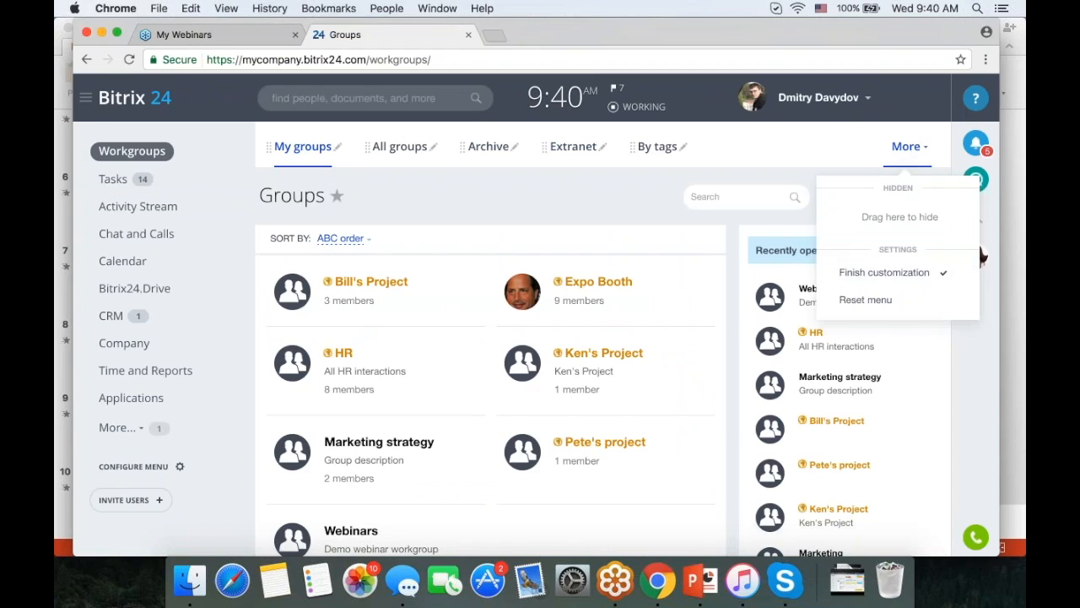
{"action": "left_click_drag", "start_coordinate": [564, 153], "coordinate": [654, 150]}
{"action": "left_click", "coordinate": [893, 274]}
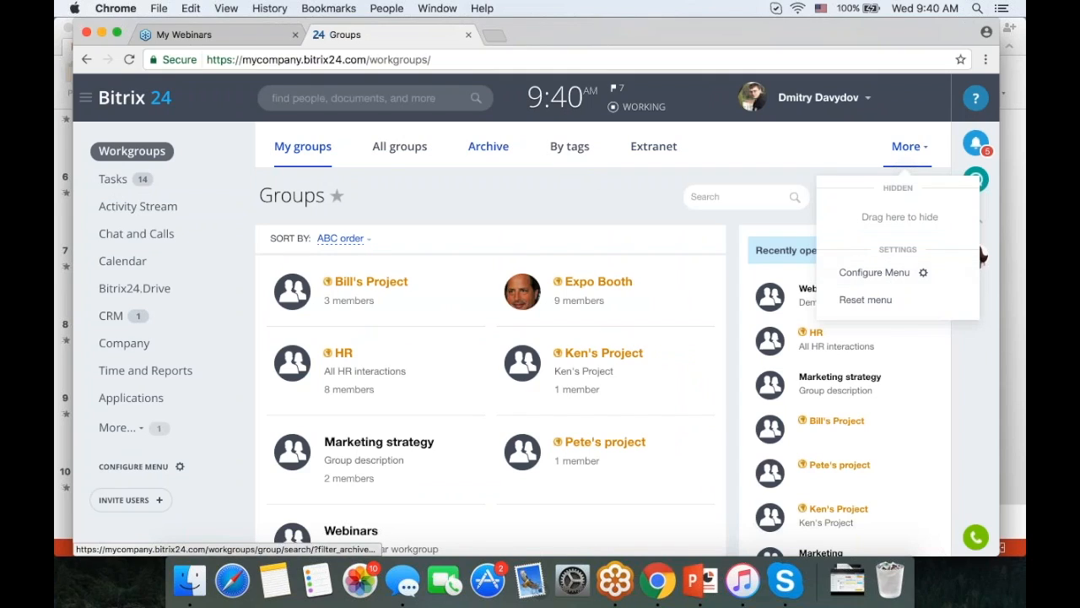
- Go from Archive to All groups and star that page into the left menu
{"action": "left_click", "coordinate": [488, 147]}
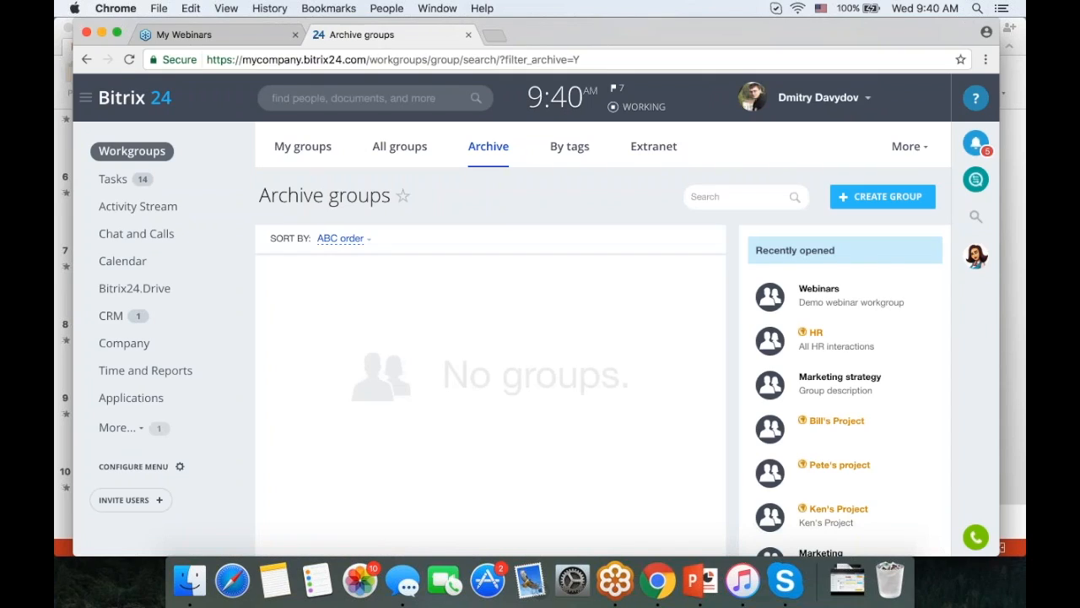
{"action": "left_click", "coordinate": [400, 147]}
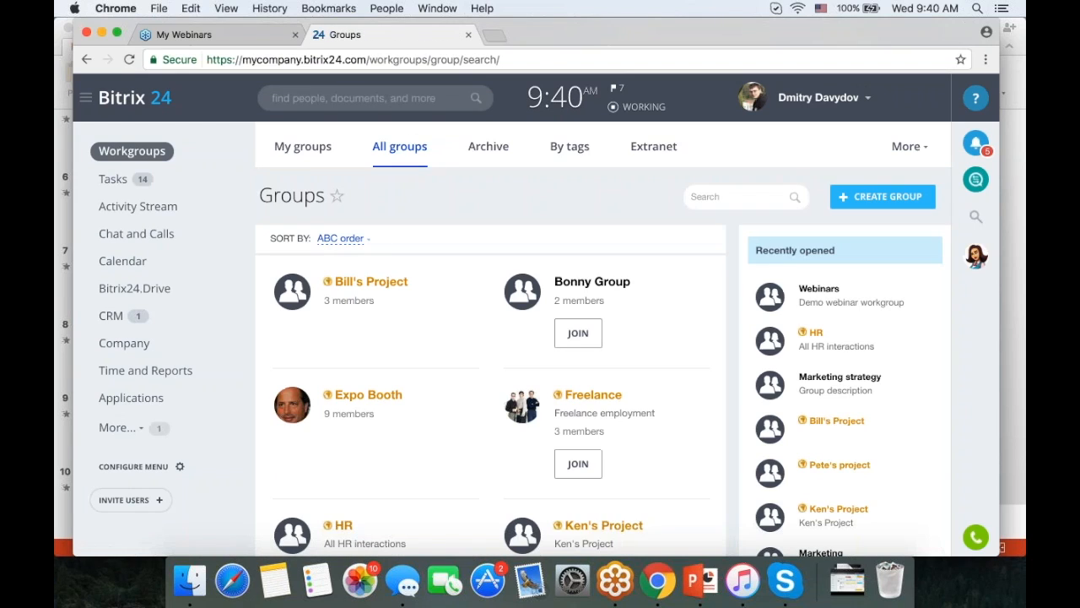
{"action": "left_click", "coordinate": [336, 196]}
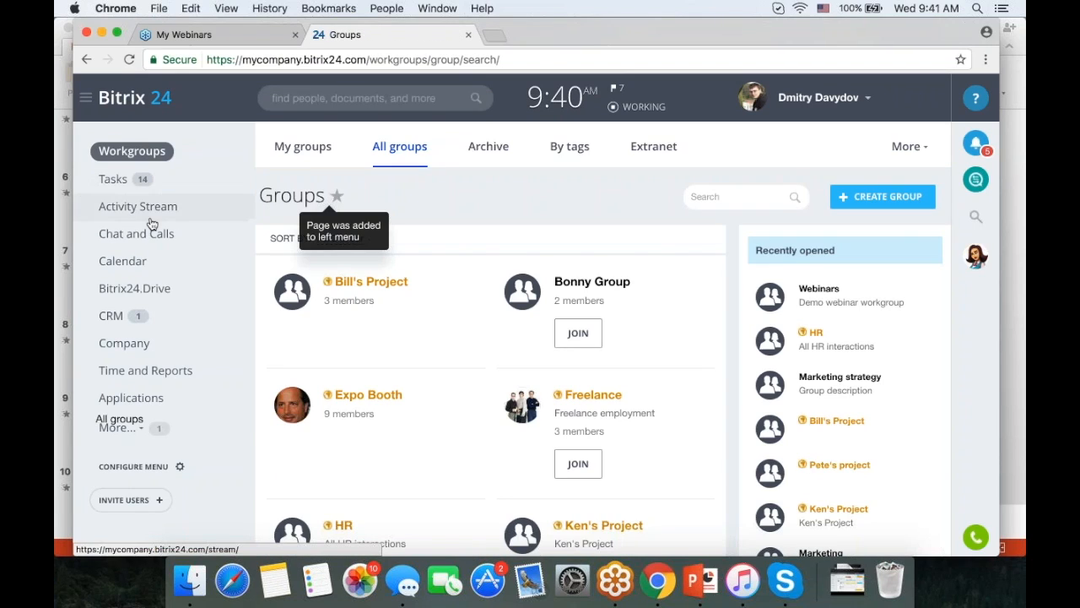
{"action": "scroll", "coordinate": [156, 218], "scroll_direction": "down", "scroll_amount": 3}
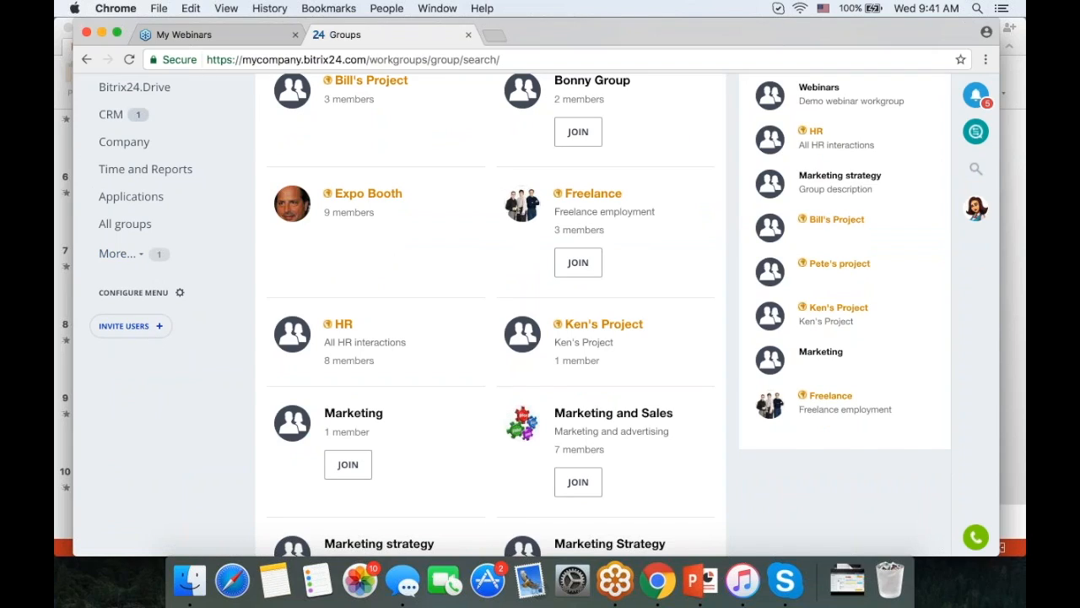
{"action": "left_click", "coordinate": [172, 293]}
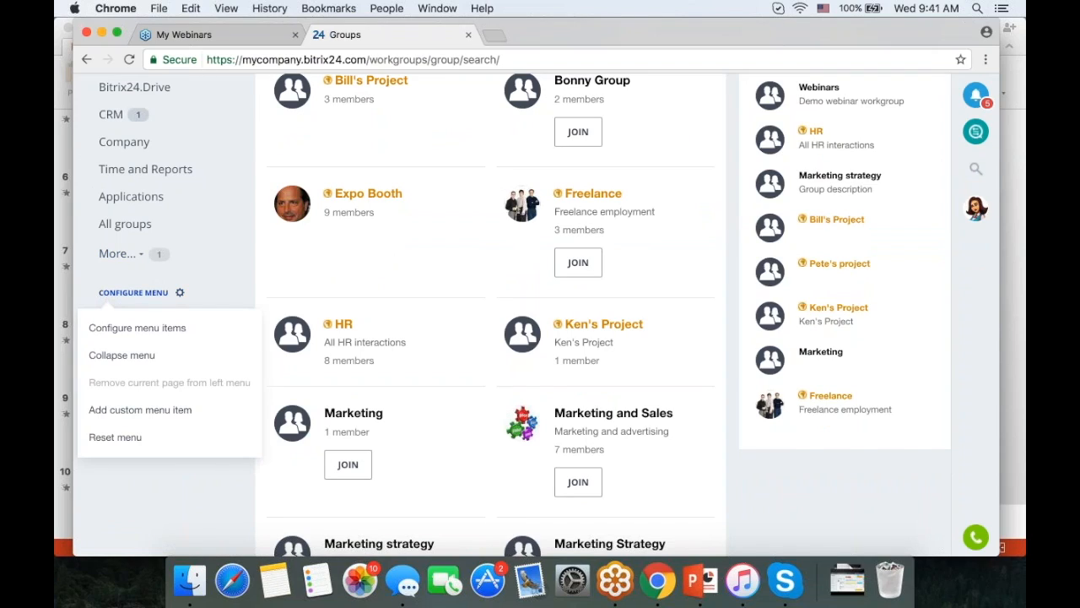
{"action": "left_click", "coordinate": [137, 357]}
{"action": "scroll", "coordinate": [422, 337], "scroll_direction": "up", "scroll_amount": 5}
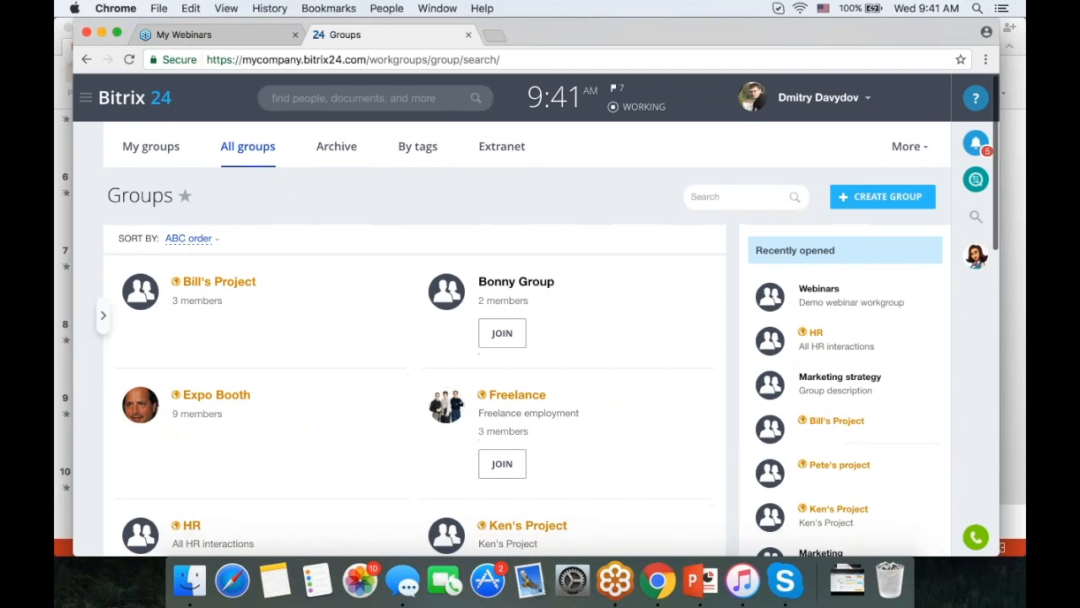
{"action": "left_click", "coordinate": [103, 316]}
{"action": "scroll", "coordinate": [211, 340], "scroll_direction": "down", "scroll_amount": 1}
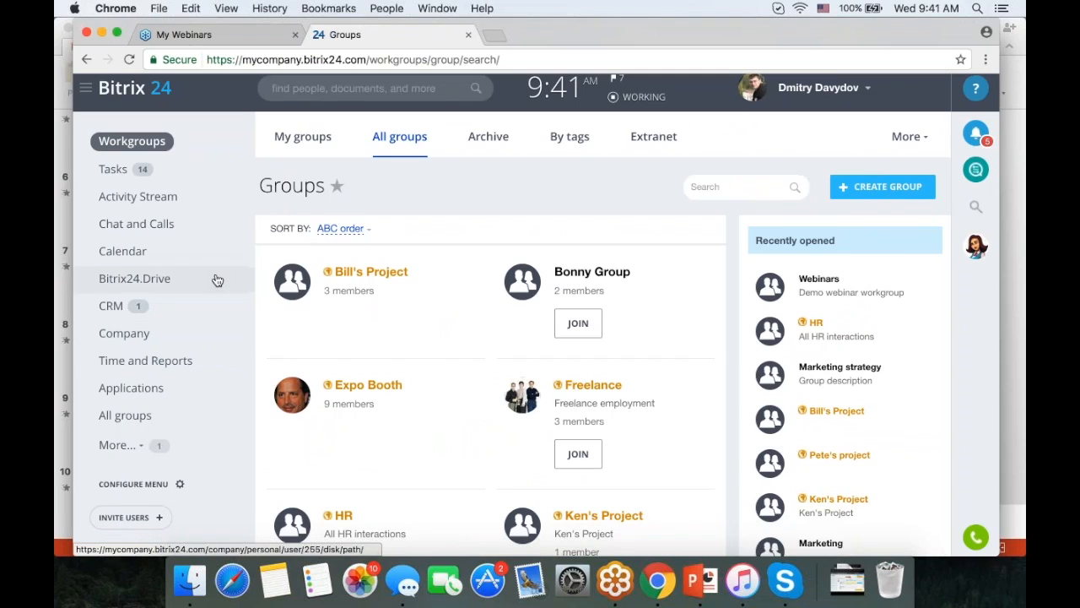
{"action": "scroll", "coordinate": [217, 288], "scroll_direction": "down", "scroll_amount": 2}
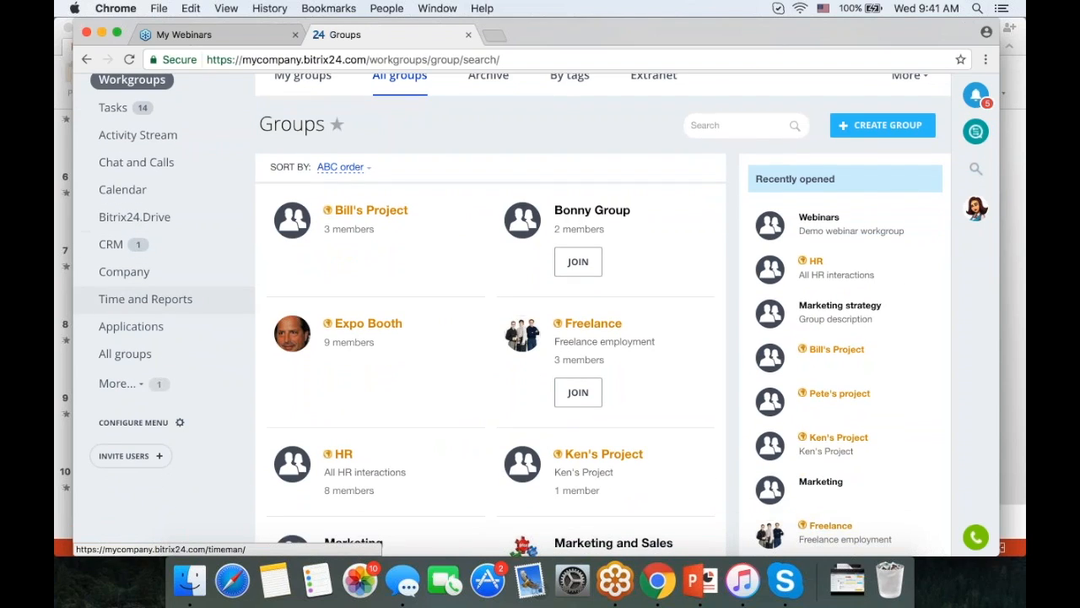
{"action": "scroll", "coordinate": [169, 298], "scroll_direction": "down", "scroll_amount": 5}
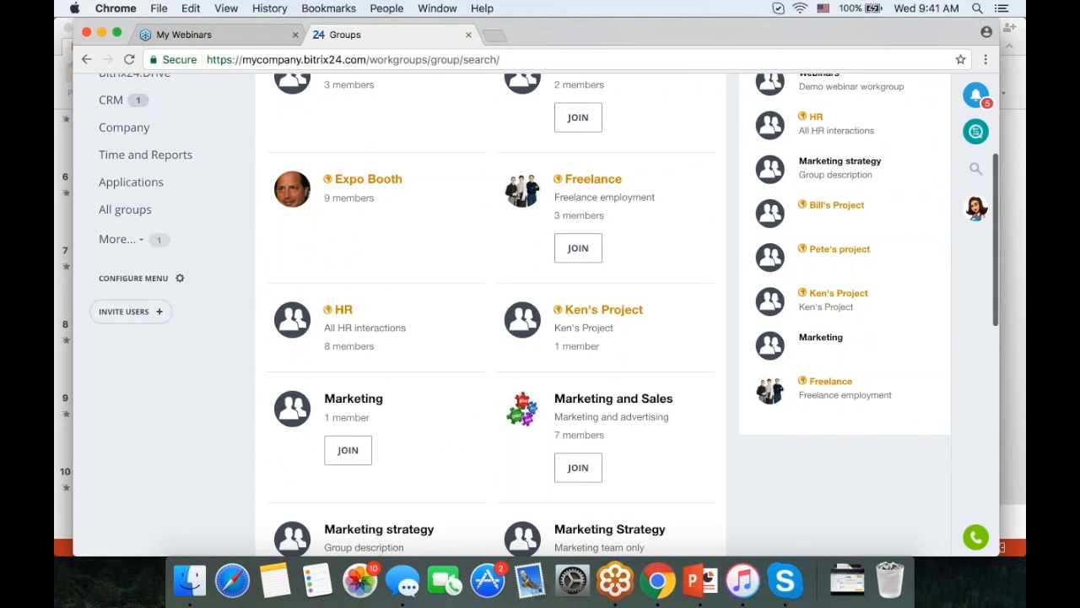
{"action": "scroll", "coordinate": [168, 279], "scroll_direction": "up", "scroll_amount": 6}
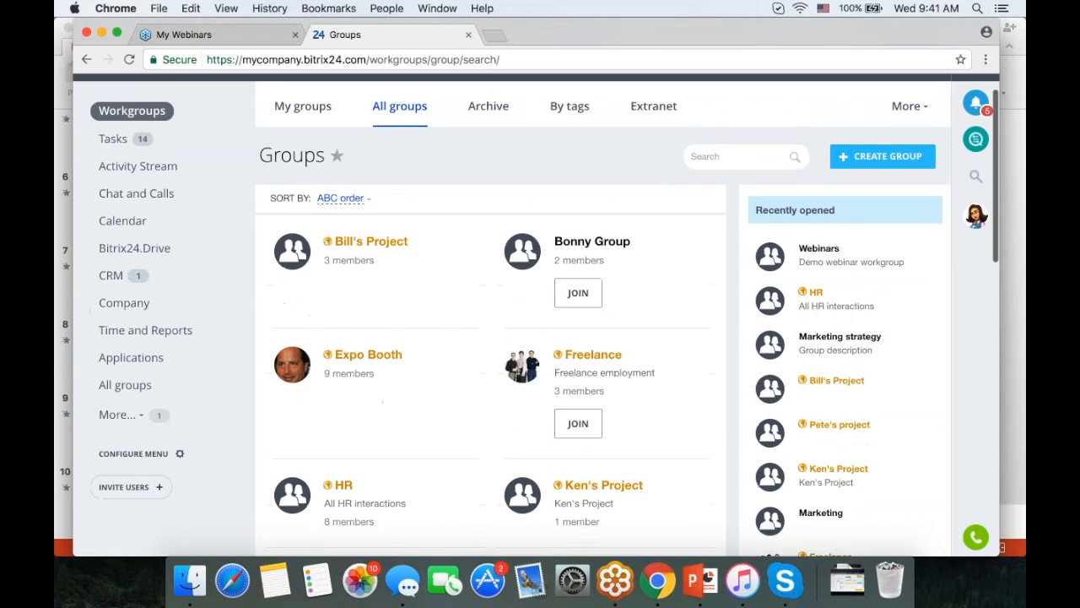
{"action": "scroll", "coordinate": [124, 351], "scroll_direction": "down", "scroll_amount": 5}
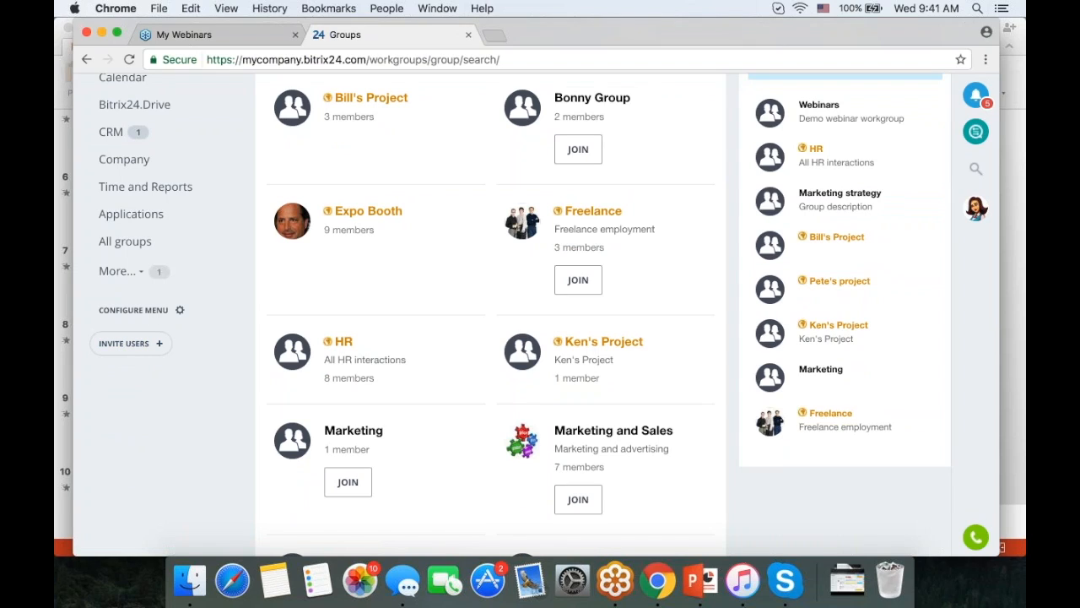
{"action": "scroll", "coordinate": [222, 397], "scroll_direction": "up", "scroll_amount": 3}
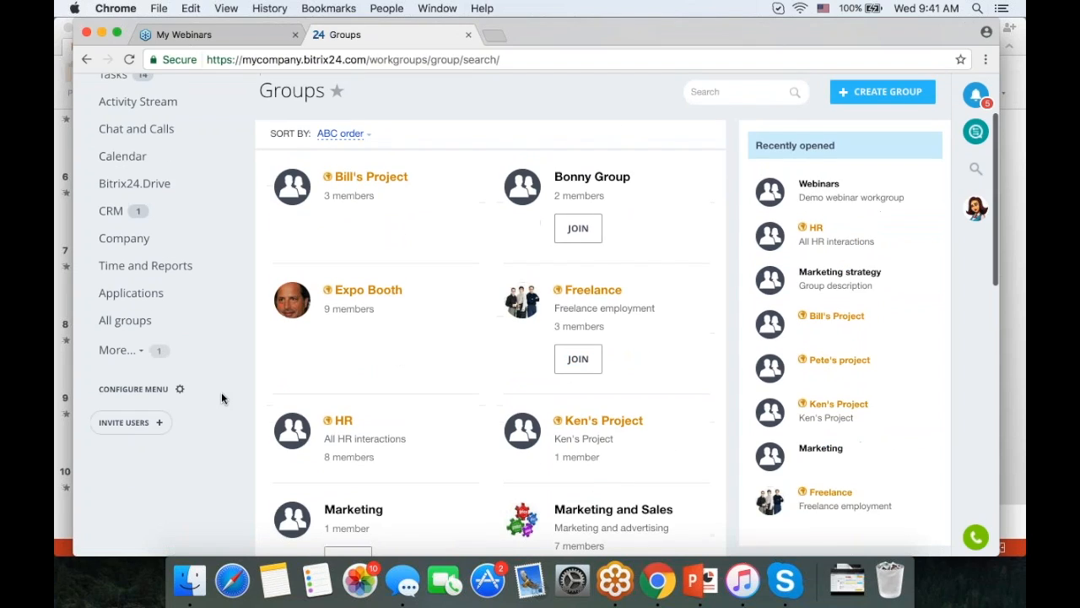
- Open the portal settings from the hidden menu items and scroll through Intranet Settings
{"action": "left_click", "coordinate": [158, 353]}
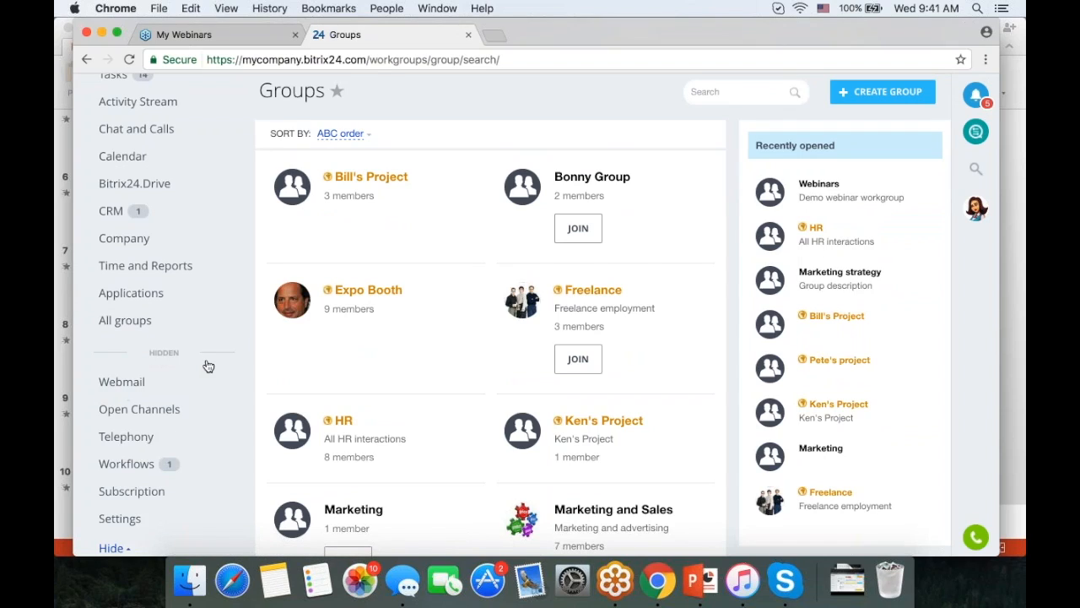
{"action": "scroll", "coordinate": [161, 431], "scroll_direction": "down", "scroll_amount": 2}
{"action": "left_click", "coordinate": [119, 454]}
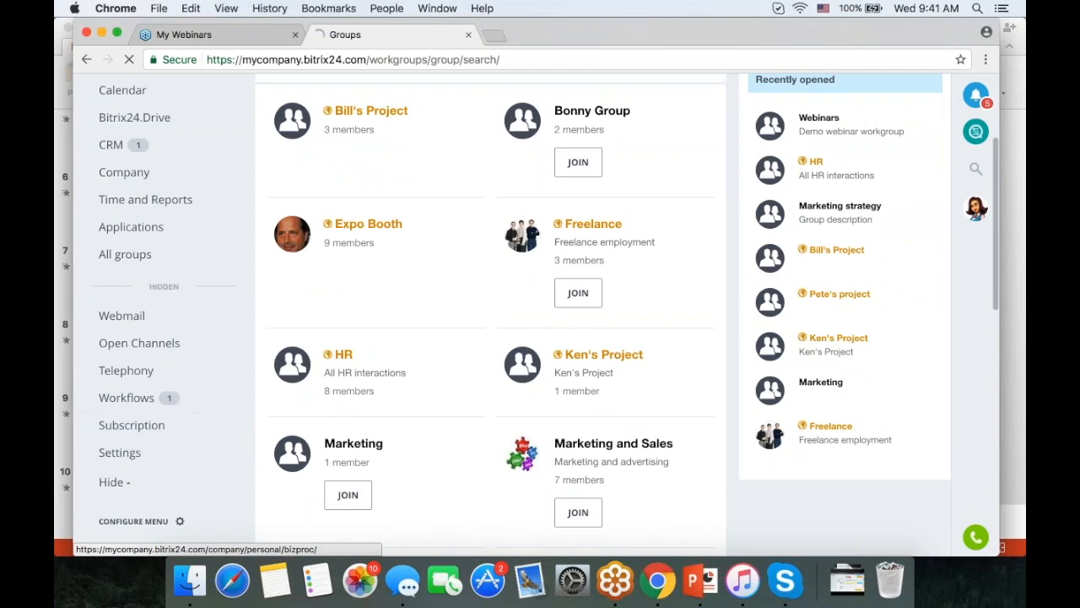
{"action": "scroll", "coordinate": [546, 298], "scroll_direction": "down", "scroll_amount": 4}
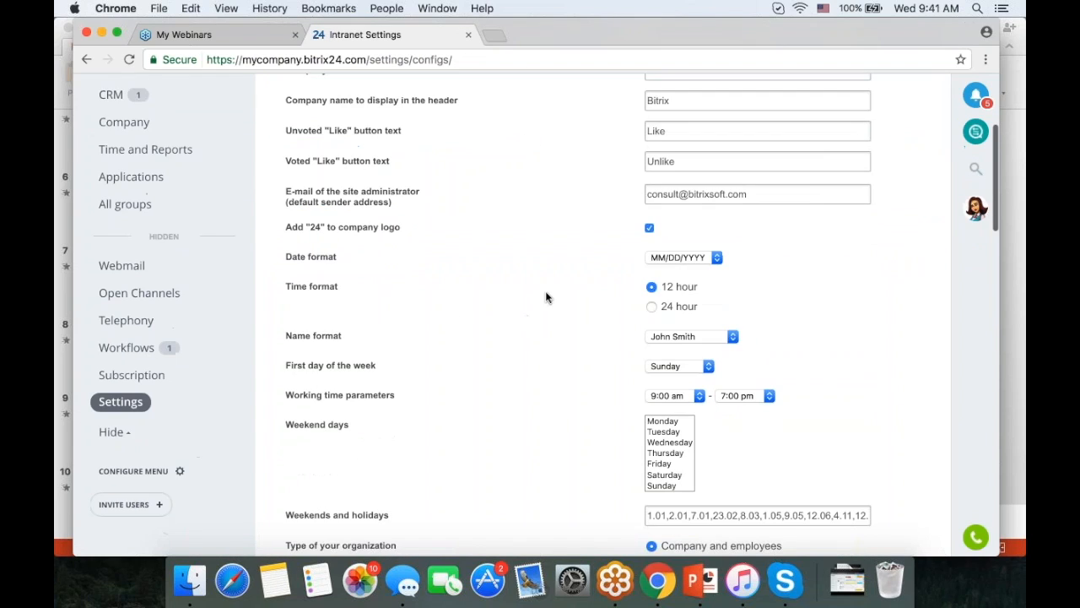
{"action": "scroll", "coordinate": [545, 297], "scroll_direction": "down", "scroll_amount": 1}
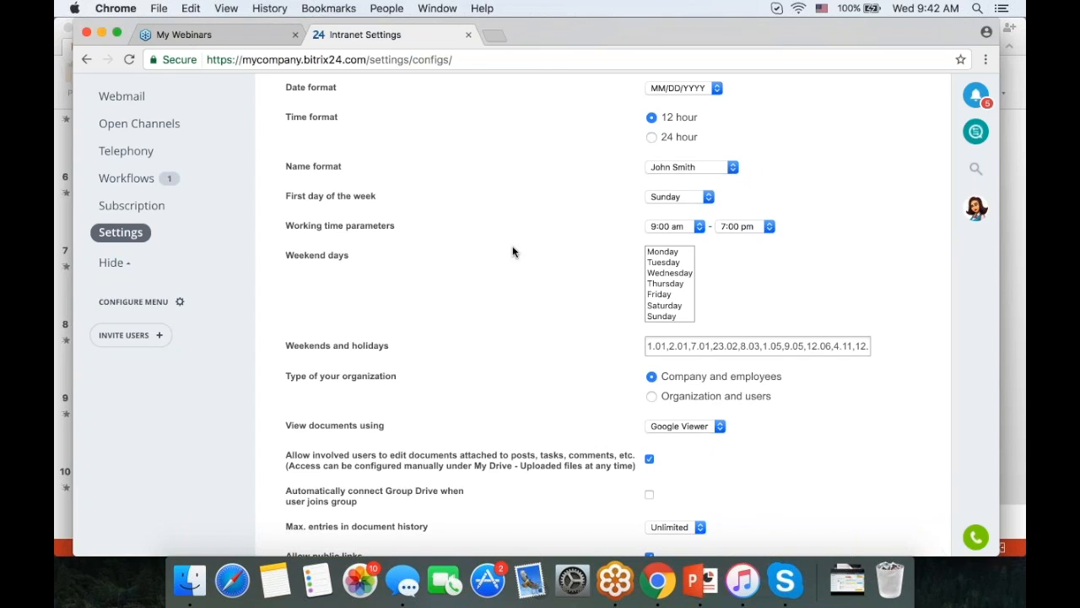
{"action": "scroll", "coordinate": [564, 256], "scroll_direction": "down", "scroll_amount": 1}
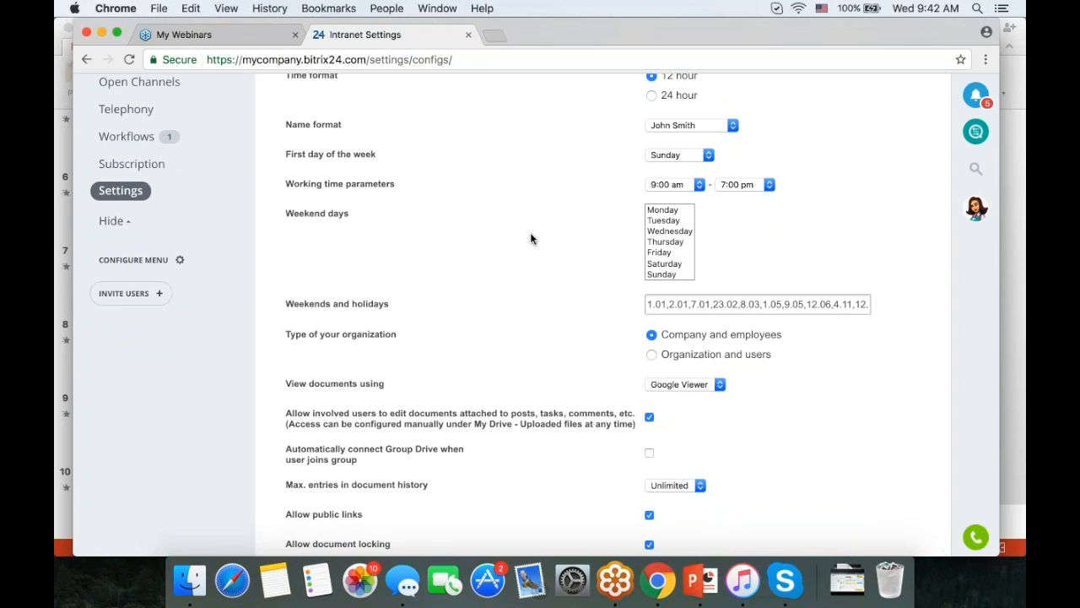
{"action": "scroll", "coordinate": [531, 234], "scroll_direction": "up", "scroll_amount": 5}
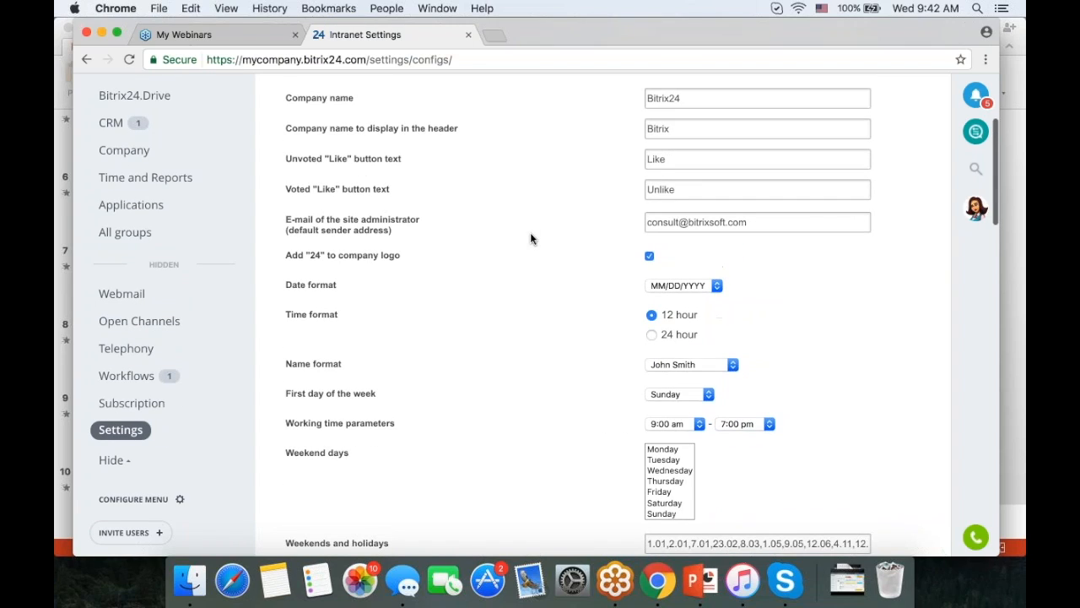
{"action": "scroll", "coordinate": [531, 234], "scroll_direction": "up", "scroll_amount": 3}
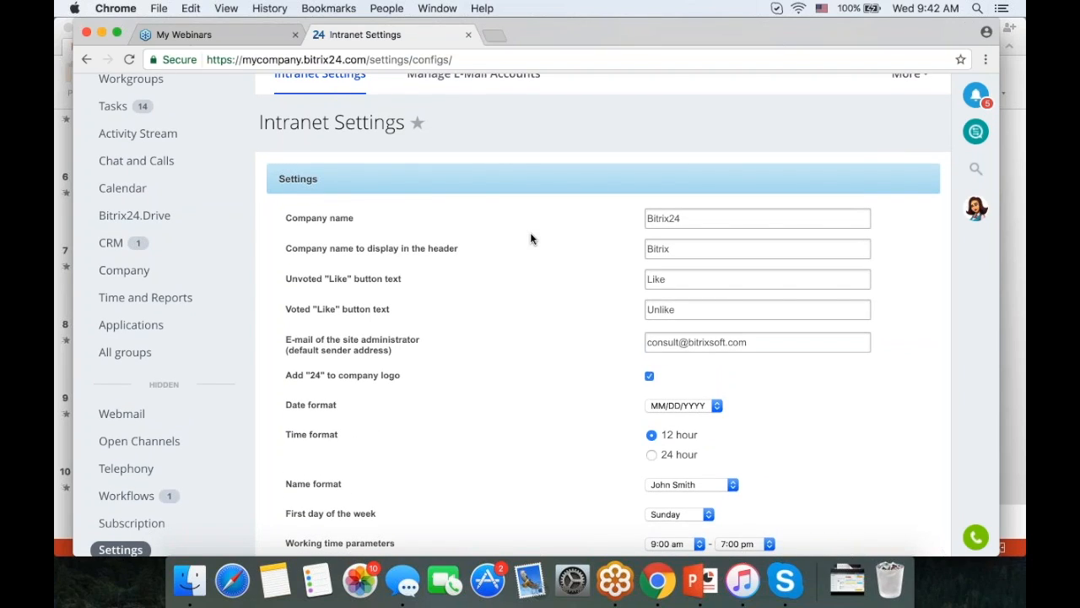
{"action": "scroll", "coordinate": [540, 240], "scroll_direction": "up", "scroll_amount": 2}
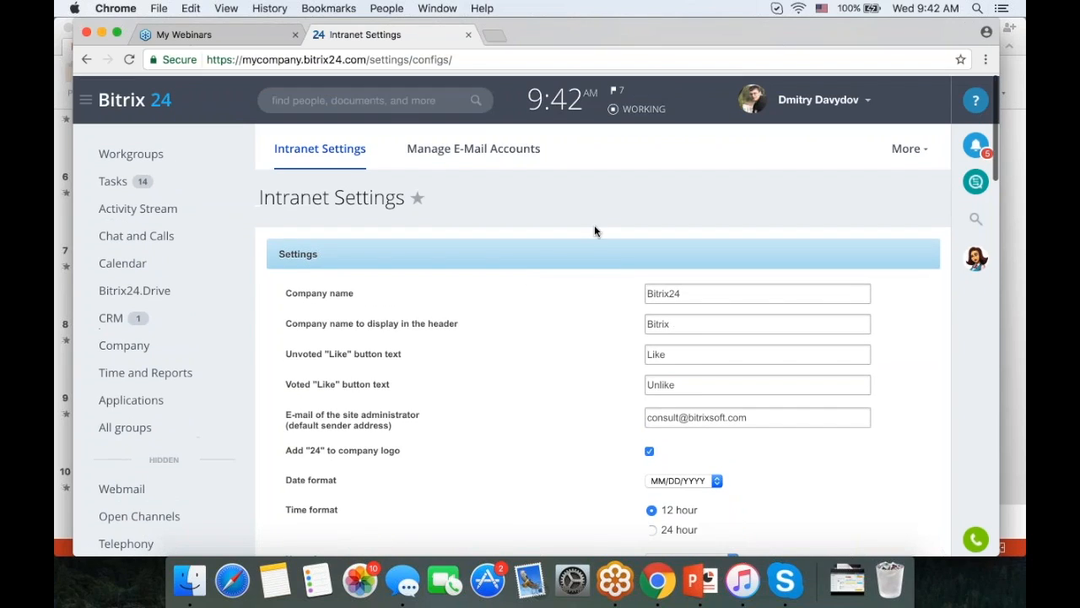
- Go to My Profile and reveal the full forwarding address for creating tasks
{"action": "left_click", "coordinate": [798, 98]}
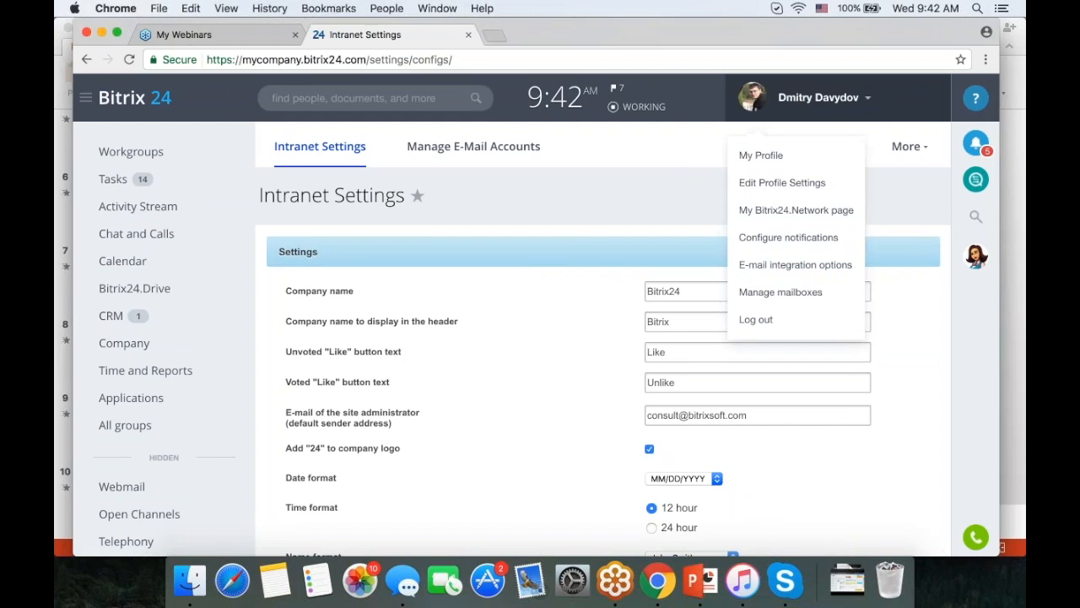
{"action": "left_click", "coordinate": [762, 154]}
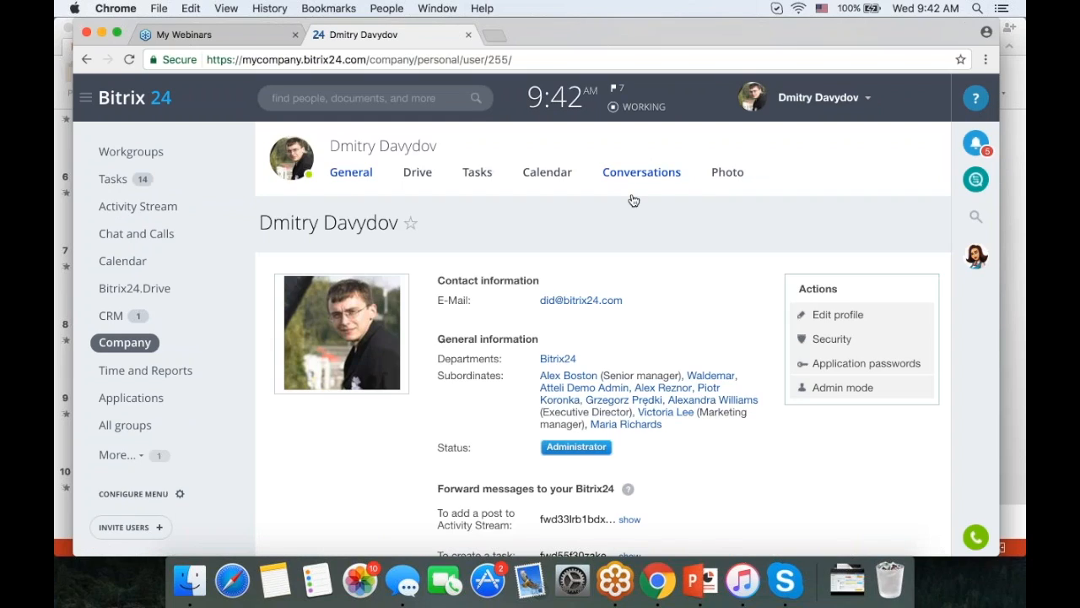
{"action": "scroll", "coordinate": [760, 295], "scroll_direction": "down", "scroll_amount": 5}
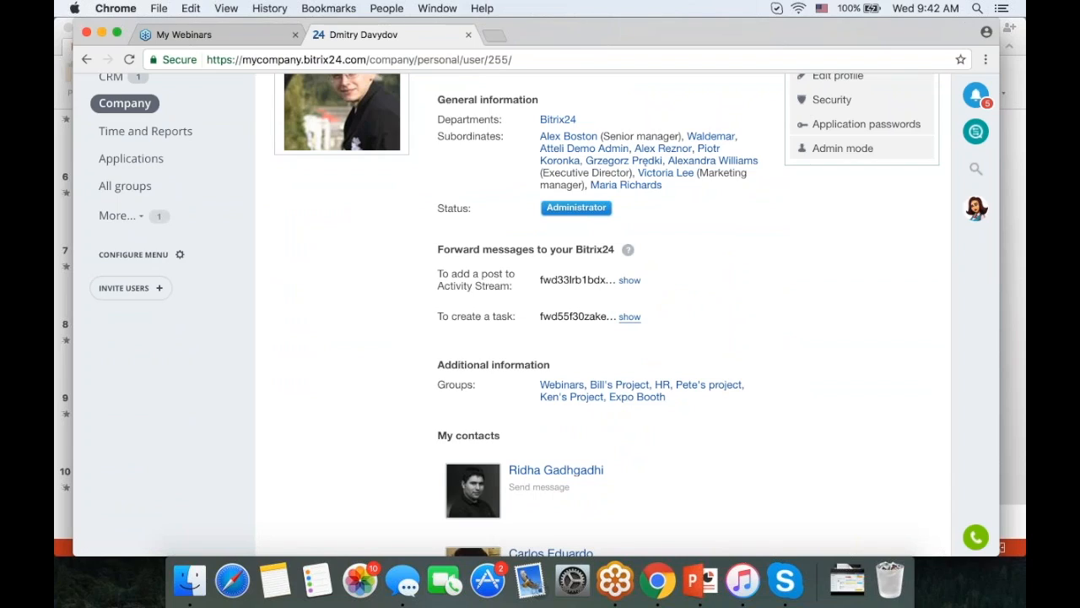
{"action": "left_click", "coordinate": [629, 316]}
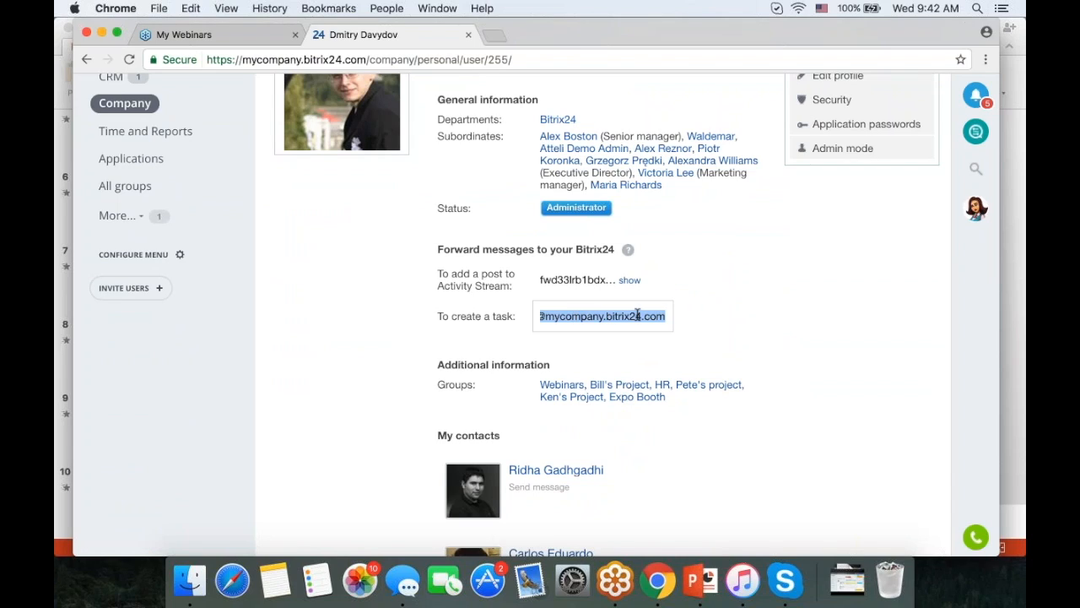
{"action": "scroll", "coordinate": [637, 314], "scroll_direction": "left", "scroll_amount": 3}
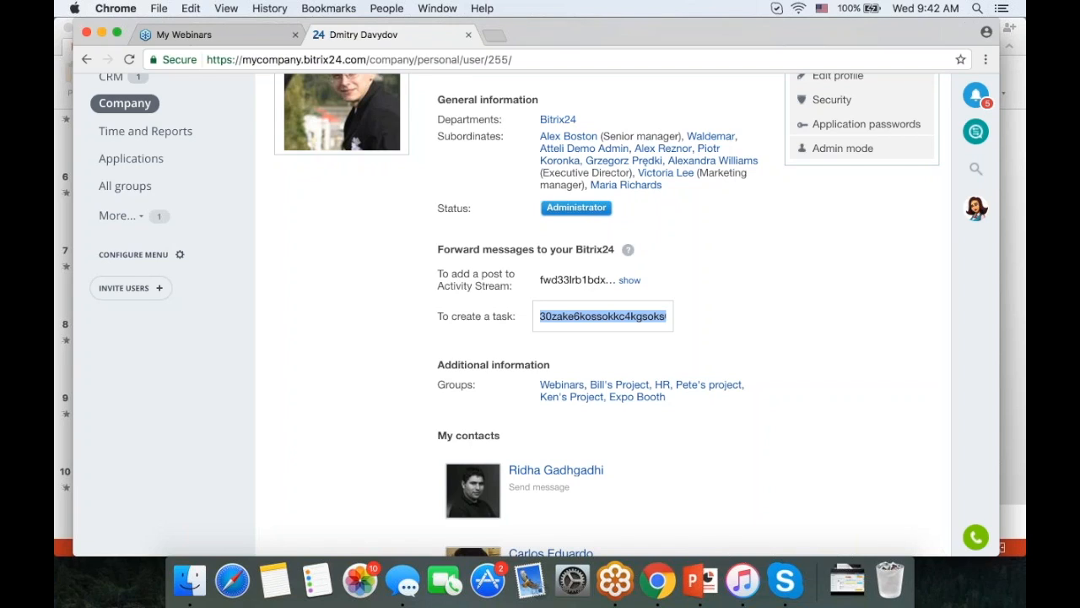
{"action": "scroll", "coordinate": [815, 352], "scroll_direction": "up", "scroll_amount": 5}
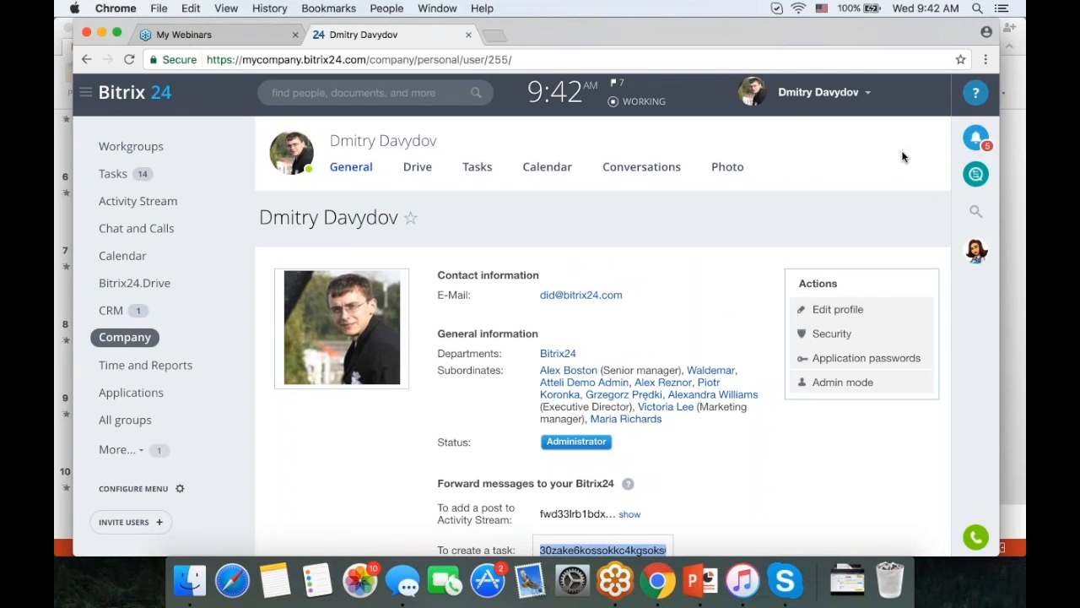
- Open the messenger's notification settings in Advanced mode and scroll through the event list
{"action": "left_click", "coordinate": [976, 174]}
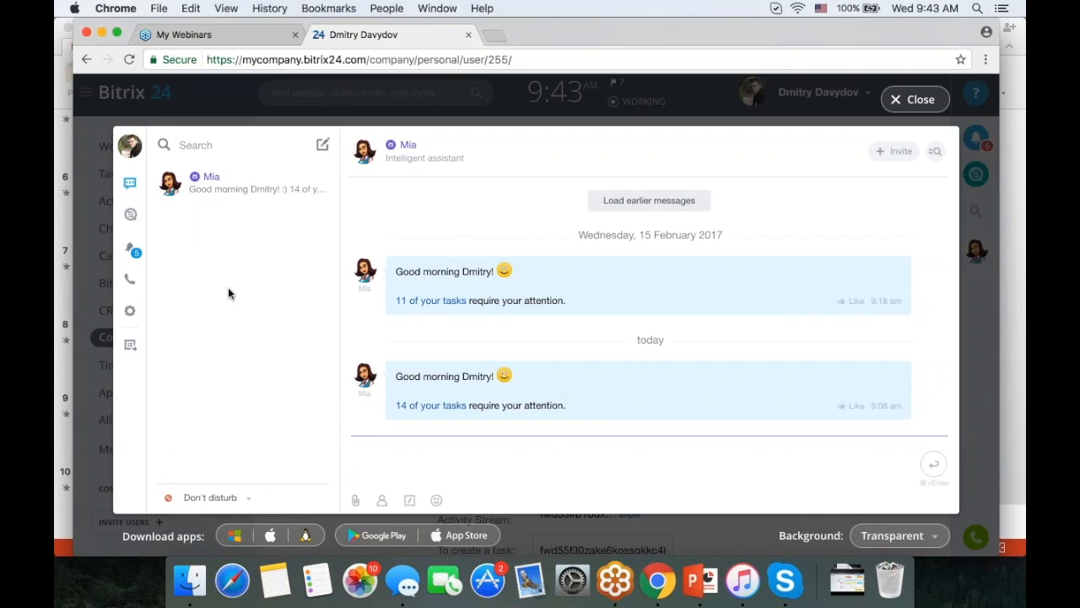
{"action": "left_click", "coordinate": [131, 313]}
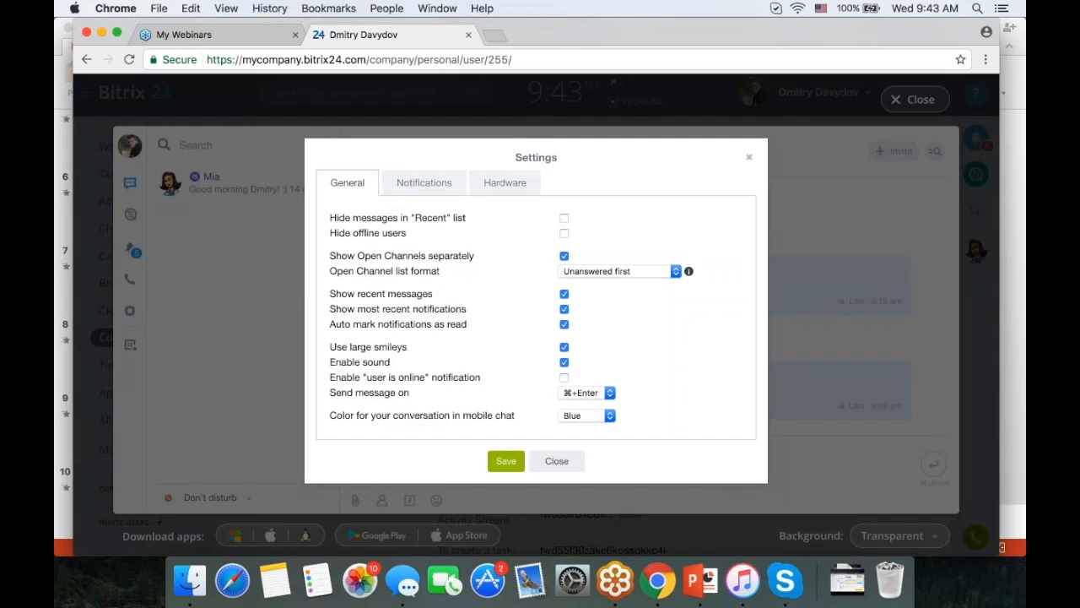
{"action": "left_click", "coordinate": [424, 183]}
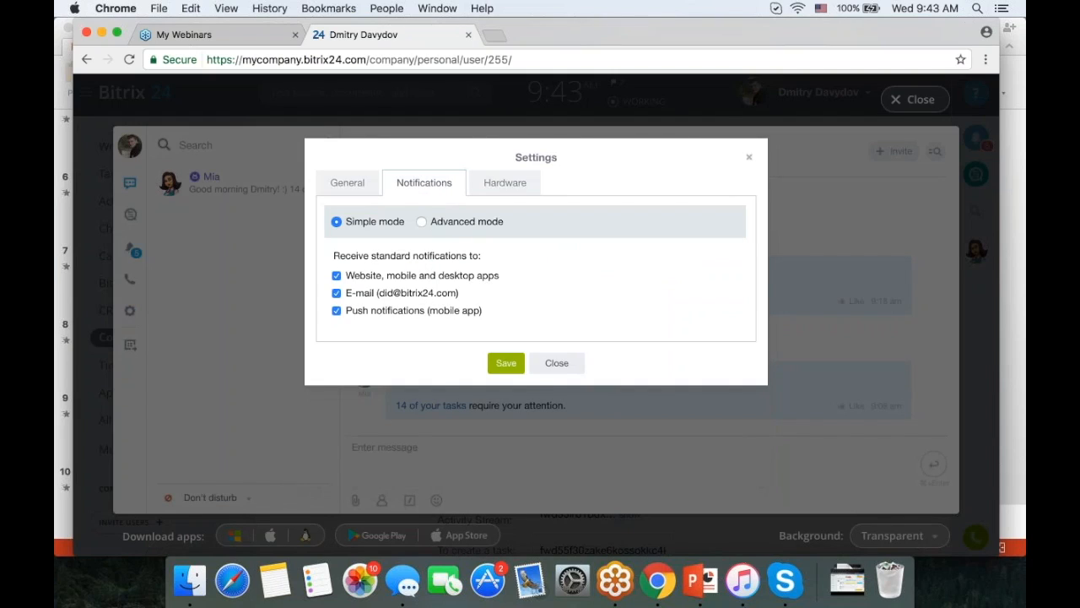
{"action": "left_click", "coordinate": [465, 221]}
{"action": "scroll", "coordinate": [536, 290], "scroll_direction": "down", "scroll_amount": 3}
{"action": "scroll", "coordinate": [537, 291], "scroll_direction": "down", "scroll_amount": 1}
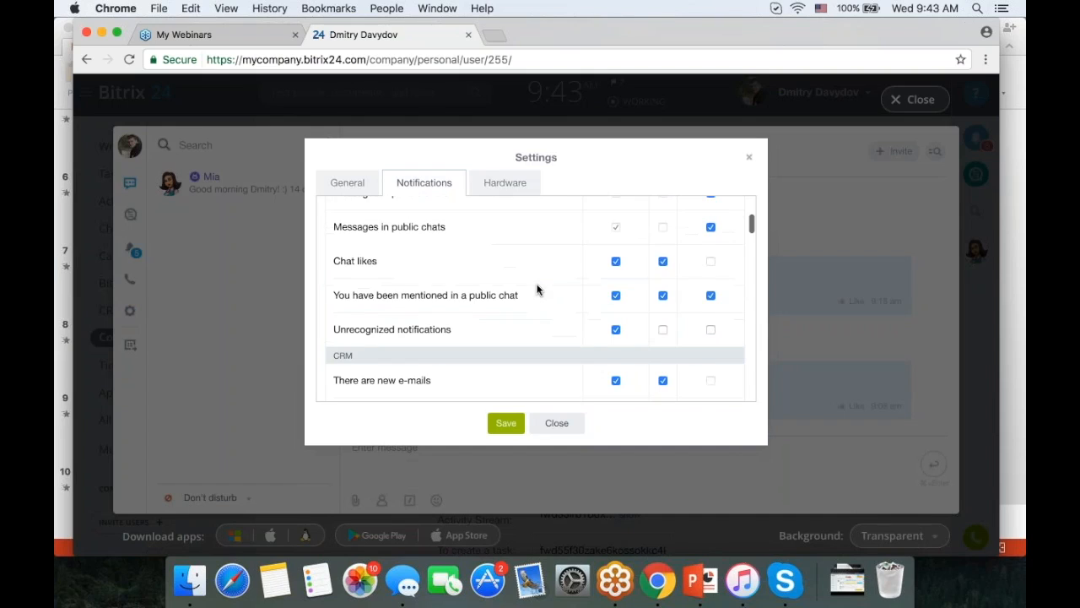
{"action": "scroll", "coordinate": [537, 290], "scroll_direction": "down", "scroll_amount": 3}
{"action": "scroll", "coordinate": [537, 290], "scroll_direction": "down", "scroll_amount": 6}
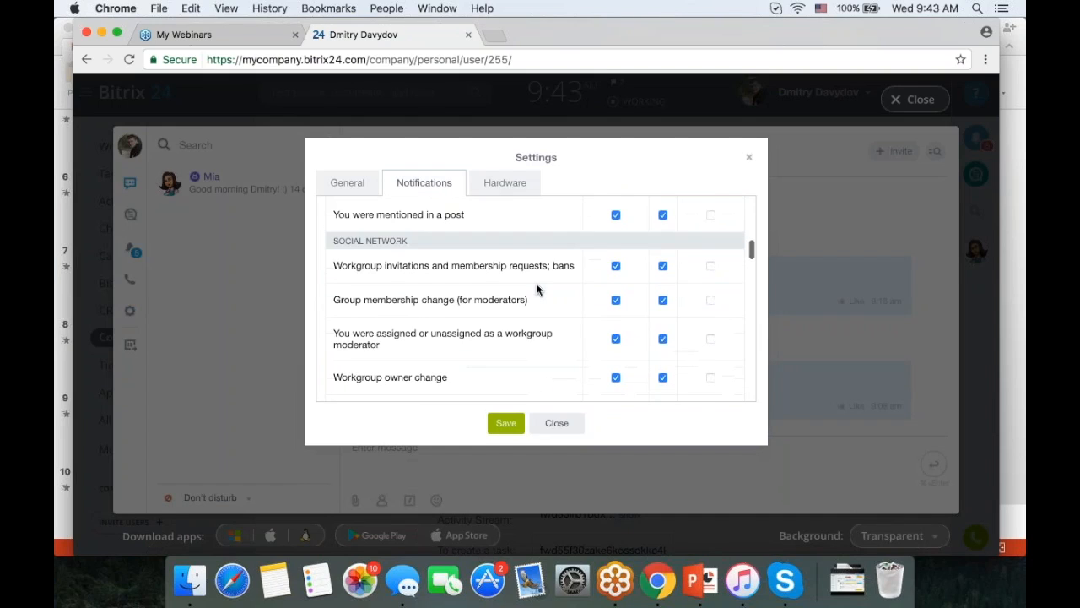
{"action": "scroll", "coordinate": [537, 289], "scroll_direction": "down", "scroll_amount": 7}
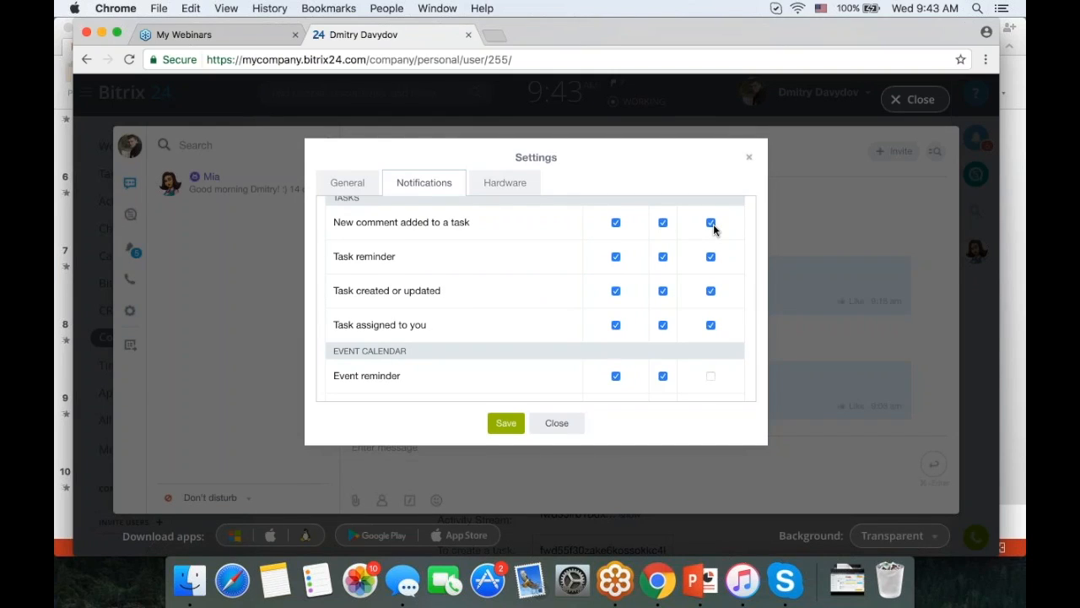
{"action": "scroll", "coordinate": [711, 232], "scroll_direction": "up", "scroll_amount": 1}
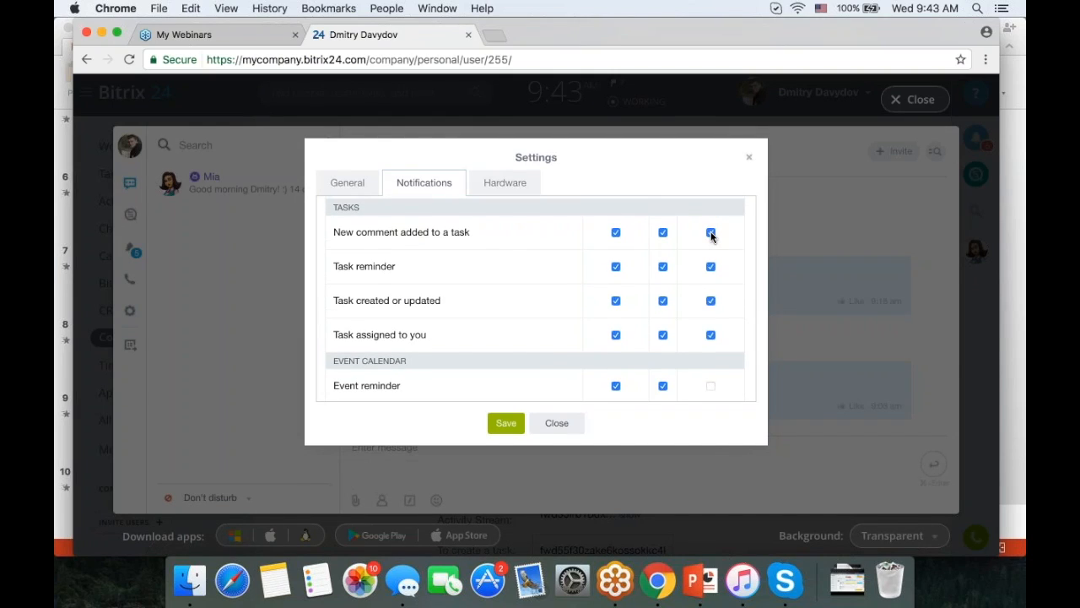
- Toggle the four task push alerts off and back on, leaving them enabled
{"action": "left_click", "coordinate": [712, 234]}
{"action": "left_click", "coordinate": [711, 266]}
{"action": "left_click", "coordinate": [711, 301]}
{"action": "left_click", "coordinate": [711, 335]}
{"action": "left_click", "coordinate": [711, 335]}
{"action": "left_click", "coordinate": [711, 301]}
{"action": "left_click", "coordinate": [710, 266]}
{"action": "left_click", "coordinate": [711, 233]}
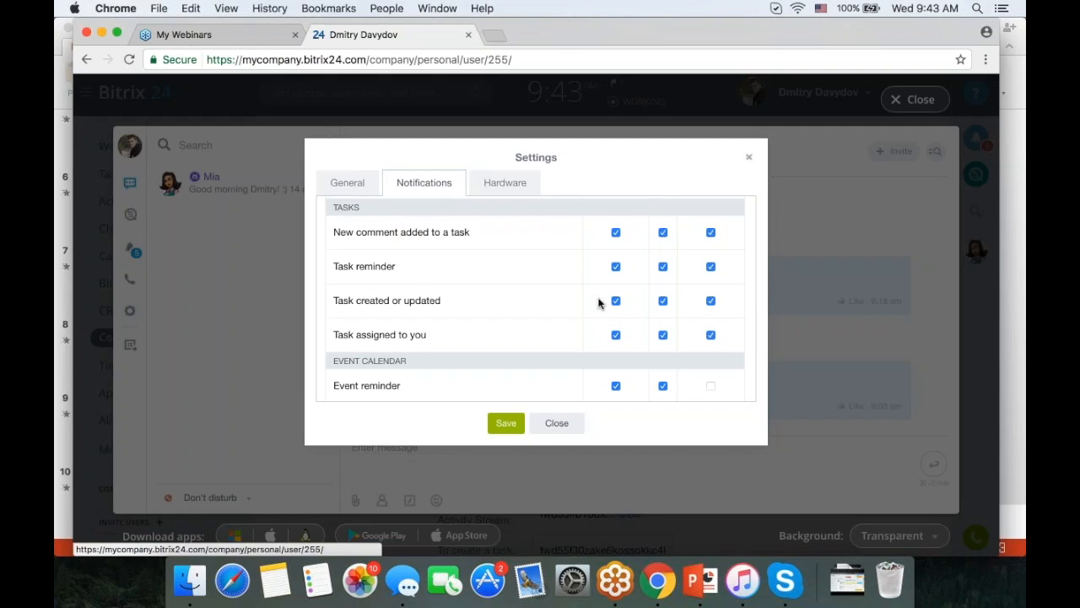
- Scroll through the remaining notification options and close settings without saving
{"action": "scroll", "coordinate": [599, 302], "scroll_direction": "down", "scroll_amount": 1}
{"action": "scroll", "coordinate": [598, 303], "scroll_direction": "down", "scroll_amount": 10}
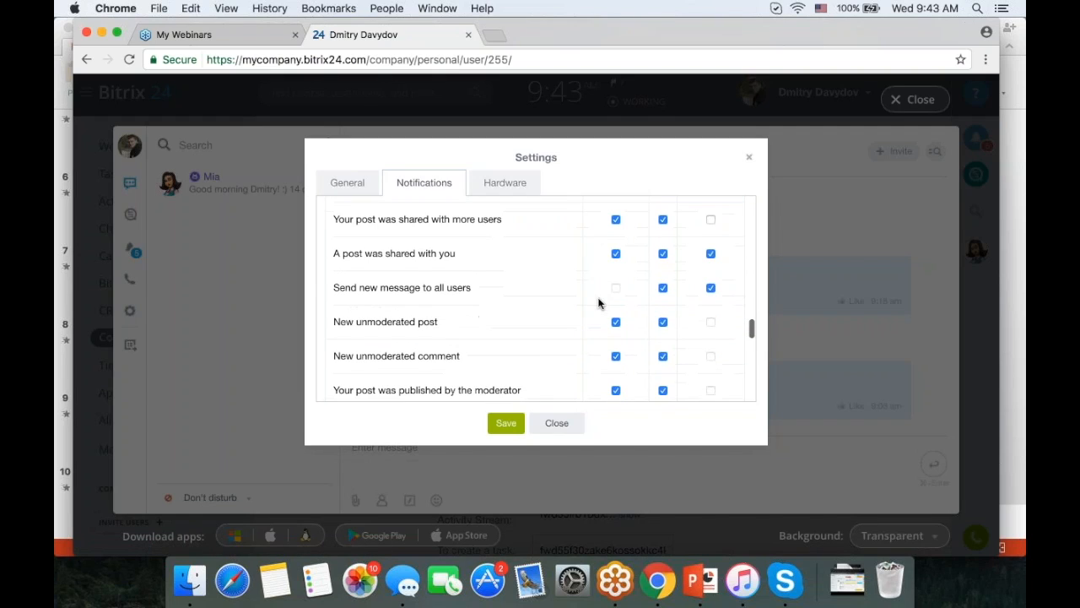
{"action": "scroll", "coordinate": [598, 302], "scroll_direction": "down", "scroll_amount": 2}
{"action": "scroll", "coordinate": [569, 313], "scroll_direction": "down", "scroll_amount": 4}
{"action": "scroll", "coordinate": [567, 315], "scroll_direction": "up", "scroll_amount": 10}
{"action": "scroll", "coordinate": [567, 314], "scroll_direction": "up", "scroll_amount": 5}
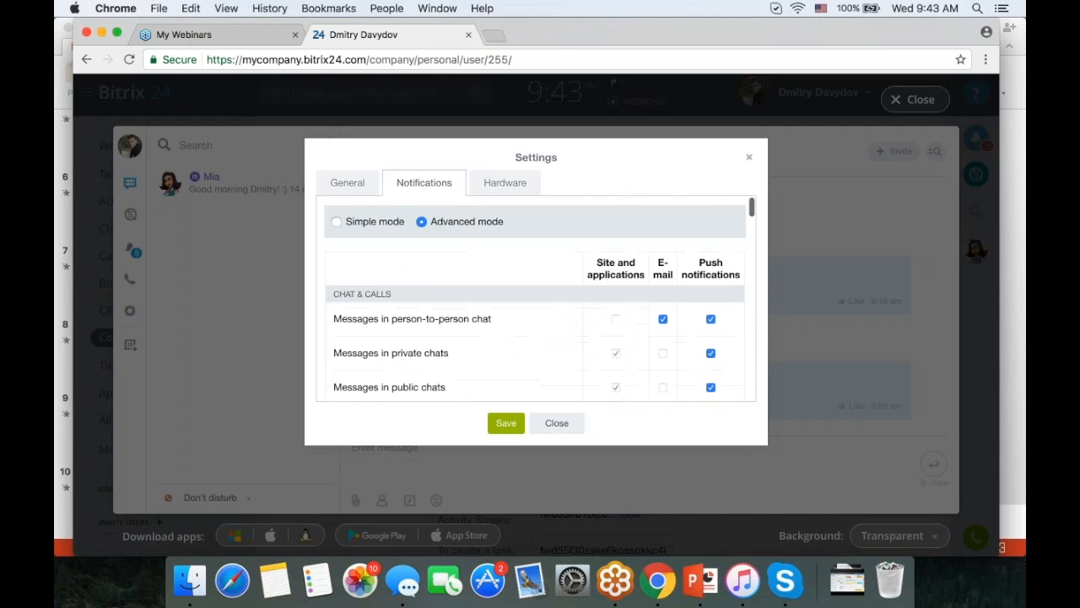
{"action": "left_click", "coordinate": [749, 160]}
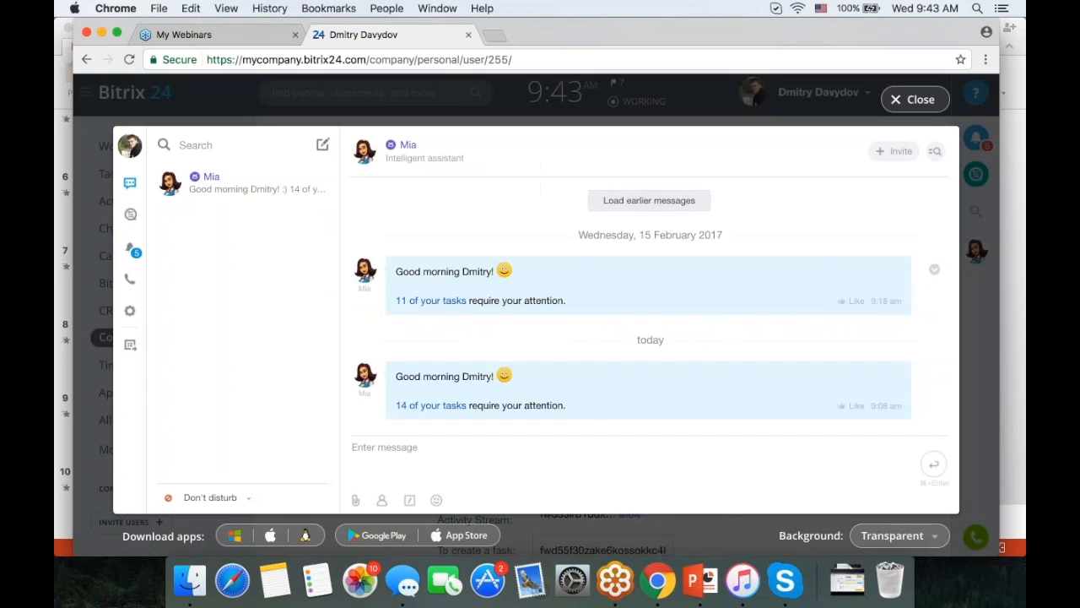
- Close the messenger, go to Workgroups, and start a new group with CREATE GROUP
{"action": "left_click", "coordinate": [911, 100]}
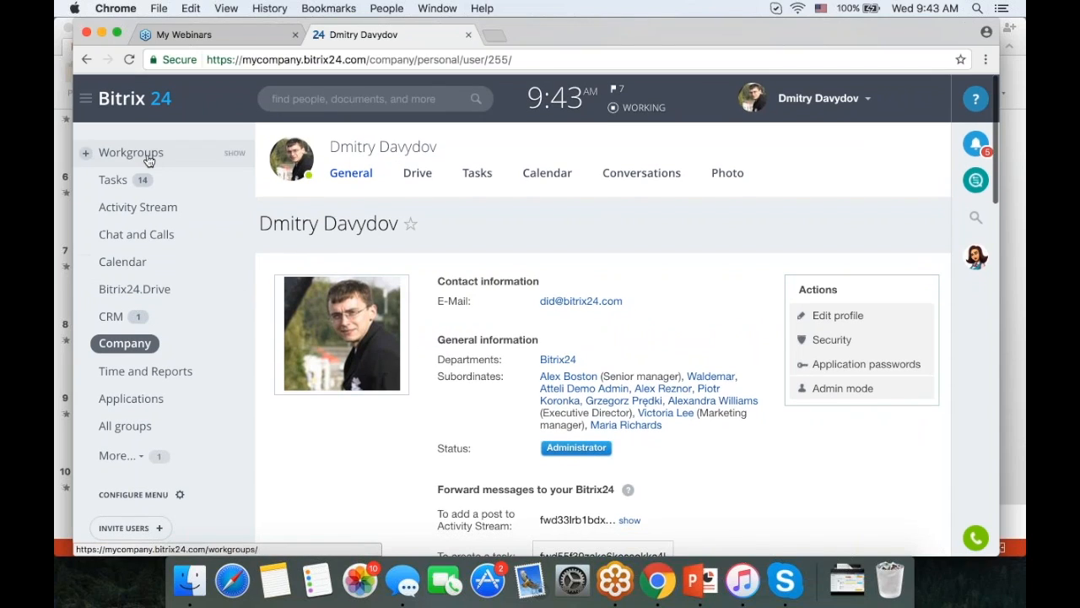
{"action": "left_click", "coordinate": [133, 152]}
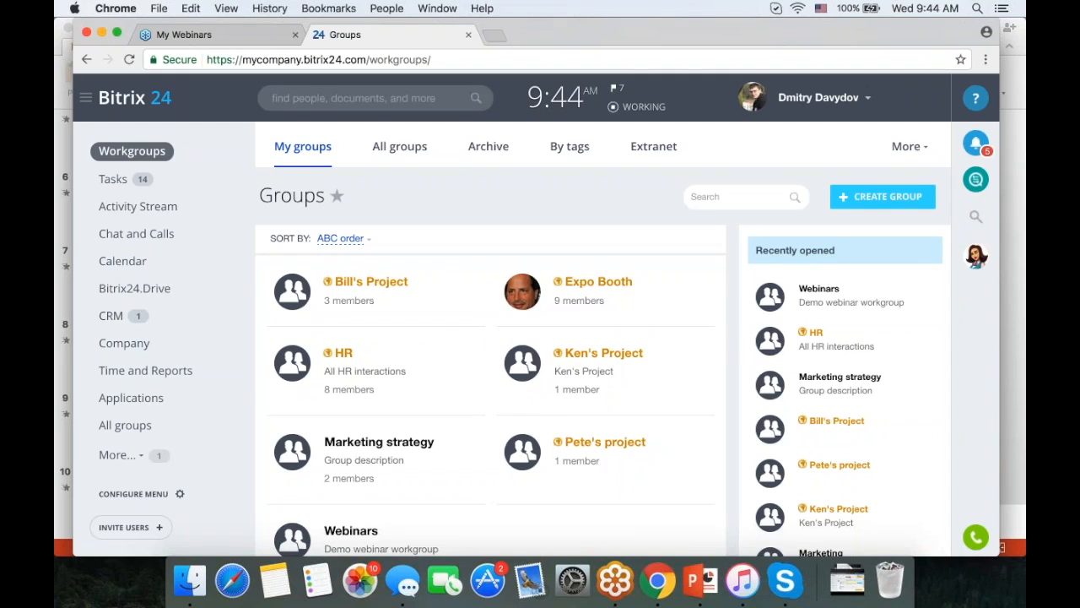
{"action": "left_click", "coordinate": [869, 198]}
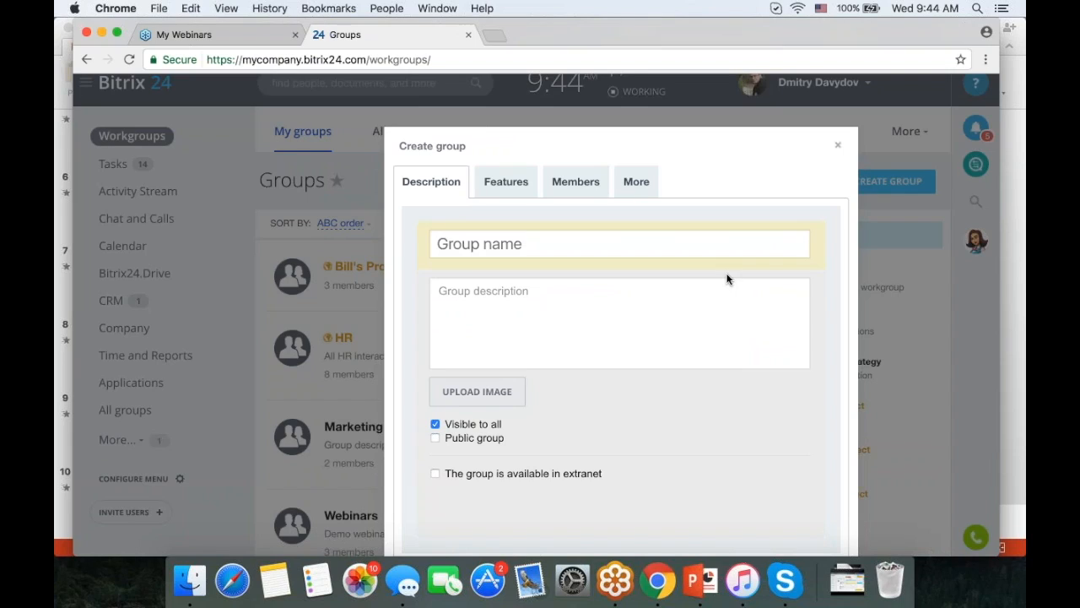
- Name the new group 'Mike's Project' and place the caret in the description
{"action": "left_click", "coordinate": [724, 245]}
{"action": "type", "text": "Mi"}
{"action": "key", "text": "BackSpace"}
{"action": "type", "text": "ike's Project"}
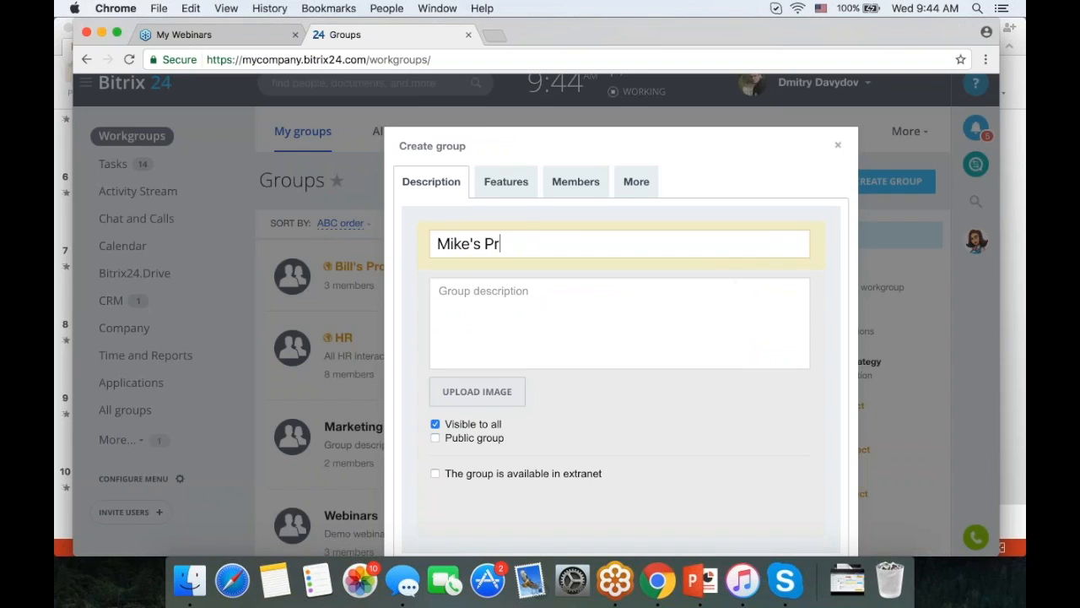
{"action": "scroll", "coordinate": [651, 303], "scroll_direction": "down", "scroll_amount": 1}
{"action": "left_click", "coordinate": [651, 304]}
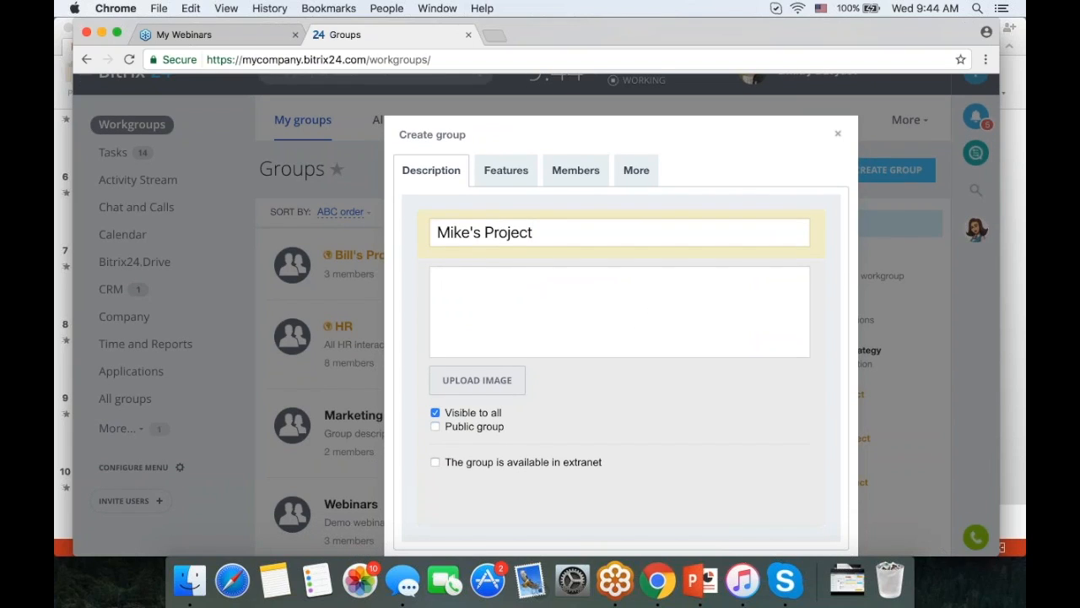
- Make the group public and available in extranet, then review its Features services
{"action": "left_click", "coordinate": [485, 426]}
{"action": "scroll", "coordinate": [578, 402], "scroll_direction": "down", "scroll_amount": 4}
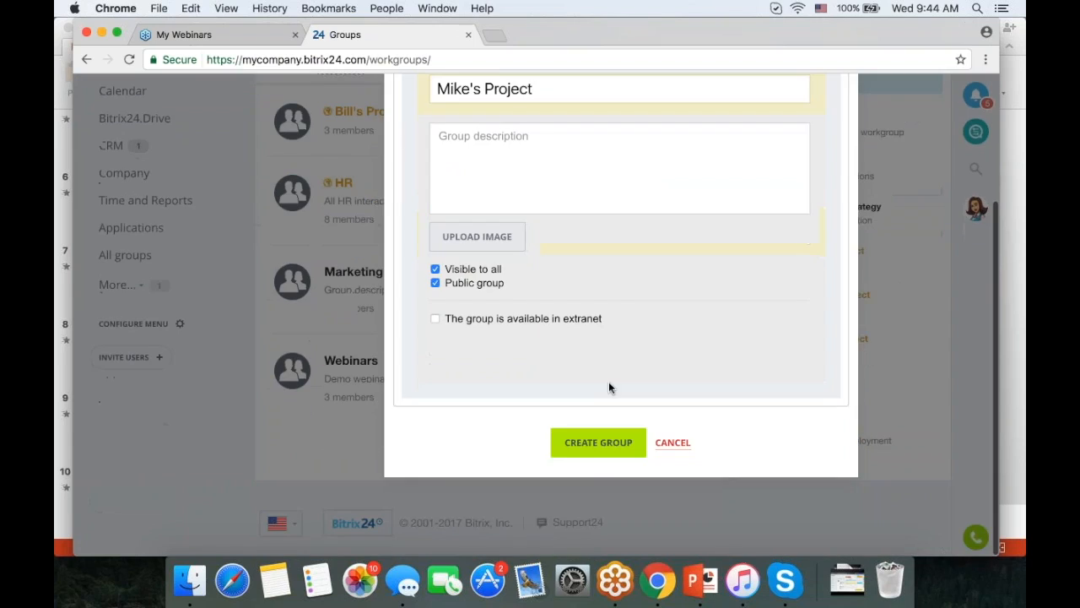
{"action": "scroll", "coordinate": [659, 278], "scroll_direction": "up", "scroll_amount": 2}
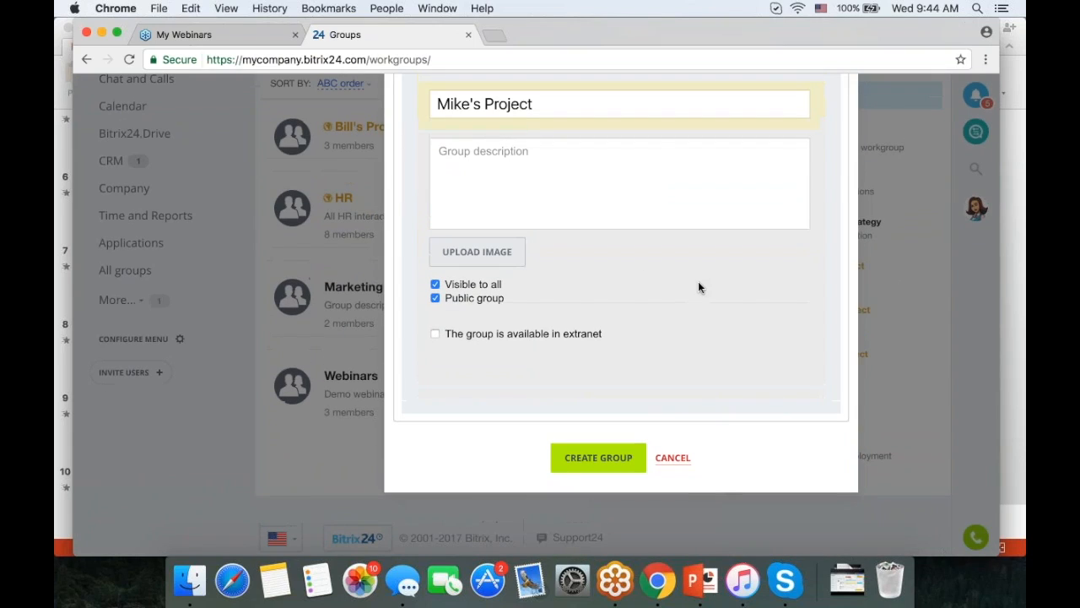
{"action": "left_click", "coordinate": [493, 398]}
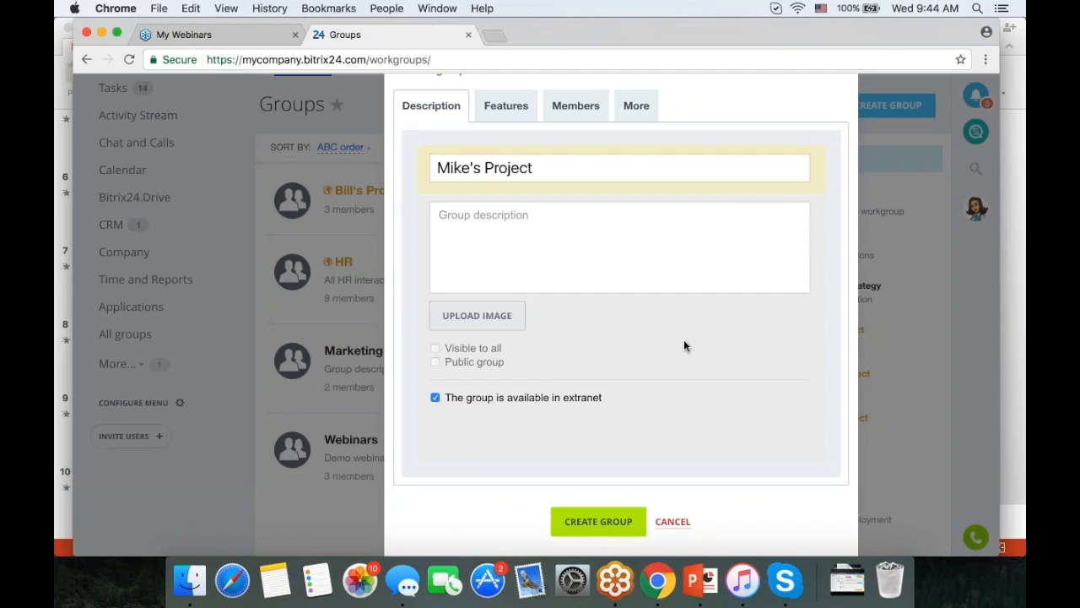
{"action": "left_click", "coordinate": [506, 106]}
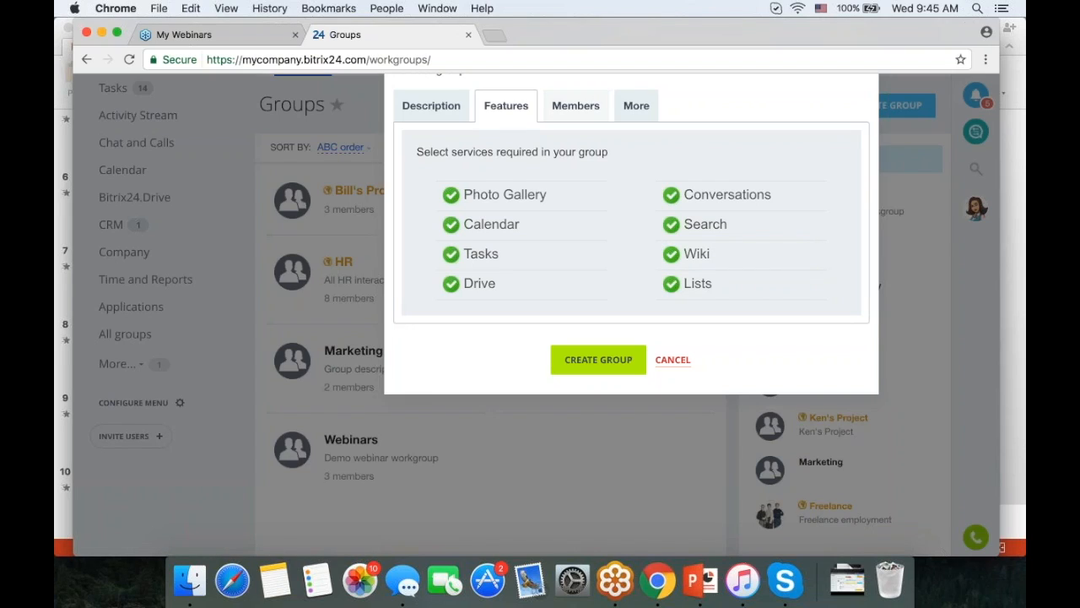
- On the Members tab, invite three employees and all Sales department employees
{"action": "left_click", "coordinate": [575, 106]}
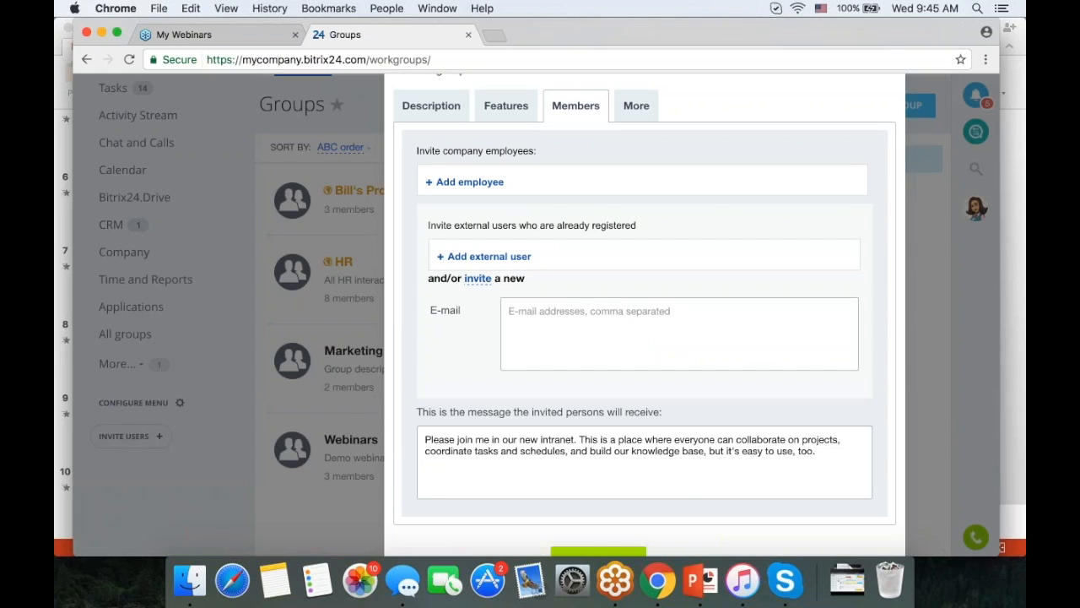
{"action": "left_click", "coordinate": [470, 182]}
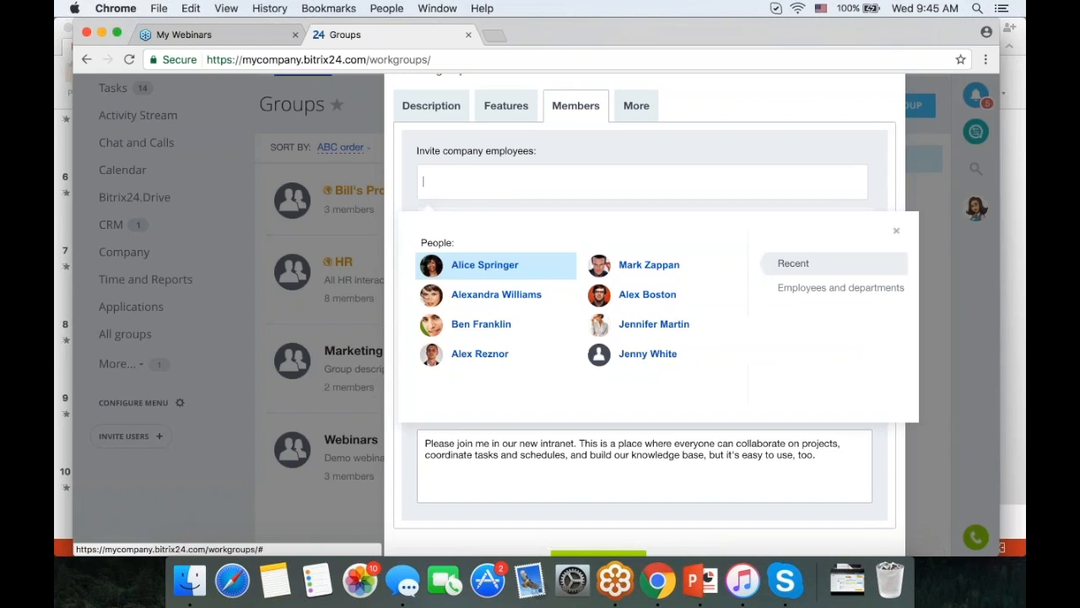
{"action": "left_click", "coordinate": [489, 266]}
{"action": "left_click", "coordinate": [481, 299]}
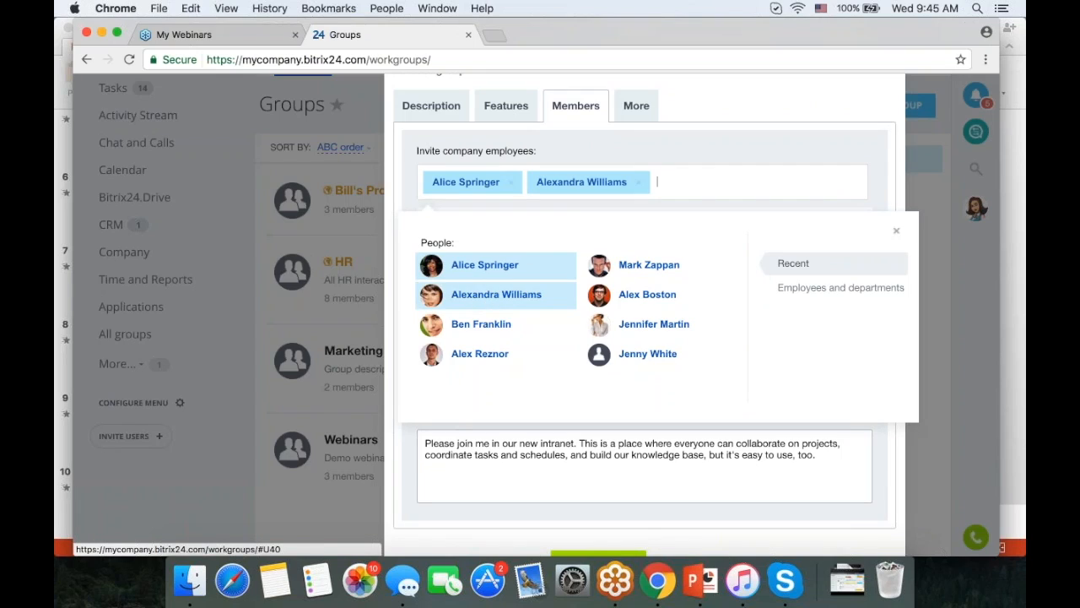
{"action": "left_click", "coordinate": [481, 324]}
{"action": "left_click", "coordinate": [814, 289]}
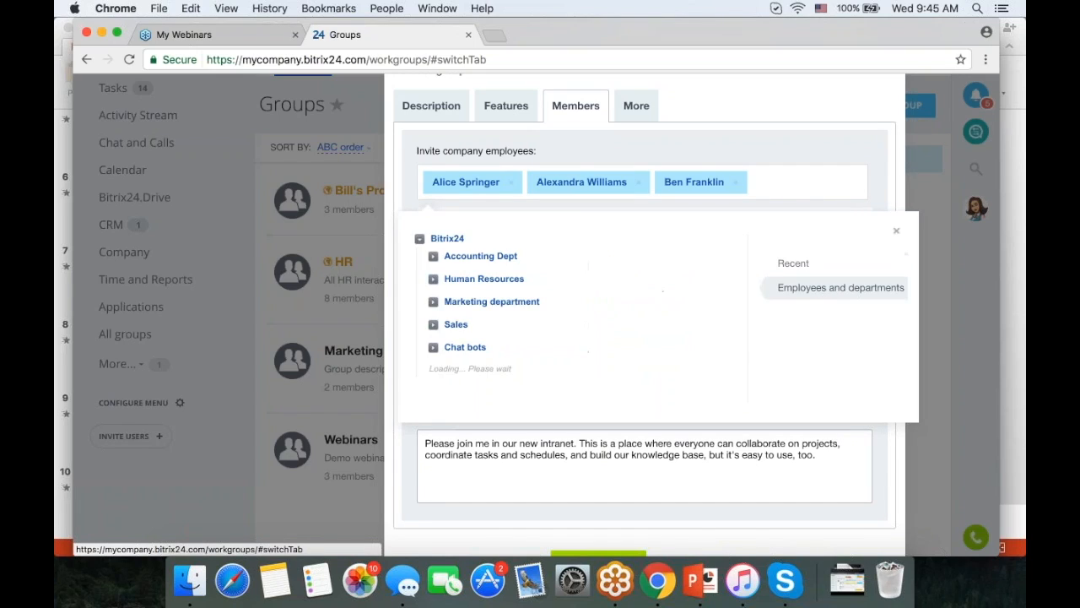
{"action": "left_click", "coordinate": [454, 326]}
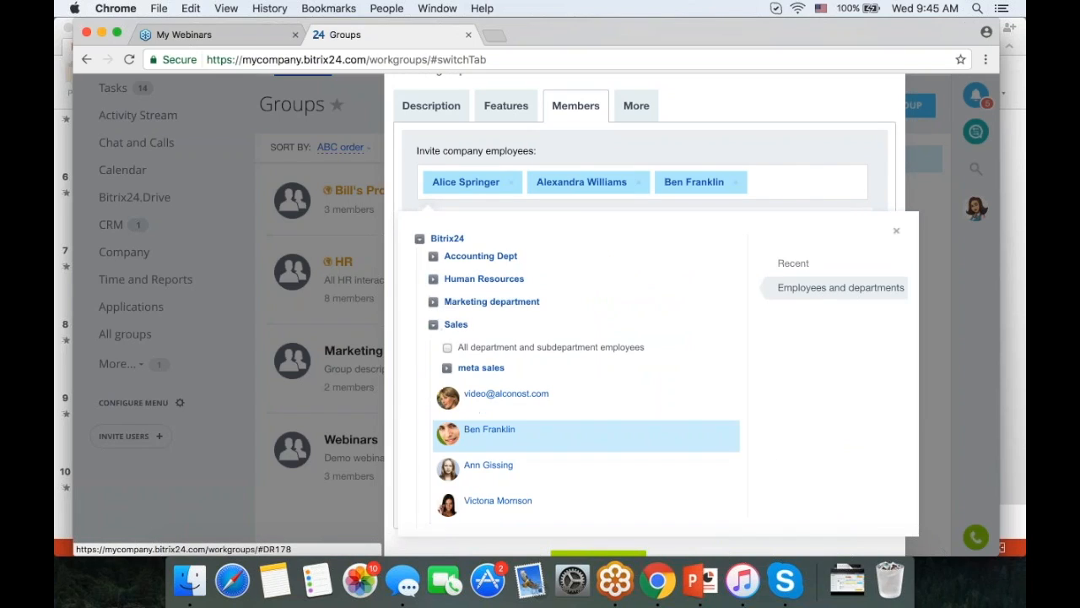
{"action": "left_click", "coordinate": [448, 347]}
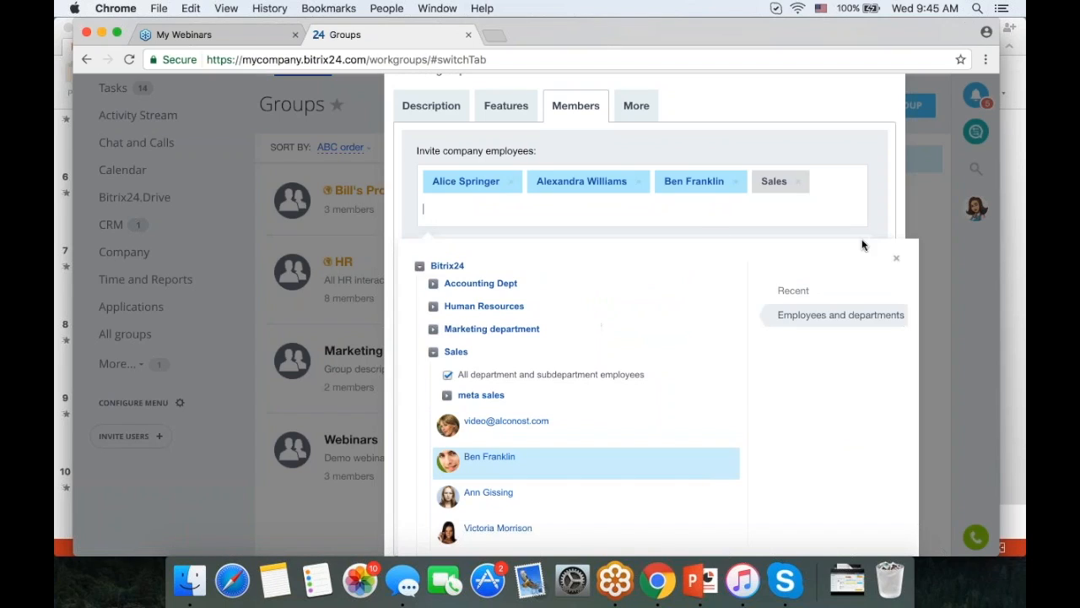
{"action": "left_click", "coordinate": [899, 261]}
- Add an outside invitee's e-mail address and select the invitation message text
{"action": "scroll", "coordinate": [838, 283], "scroll_direction": "down", "scroll_amount": 2}
{"action": "left_click", "coordinate": [835, 284]}
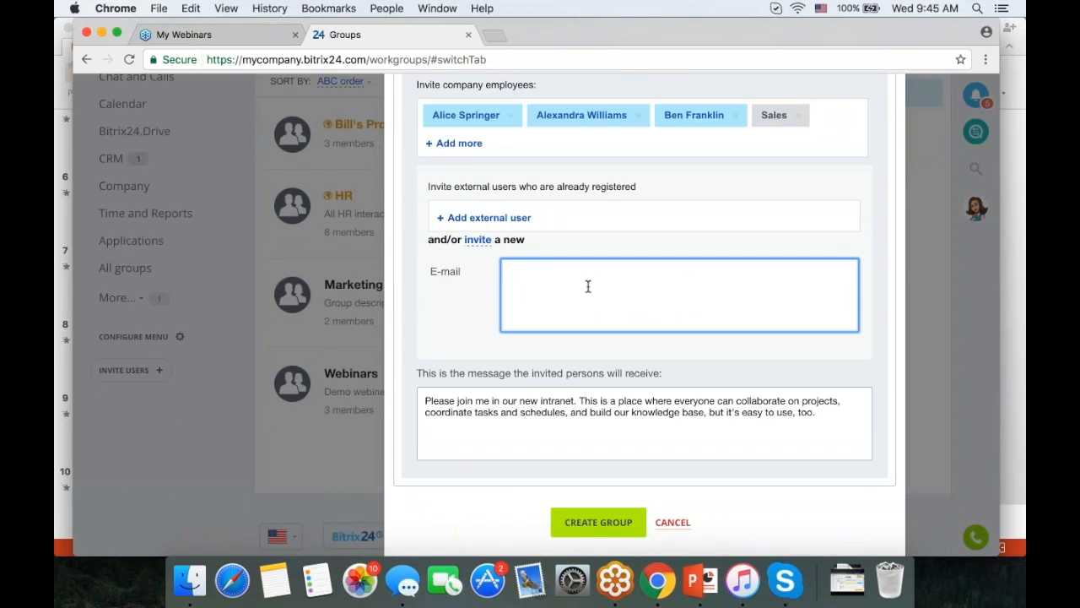
{"action": "type", "text": "peter@something.com"}
{"action": "left_click", "coordinate": [735, 429]}
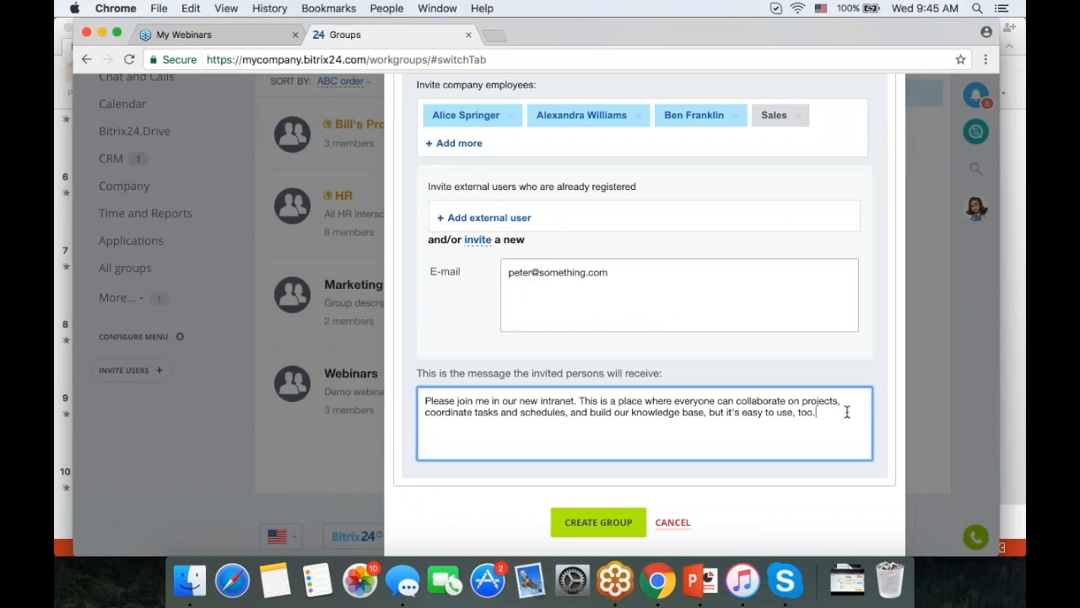
{"action": "left_click_drag", "start_coordinate": [849, 413], "coordinate": [410, 395]}
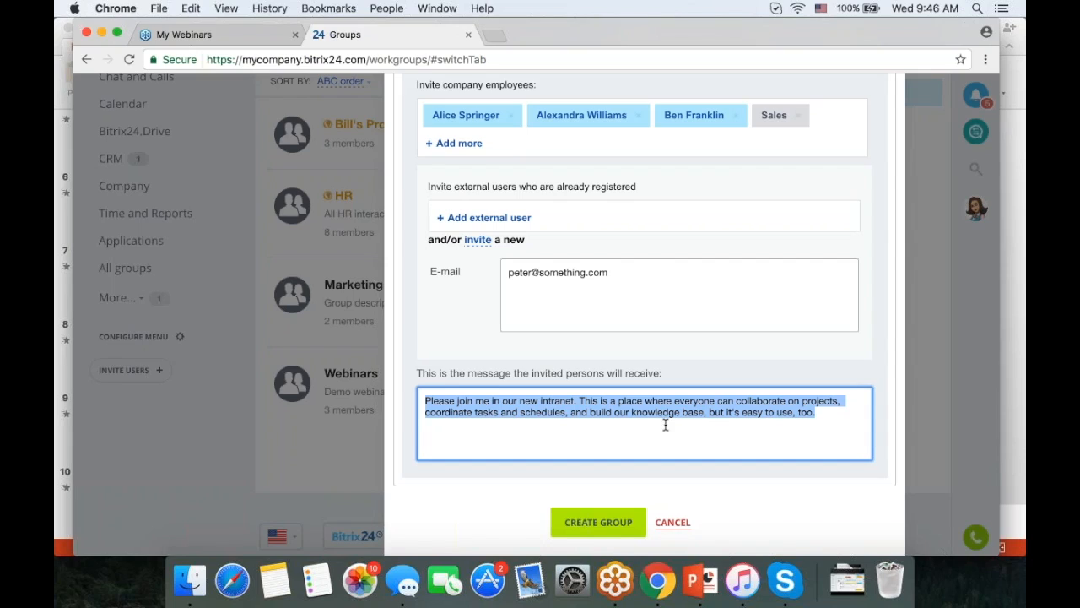
{"action": "scroll", "coordinate": [666, 422], "scroll_direction": "up", "scroll_amount": 3}
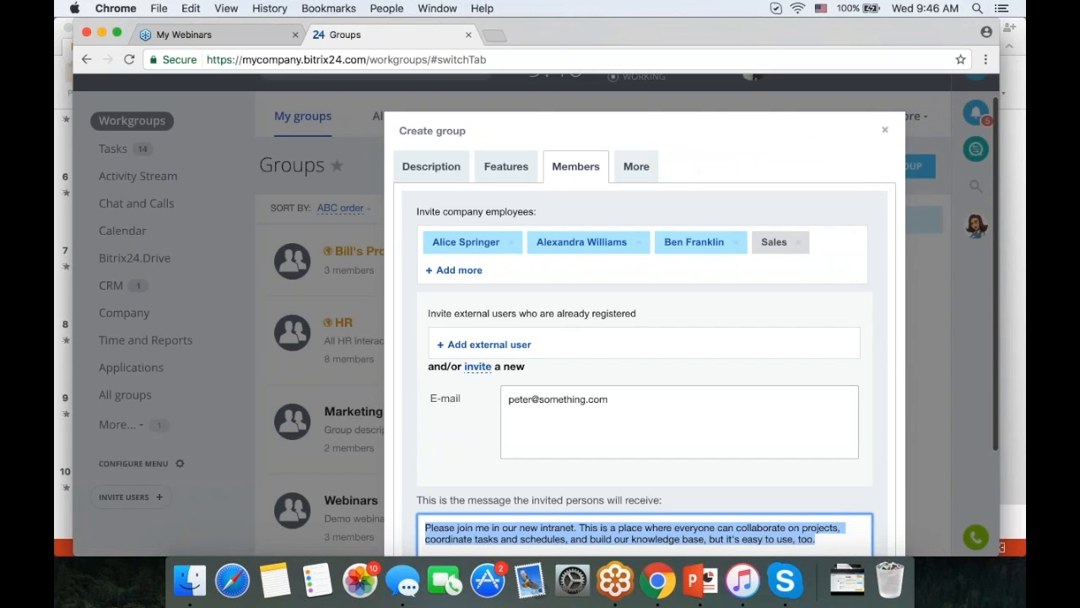
- Set 'Who can invite users to group' to All group members, then cancel the group
{"action": "left_click", "coordinate": [637, 168]}
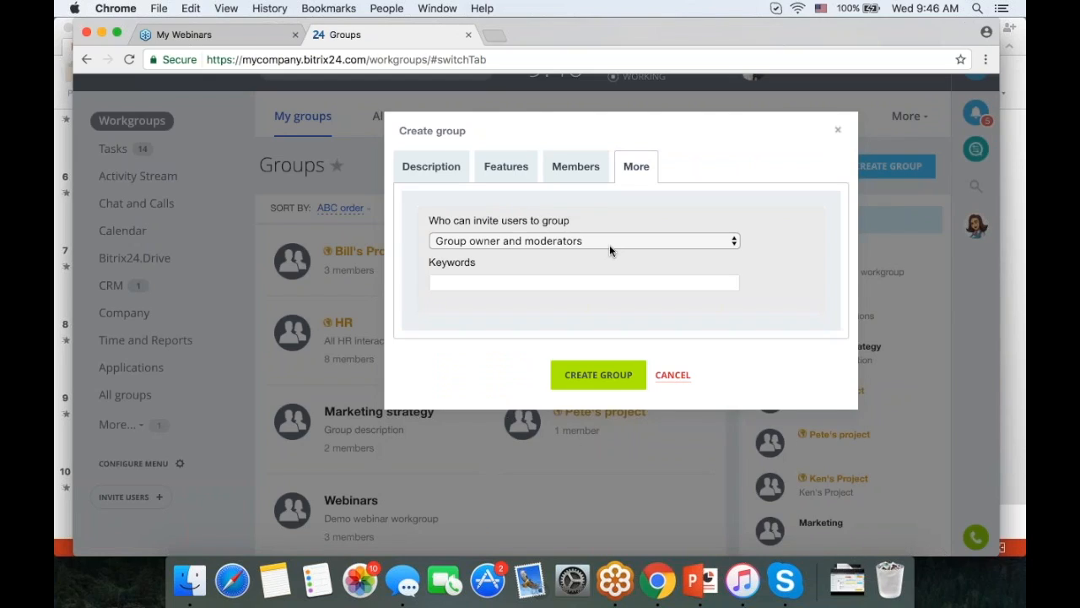
{"action": "left_click", "coordinate": [610, 245]}
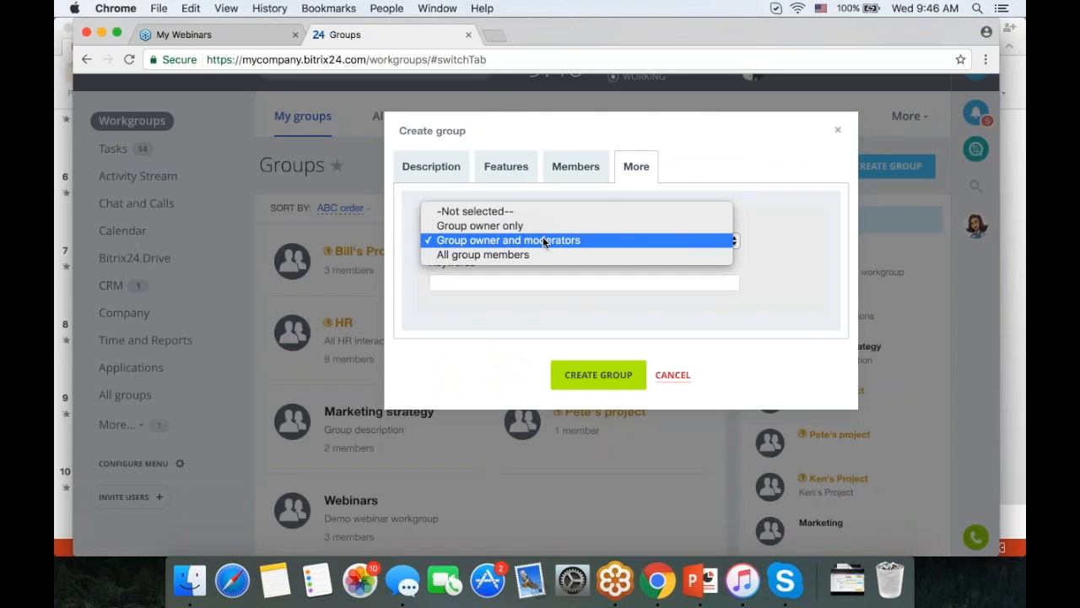
{"action": "left_click", "coordinate": [502, 255]}
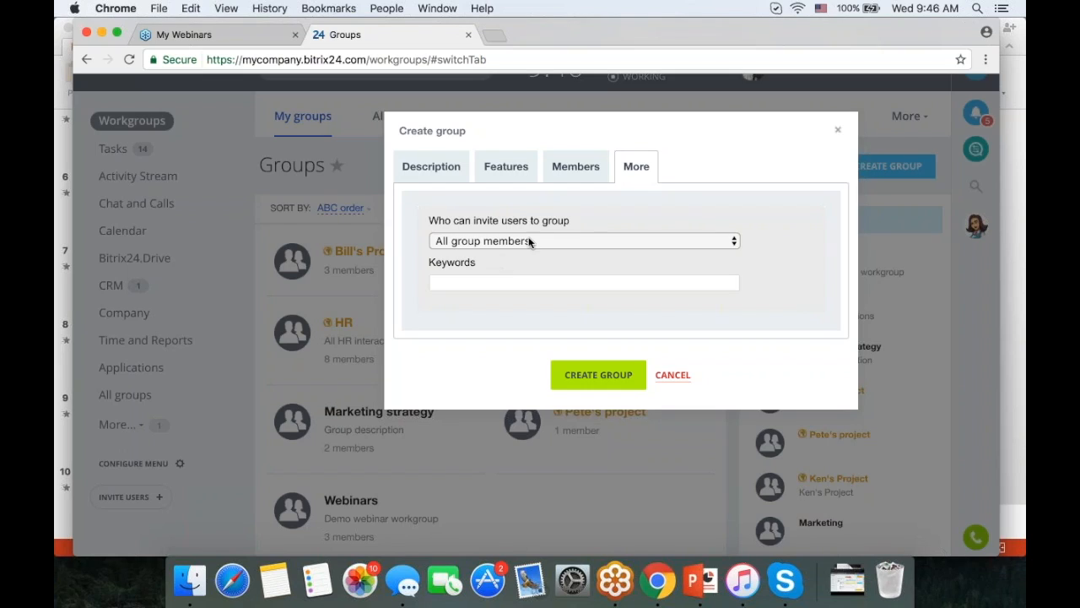
{"action": "left_click", "coordinate": [496, 285]}
{"action": "left_click", "coordinate": [674, 376]}
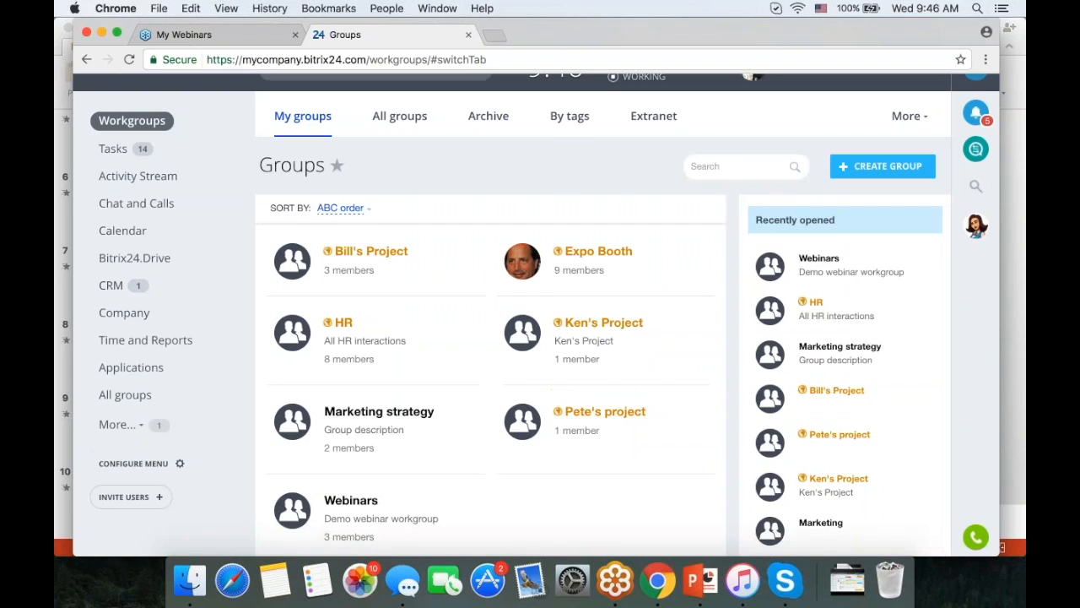
- Go to the Webinars workgroup's Drive listing 2012Q1pres.pptx and Introduction to Bitrix24 webinar plan.docx
{"action": "scroll", "coordinate": [649, 379], "scroll_direction": "down", "scroll_amount": 3}
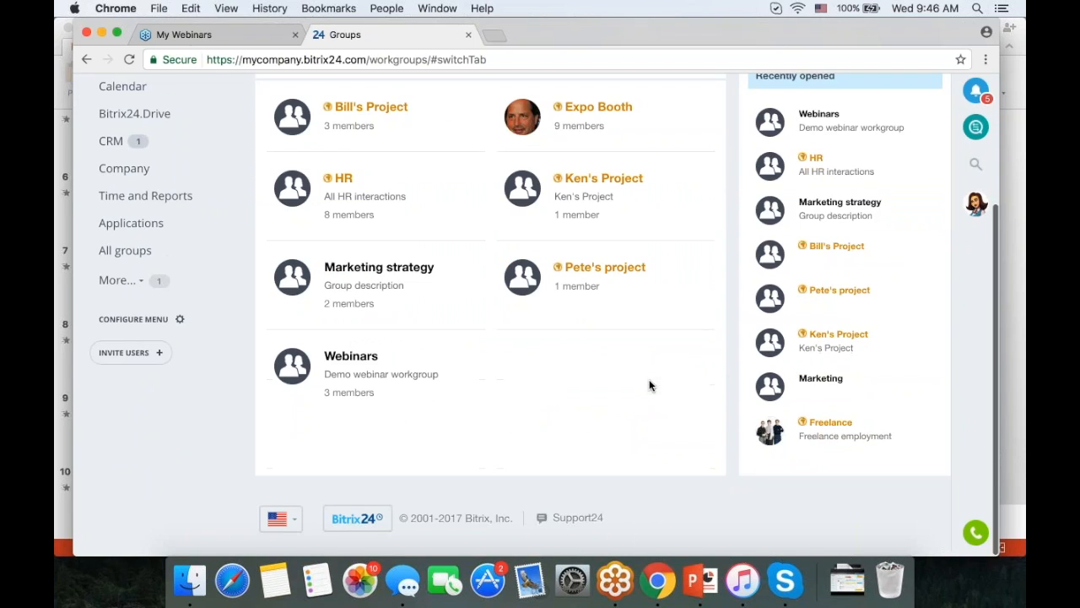
{"action": "left_click", "coordinate": [345, 365]}
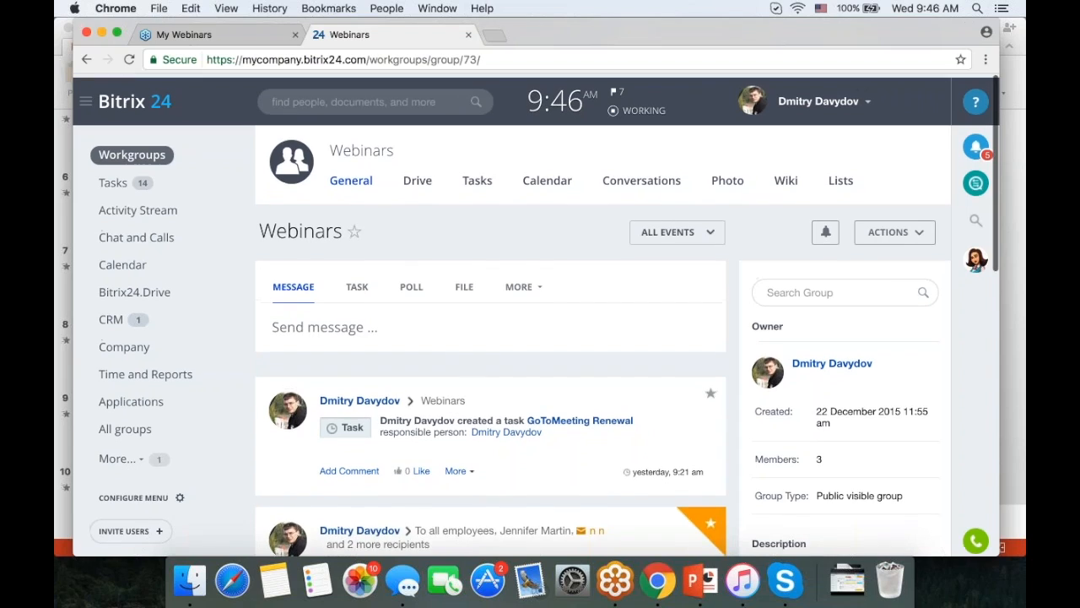
{"action": "left_click", "coordinate": [416, 183]}
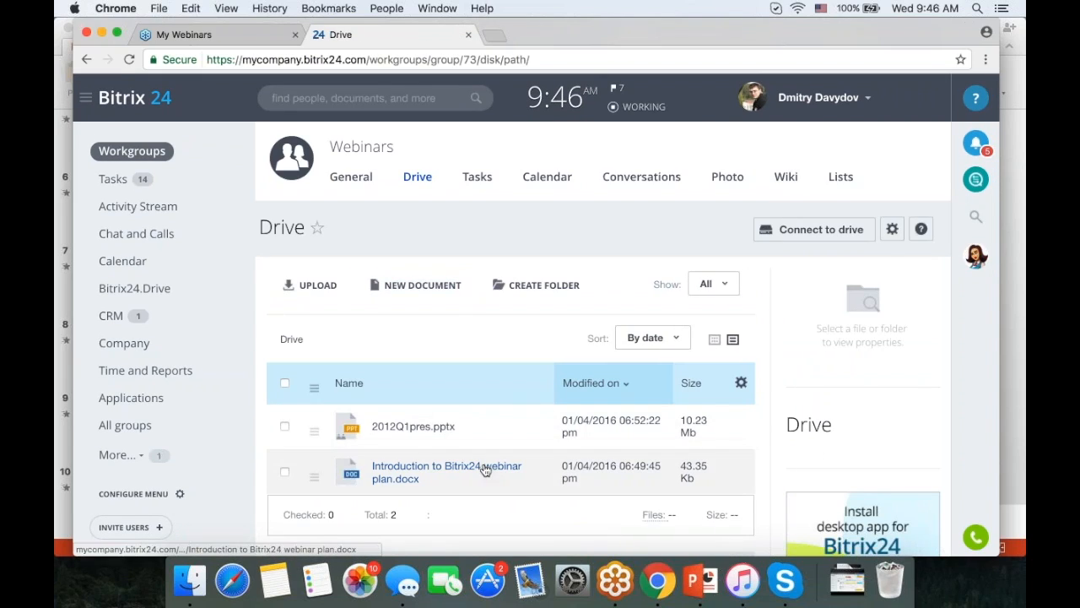
{"action": "scroll", "coordinate": [482, 467], "scroll_direction": "down", "scroll_amount": 1}
{"action": "scroll", "coordinate": [490, 320], "scroll_direction": "down", "scroll_amount": 2}
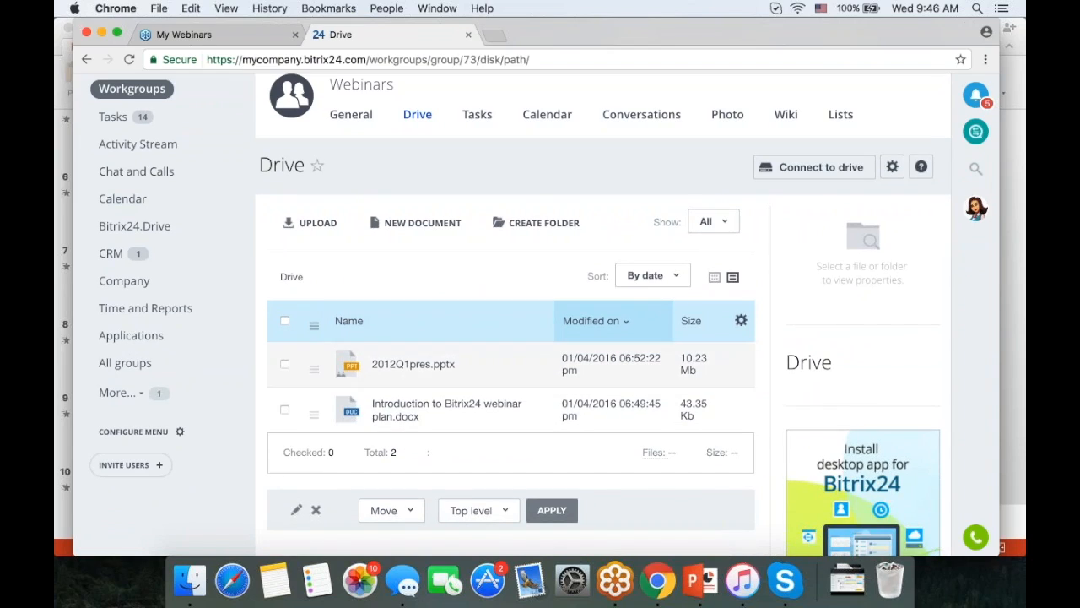
{"action": "left_click", "coordinate": [892, 167]}
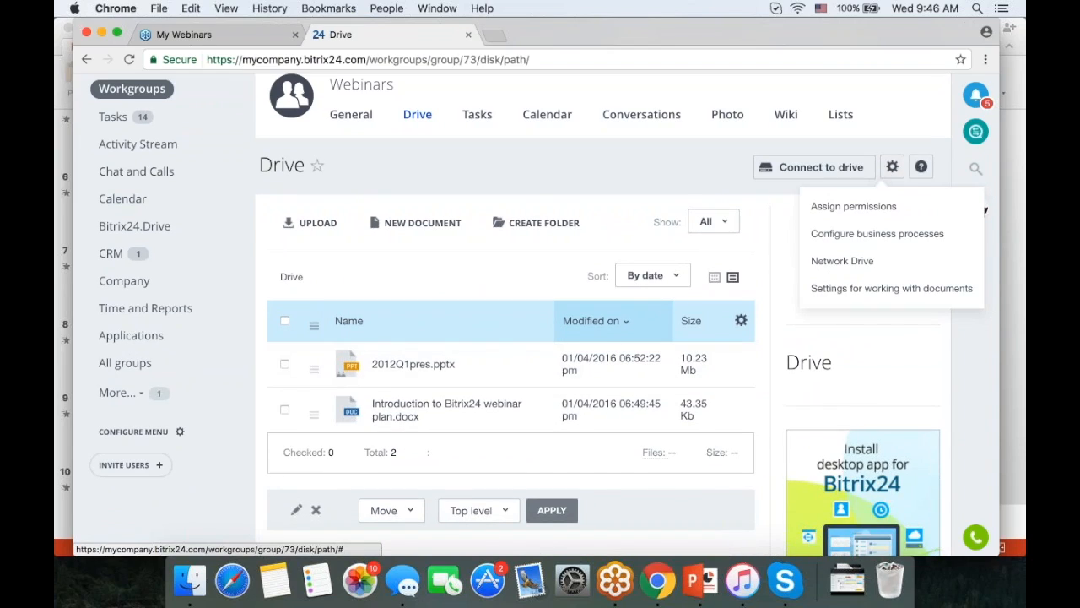
{"action": "left_click", "coordinate": [861, 206]}
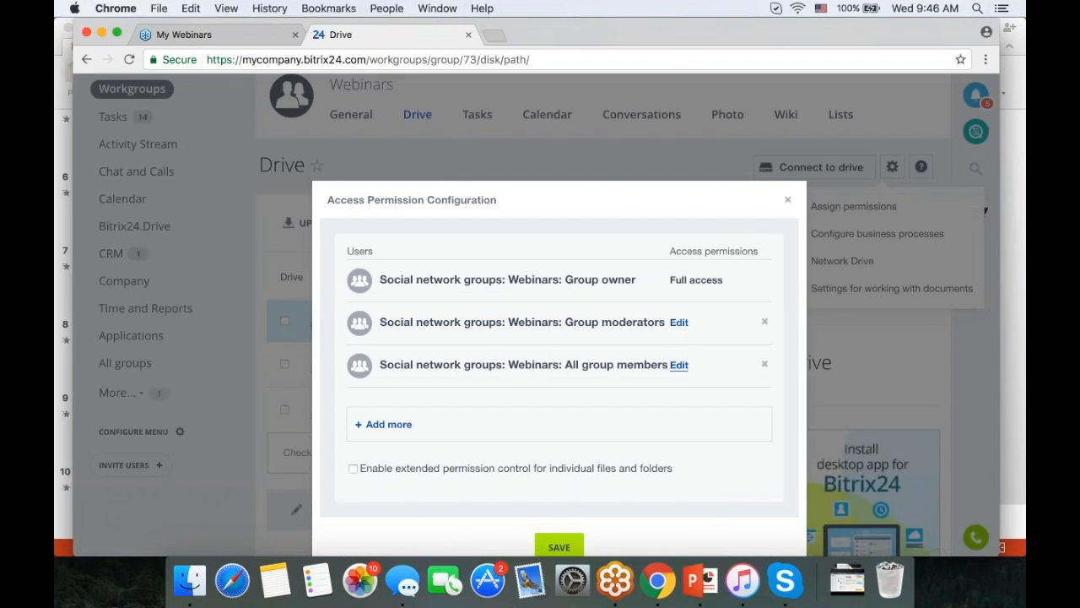
{"action": "left_click", "coordinate": [678, 323]}
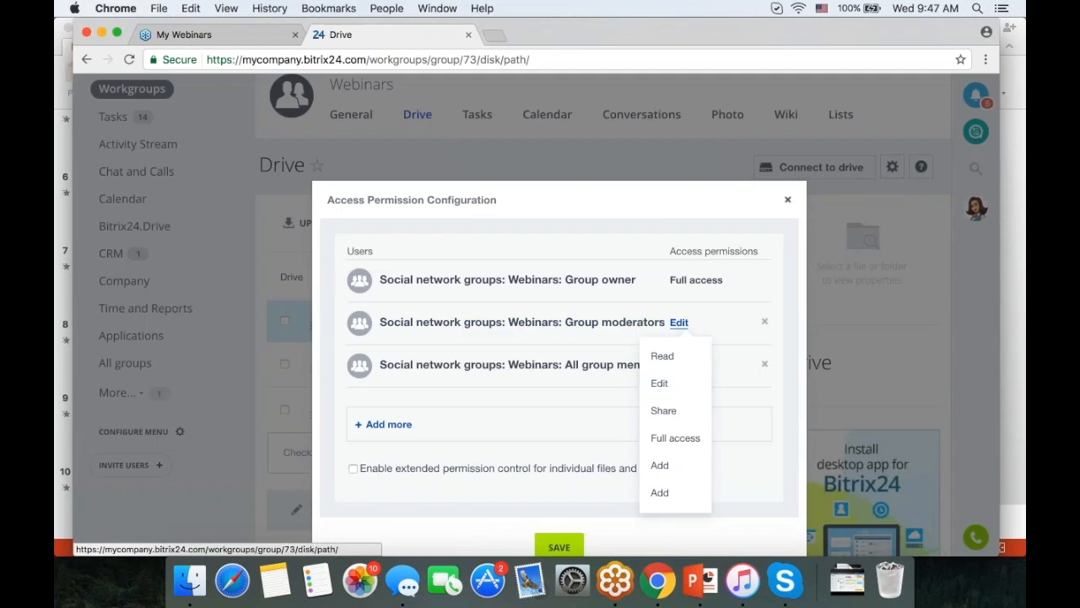
{"action": "left_click", "coordinate": [788, 200]}
{"action": "scroll", "coordinate": [640, 265], "scroll_direction": "down", "scroll_amount": 2}
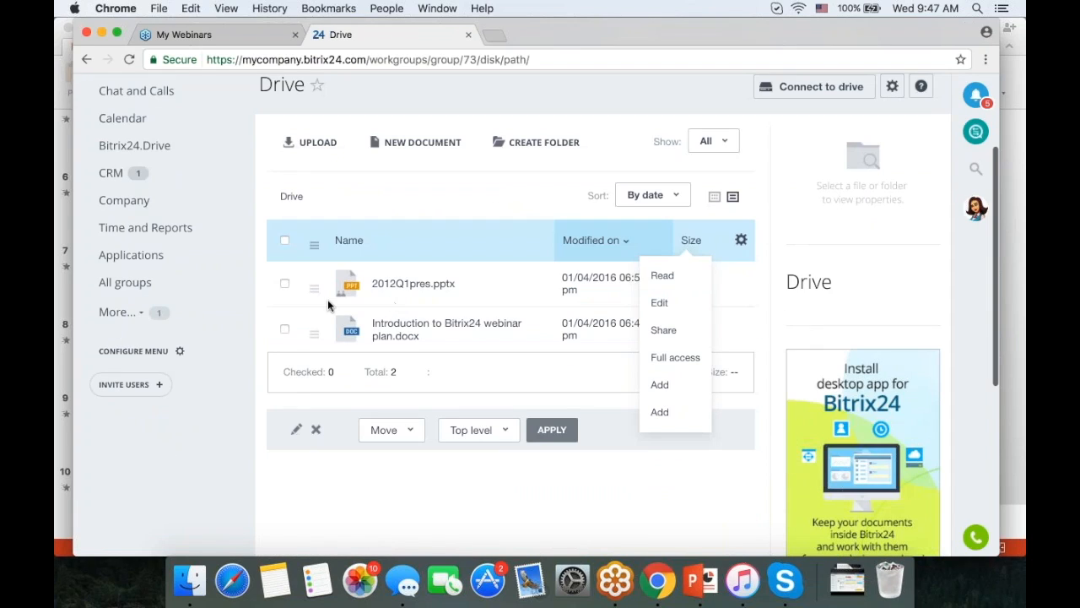
- Get a public link for Introduction to Bitrix24 webinar plan.docx, reviewing its time-limit and password settings
{"action": "left_click", "coordinate": [314, 334]}
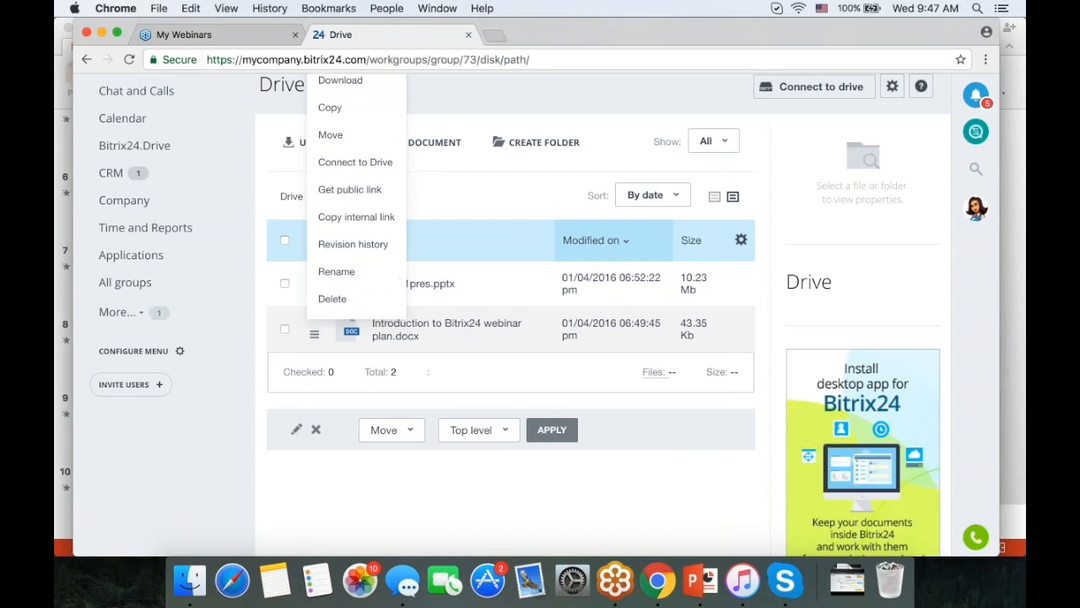
{"action": "scroll", "coordinate": [449, 205], "scroll_direction": "up", "scroll_amount": 3}
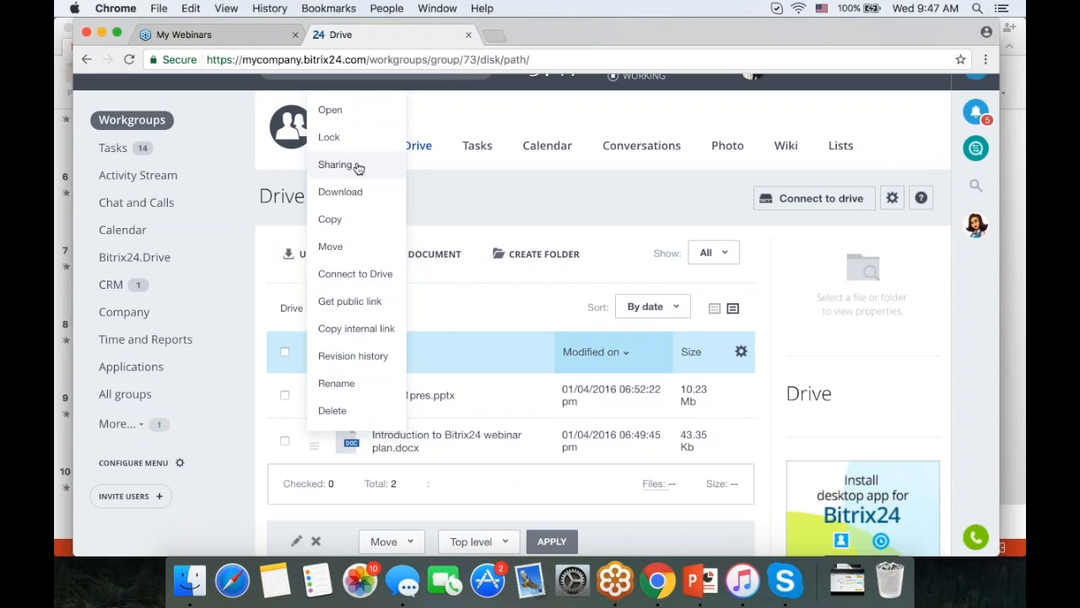
{"action": "left_click", "coordinate": [357, 308]}
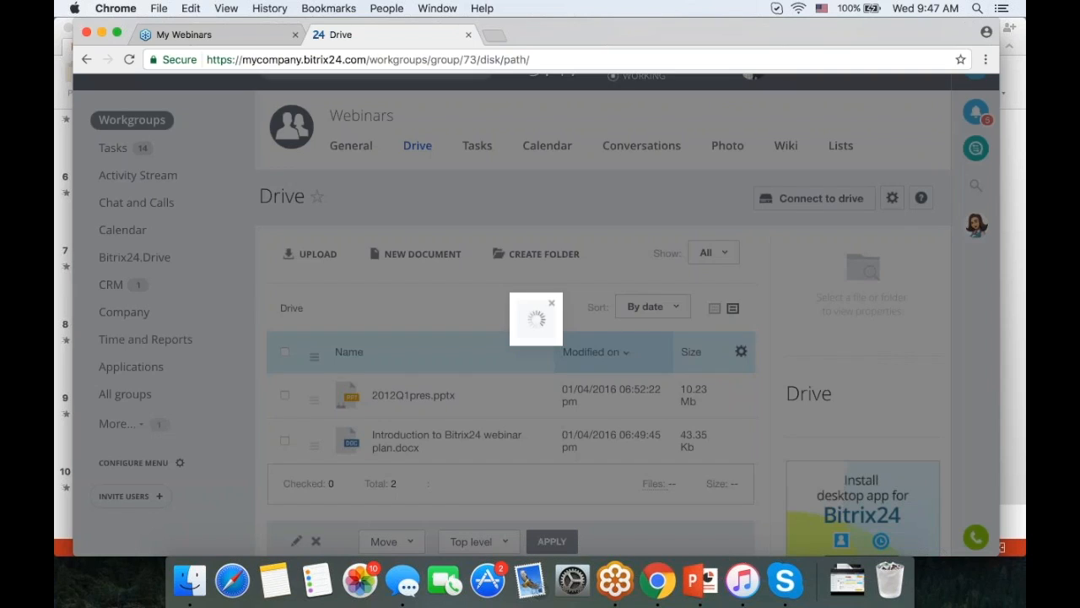
{"action": "left_click", "coordinate": [362, 318]}
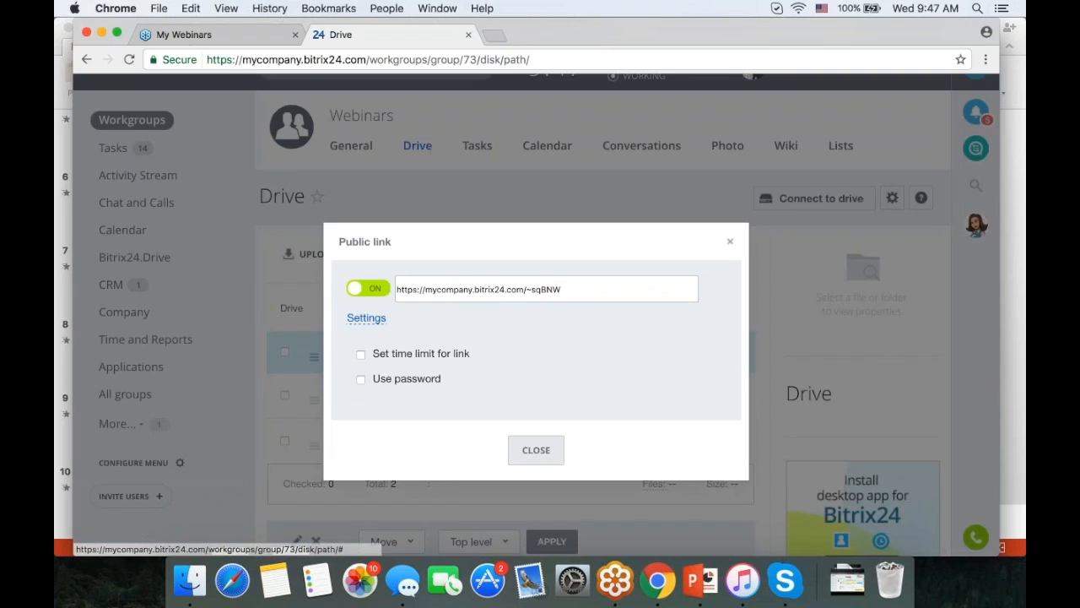
{"action": "left_click", "coordinate": [536, 450]}
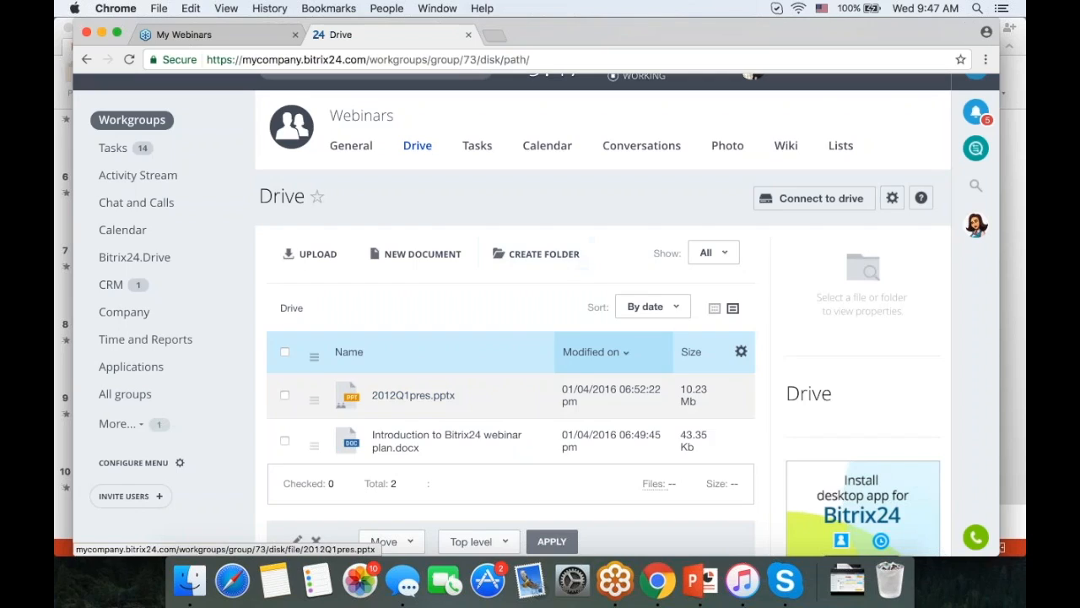
{"action": "left_click", "coordinate": [314, 445]}
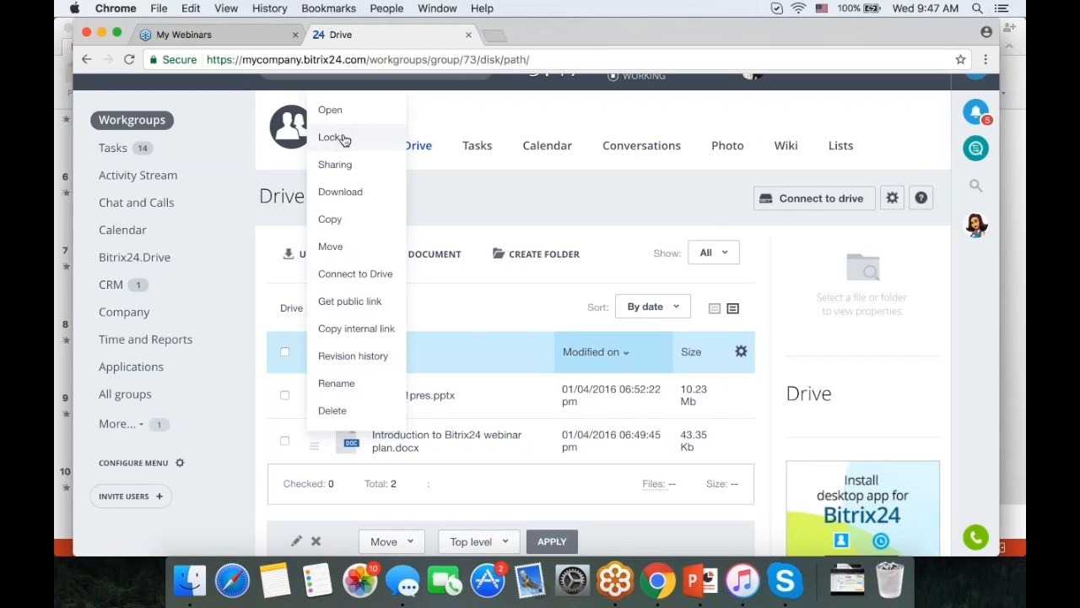
{"action": "left_click", "coordinate": [471, 114]}
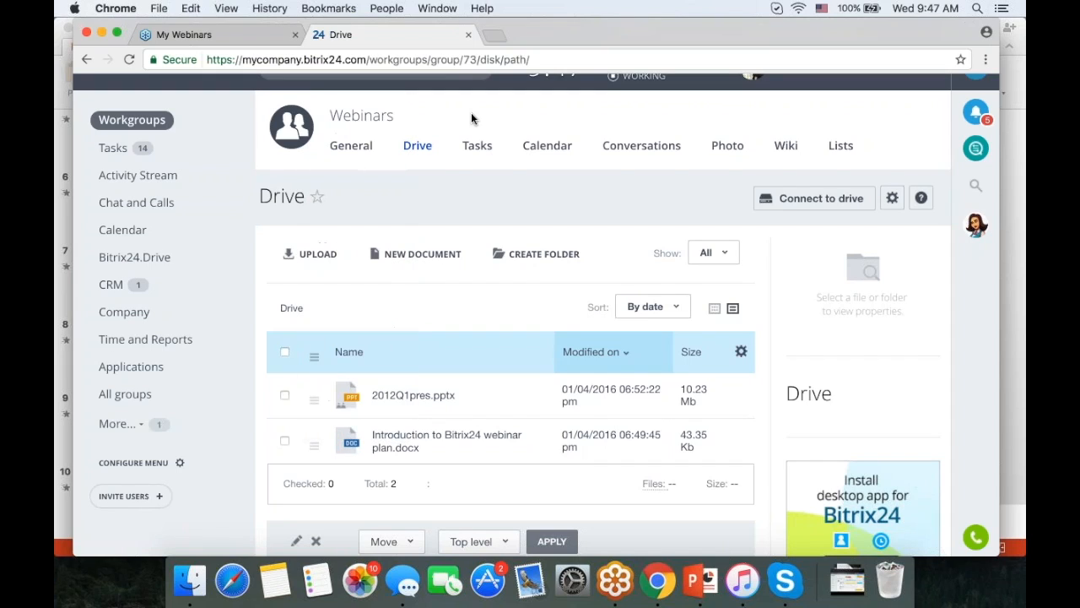
- Show the Webinars group's tasks as a Gantt chart, then switch back to the List view
{"action": "left_click", "coordinate": [478, 149]}
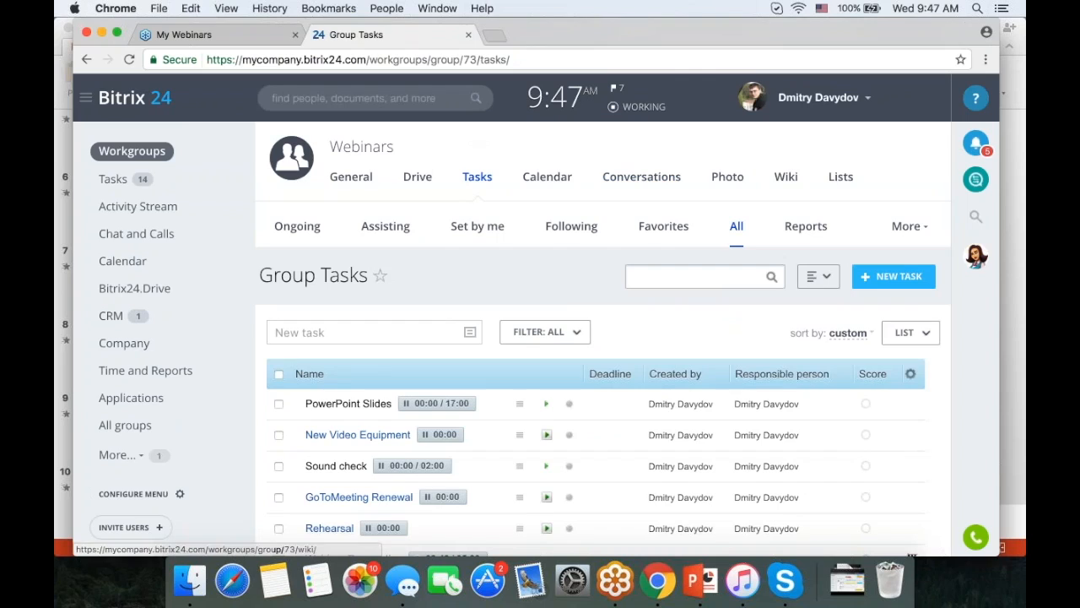
{"action": "scroll", "coordinate": [762, 196], "scroll_direction": "down", "scroll_amount": 4}
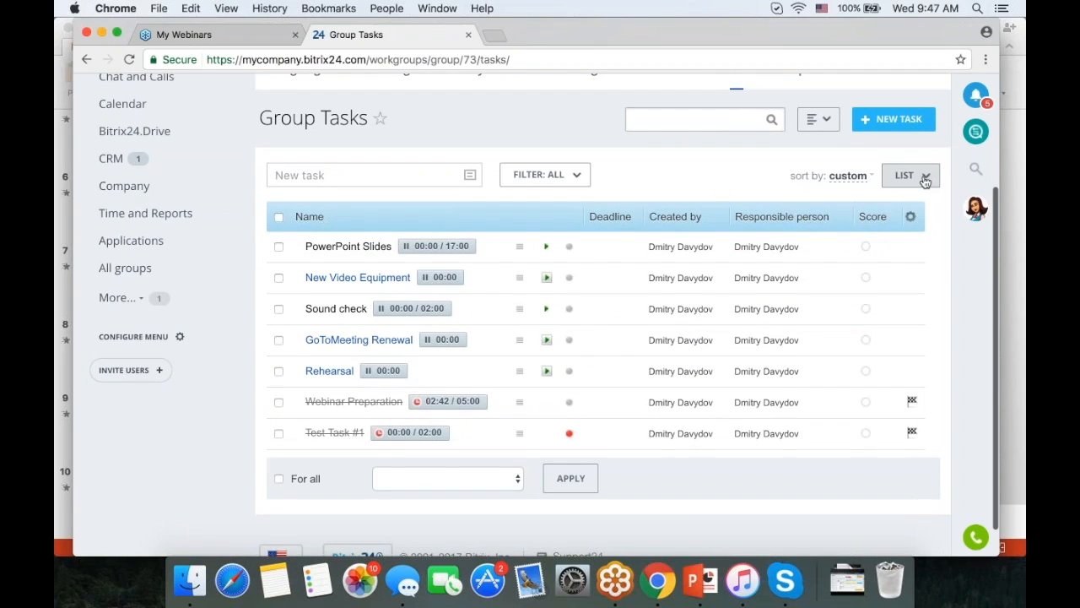
{"action": "left_click", "coordinate": [924, 176]}
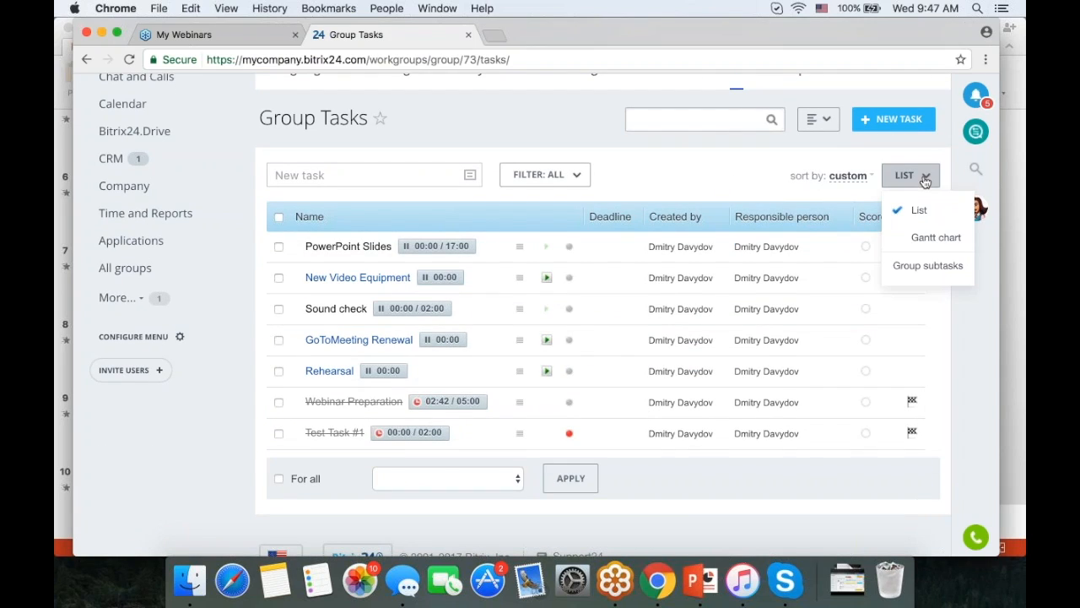
{"action": "left_click", "coordinate": [928, 237]}
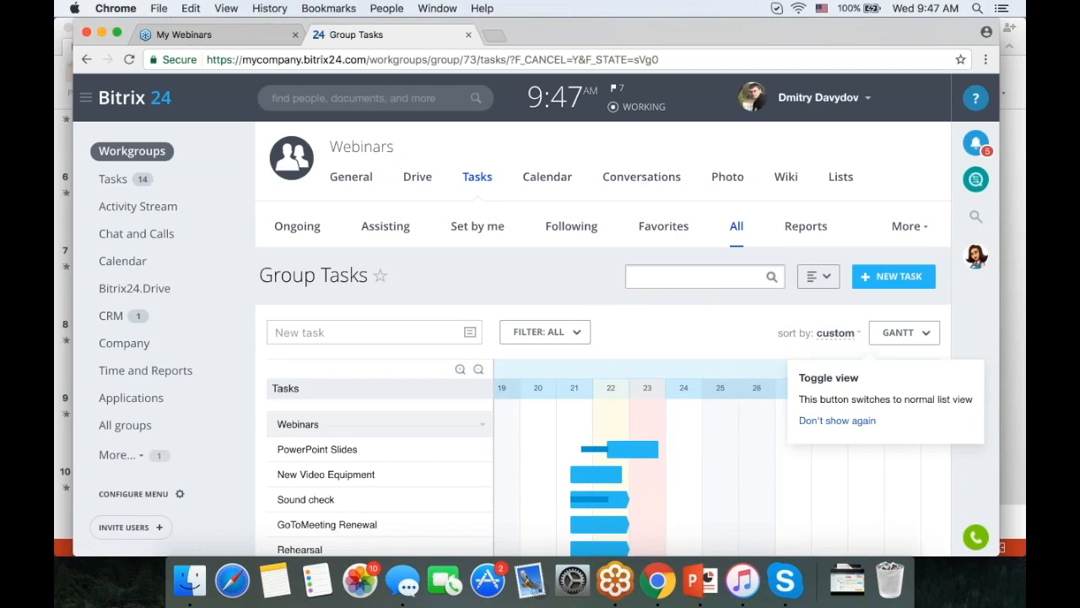
{"action": "scroll", "coordinate": [669, 314], "scroll_direction": "down", "scroll_amount": 4}
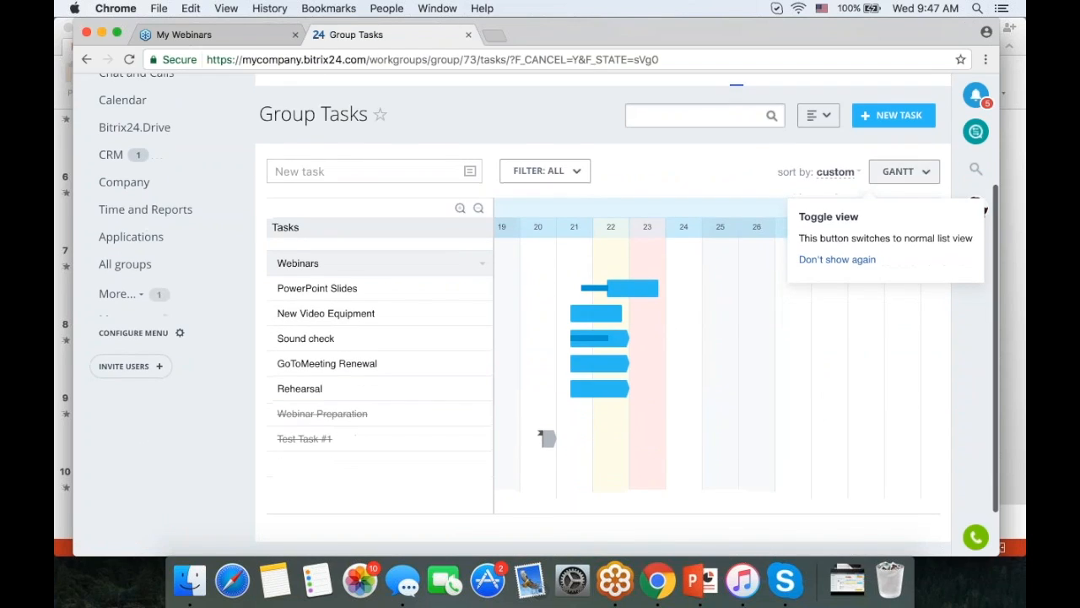
{"action": "left_click", "coordinate": [901, 172]}
{"action": "left_click", "coordinate": [905, 207]}
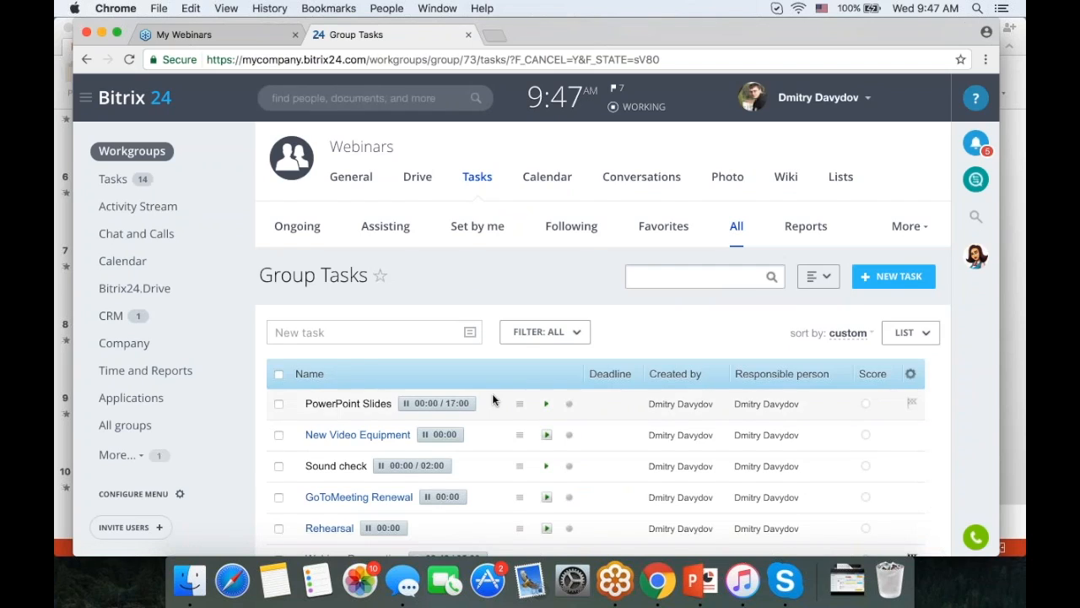
- Track 17 seconds on the PowerPoint Slides task with its timer
{"action": "scroll", "coordinate": [481, 388], "scroll_direction": "down", "scroll_amount": 2}
{"action": "left_click", "coordinate": [423, 334]}
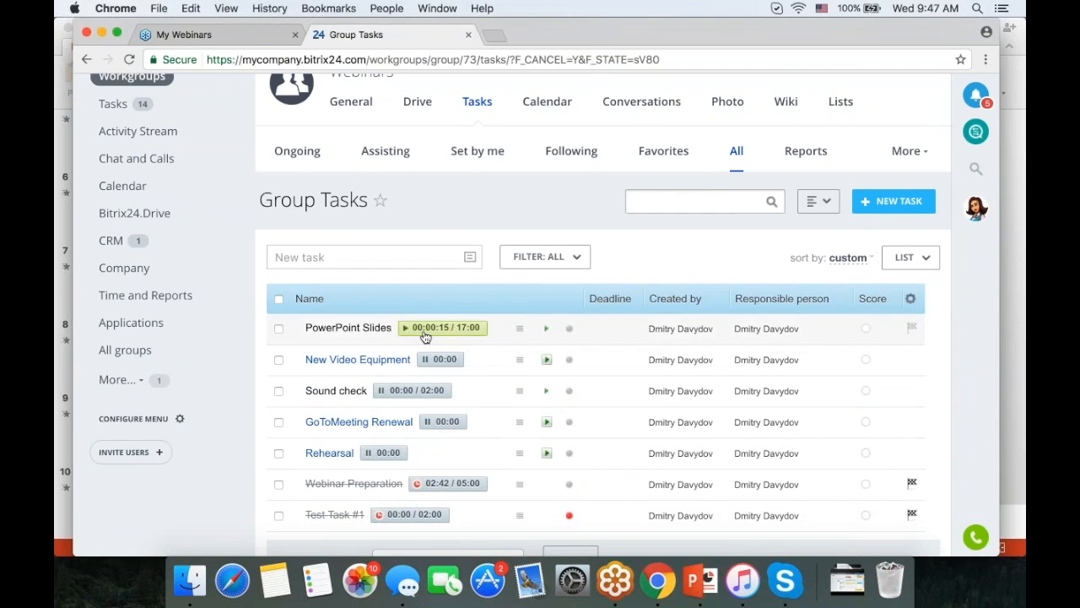
{"action": "left_click", "coordinate": [425, 334]}
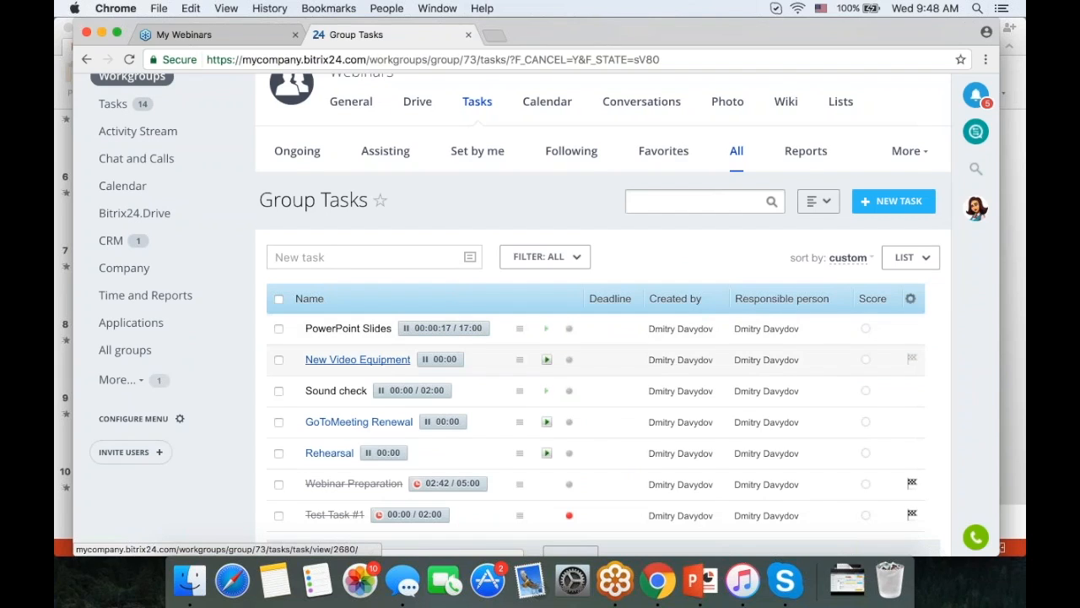
{"action": "scroll", "coordinate": [405, 329], "scroll_direction": "down", "scroll_amount": 2}
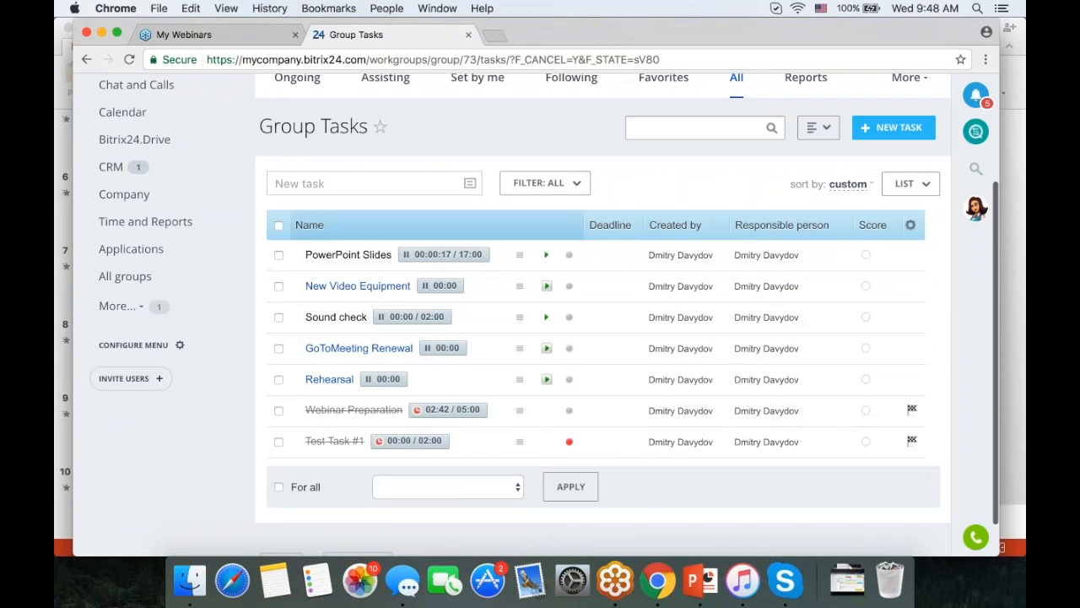
{"action": "scroll", "coordinate": [539, 331], "scroll_direction": "up", "scroll_amount": 1}
{"action": "scroll", "coordinate": [539, 332], "scroll_direction": "up", "scroll_amount": 3}
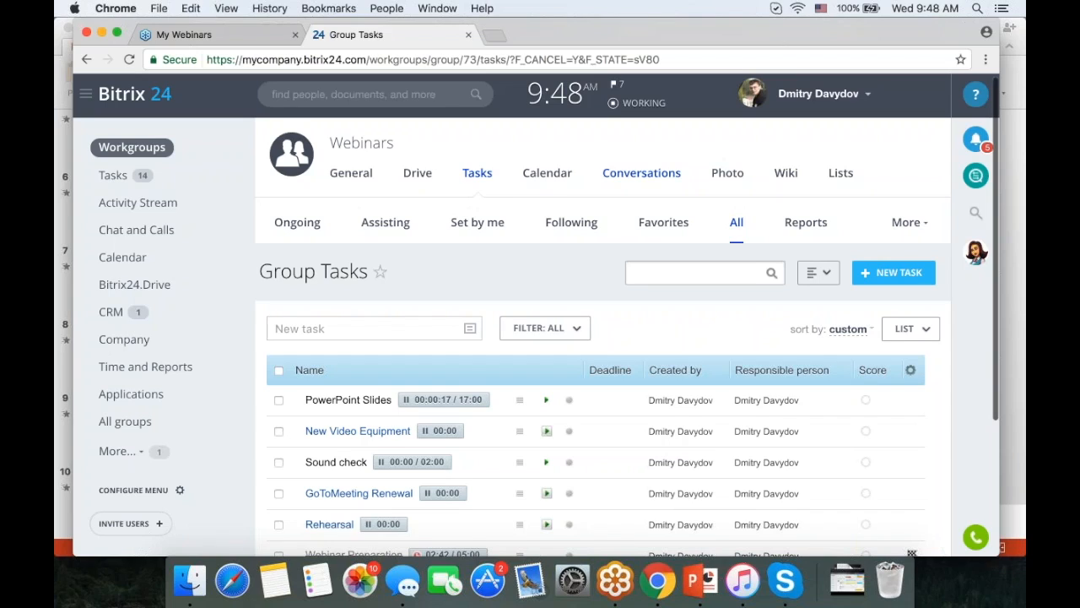
- Visit the Webinars group's Calendar, Conversations, Photo and Wiki pages, then return to General
{"action": "left_click", "coordinate": [550, 181]}
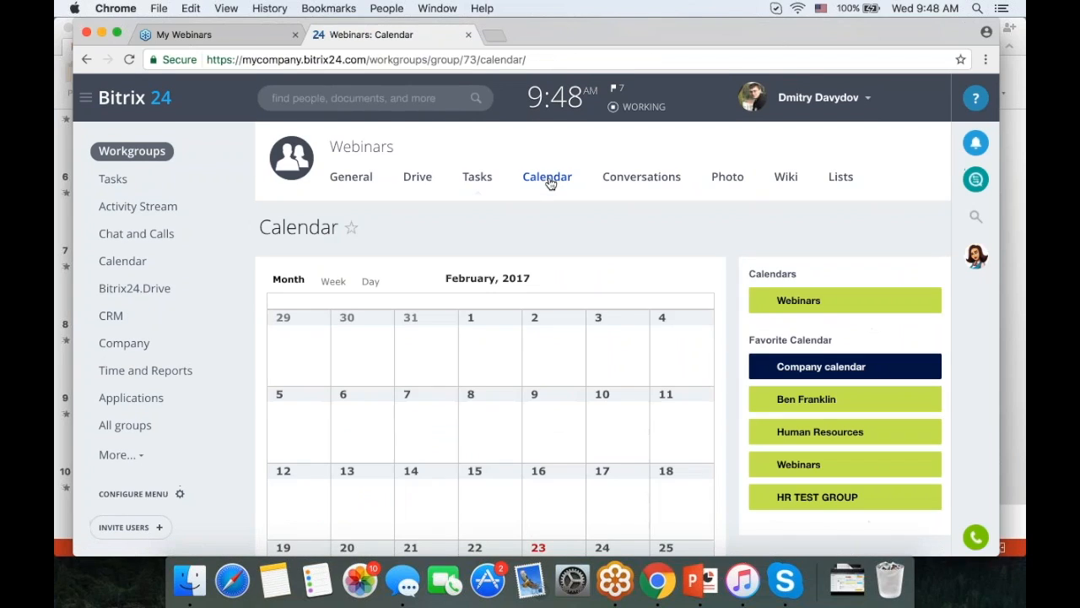
{"action": "scroll", "coordinate": [571, 258], "scroll_direction": "down", "scroll_amount": 2}
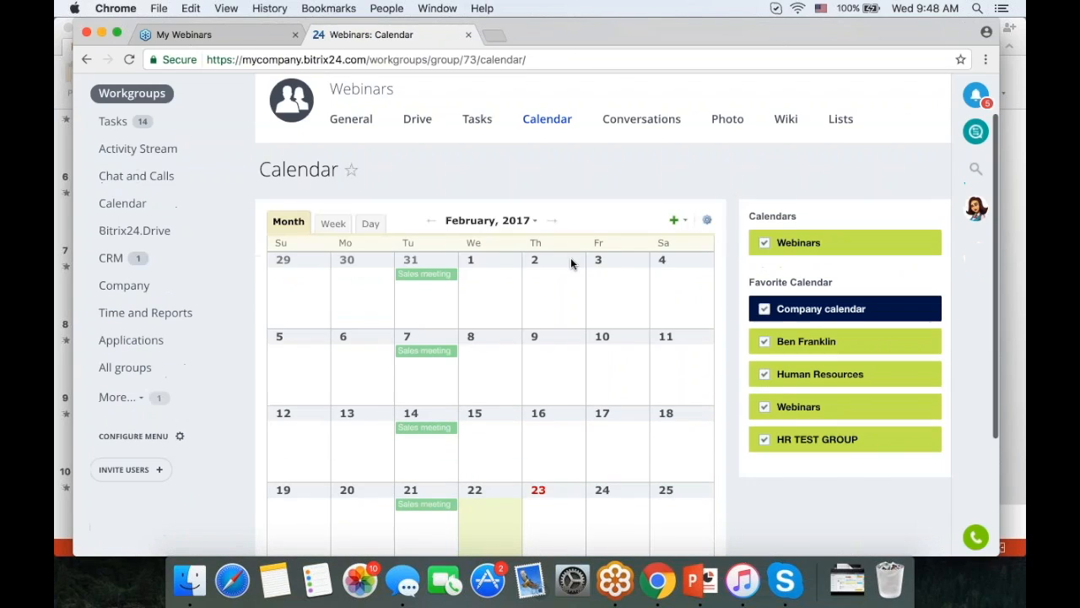
{"action": "left_click", "coordinate": [655, 120]}
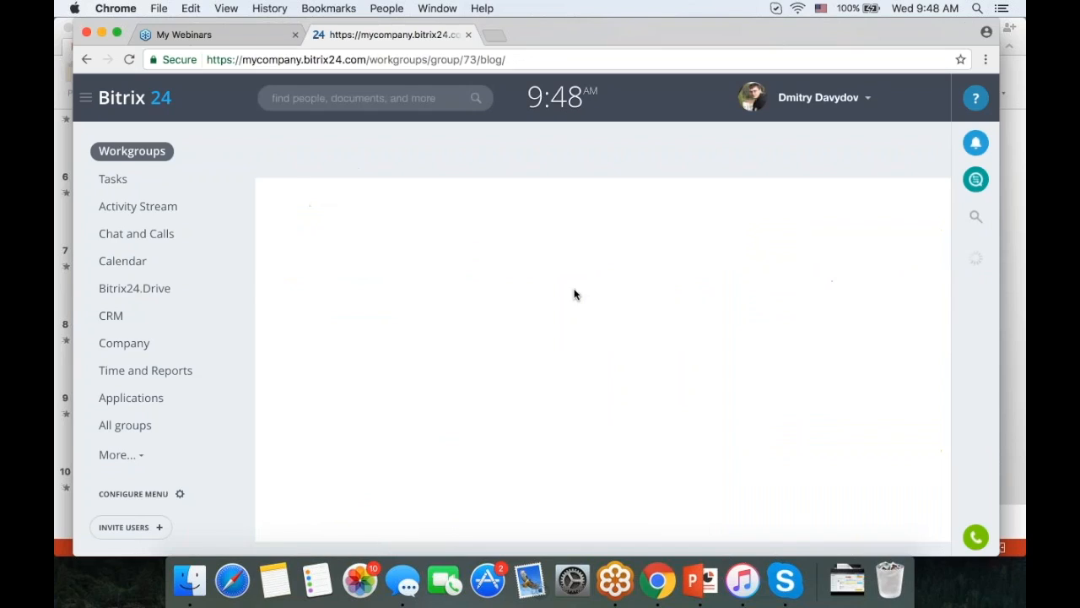
{"action": "left_click", "coordinate": [734, 191]}
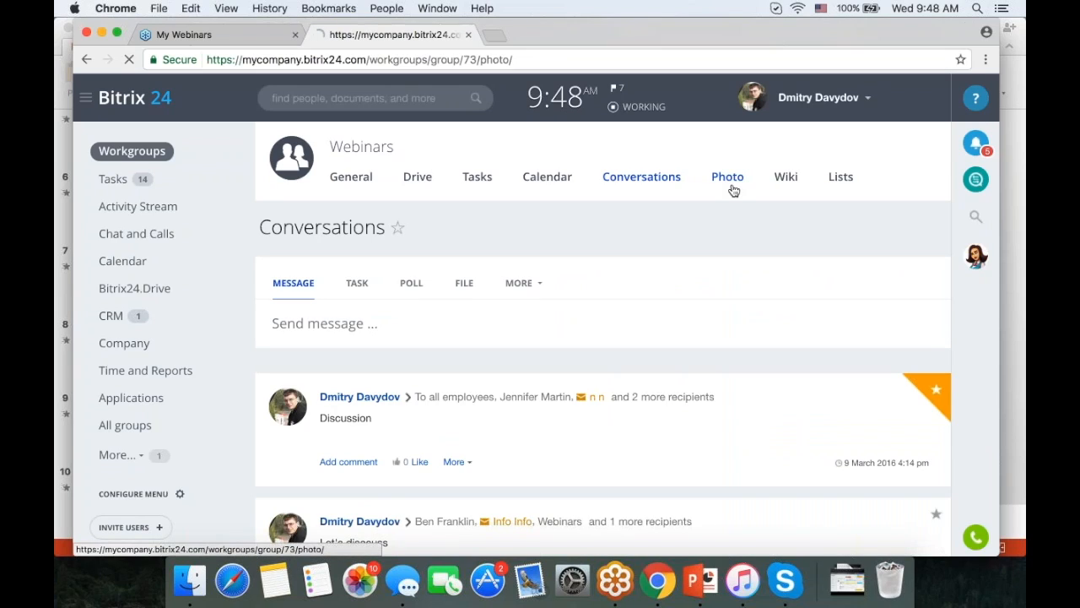
{"action": "left_click", "coordinate": [791, 184]}
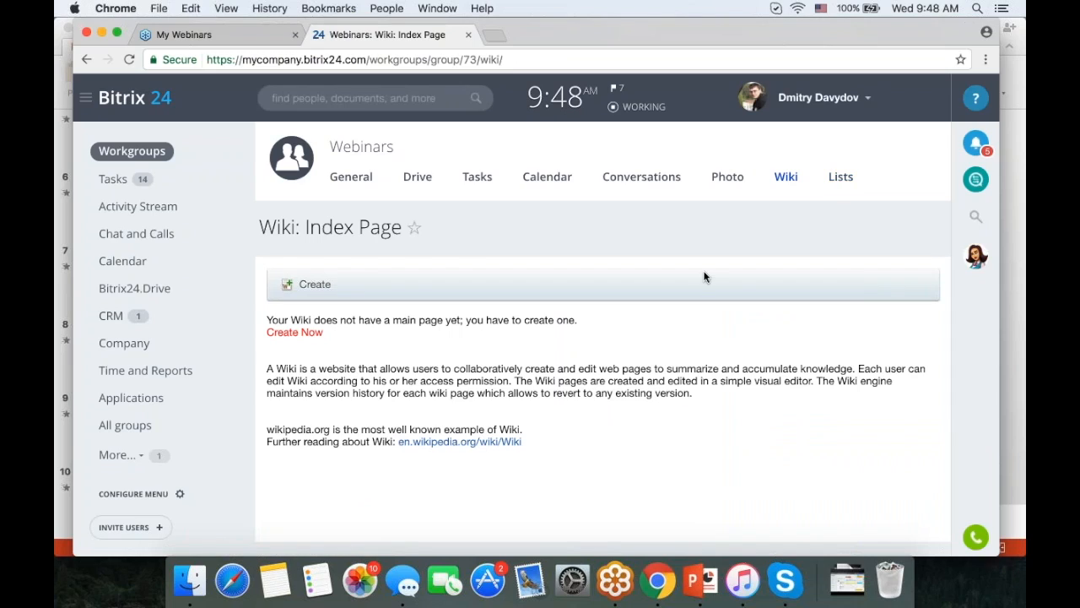
{"action": "left_click", "coordinate": [361, 158]}
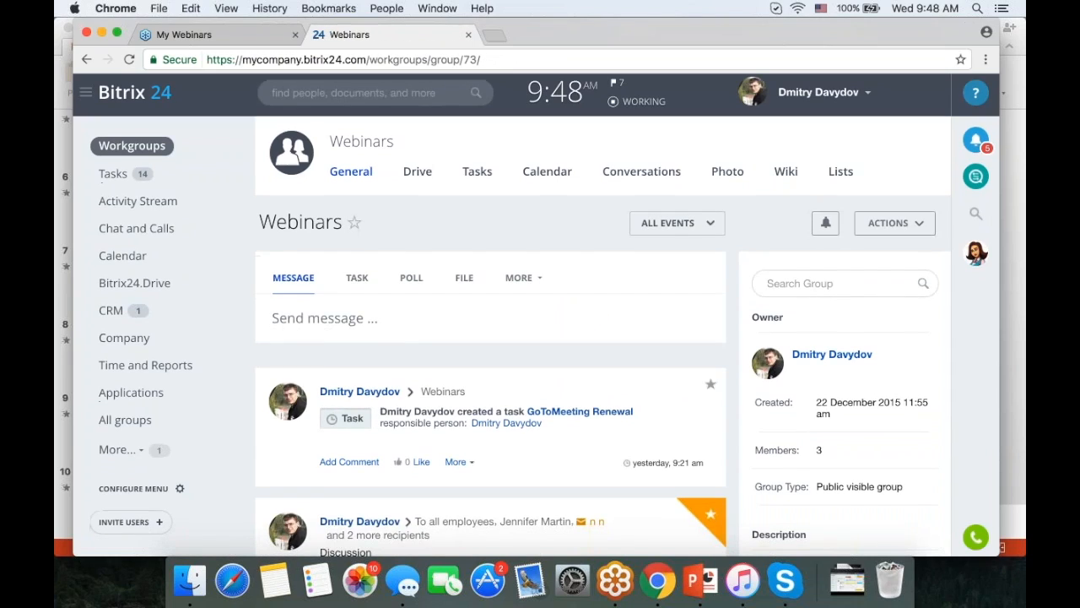
- Enable then disable Webinars group messenger notifications, and show the ACTIONS dropdown
{"action": "scroll", "coordinate": [895, 127], "scroll_direction": "down", "scroll_amount": 3}
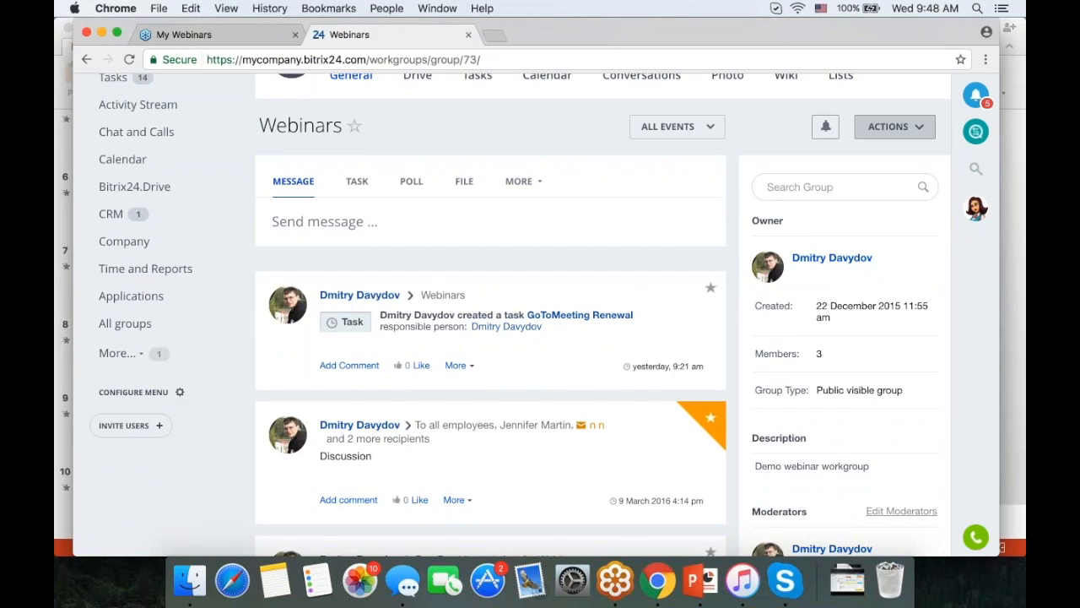
{"action": "left_click", "coordinate": [826, 126]}
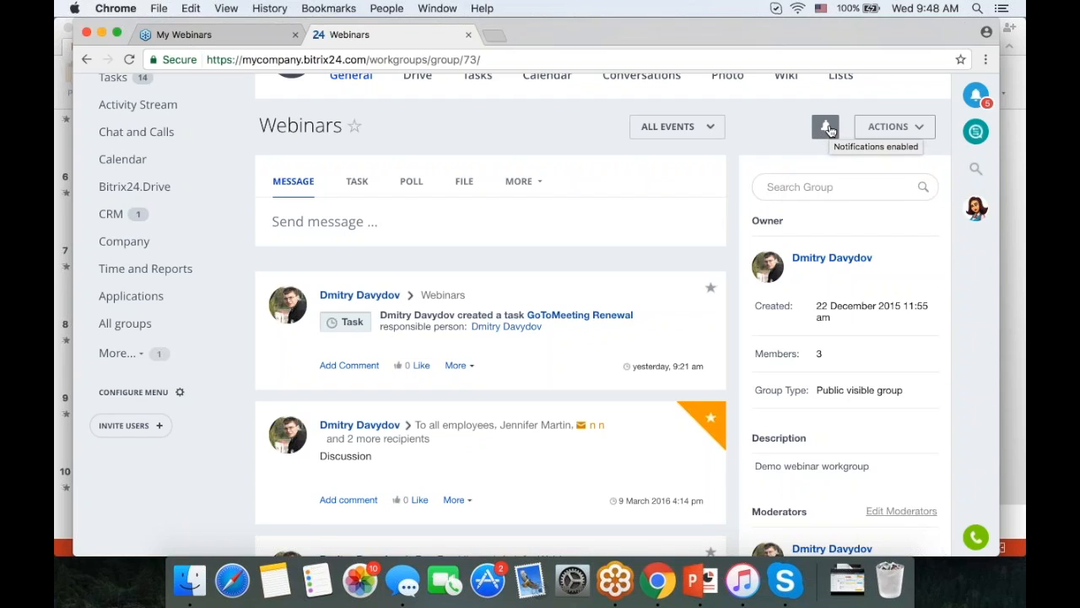
{"action": "left_click", "coordinate": [826, 127]}
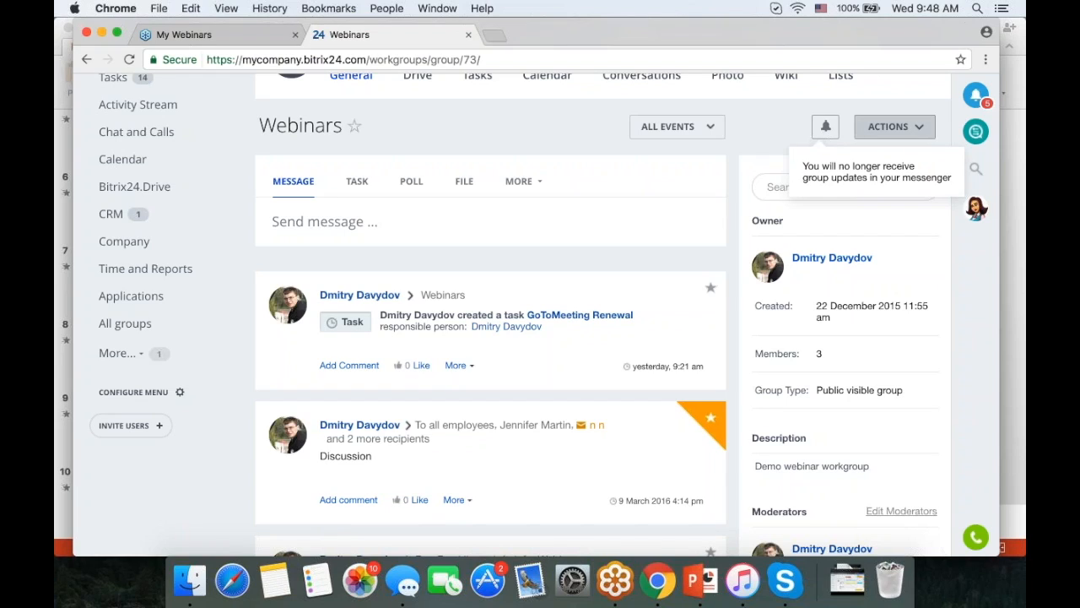
{"action": "left_click", "coordinate": [895, 127]}
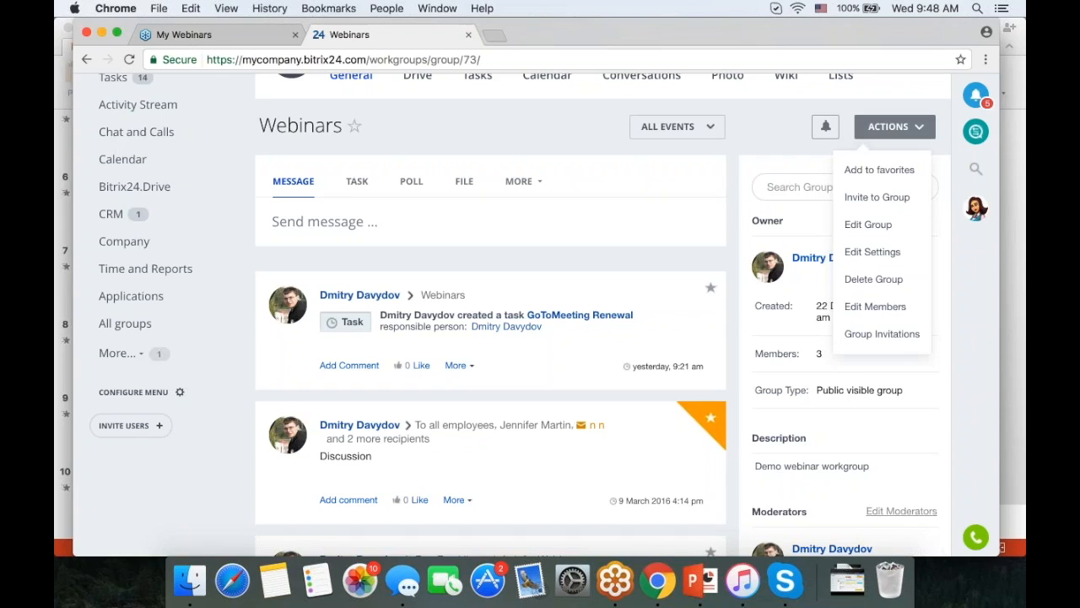
{"action": "left_click", "coordinate": [870, 226]}
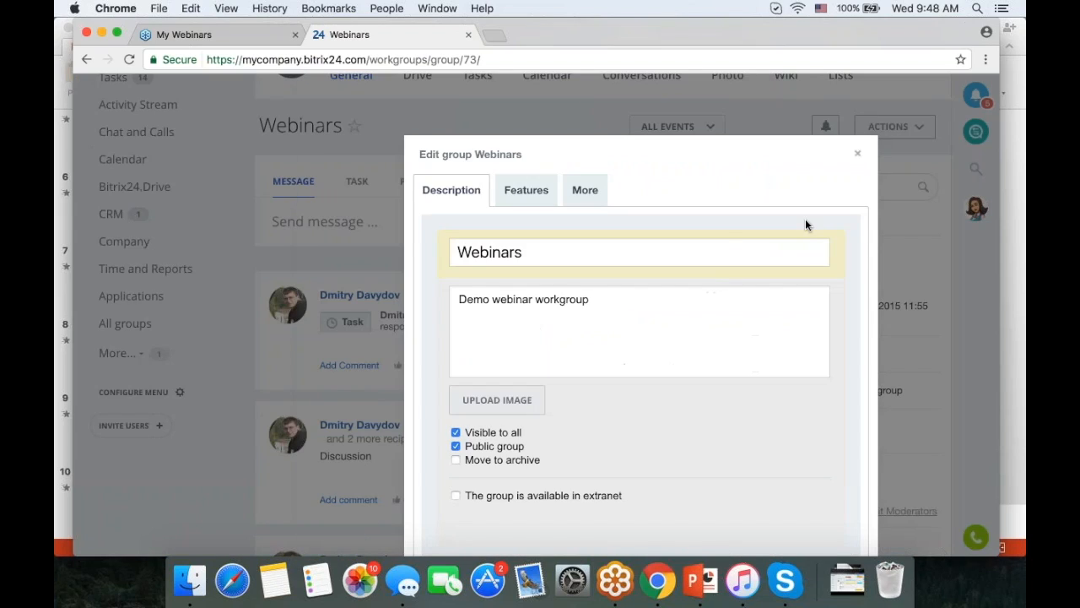
{"action": "scroll", "coordinate": [726, 231], "scroll_direction": "down", "scroll_amount": 3}
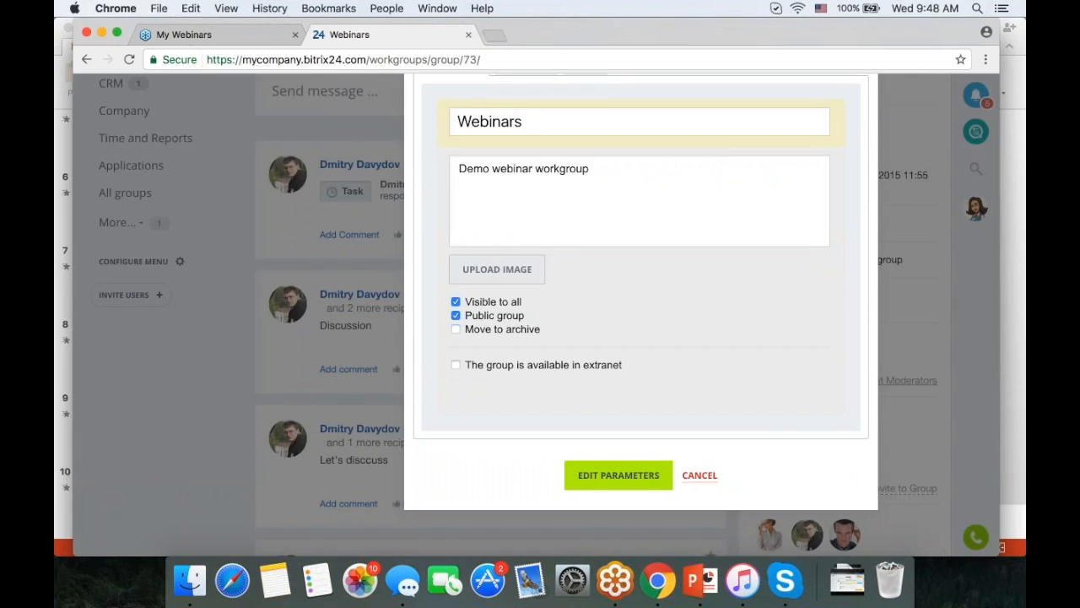
{"action": "scroll", "coordinate": [666, 329], "scroll_direction": "up", "scroll_amount": 3}
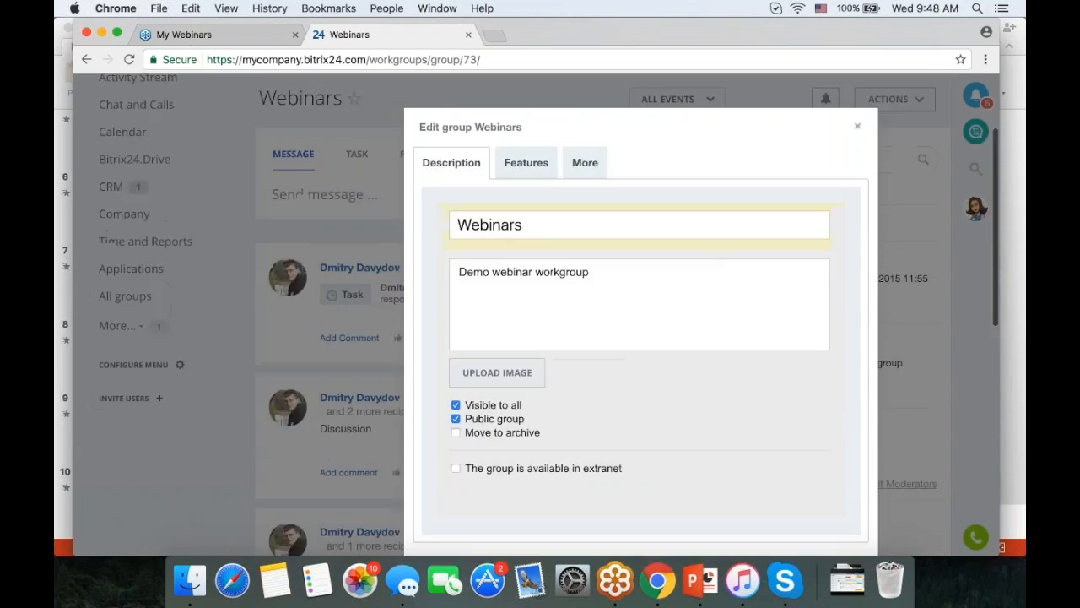
{"action": "left_click", "coordinate": [532, 167]}
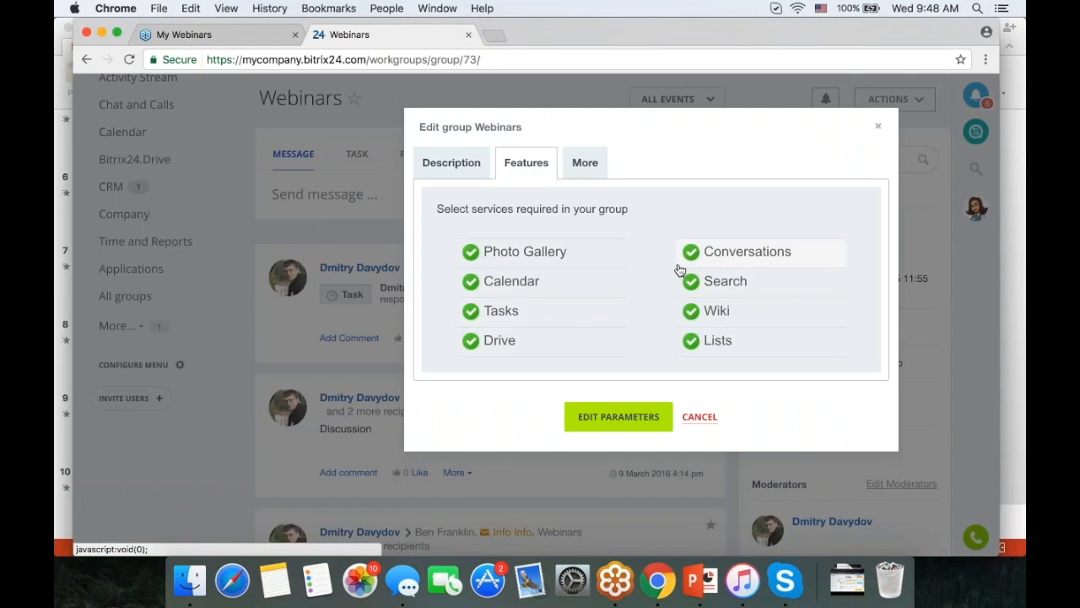
{"action": "left_click", "coordinate": [877, 126]}
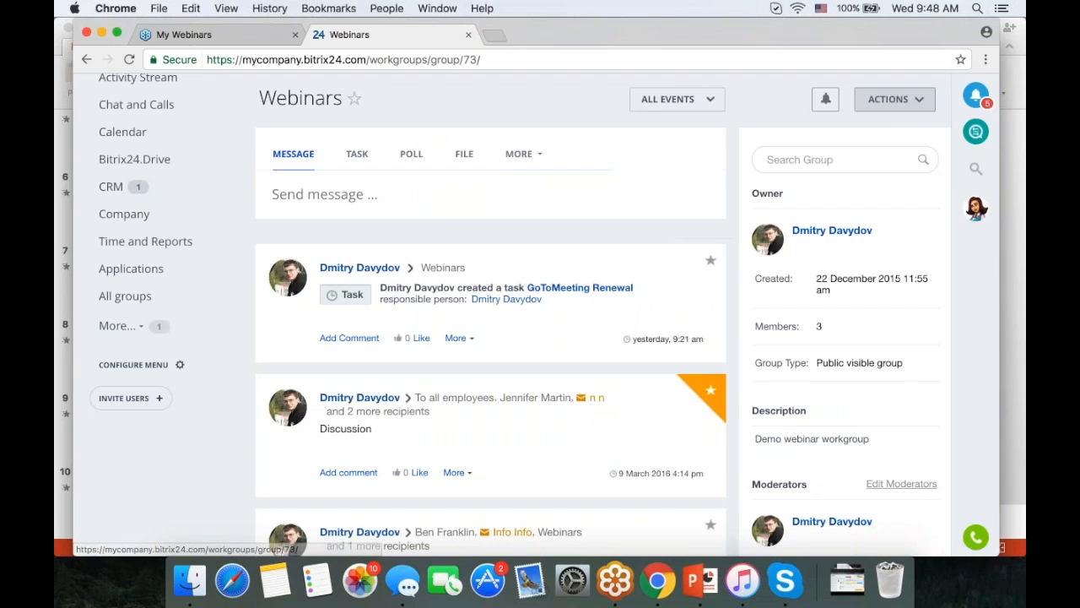
{"action": "left_click", "coordinate": [894, 98]}
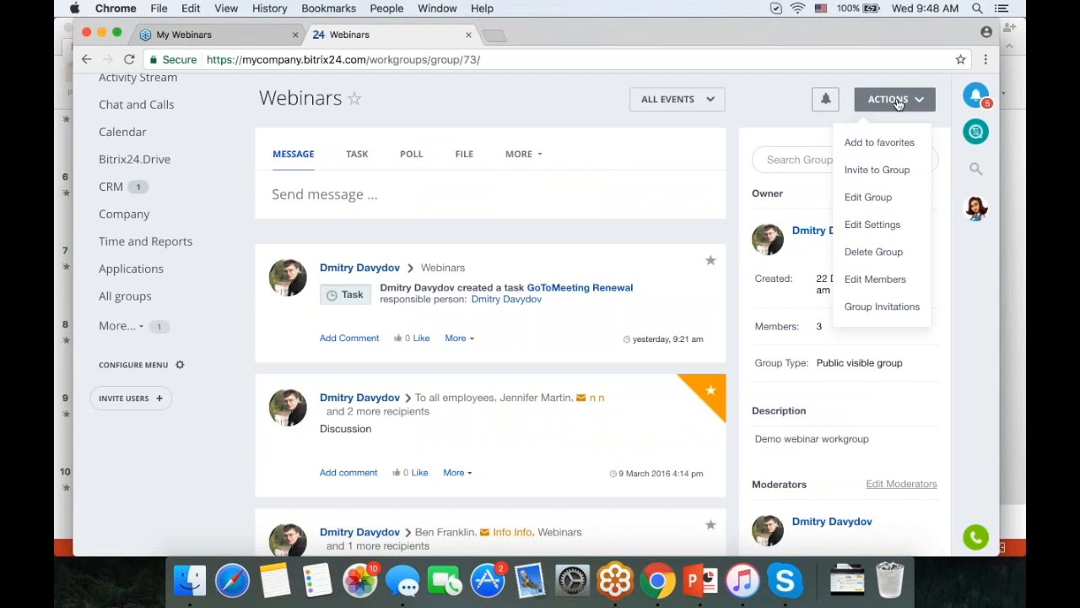
- Review who may create tasks in the Webinars group settings, leaving it unchanged
{"action": "left_click", "coordinate": [872, 225]}
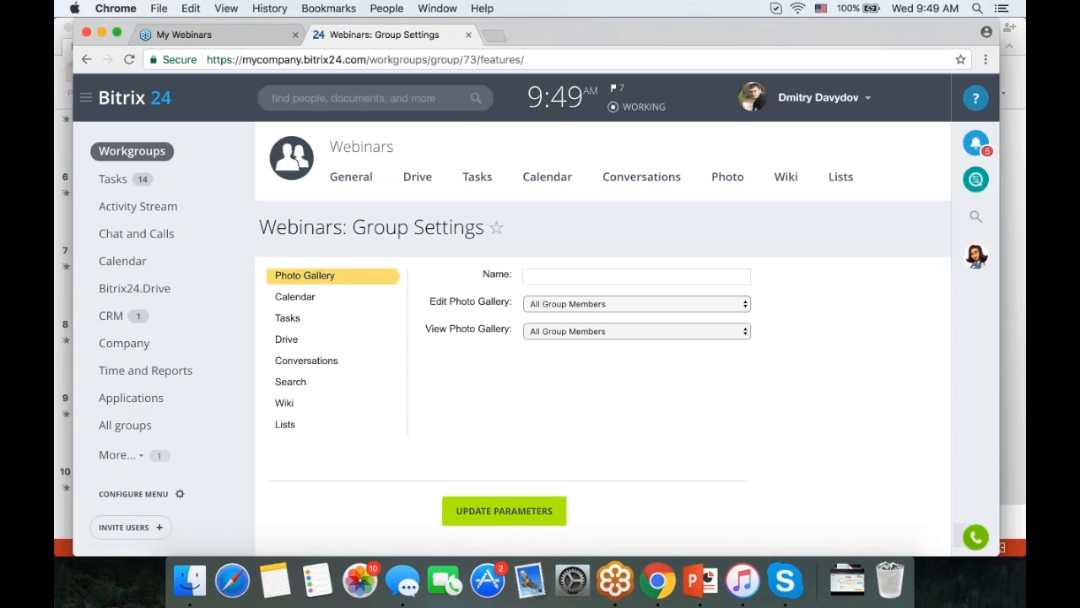
{"action": "scroll", "coordinate": [284, 282], "scroll_direction": "down", "scroll_amount": 1}
{"action": "left_click", "coordinate": [287, 279]}
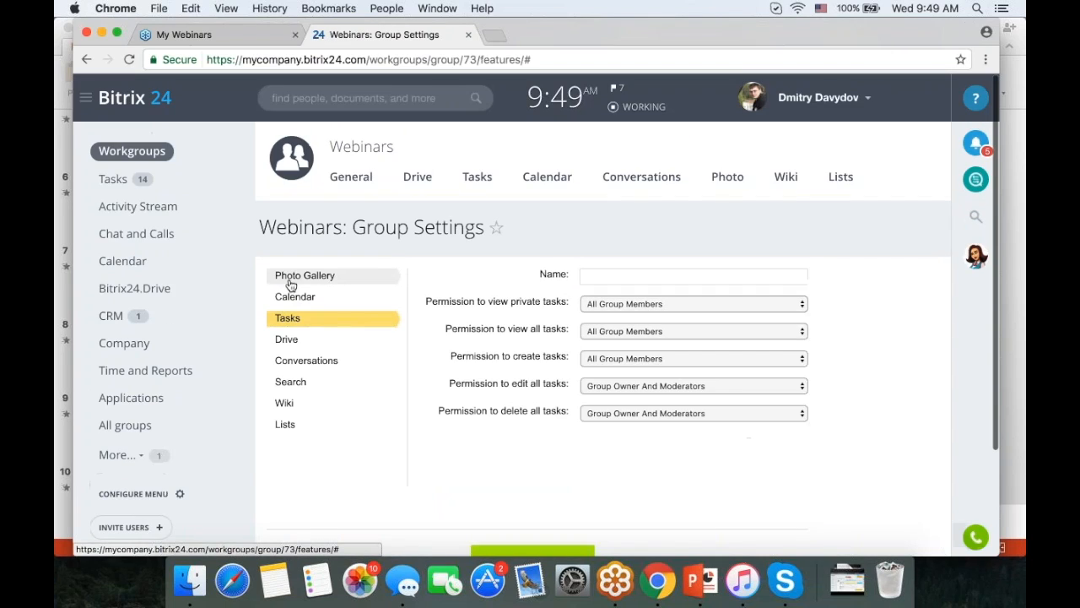
{"action": "scroll", "coordinate": [537, 315], "scroll_direction": "down", "scroll_amount": 1}
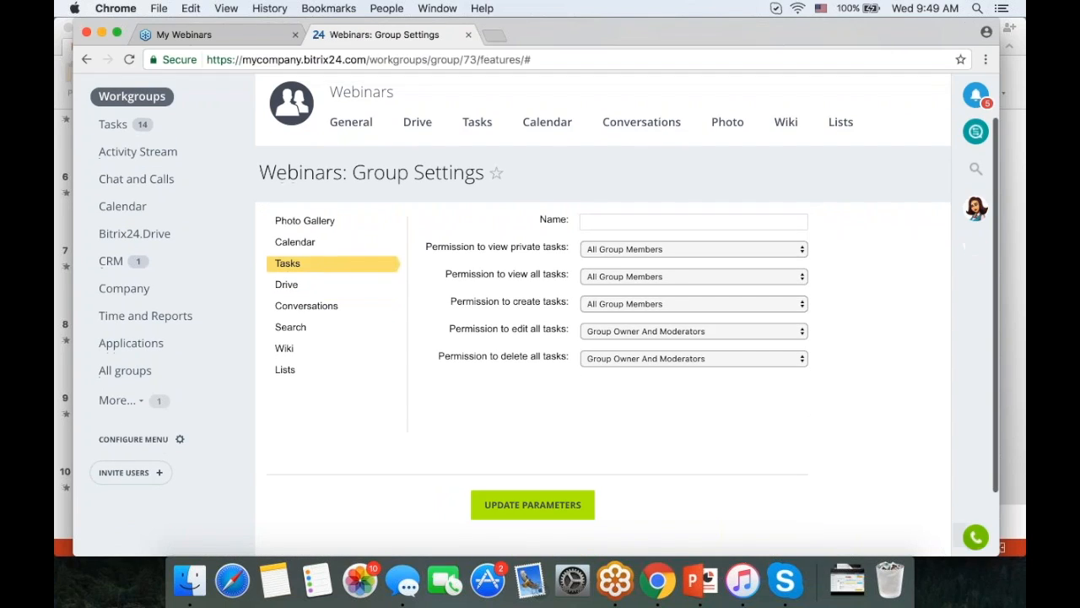
{"action": "left_click", "coordinate": [634, 299]}
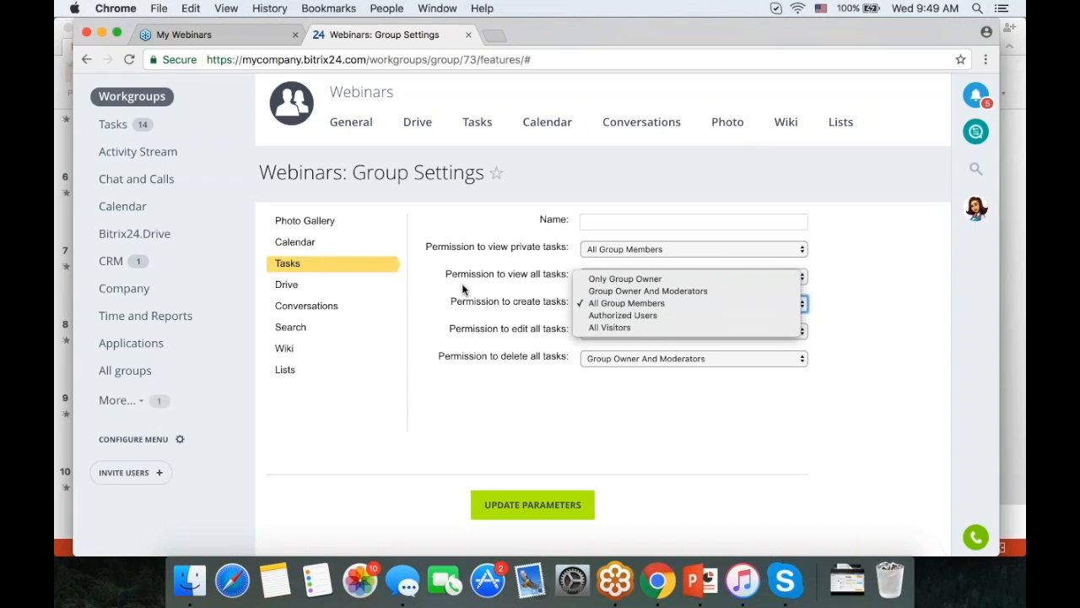
{"action": "left_click", "coordinate": [303, 328]}
- Check the Search and Conversations permissions, then return to the Webinars General page
{"action": "left_click", "coordinate": [302, 328]}
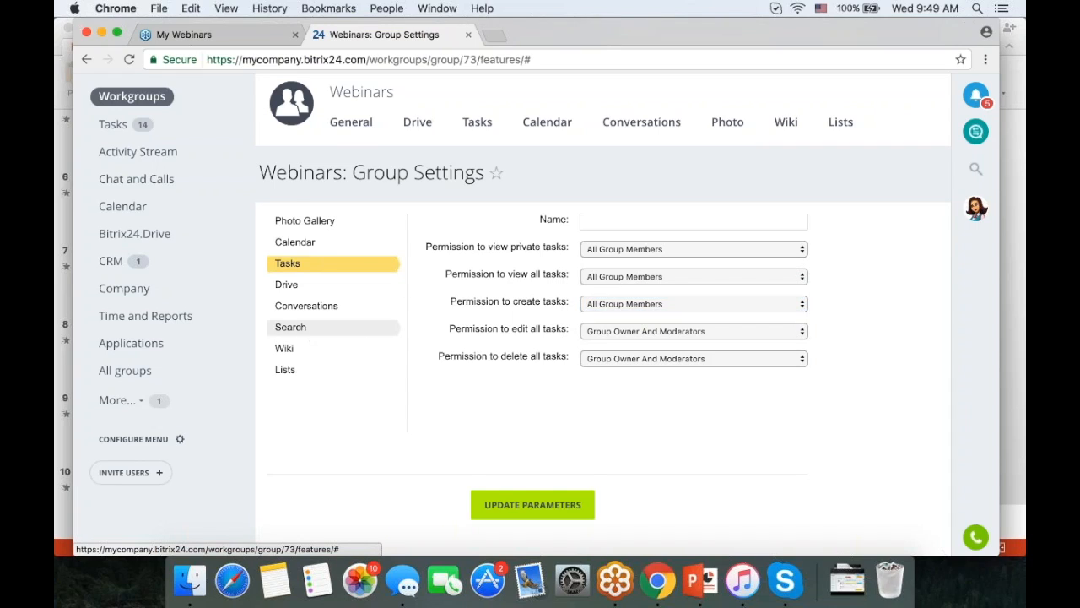
{"action": "left_click", "coordinate": [306, 360]}
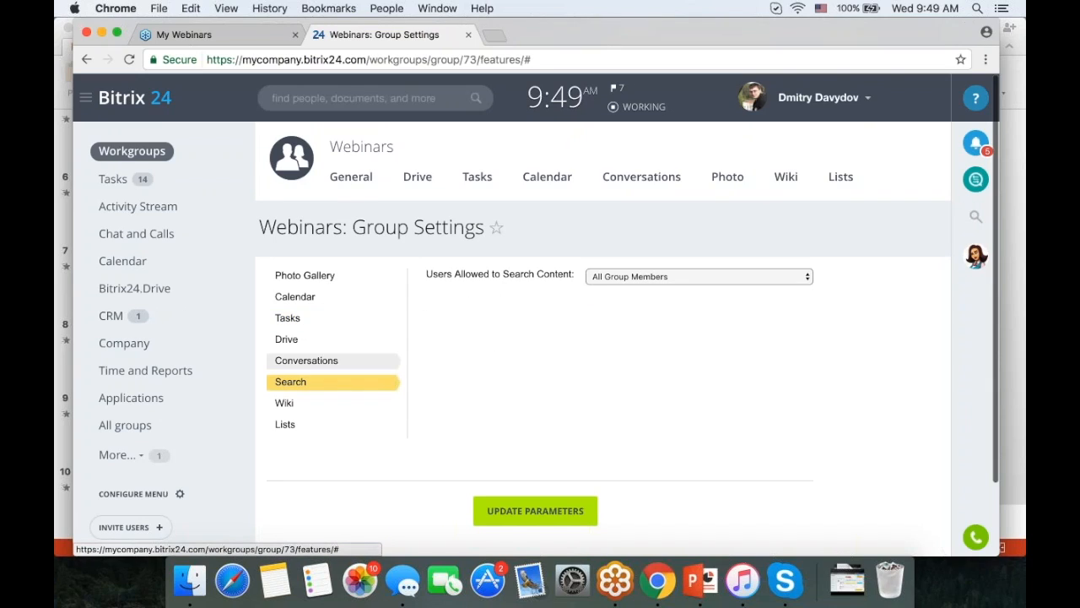
{"action": "scroll", "coordinate": [525, 319], "scroll_direction": "down", "scroll_amount": 3}
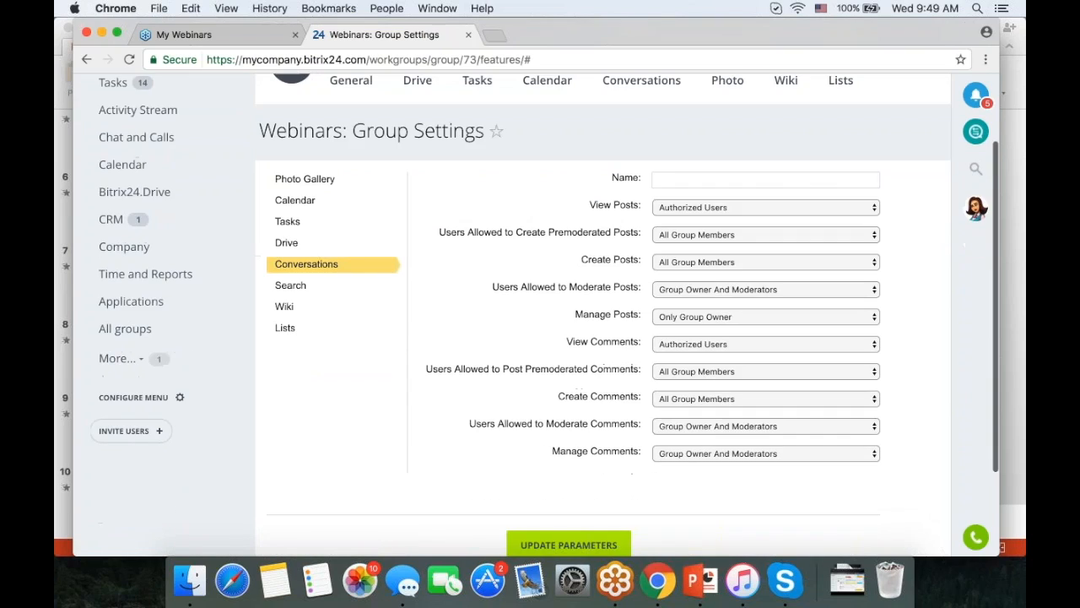
{"action": "scroll", "coordinate": [527, 329], "scroll_direction": "up", "scroll_amount": 3}
{"action": "left_click", "coordinate": [353, 150]}
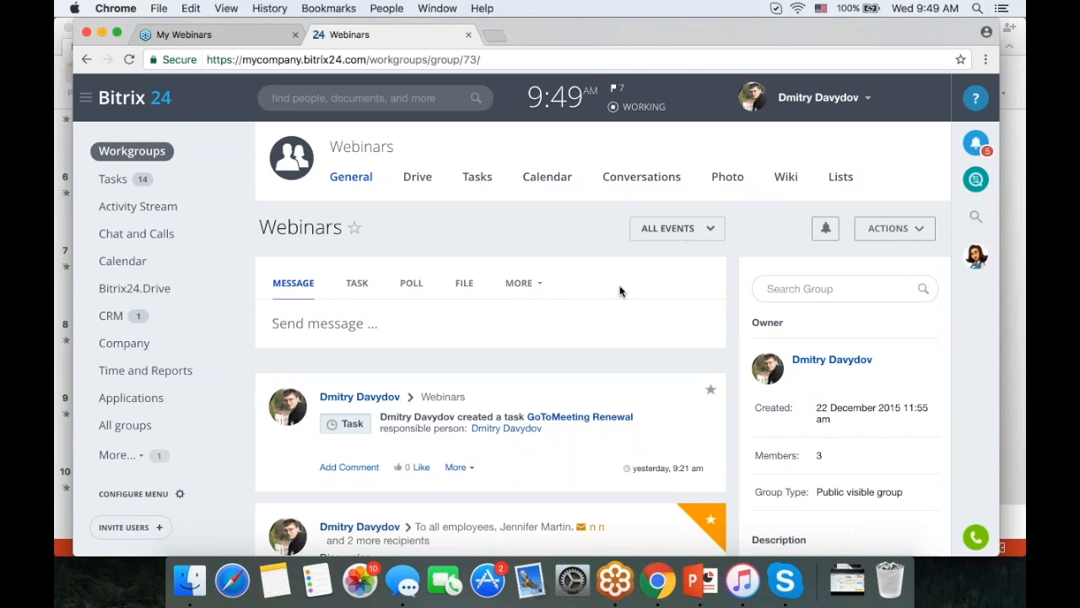
{"action": "scroll", "coordinate": [619, 291], "scroll_direction": "up", "scroll_amount": 1}
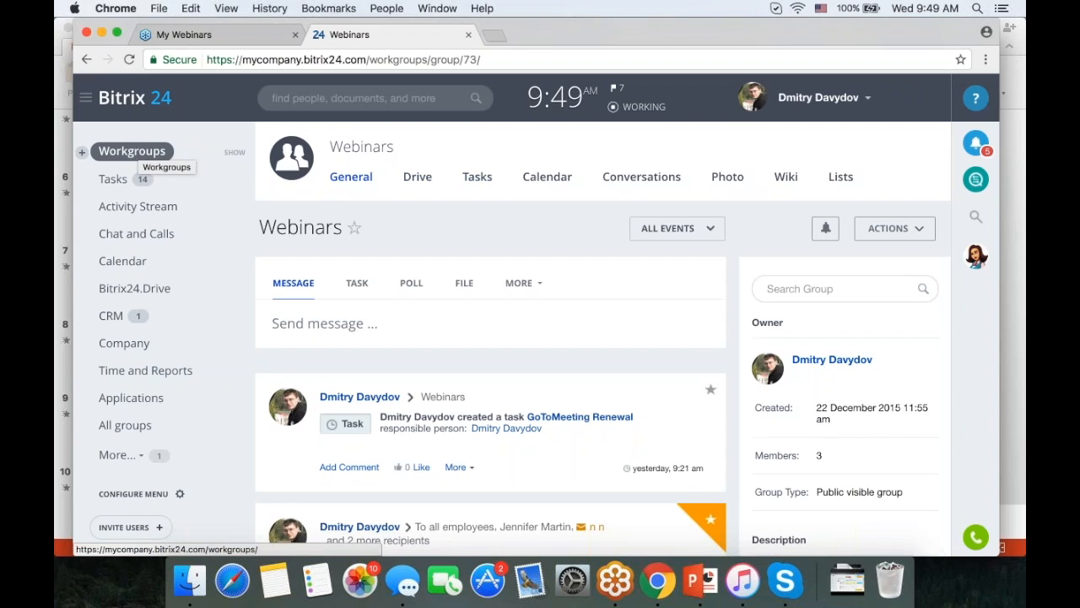
- Start a blank New task form from the personal Tasks list
{"action": "left_click", "coordinate": [118, 178]}
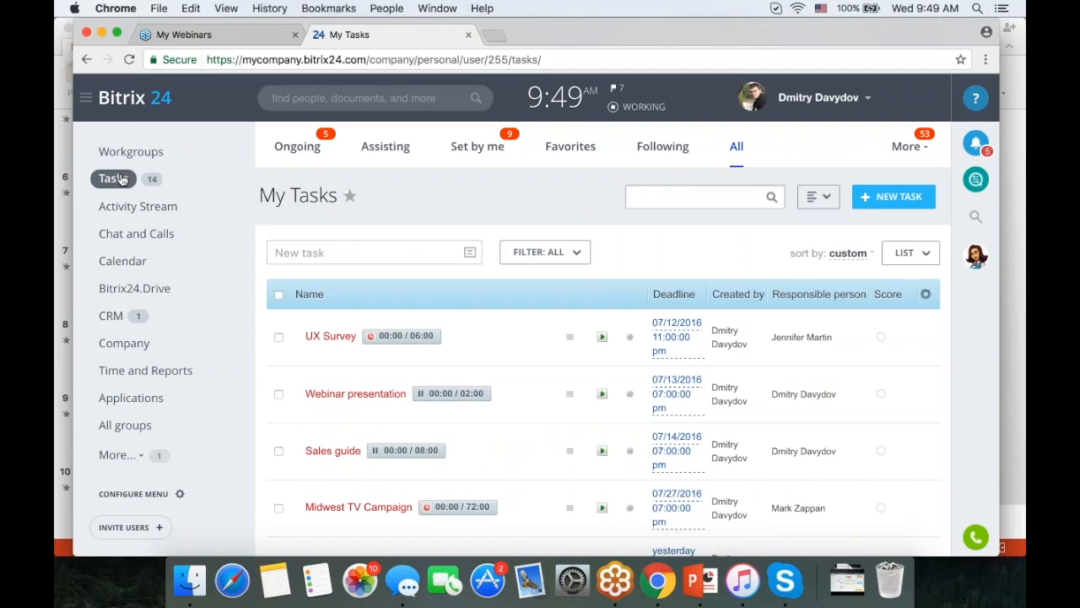
{"action": "left_click", "coordinate": [885, 199]}
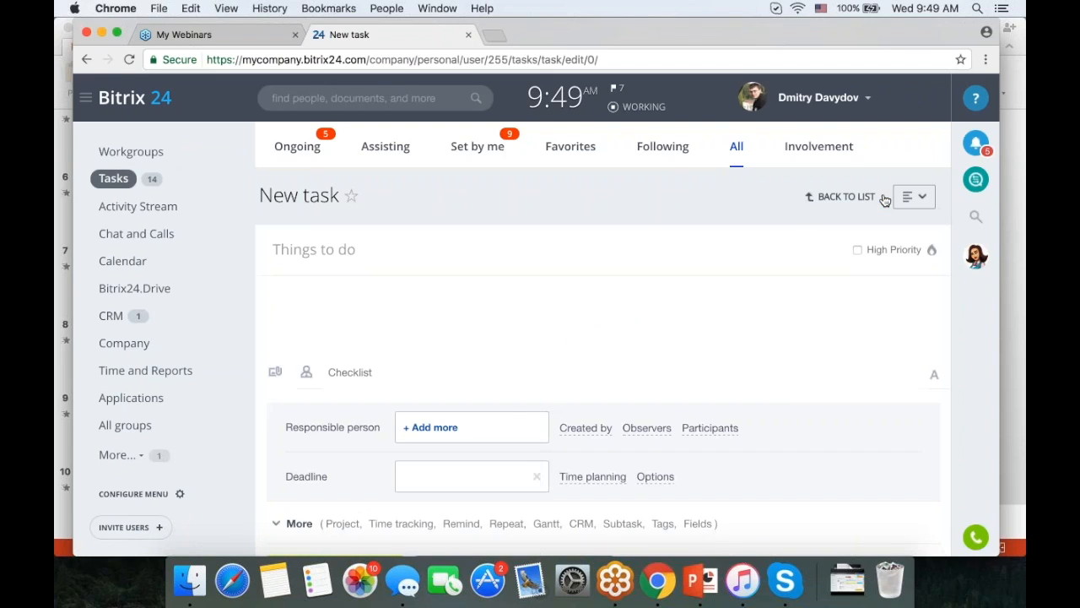
{"action": "scroll", "coordinate": [885, 200], "scroll_direction": "down", "scroll_amount": 1}
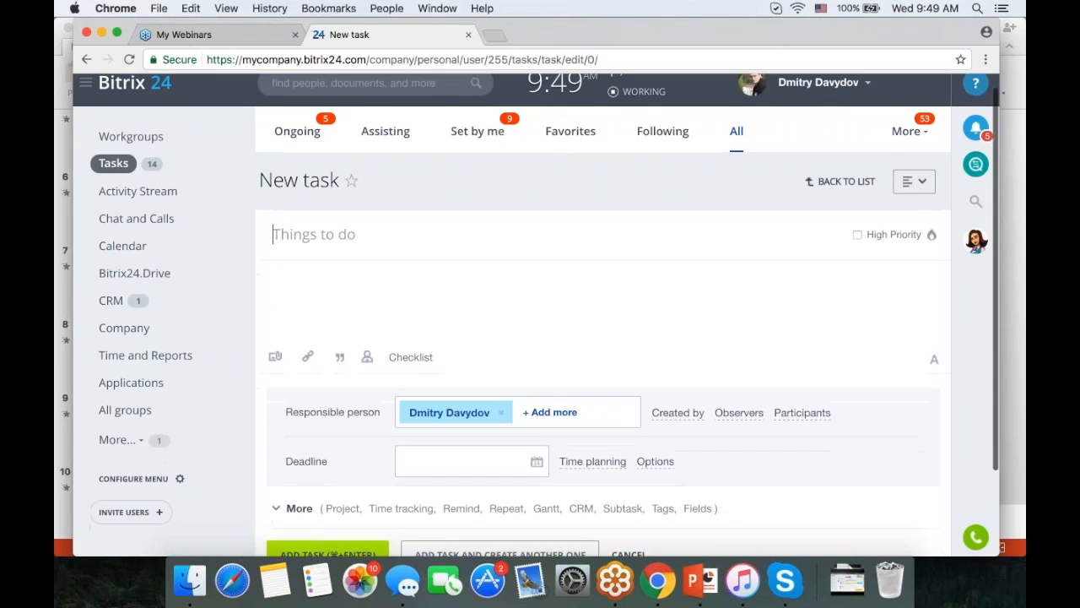
{"action": "scroll", "coordinate": [591, 338], "scroll_direction": "down", "scroll_amount": 3}
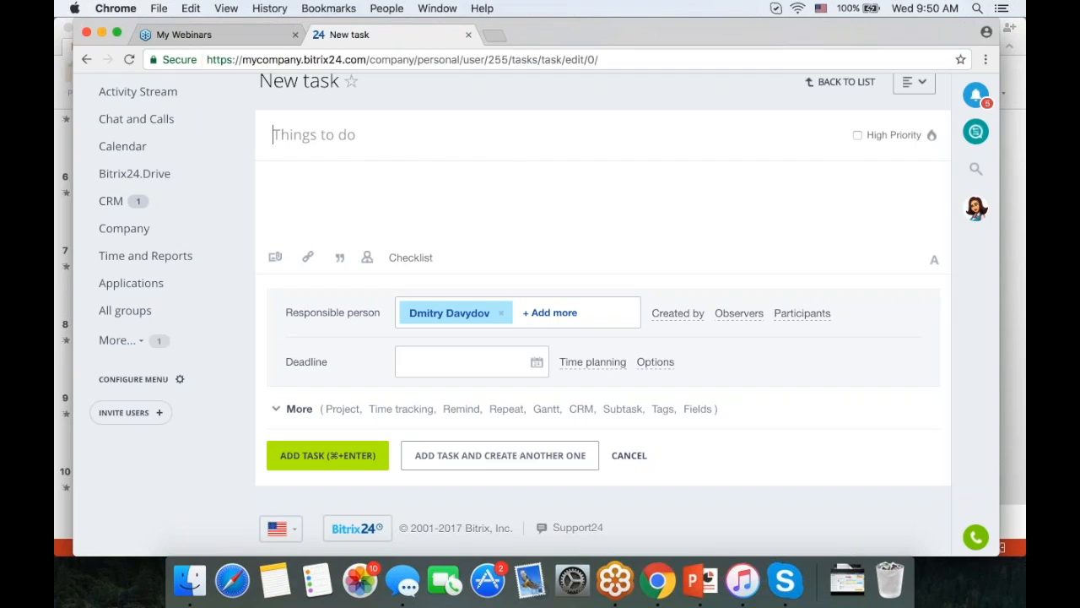
- Add the task 'Business Cards' with a deadline of 02/28/2017 07:00 pm
{"action": "type", "text": "Business "}
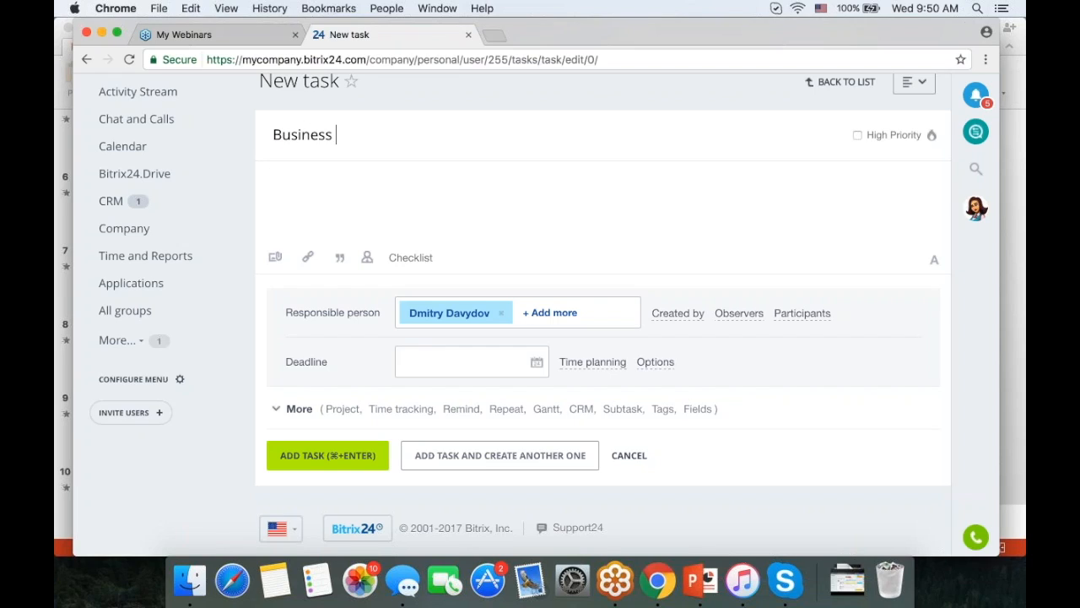
{"action": "type", "text": "Cards"}
{"action": "scroll", "coordinate": [522, 247], "scroll_direction": "down", "scroll_amount": 1}
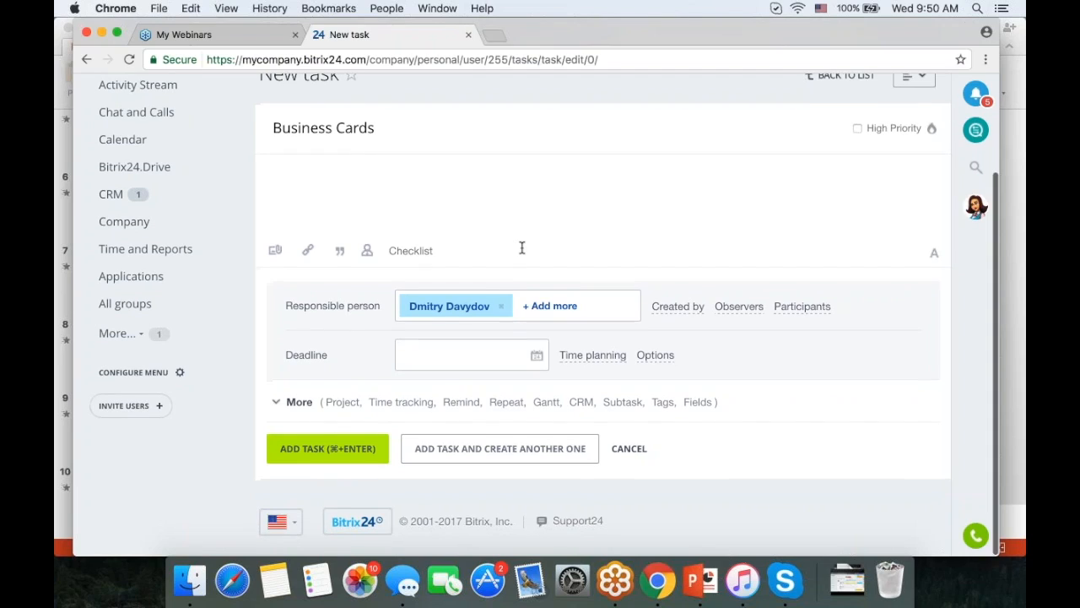
{"action": "left_click", "coordinate": [536, 360]}
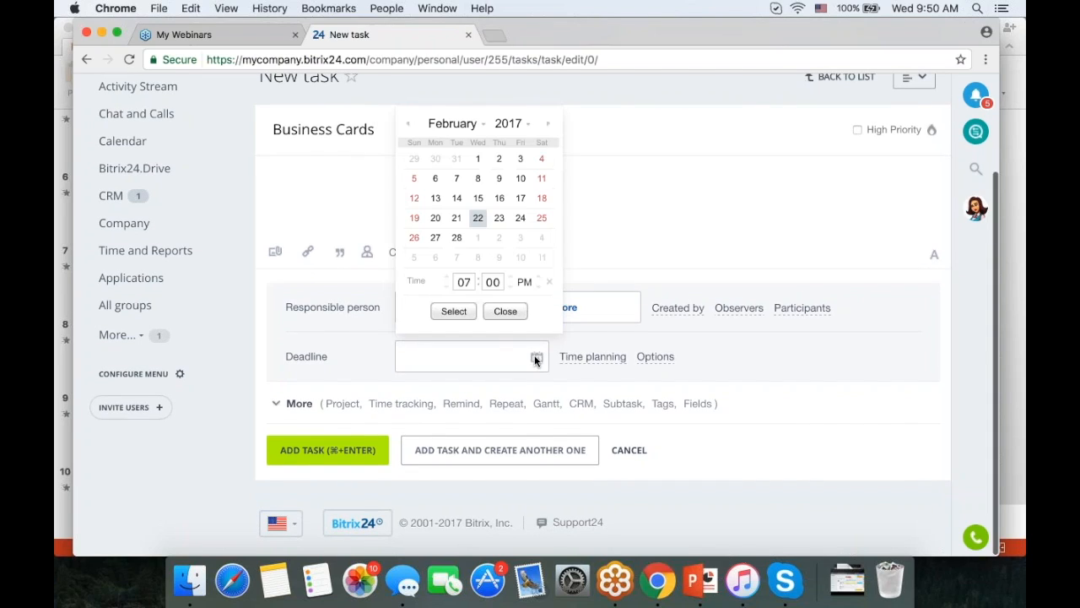
{"action": "left_click", "coordinate": [456, 237]}
{"action": "left_click", "coordinate": [453, 310]}
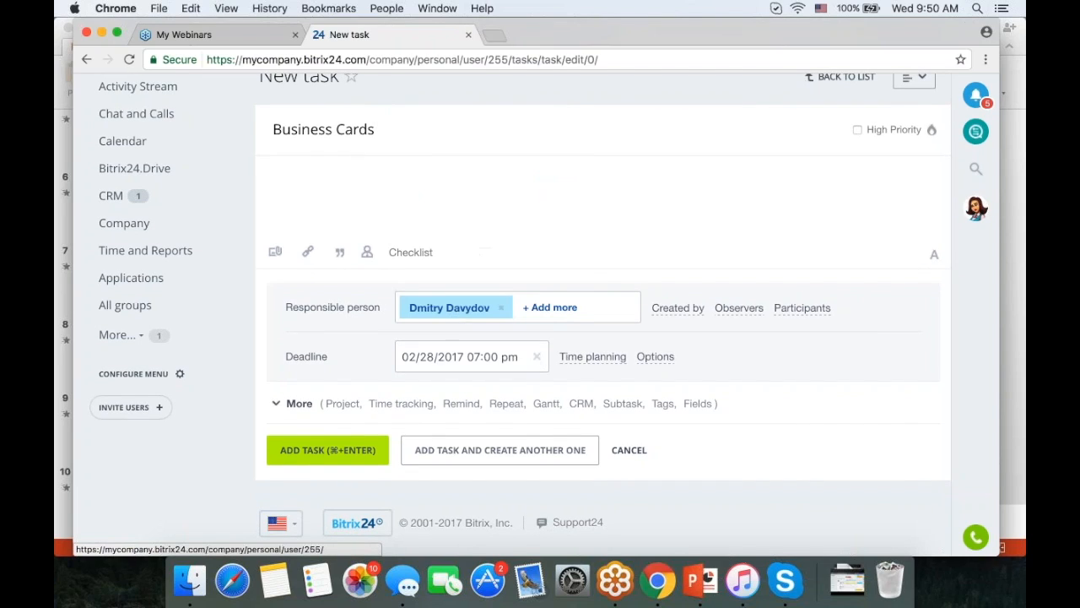
{"action": "left_click", "coordinate": [336, 448]}
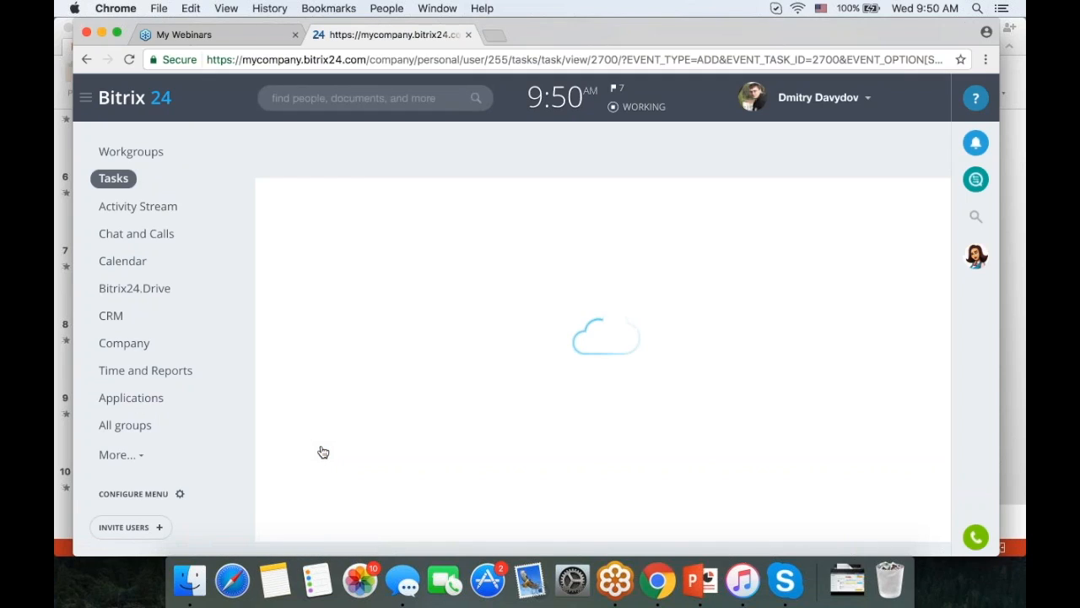
- Check the Business Cards task's score options, leaving the score at None
{"action": "scroll", "coordinate": [646, 302], "scroll_direction": "down", "scroll_amount": 2}
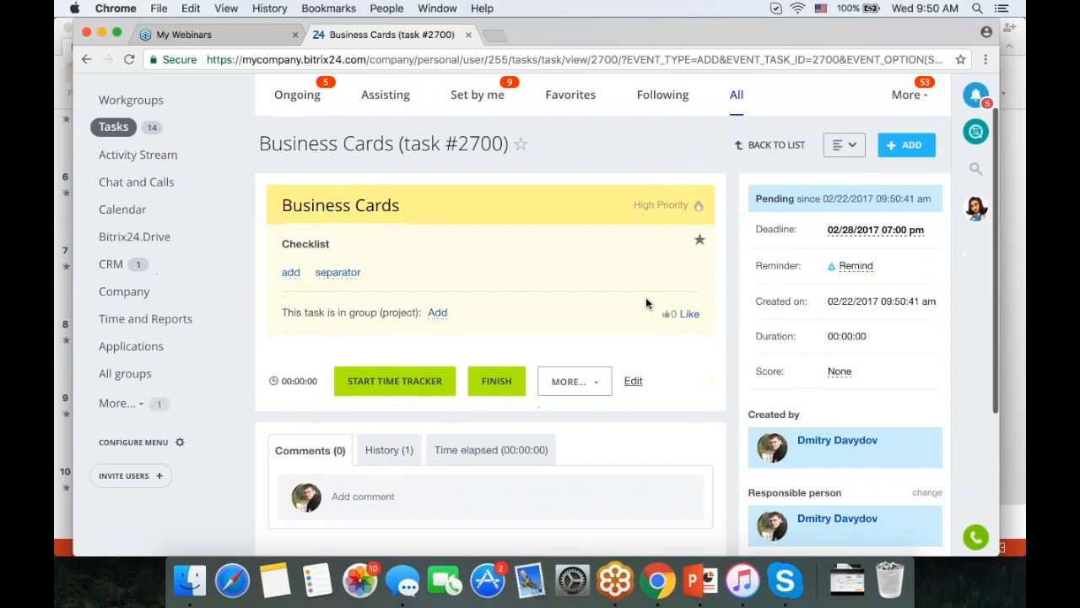
{"action": "scroll", "coordinate": [646, 303], "scroll_direction": "down", "scroll_amount": 2}
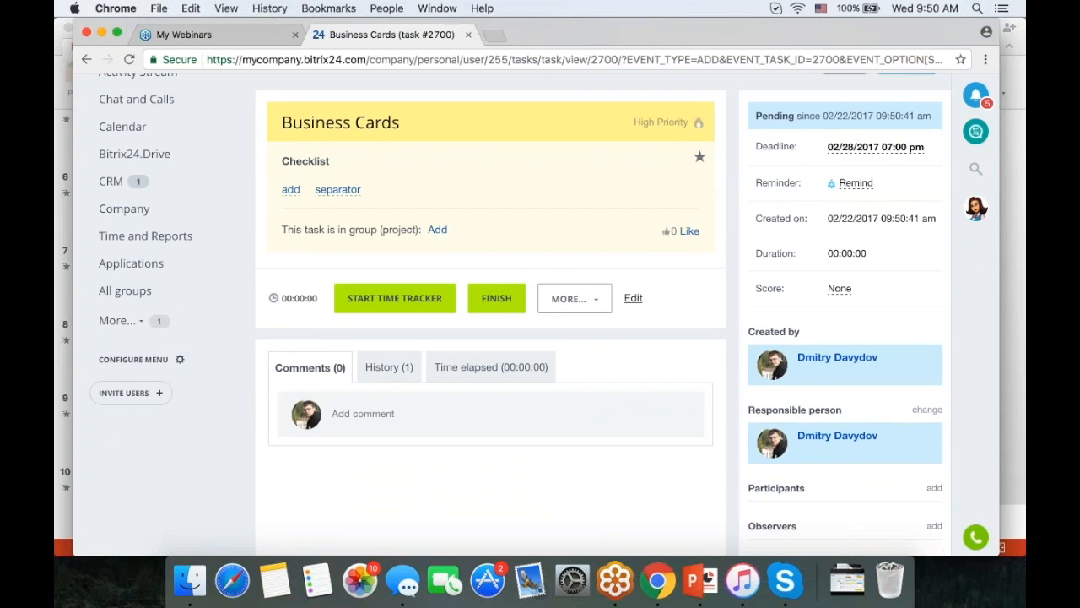
{"action": "left_click", "coordinate": [840, 289]}
{"action": "left_click", "coordinate": [840, 288]}
{"action": "scroll", "coordinate": [544, 303], "scroll_direction": "down", "scroll_amount": 2}
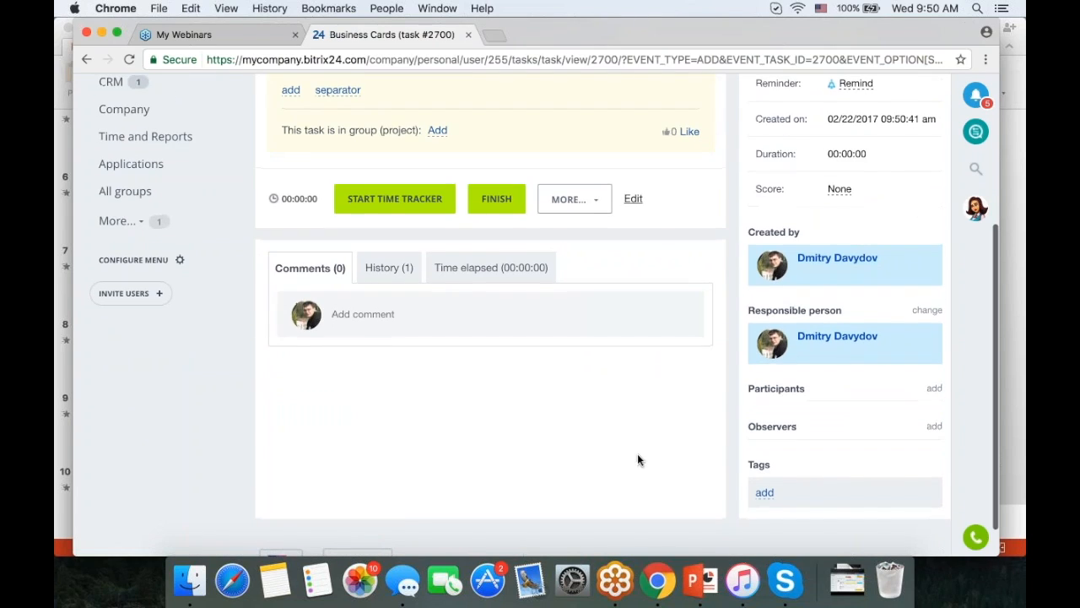
- Mark Business Cards as high priority and start its time tracker
{"action": "scroll", "coordinate": [637, 454], "scroll_direction": "up", "scroll_amount": 3}
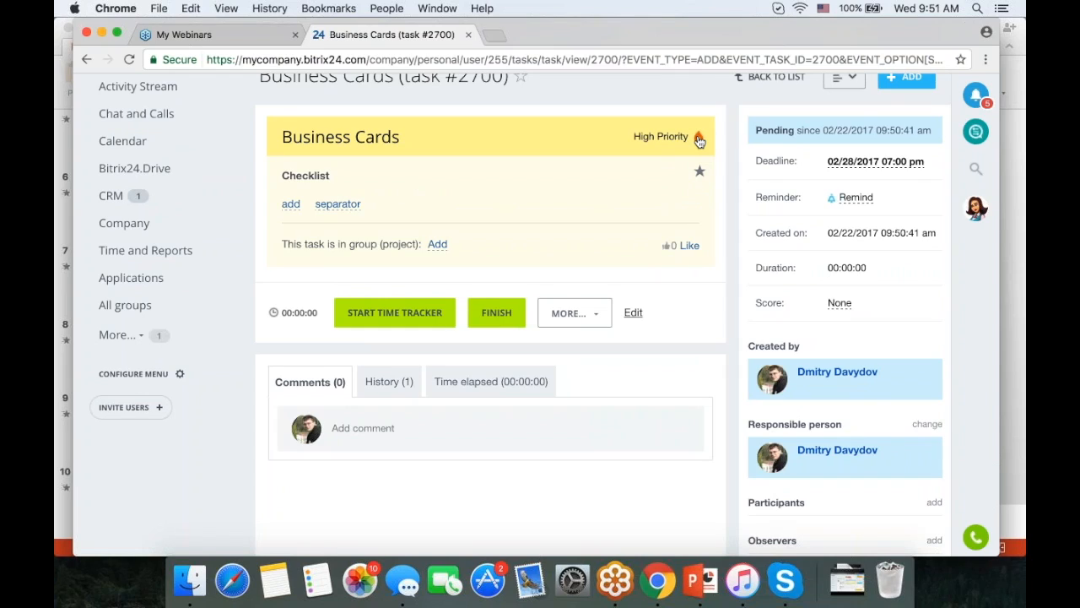
{"action": "left_click", "coordinate": [701, 171]}
{"action": "left_click", "coordinate": [394, 313]}
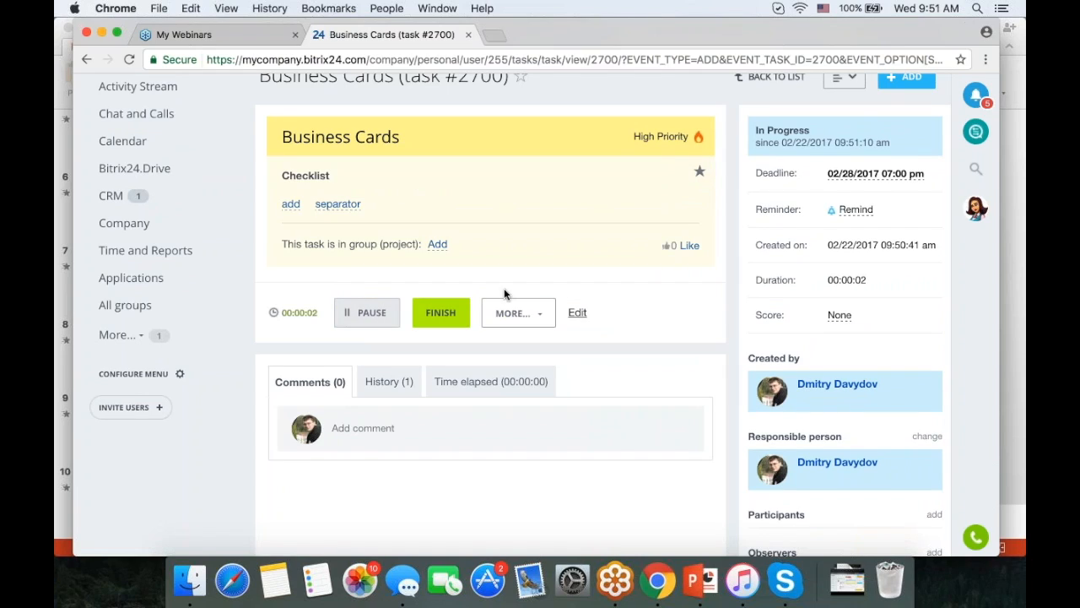
- Look at the Delegate option without delegating, then pause the timer at 00:00:23
{"action": "left_click", "coordinate": [510, 312]}
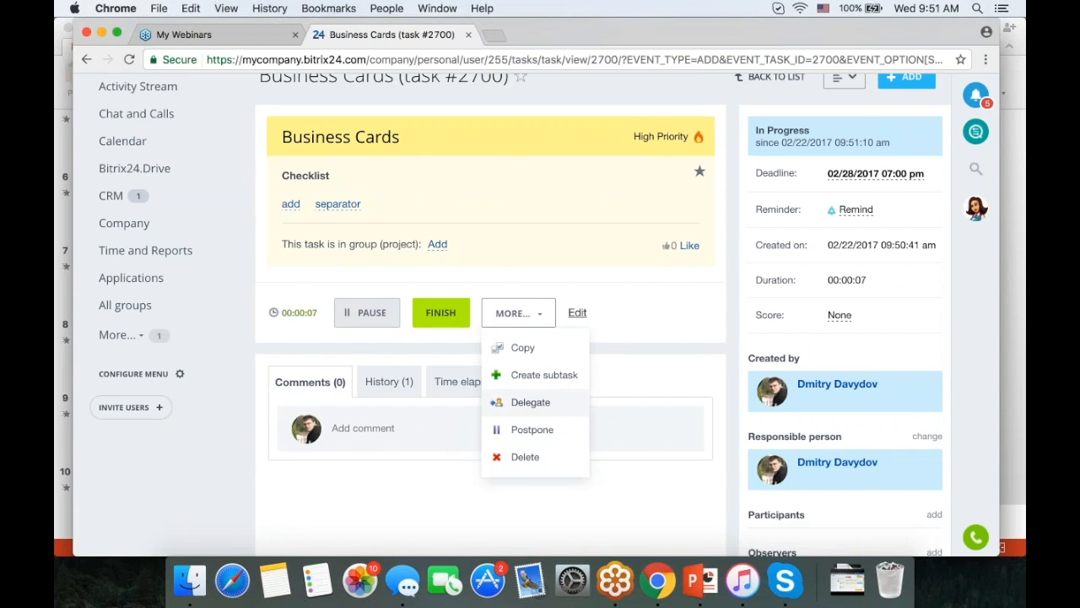
{"action": "left_click", "coordinate": [532, 404]}
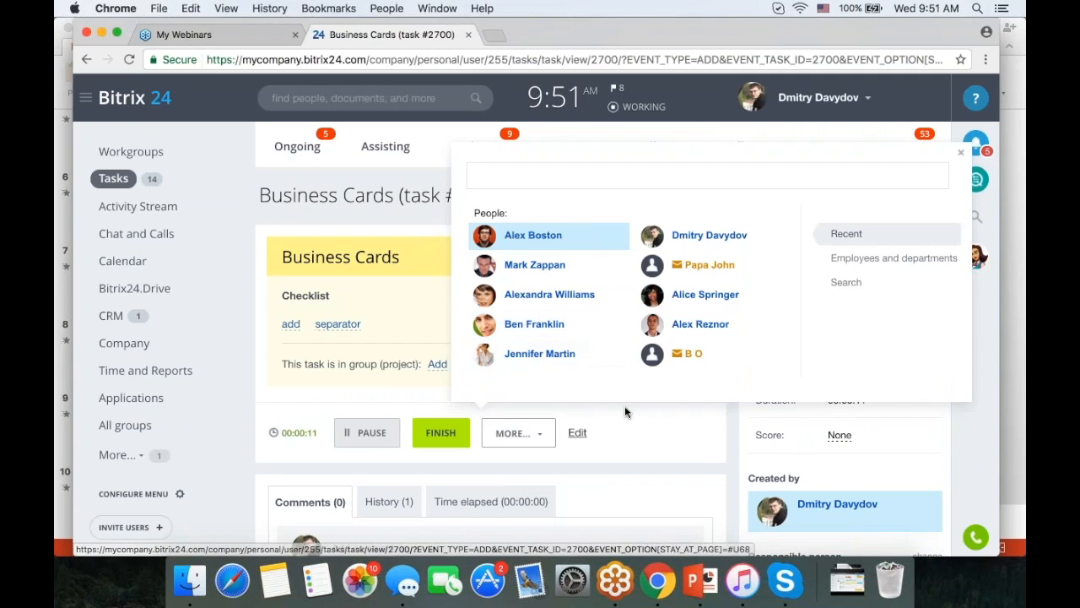
{"action": "left_click", "coordinate": [962, 156]}
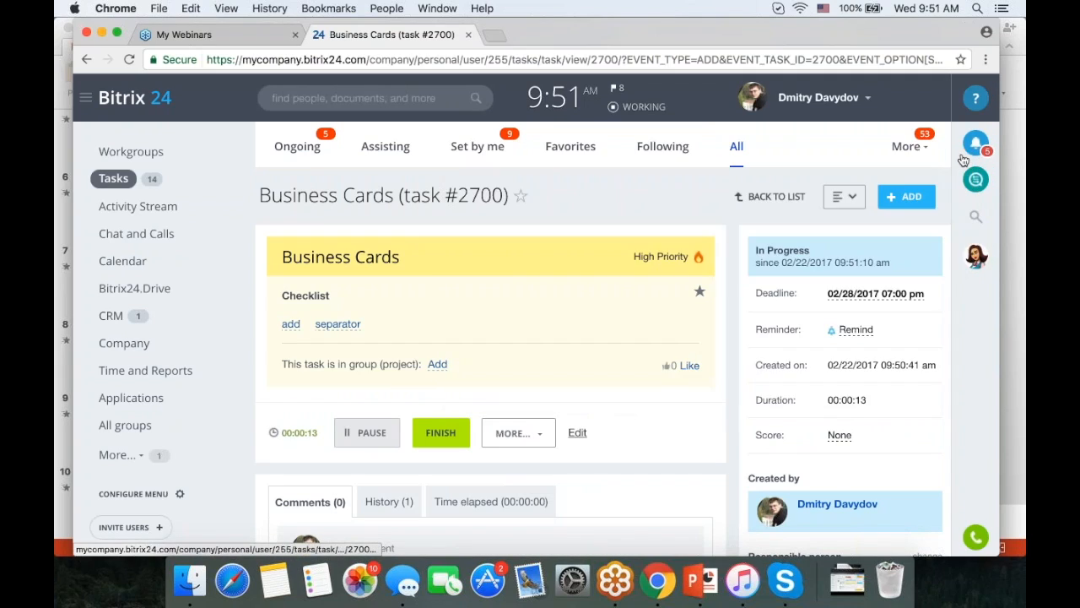
{"action": "left_click", "coordinate": [518, 432]}
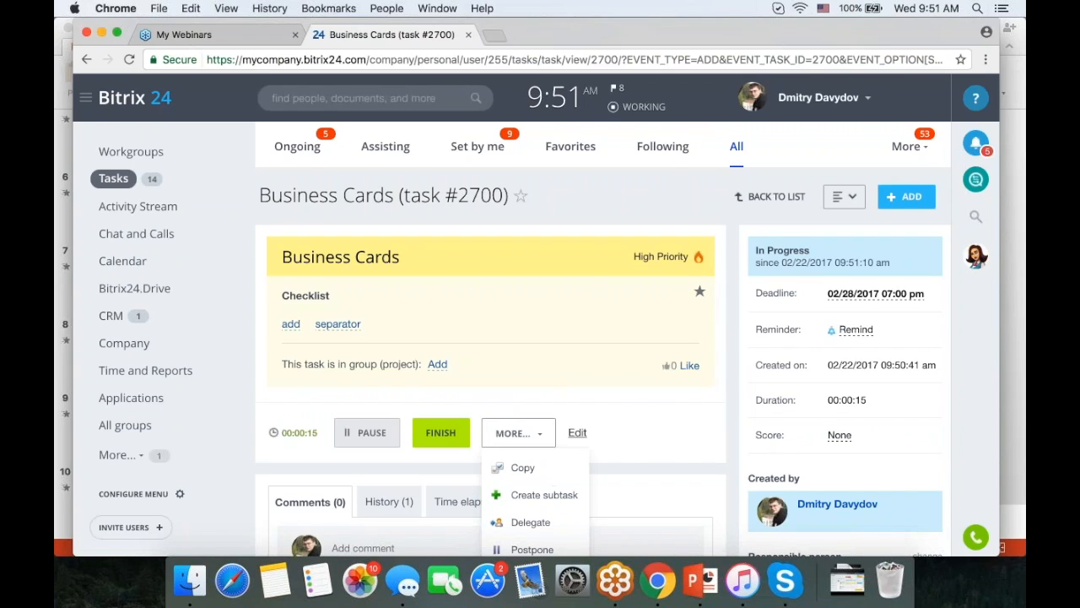
{"action": "scroll", "coordinate": [527, 498], "scroll_direction": "down", "scroll_amount": 2}
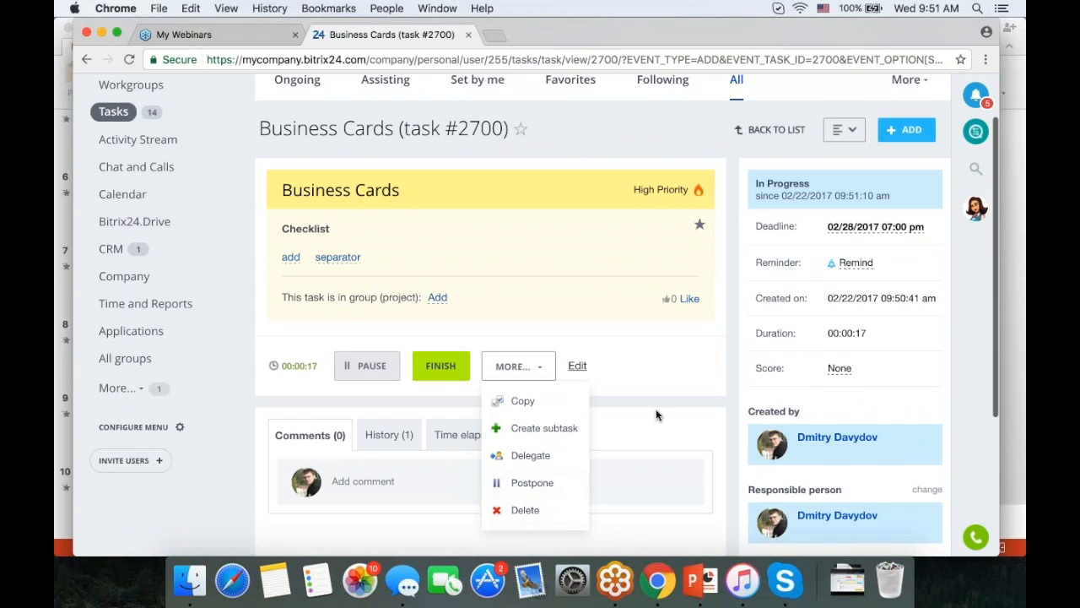
{"action": "left_click", "coordinate": [625, 412]}
{"action": "scroll", "coordinate": [623, 412], "scroll_direction": "down", "scroll_amount": 2}
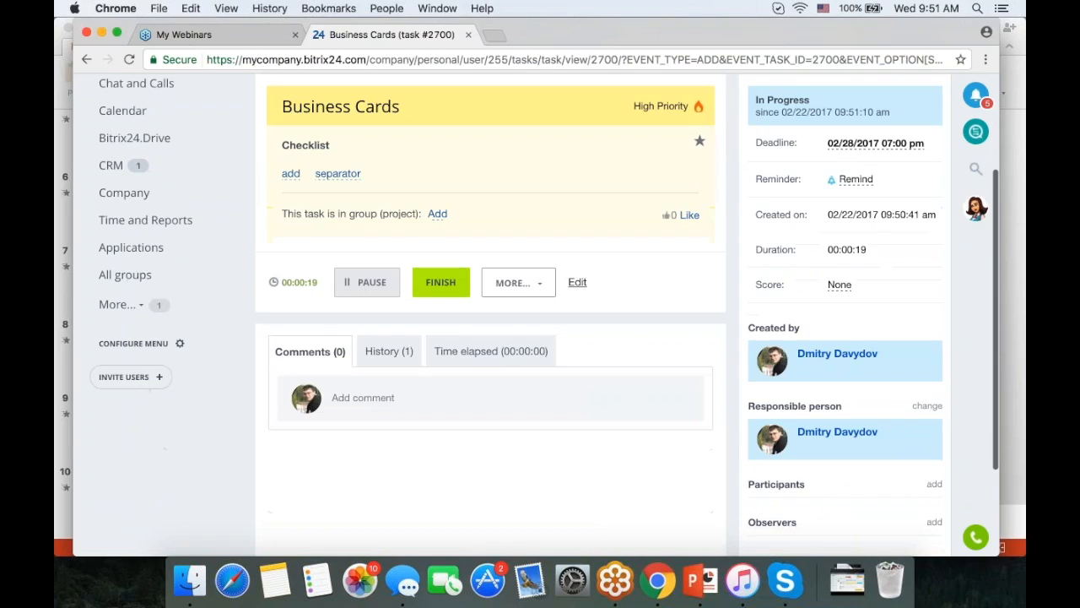
{"action": "left_click", "coordinate": [372, 287]}
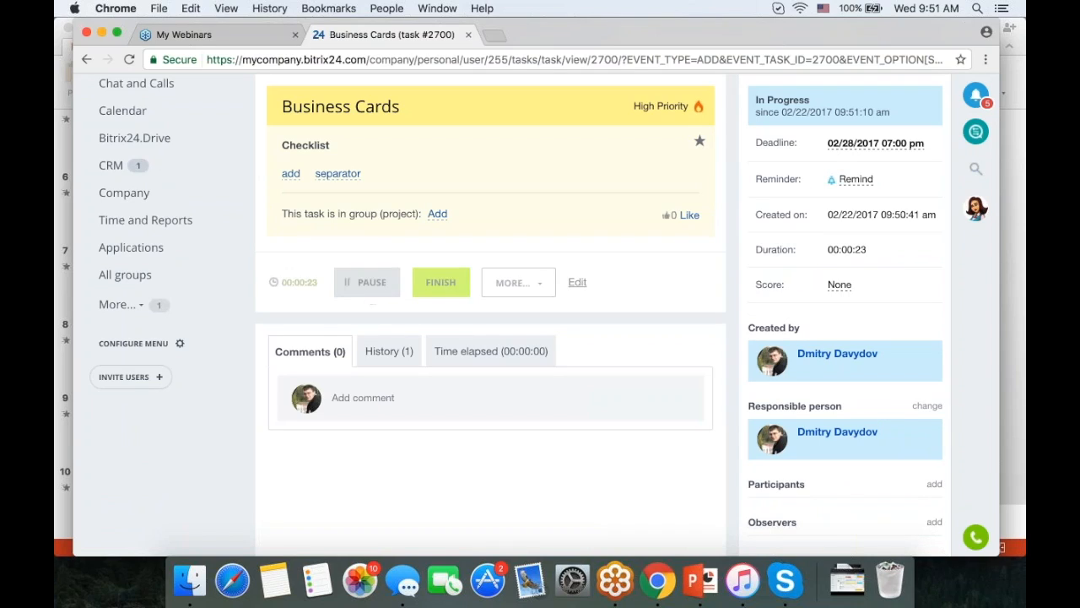
- Log a manual 2-hour time-elapsed entry on Business Cards, then view its History
{"action": "left_click", "coordinate": [489, 351]}
{"action": "scroll", "coordinate": [651, 357], "scroll_direction": "down", "scroll_amount": 3}
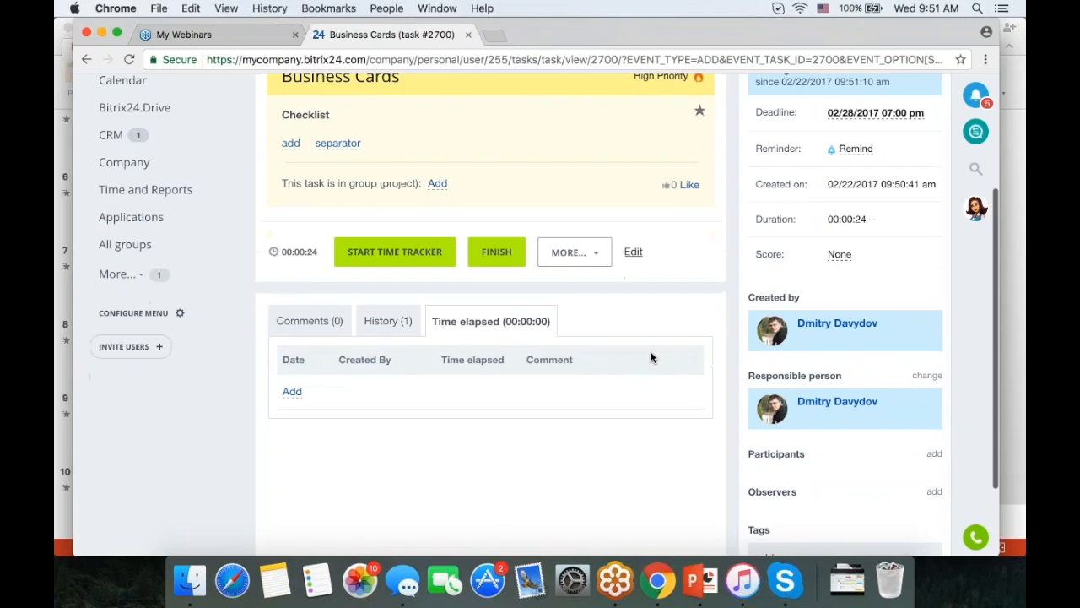
{"action": "left_click", "coordinate": [292, 350]}
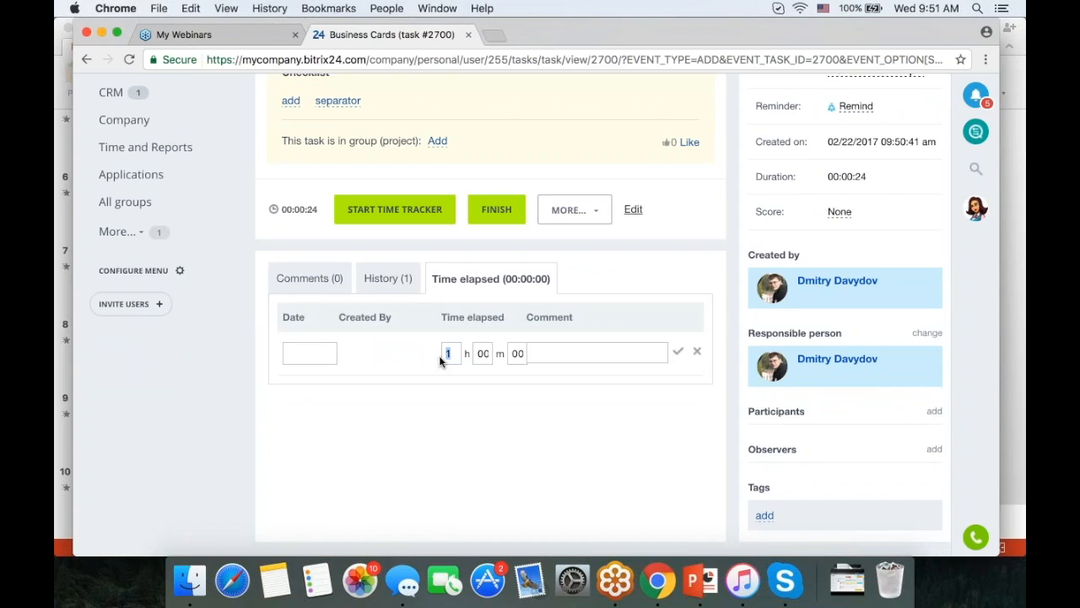
{"action": "key", "text": "BackSpace"}
{"action": "type", "text": "2"}
{"action": "key", "text": "Return"}
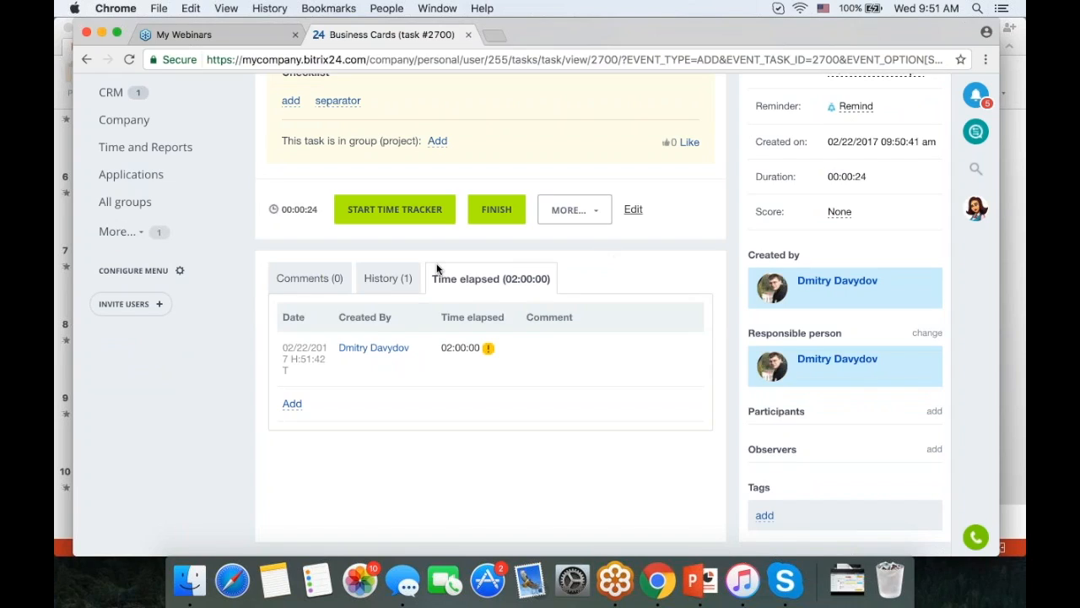
{"action": "left_click", "coordinate": [387, 279]}
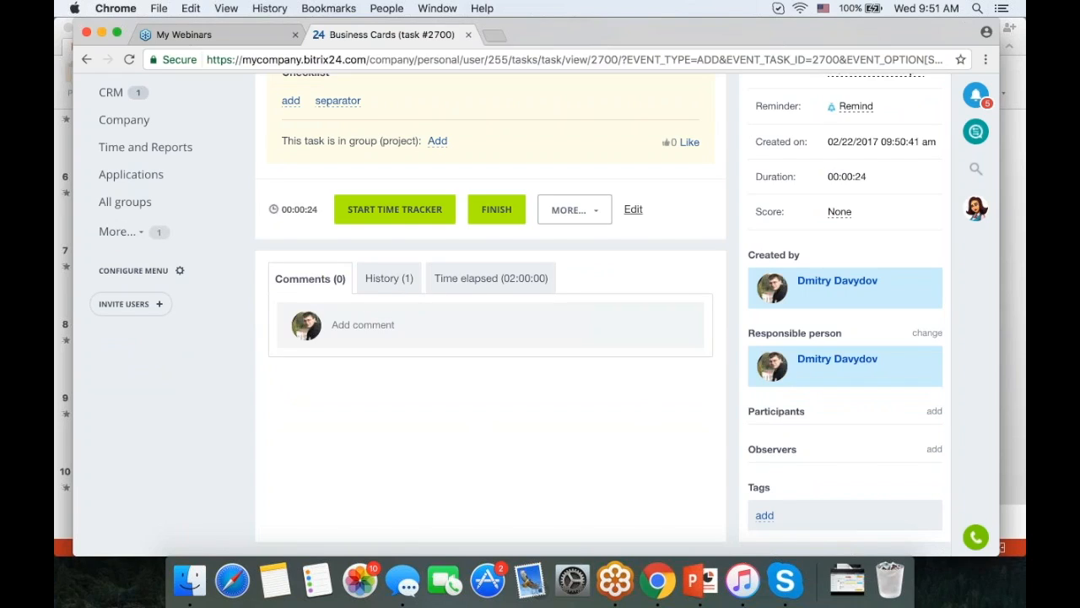
{"action": "left_click", "coordinate": [354, 326]}
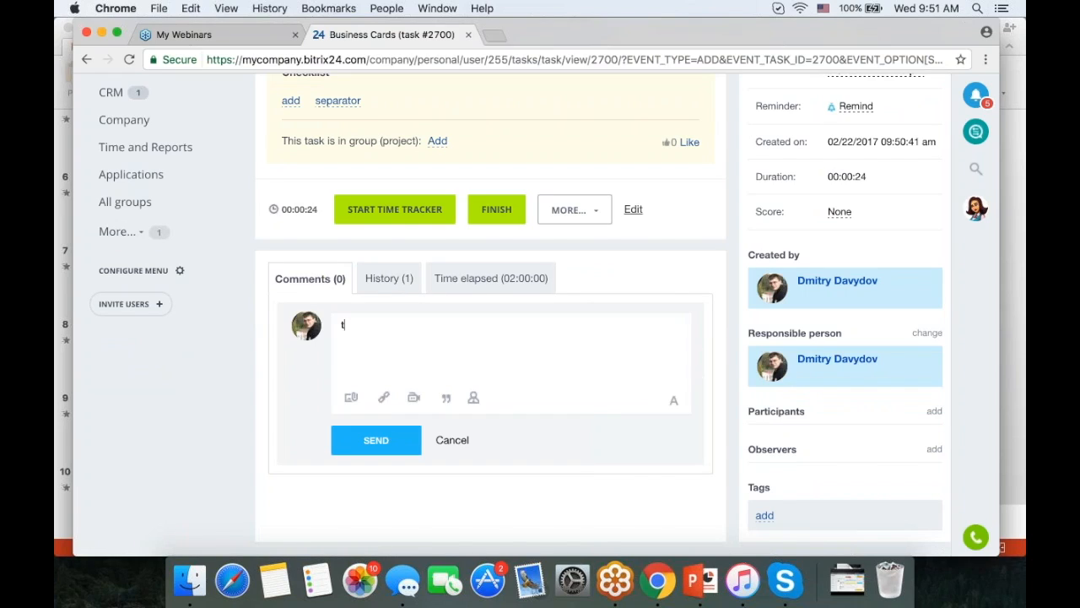
{"action": "type", "text": "Test comment"}
{"action": "key", "text": "ctrl+Return"}
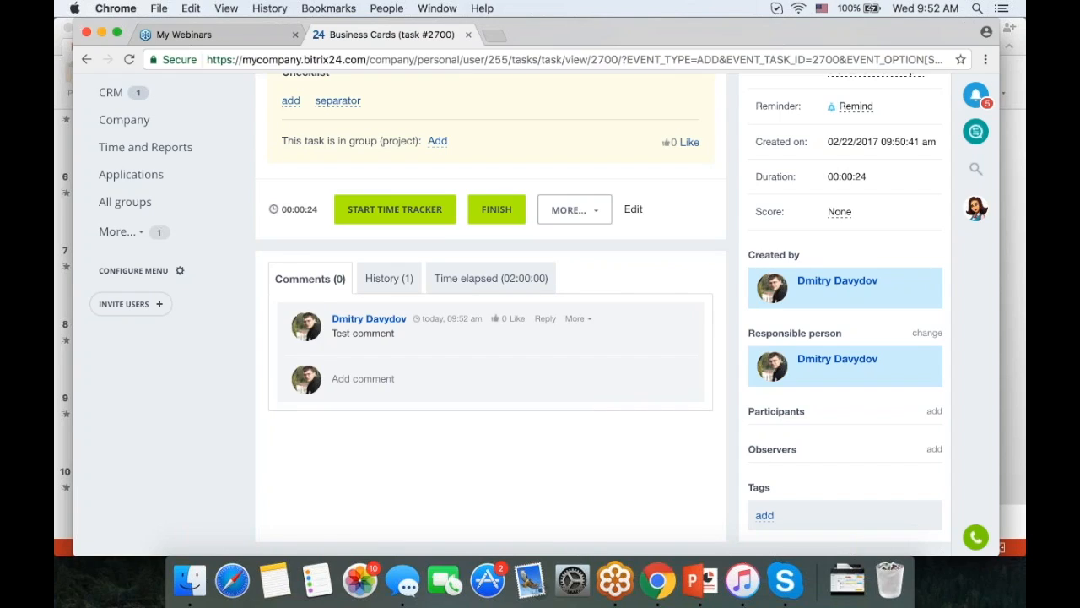
{"action": "scroll", "coordinate": [503, 449], "scroll_direction": "up", "scroll_amount": 3}
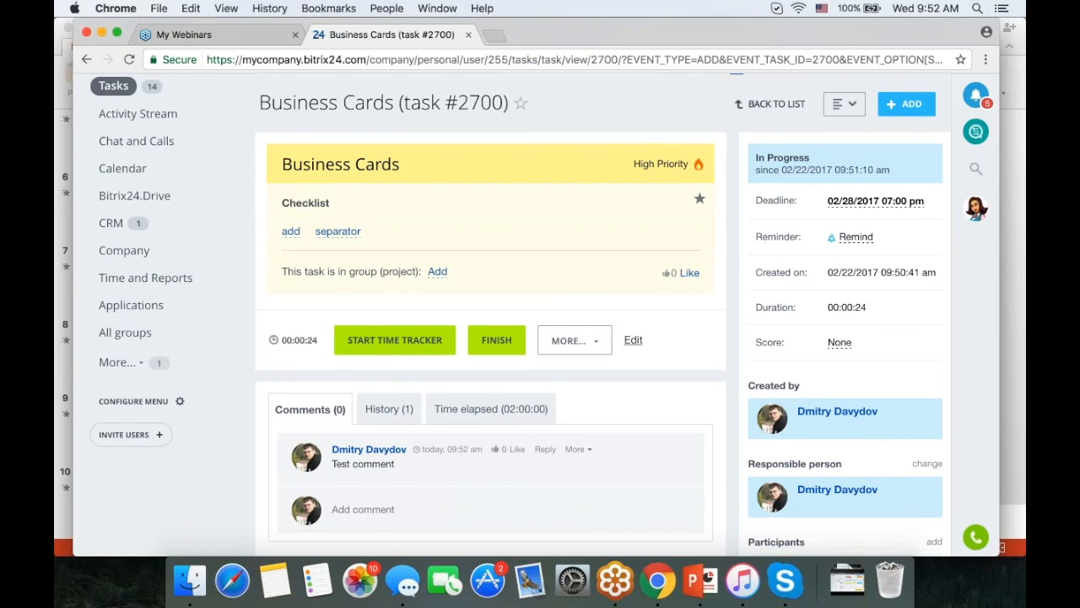
- Create a new task titled 'Task #2' with the More options section expanded
{"action": "left_click", "coordinate": [901, 105]}
{"action": "left_click", "coordinate": [920, 137]}
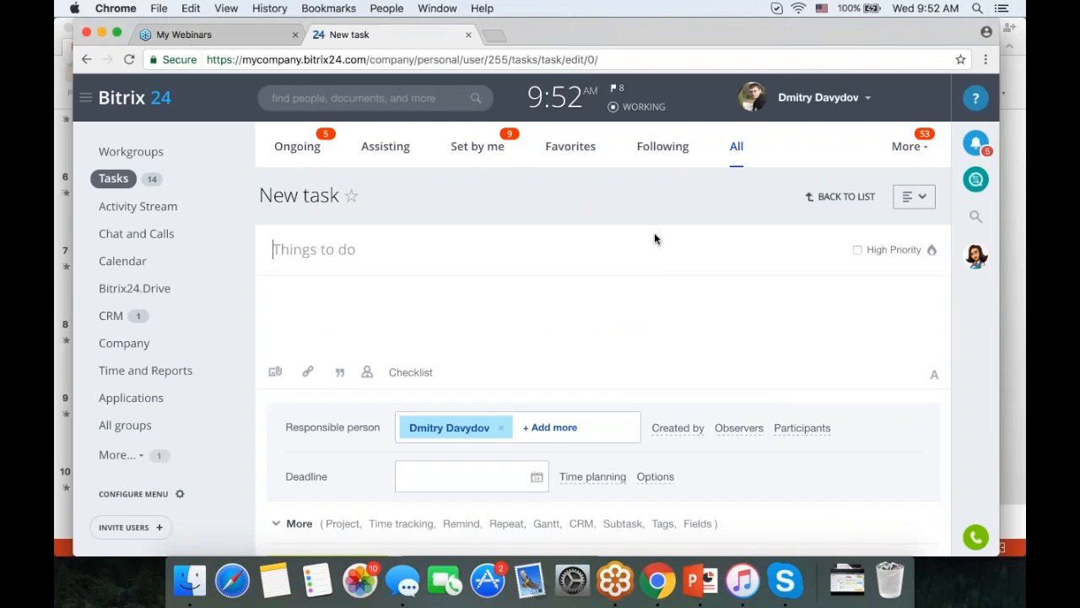
{"action": "scroll", "coordinate": [654, 236], "scroll_direction": "down", "scroll_amount": 1}
{"action": "left_click", "coordinate": [302, 479]}
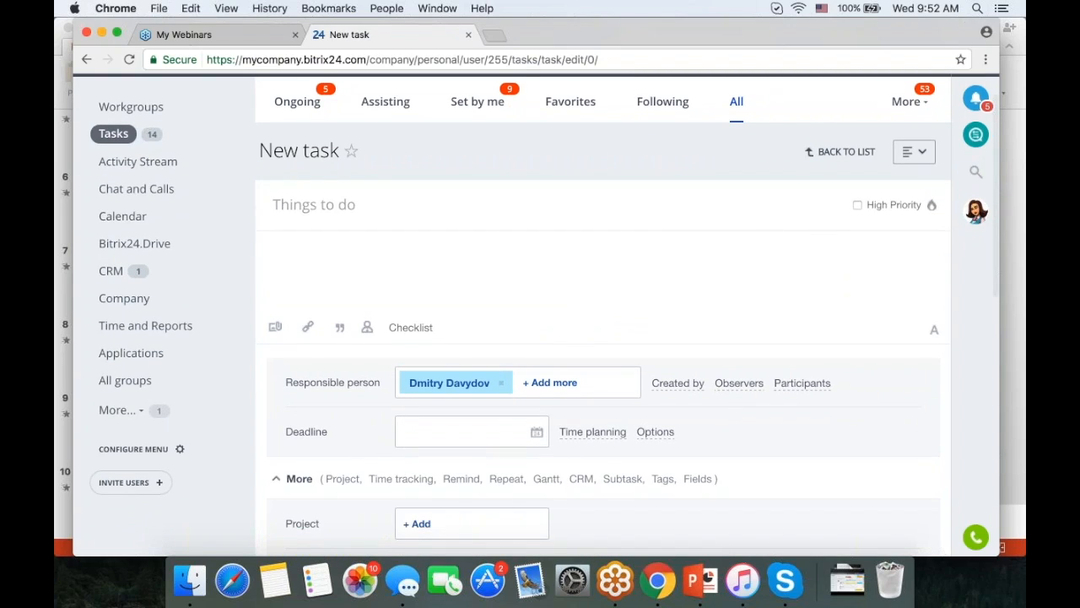
{"action": "scroll", "coordinate": [481, 257], "scroll_direction": "down", "scroll_amount": 1}
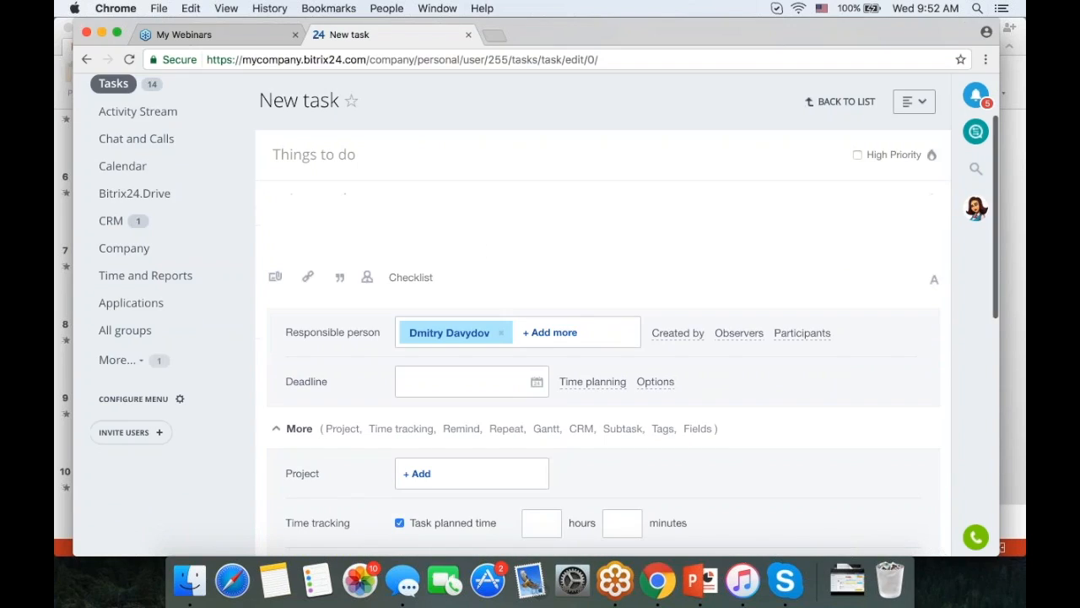
{"action": "left_click", "coordinate": [313, 155]}
{"action": "type", "text": "Task "}
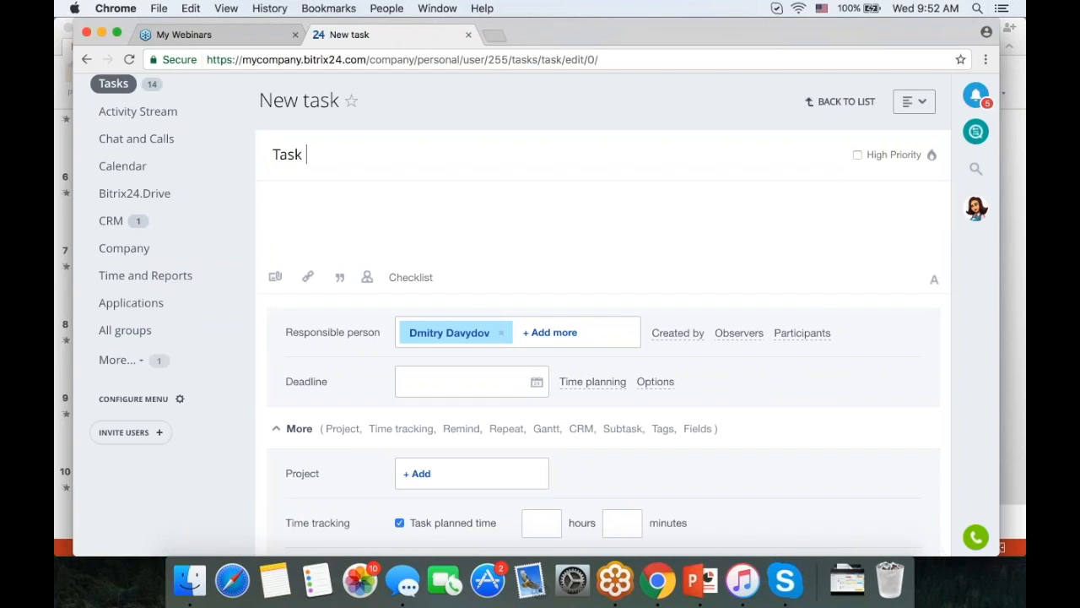
{"action": "type", "text": "#2"}
{"action": "scroll", "coordinate": [429, 219], "scroll_direction": "down", "scroll_amount": 1}
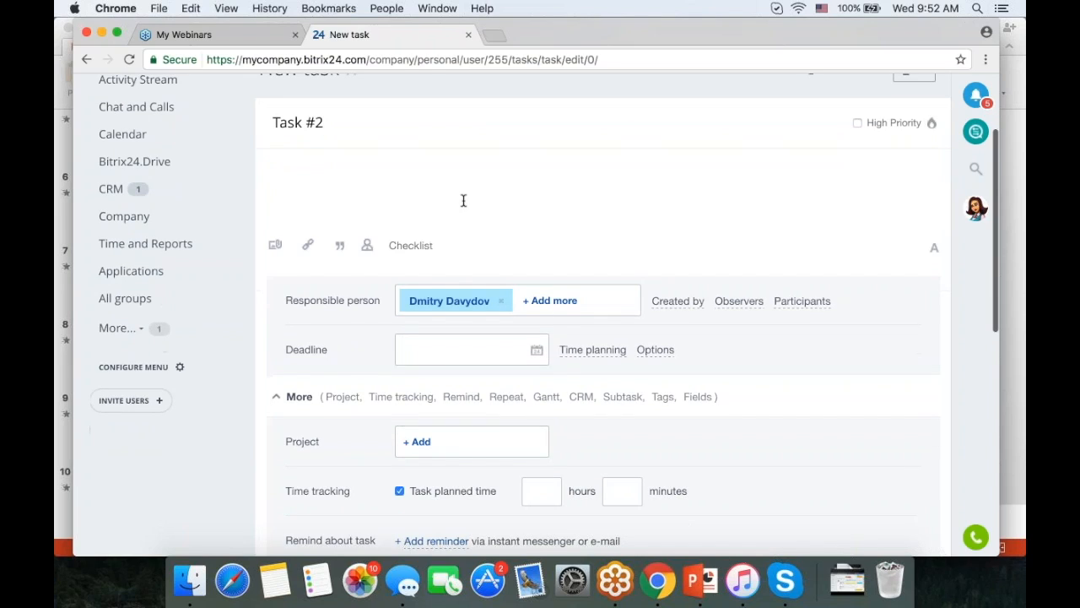
- Add a checklist to Task #2 with the items 'one' and 'two'
{"action": "left_click", "coordinate": [418, 244]}
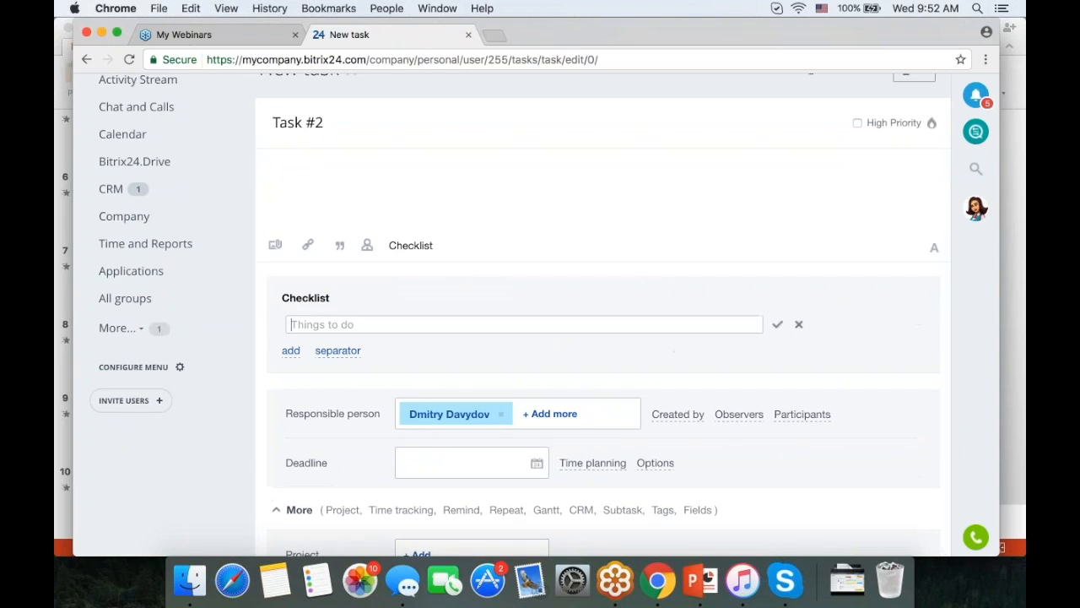
{"action": "type", "text": "one"}
{"action": "left_click", "coordinate": [777, 324]}
{"action": "type", "text": "two"}
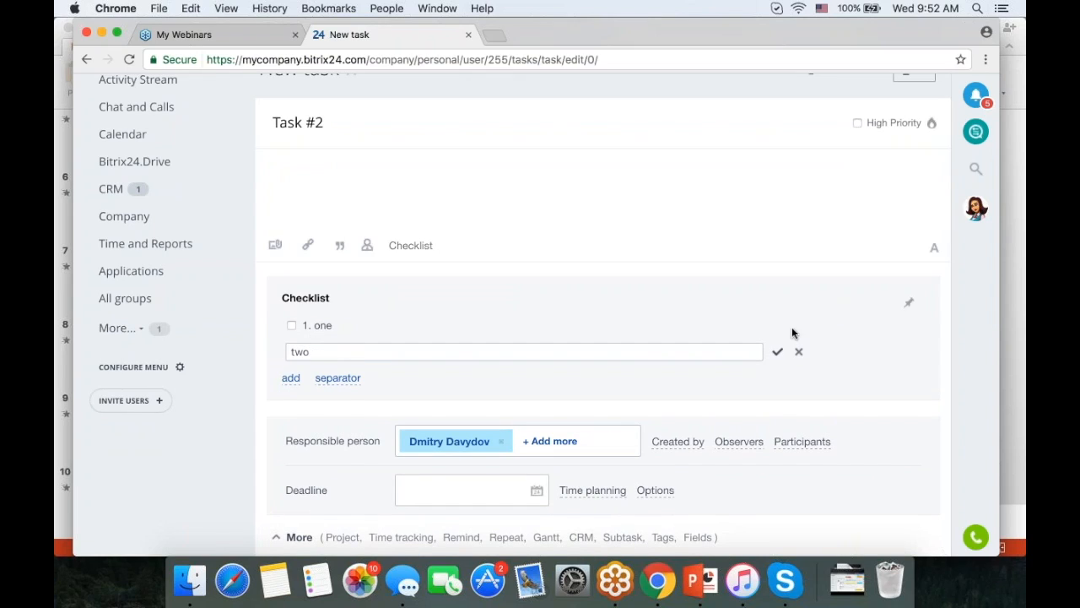
{"action": "left_click", "coordinate": [777, 353]}
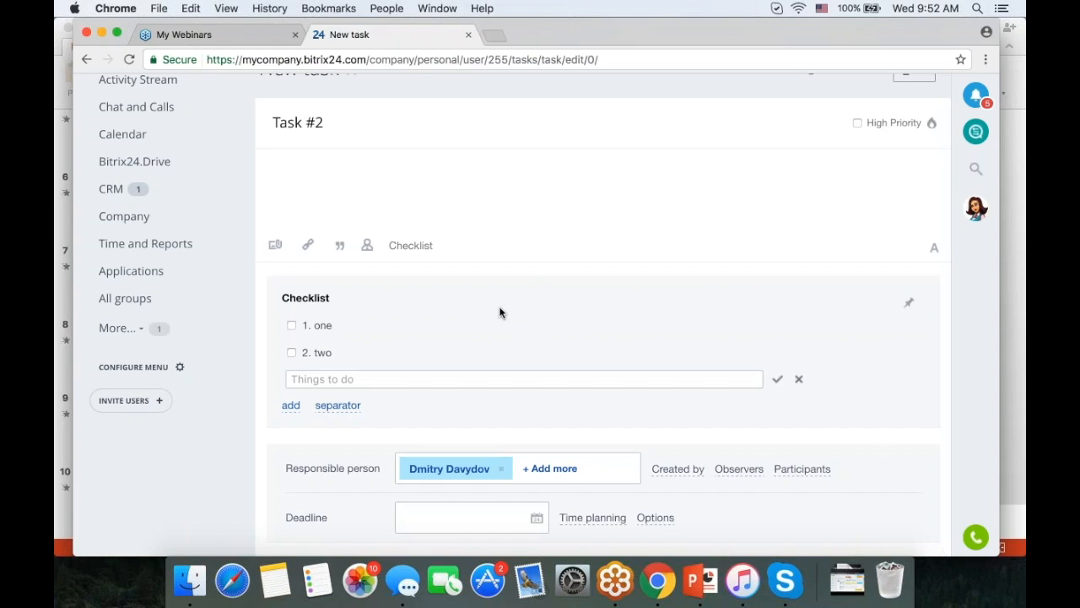
- Mark both checklist items as done and expand the Completed list
{"action": "scroll", "coordinate": [473, 305], "scroll_direction": "down", "scroll_amount": 1}
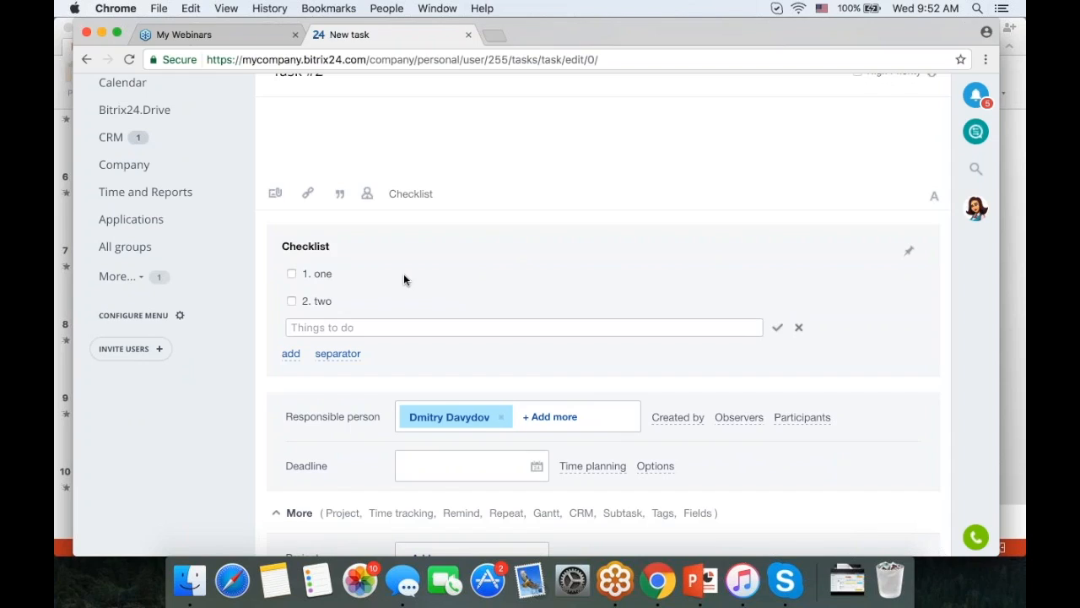
{"action": "left_click", "coordinate": [292, 277]}
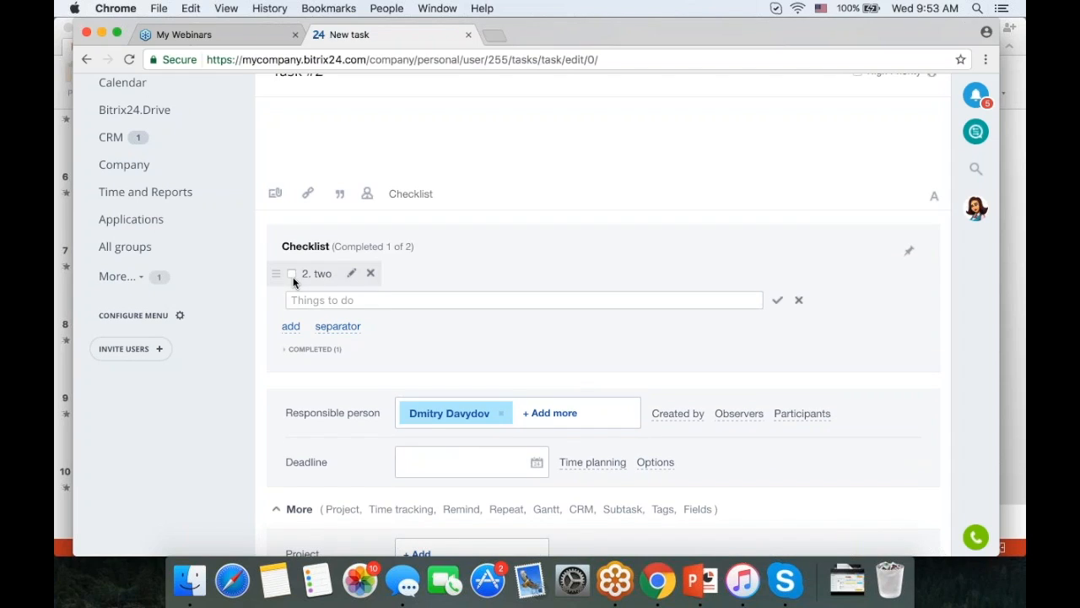
{"action": "left_click", "coordinate": [292, 274]}
{"action": "left_click", "coordinate": [314, 323]}
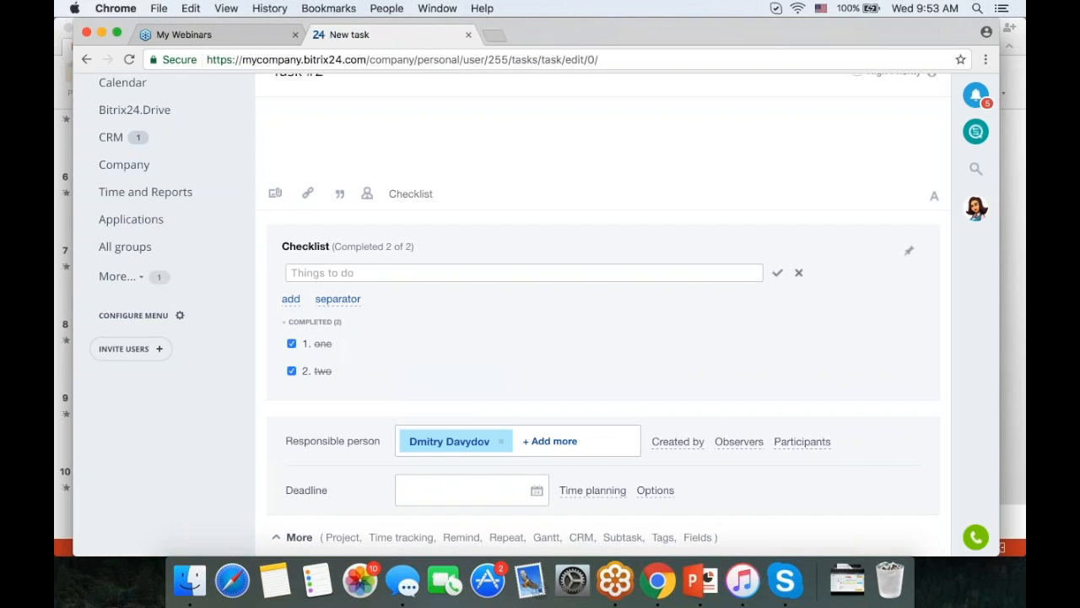
{"action": "scroll", "coordinate": [581, 288], "scroll_direction": "down", "scroll_amount": 5}
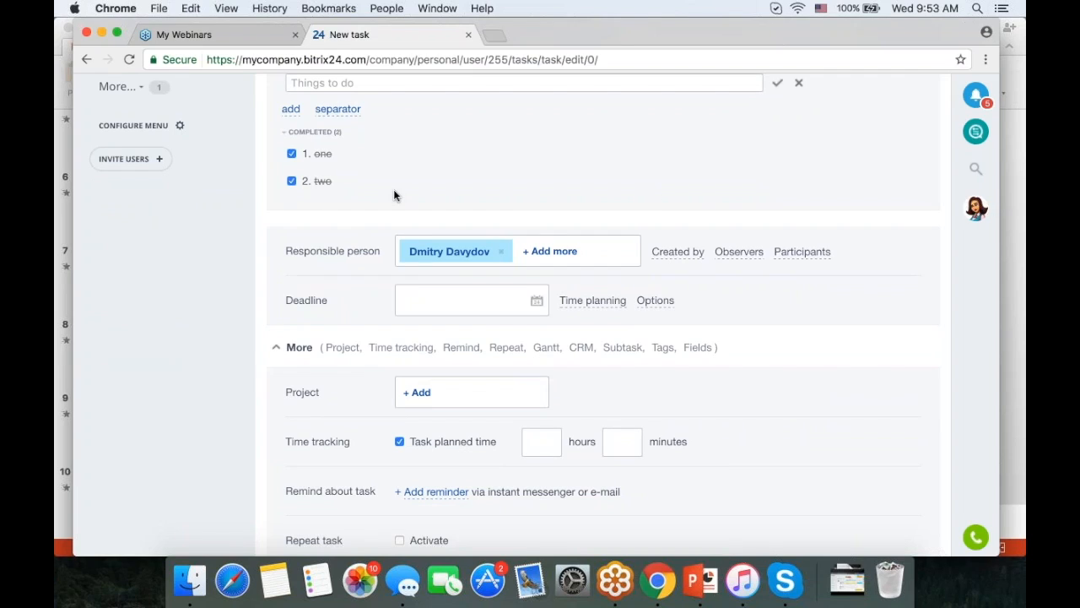
- Show the Participants, Observers and Created by fields on the task form
{"action": "left_click", "coordinate": [801, 252]}
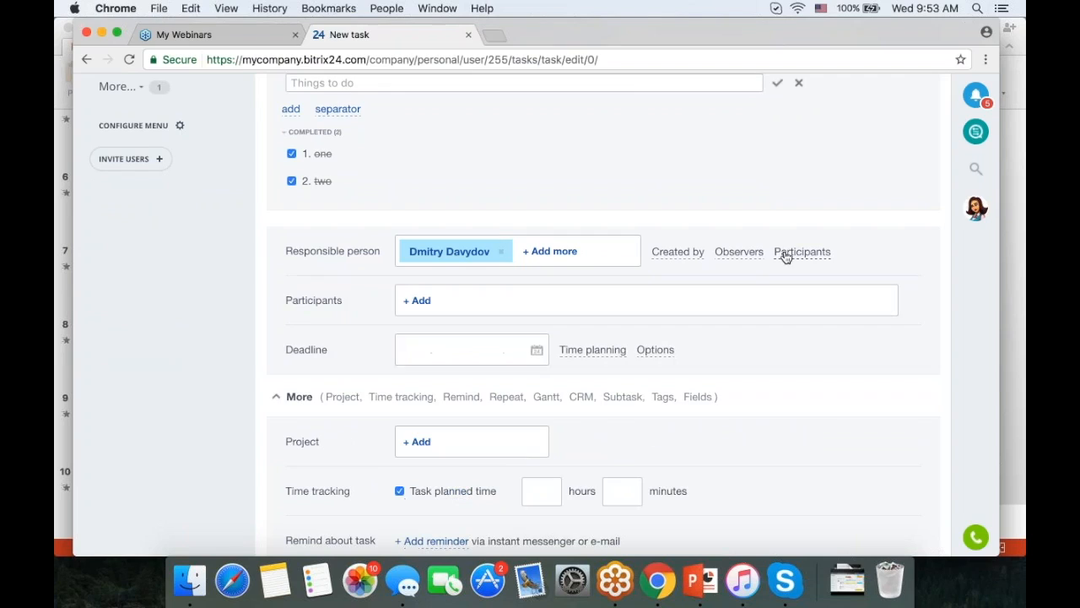
{"action": "left_click", "coordinate": [739, 252]}
{"action": "left_click", "coordinate": [678, 253]}
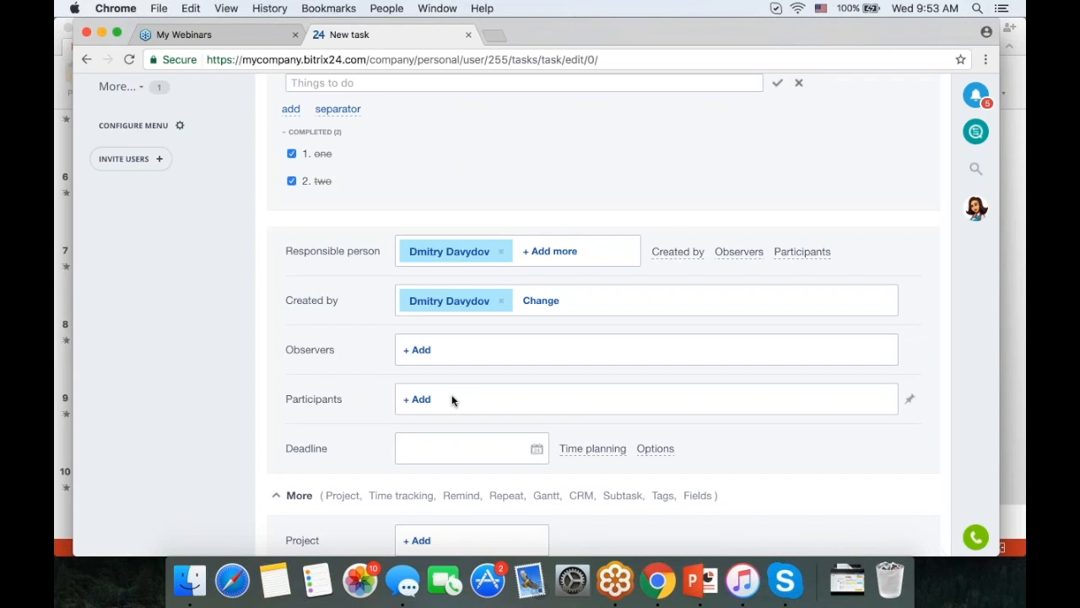
- Add a colleague from the People list as a participant
{"action": "left_click", "coordinate": [422, 399]}
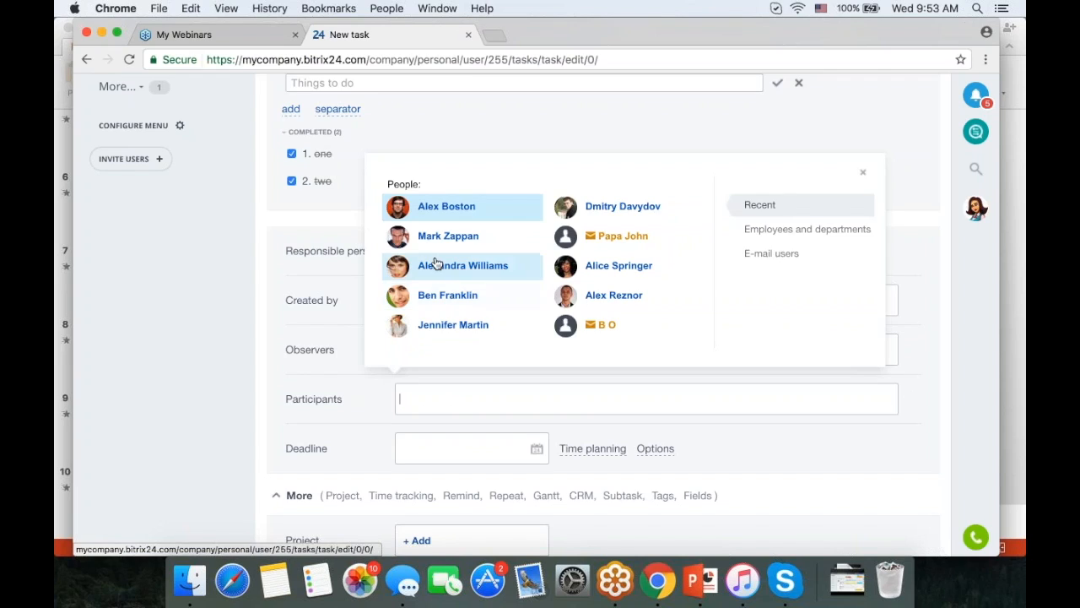
{"action": "left_click", "coordinate": [436, 267]}
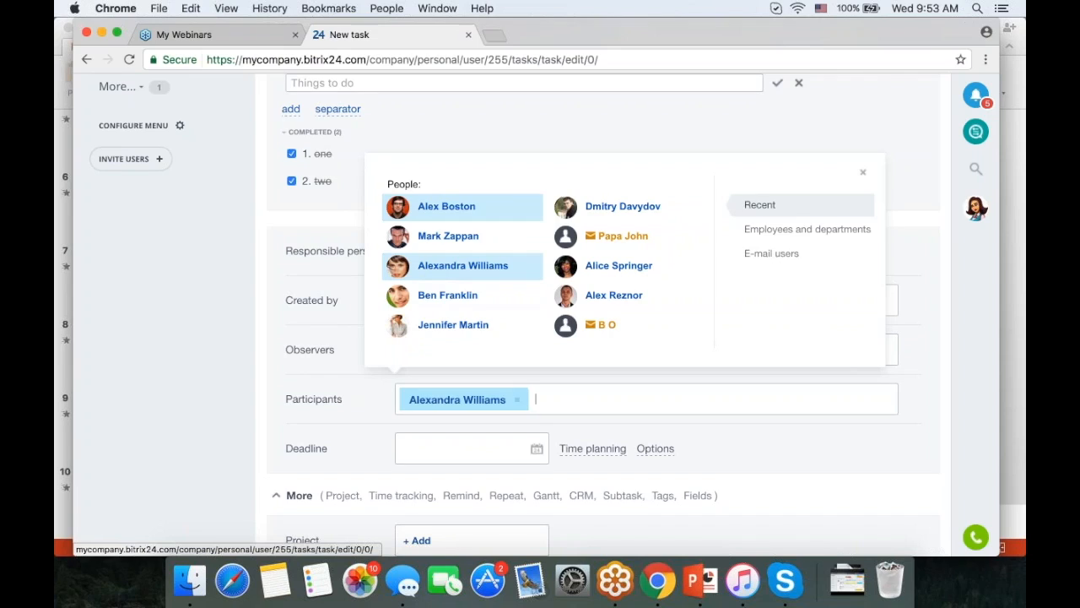
{"action": "left_click", "coordinate": [584, 400]}
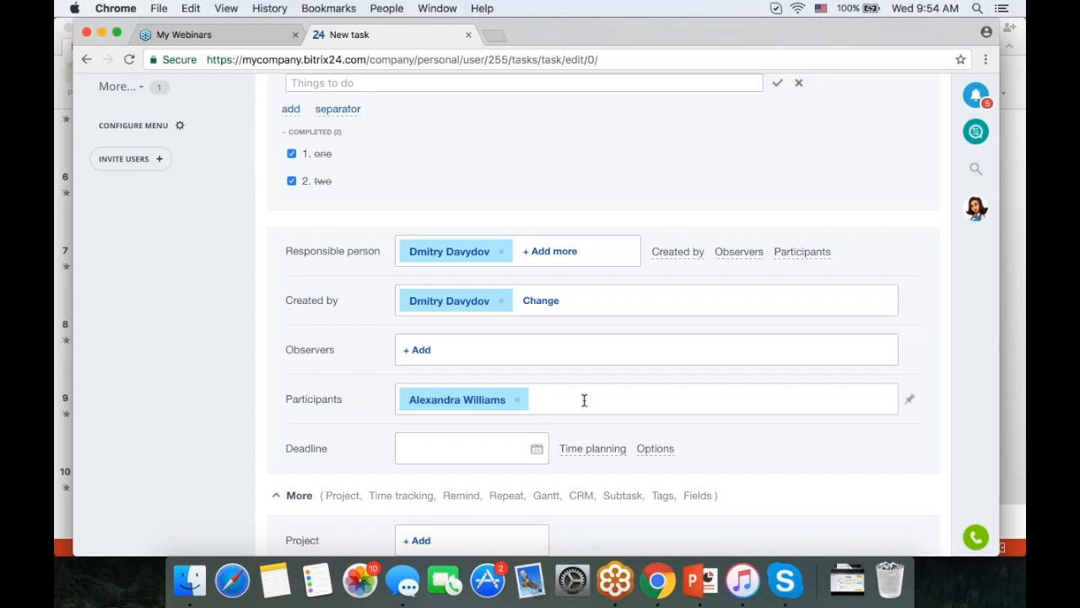
- Invite an external participant by e-mail address, entering their first name and last initial
{"action": "type", "text": "peter@"}
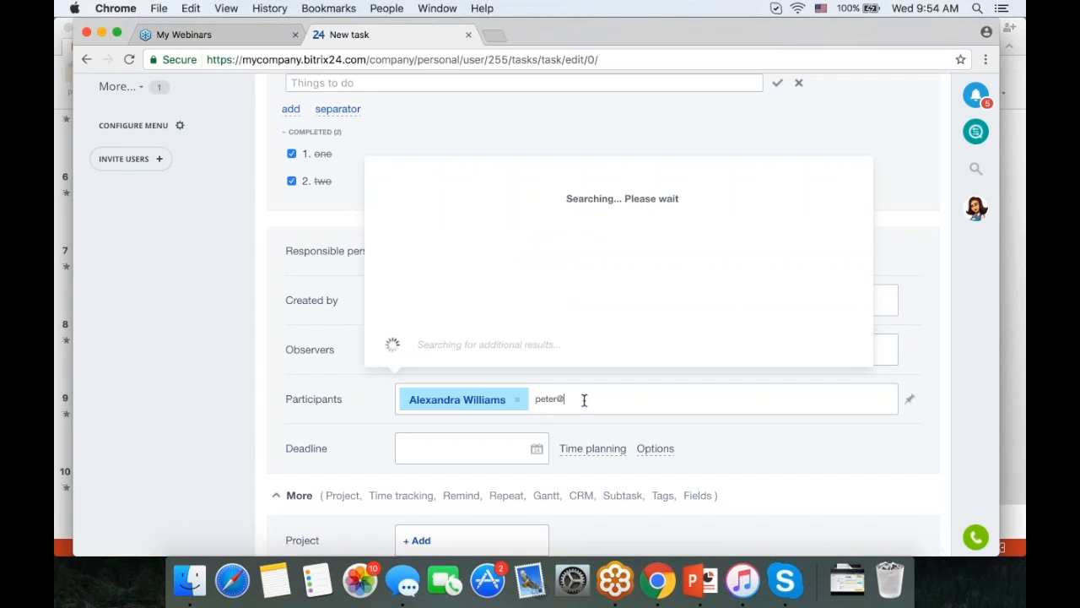
{"action": "type", "text": "domain.com"}
{"action": "key", "text": "Return"}
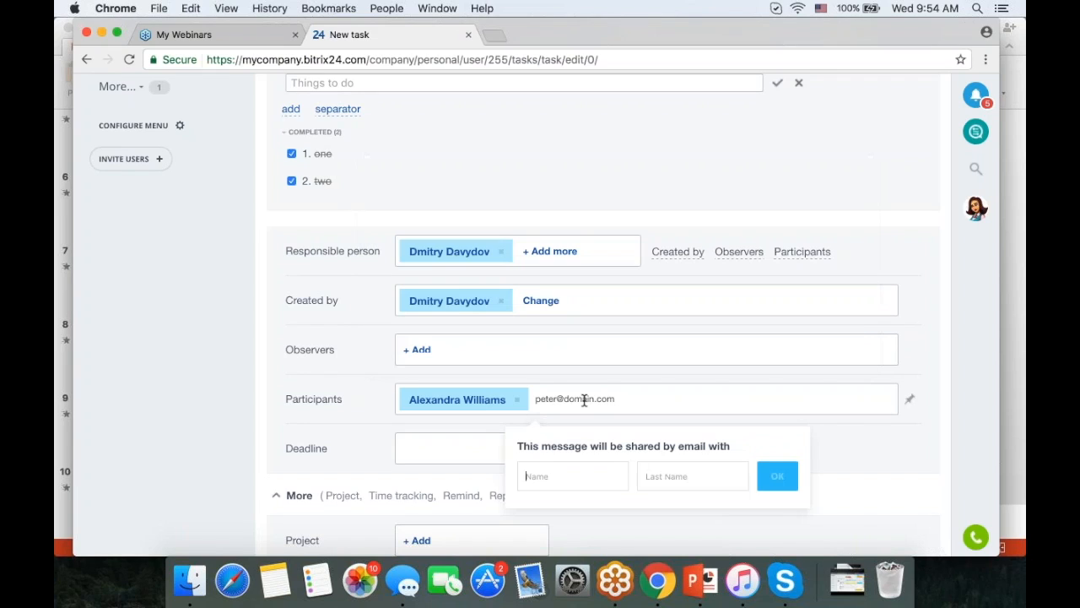
{"action": "type", "text": "Peter"}
{"action": "key", "text": "Tab"}
{"action": "type", "text": "D"}
{"action": "left_click", "coordinate": [777, 476]}
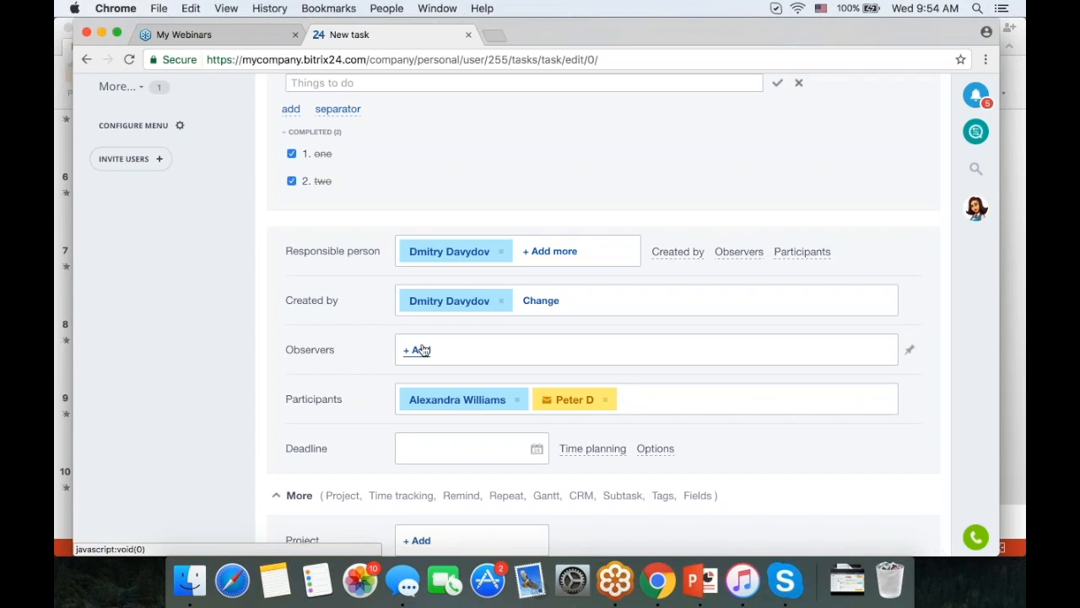
- Add a colleague from the People list as an observer
{"action": "left_click", "coordinate": [420, 350]}
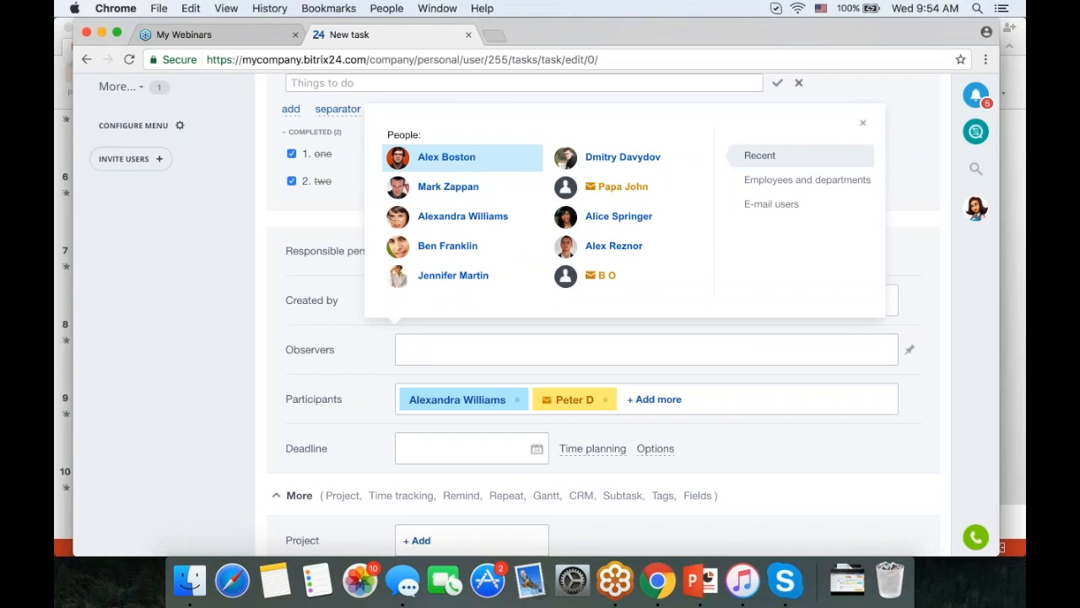
{"action": "left_click", "coordinate": [595, 250]}
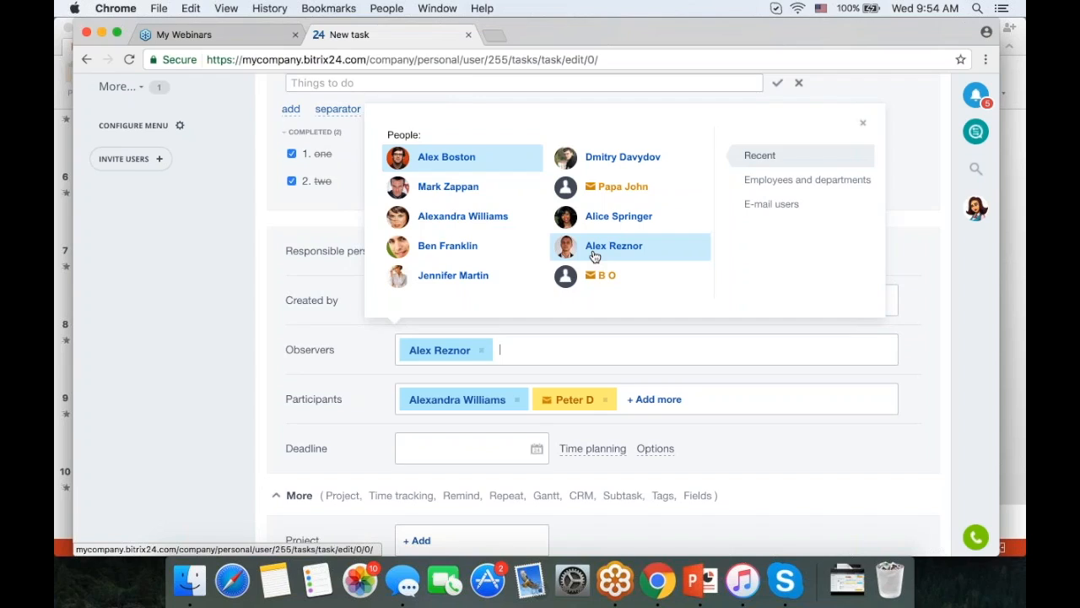
{"action": "left_click", "coordinate": [862, 123]}
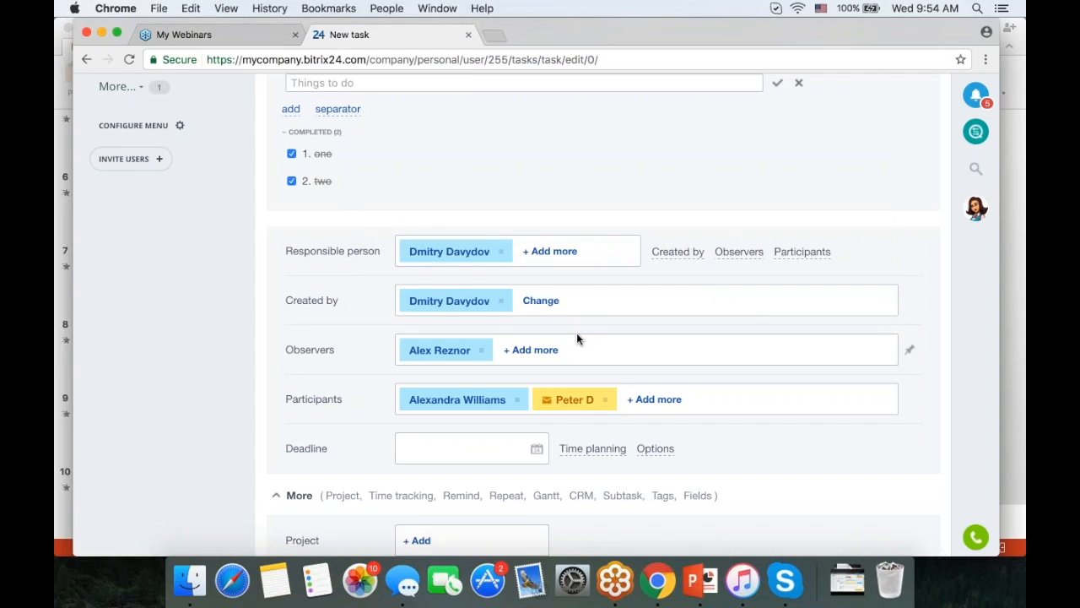
- Add an external observer by e-mail address, entering their first and last initials
{"action": "left_click", "coordinate": [530, 350]}
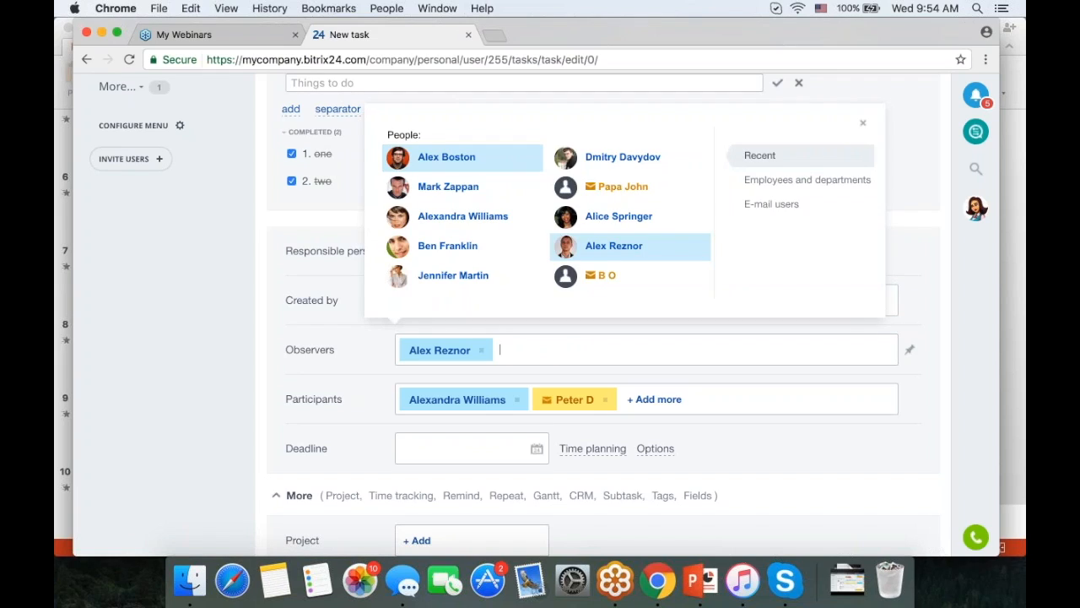
{"action": "type", "text": "jac"}
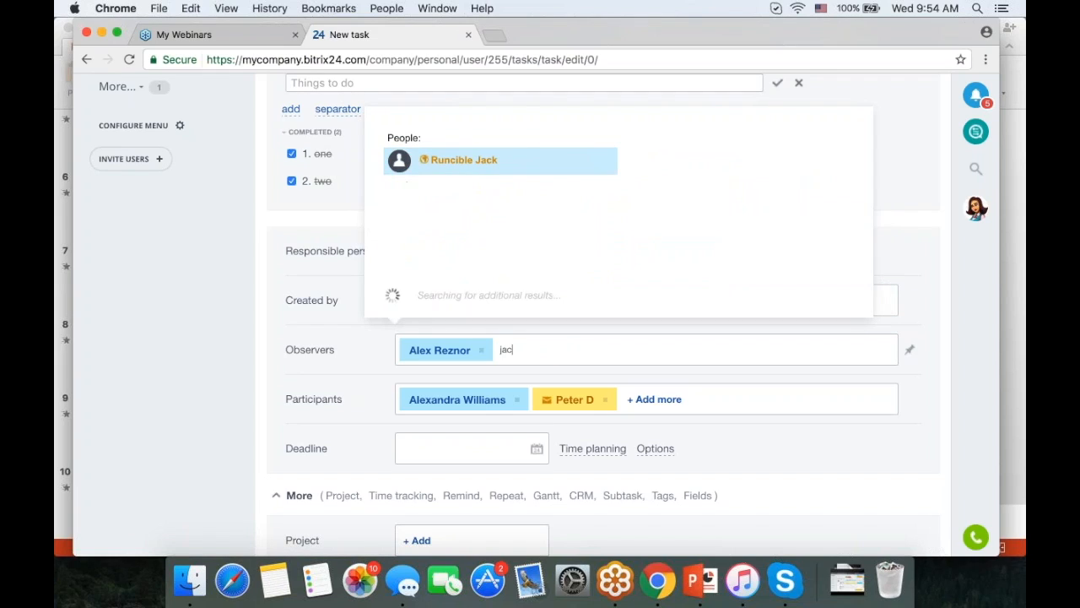
{"action": "type", "text": "k@dani"}
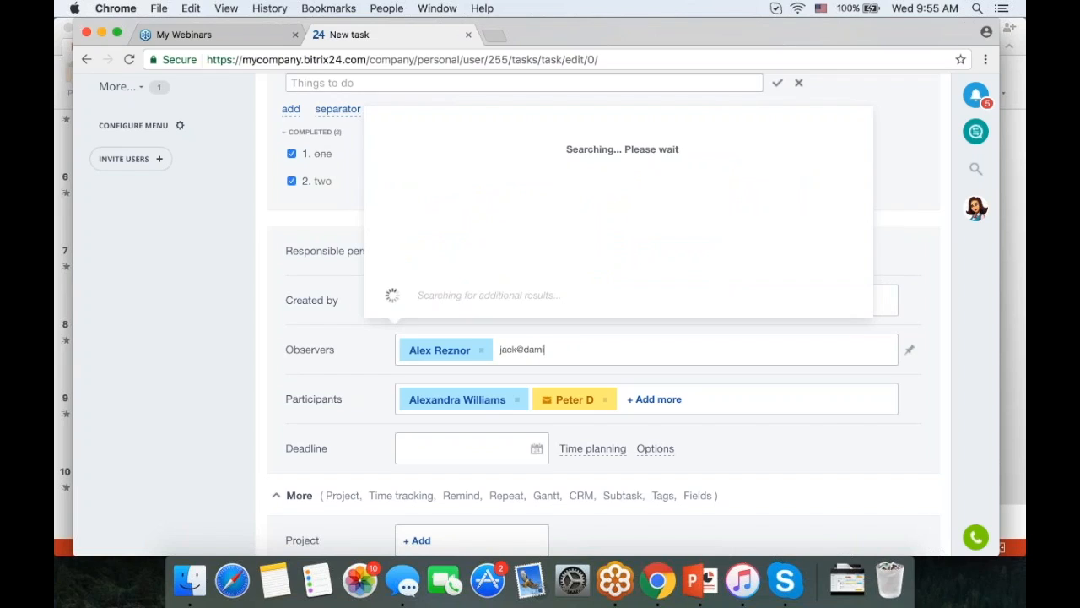
{"action": "type", "text": "els.com"}
{"action": "key", "text": "Return"}
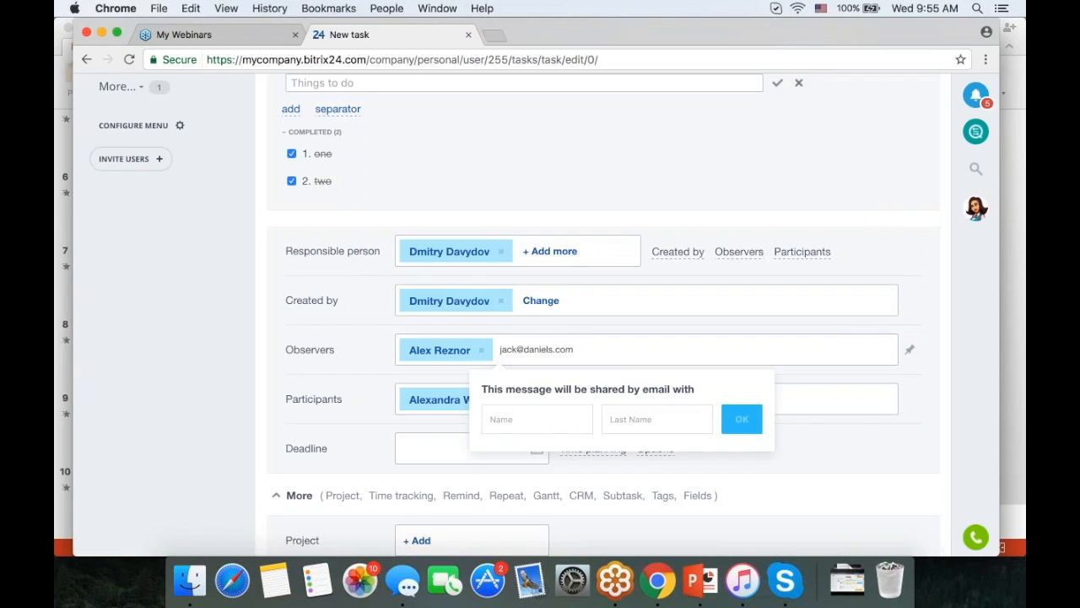
{"action": "type", "text": "J"}
{"action": "left_click", "coordinate": [650, 419]}
{"action": "type", "text": "D"}
{"action": "left_click", "coordinate": [741, 418]}
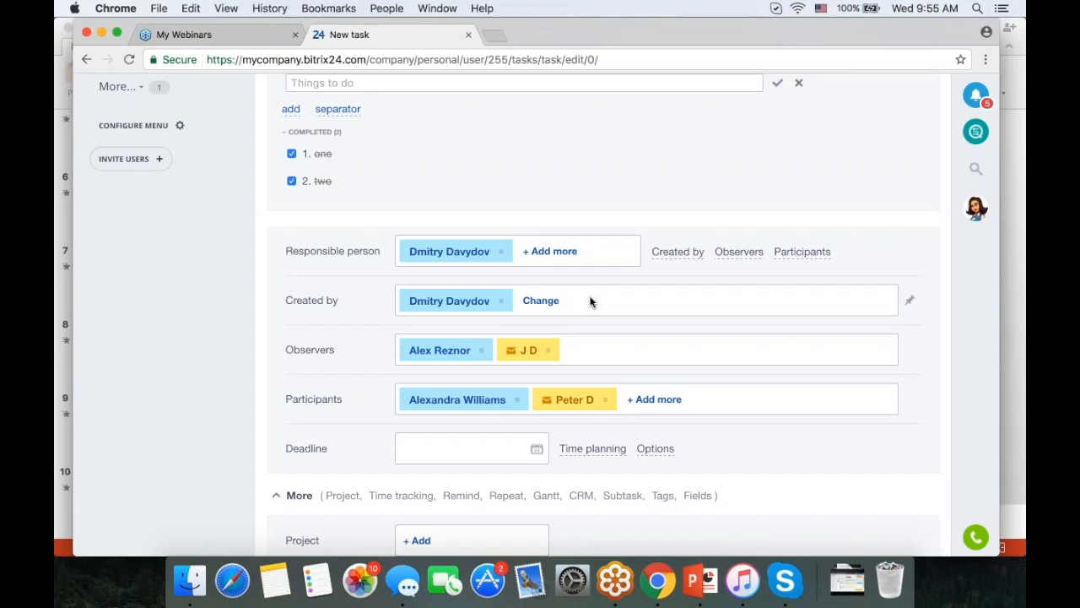
{"action": "scroll", "coordinate": [705, 299], "scroll_direction": "down", "scroll_amount": 2}
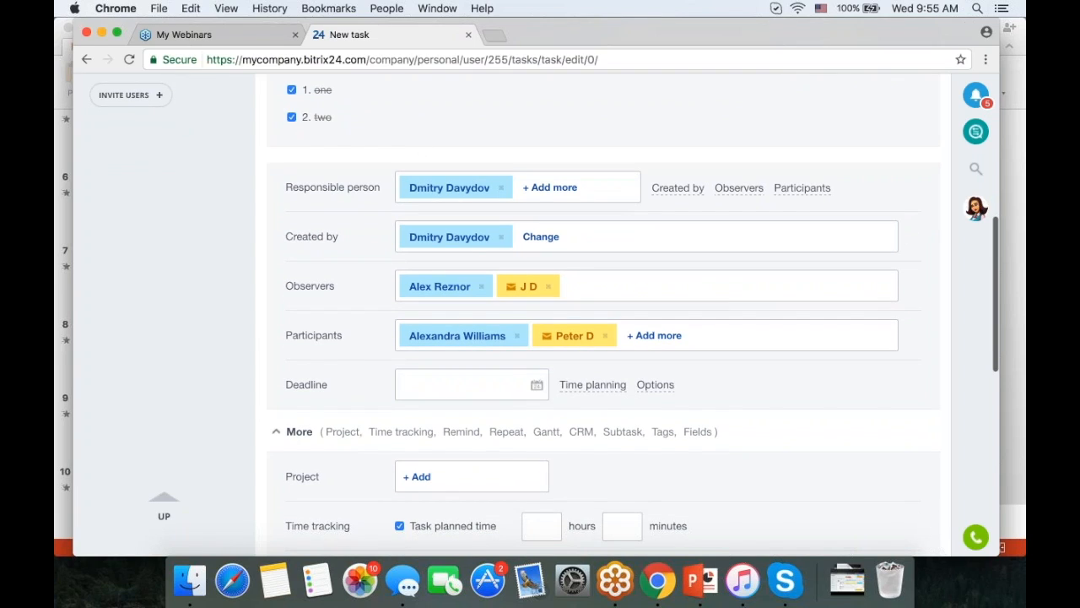
- Set the task deadline to 02/22/2017 7:00 pm
{"action": "scroll", "coordinate": [590, 312], "scroll_direction": "down", "scroll_amount": 2}
{"action": "scroll", "coordinate": [591, 312], "scroll_direction": "down", "scroll_amount": 3}
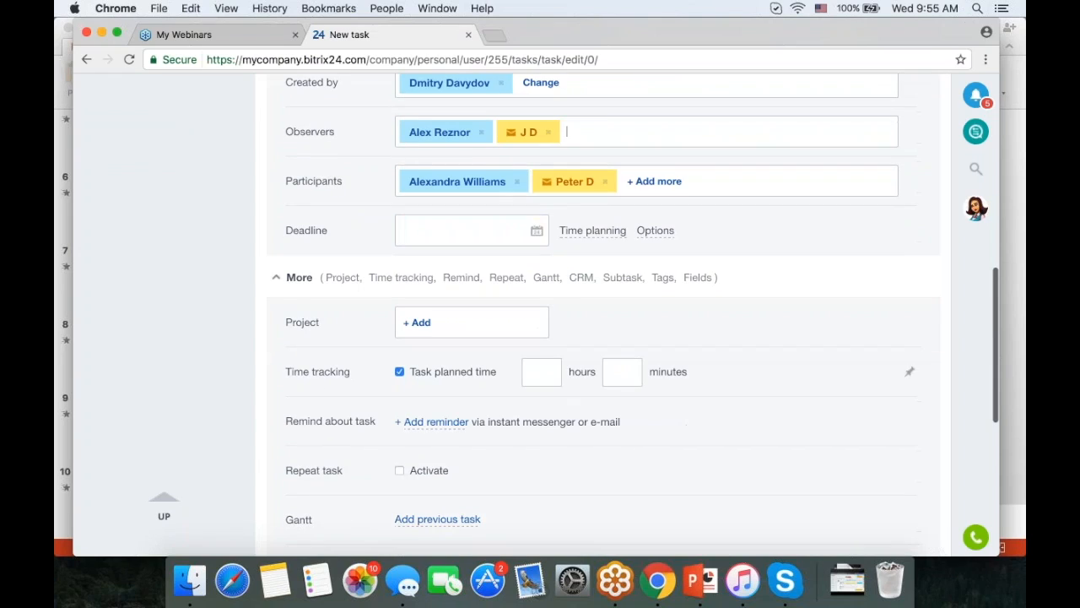
{"action": "left_click", "coordinate": [509, 236]}
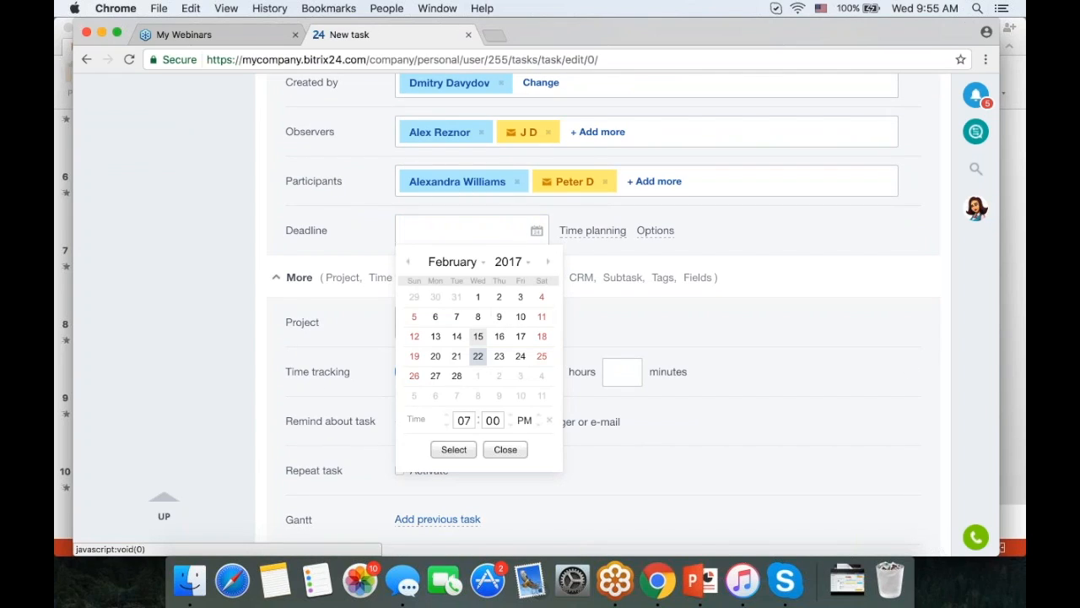
{"action": "left_click", "coordinate": [453, 449]}
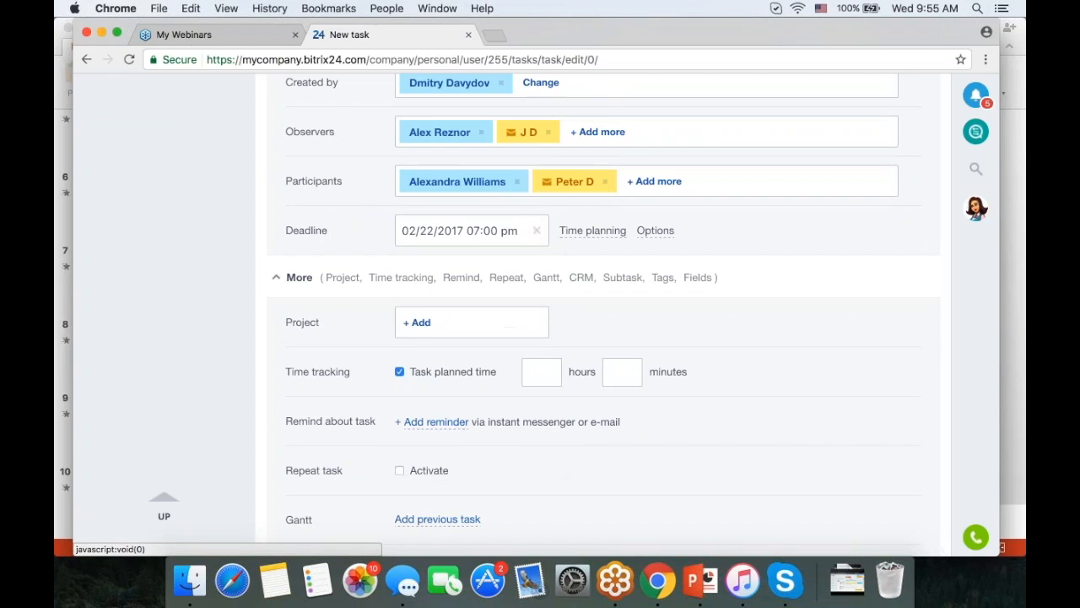
- Plan the task to start 02/23/2017 9:00 am with a 20-hour duration
{"action": "left_click", "coordinate": [594, 233]}
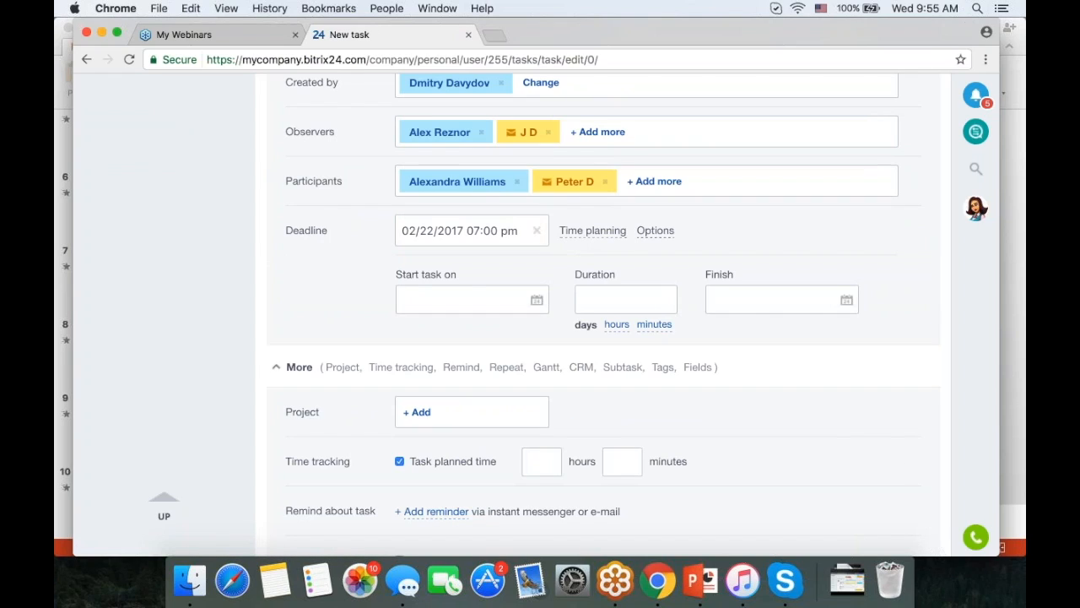
{"action": "left_click", "coordinate": [648, 233]}
{"action": "left_click", "coordinate": [489, 305]}
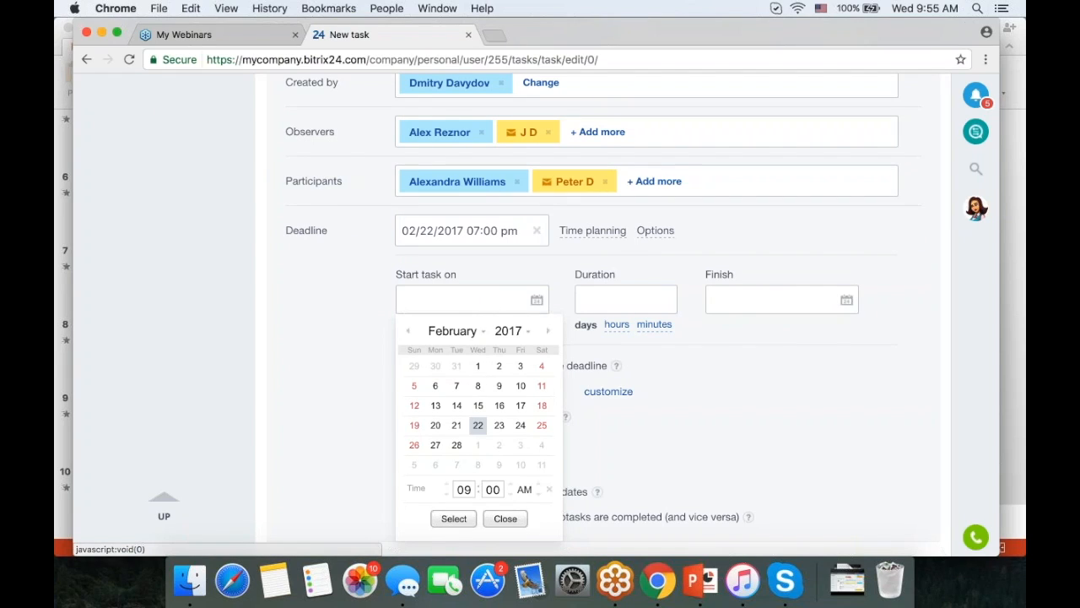
{"action": "left_click", "coordinate": [499, 426]}
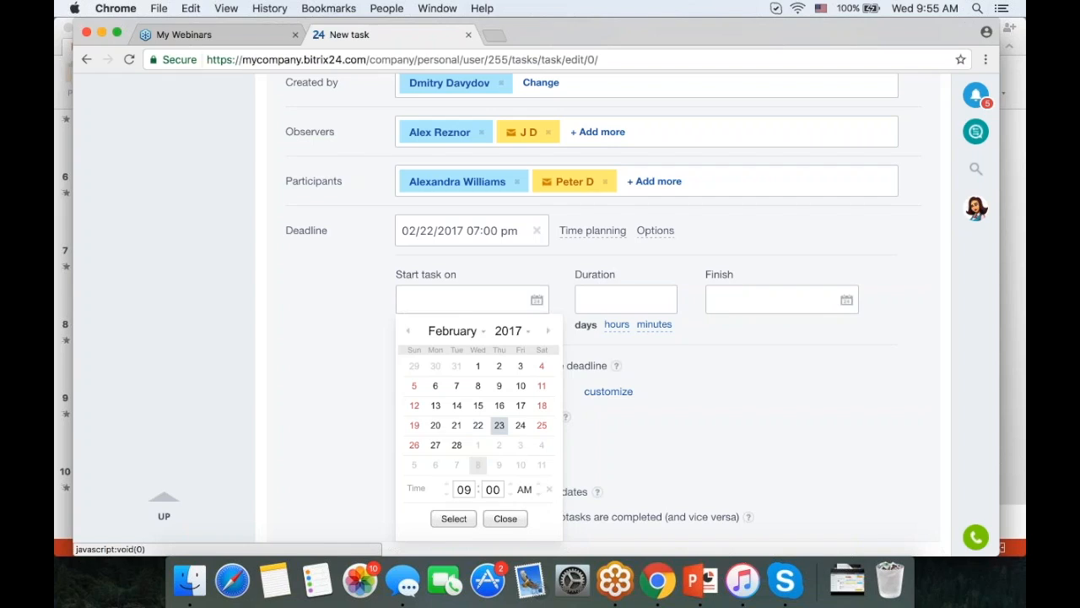
{"action": "left_click", "coordinate": [454, 518]}
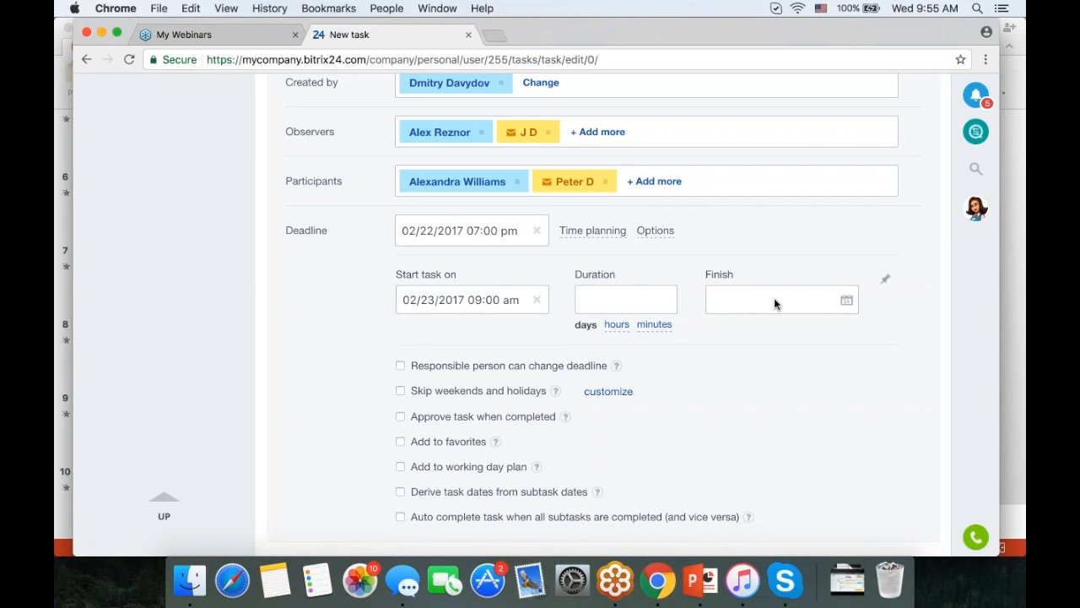
{"action": "left_click", "coordinate": [641, 299]}
{"action": "type", "text": "20"}
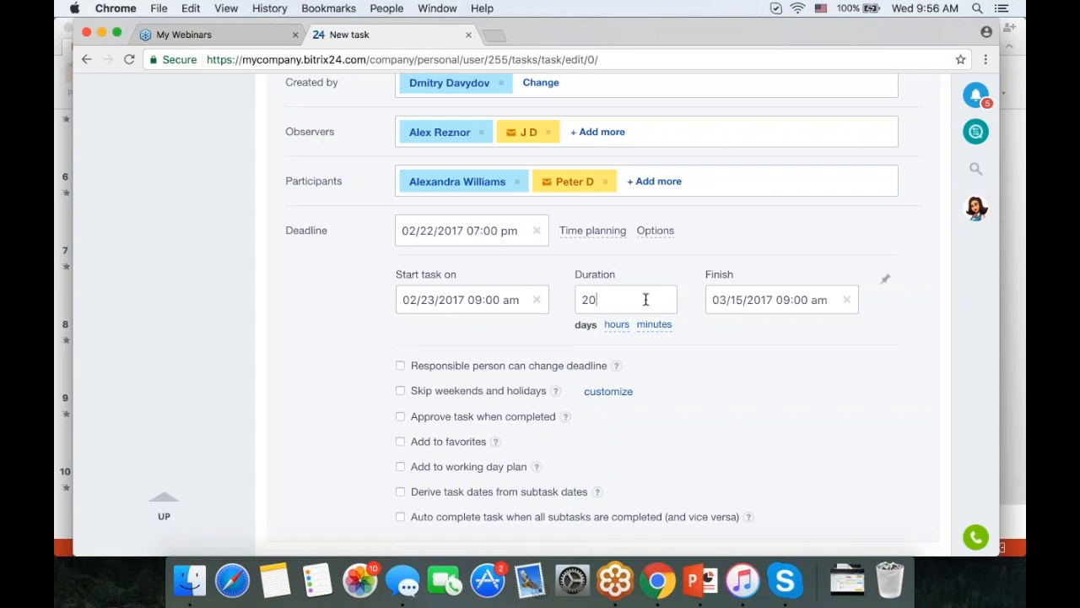
{"action": "left_click", "coordinate": [621, 324]}
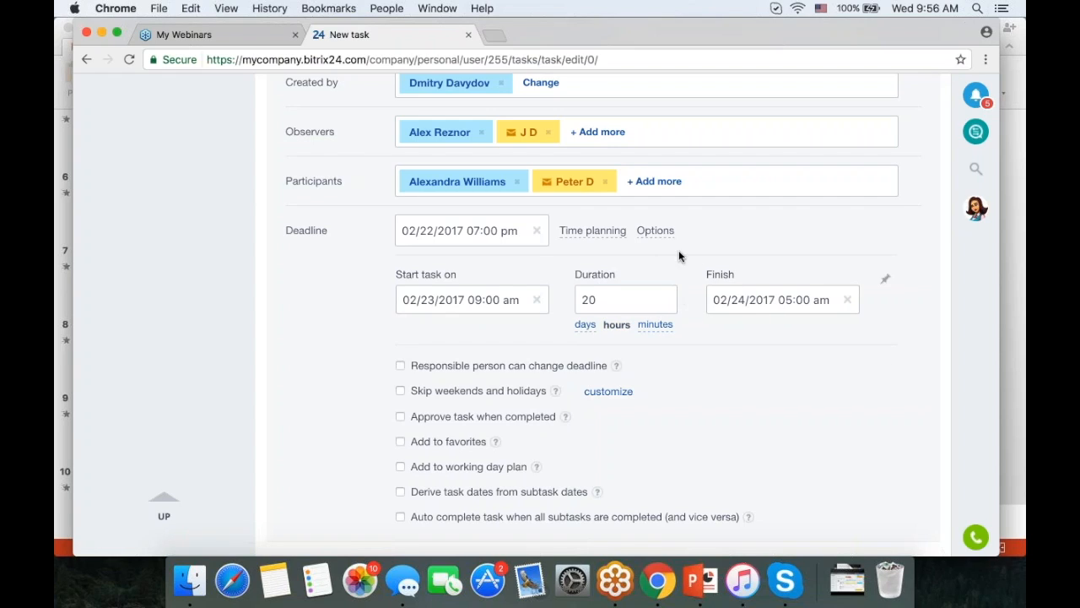
{"action": "scroll", "coordinate": [590, 363], "scroll_direction": "down", "scroll_amount": 3}
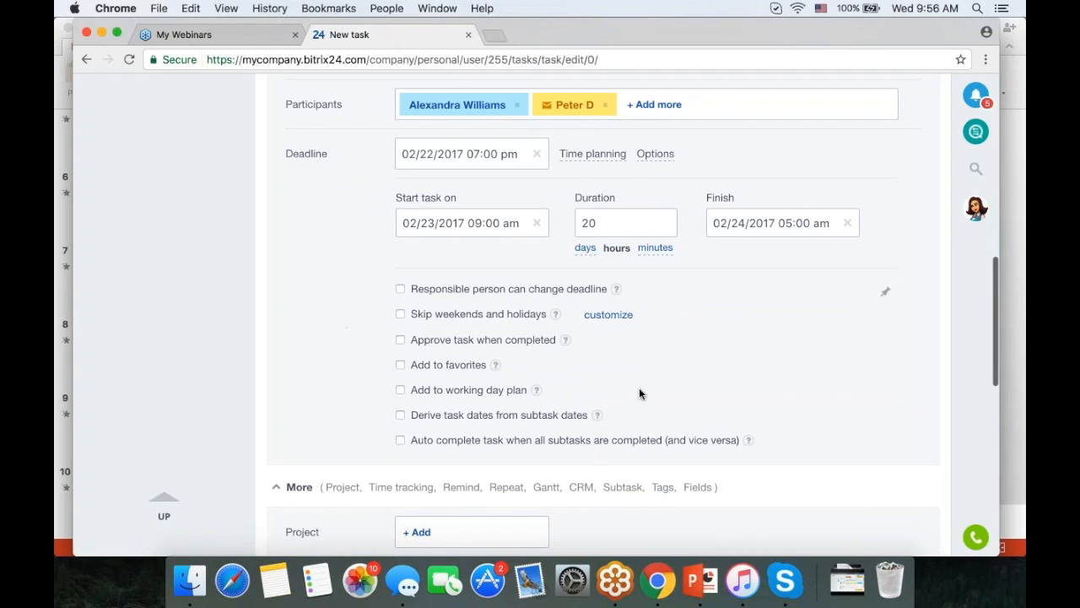
- Tick deadline changes by the responsible person, approval on completion, favorites and working day plan
{"action": "left_click", "coordinate": [401, 289]}
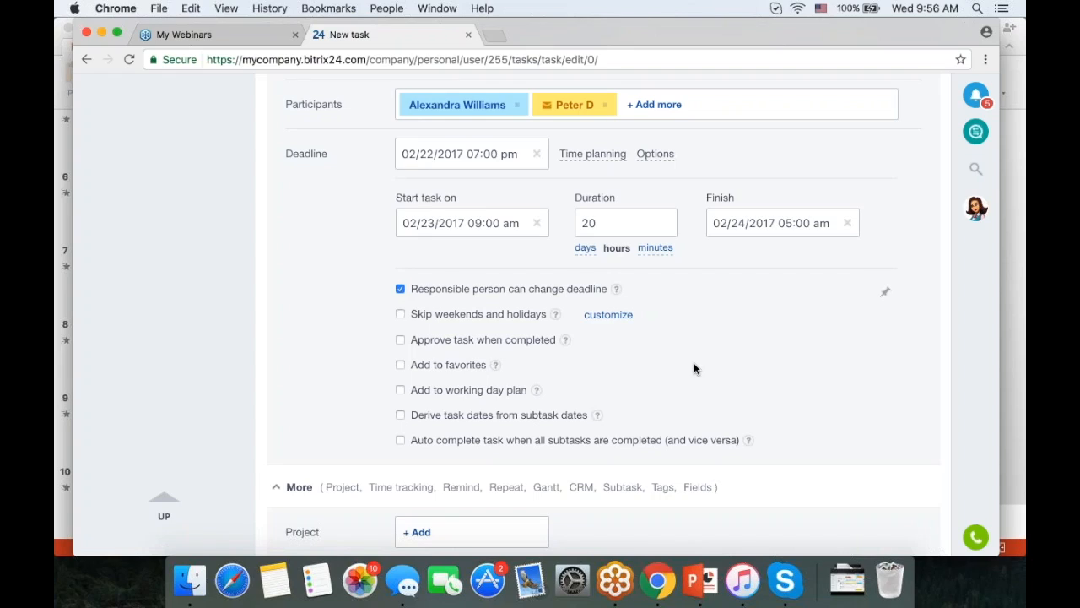
{"action": "left_click", "coordinate": [401, 339]}
{"action": "left_click", "coordinate": [401, 366]}
{"action": "left_click", "coordinate": [401, 391]}
- Start and pause the time tracker for Sound check in the daily plan
{"action": "scroll", "coordinate": [591, 381], "scroll_direction": "up", "scroll_amount": 15}
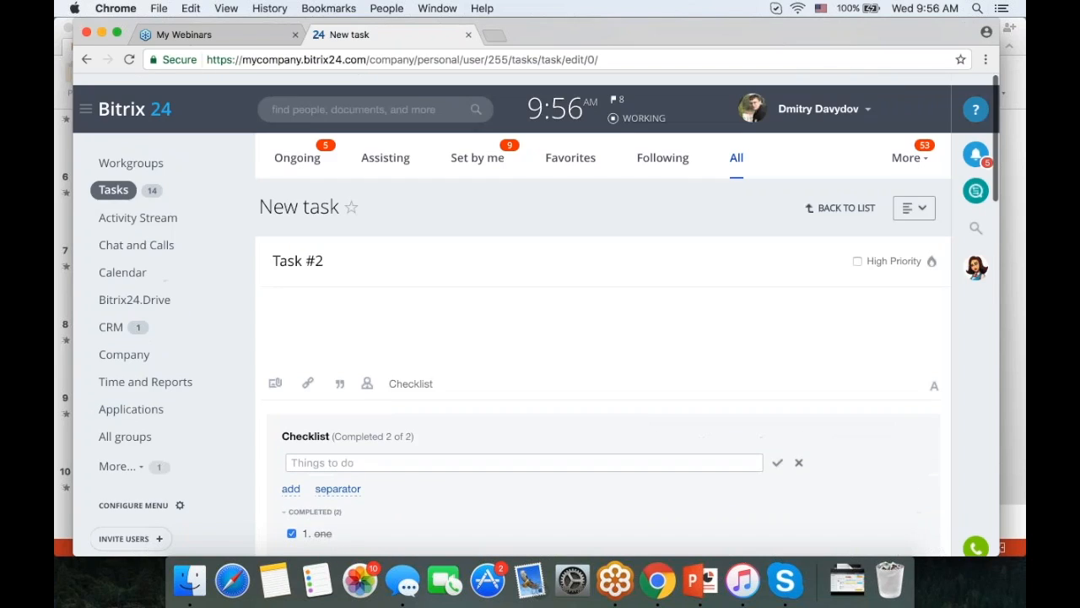
{"action": "left_click", "coordinate": [561, 99]}
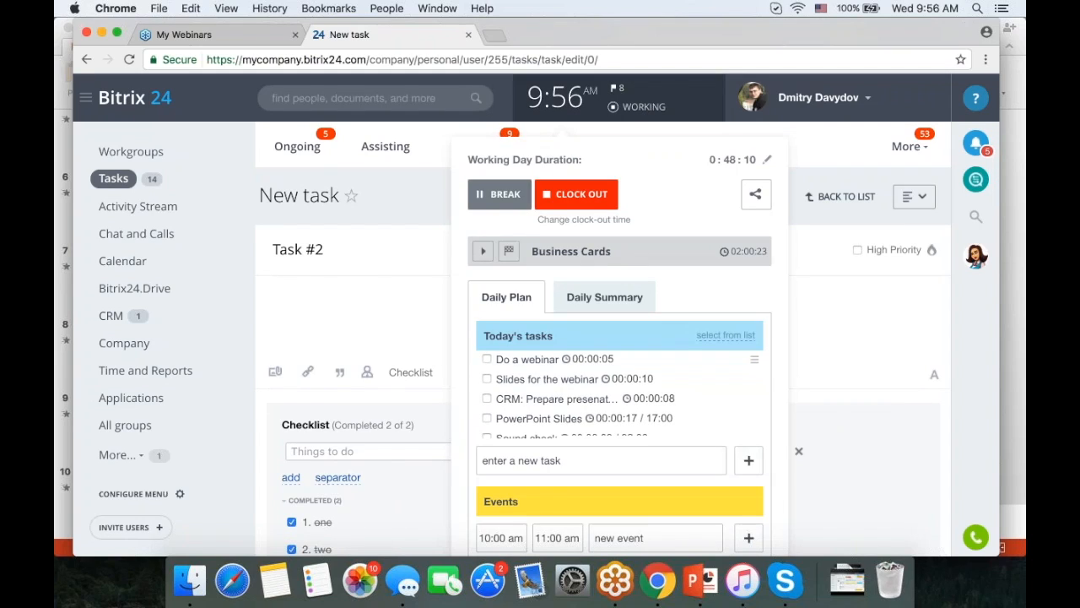
{"action": "scroll", "coordinate": [673, 413], "scroll_direction": "down", "scroll_amount": 6}
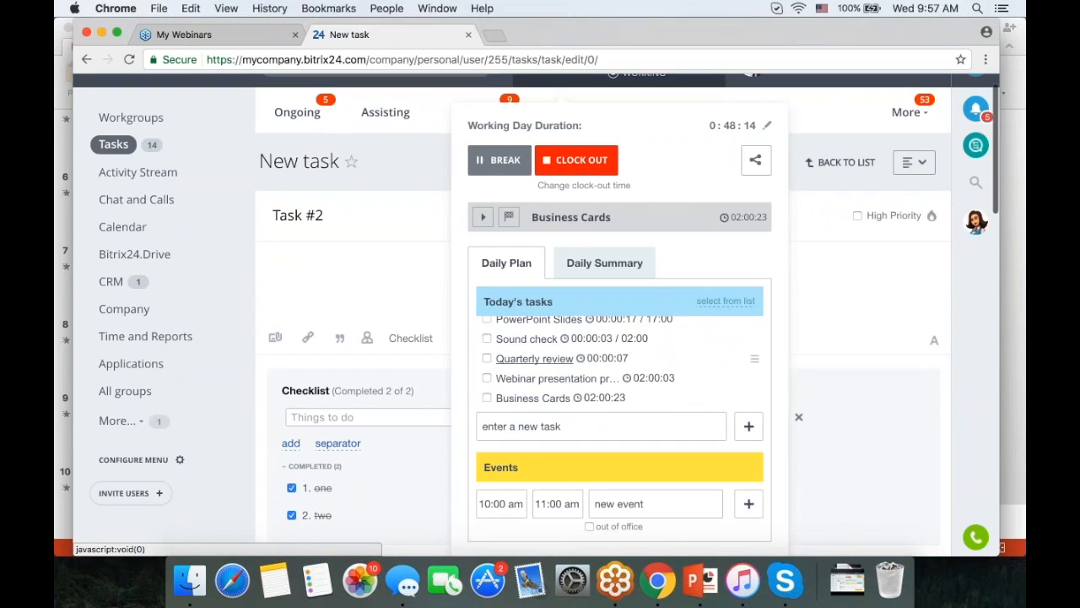
{"action": "scroll", "coordinate": [507, 371], "scroll_direction": "up", "scroll_amount": 1}
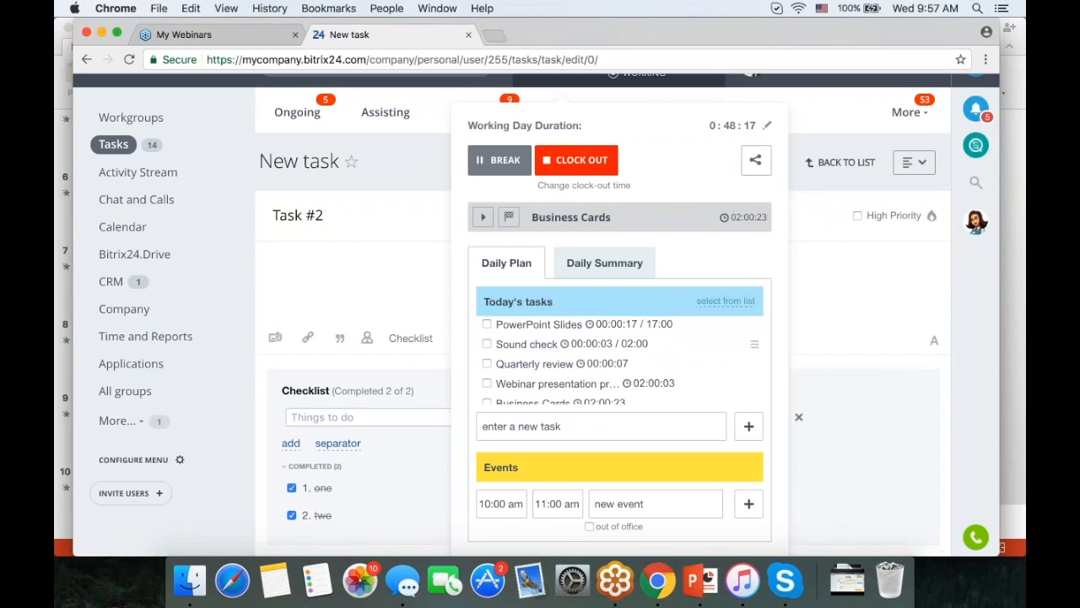
{"action": "left_click", "coordinate": [754, 345]}
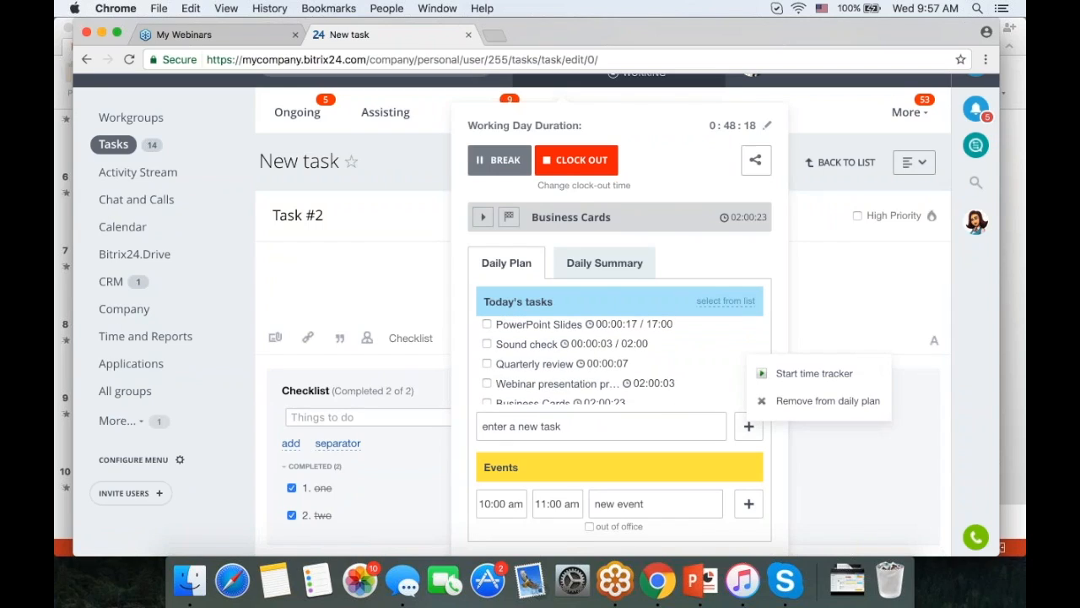
{"action": "left_click", "coordinate": [763, 375]}
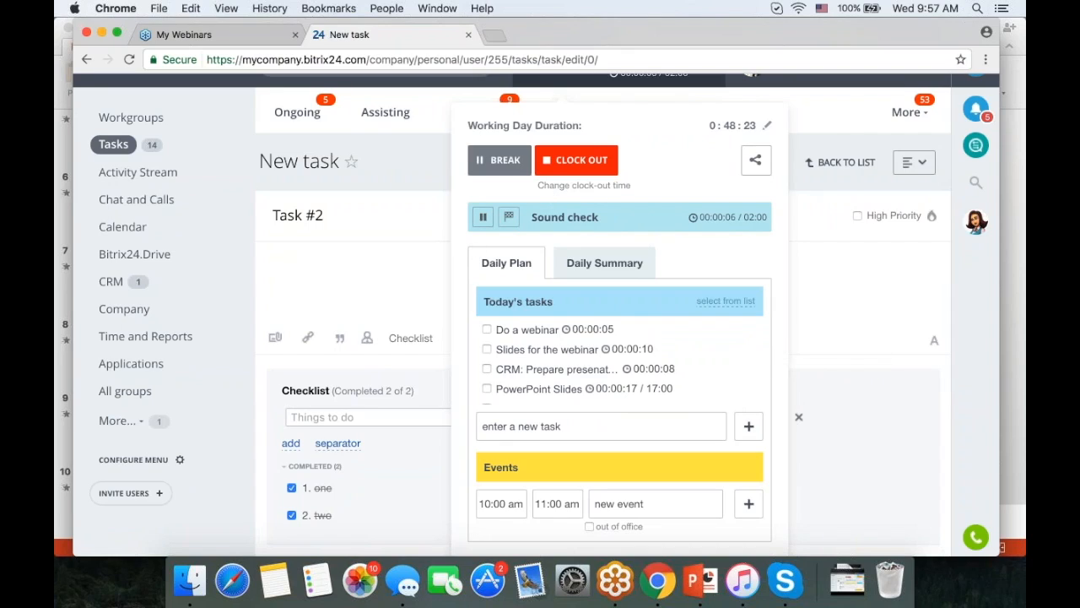
{"action": "left_click", "coordinate": [482, 217]}
{"action": "left_click", "coordinate": [853, 359]}
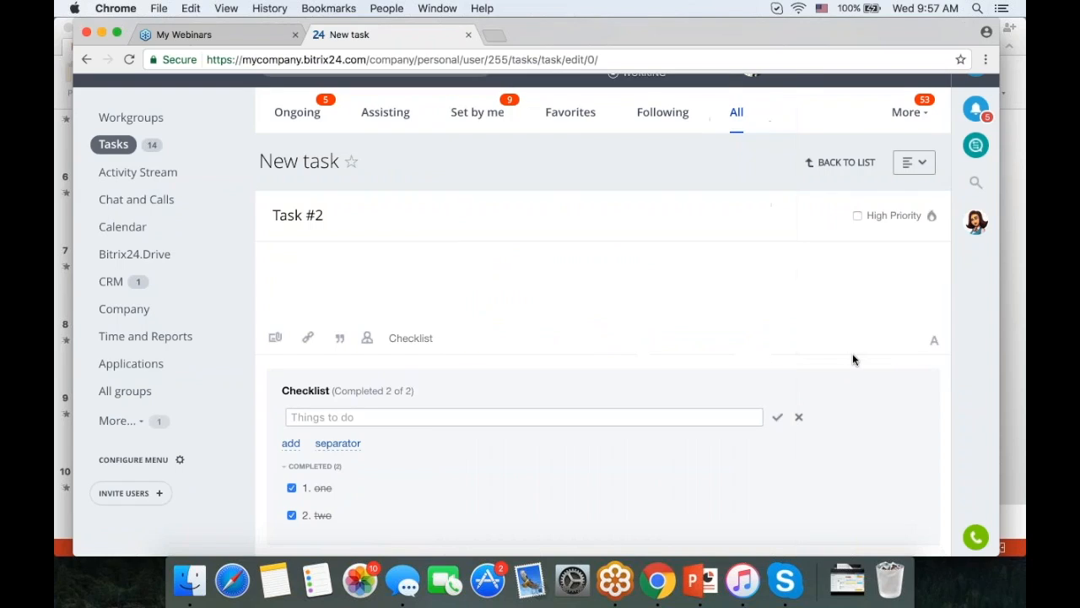
- Pin the Project and Time tracking rows to the main task form
{"action": "scroll", "coordinate": [746, 346], "scroll_direction": "down", "scroll_amount": 15}
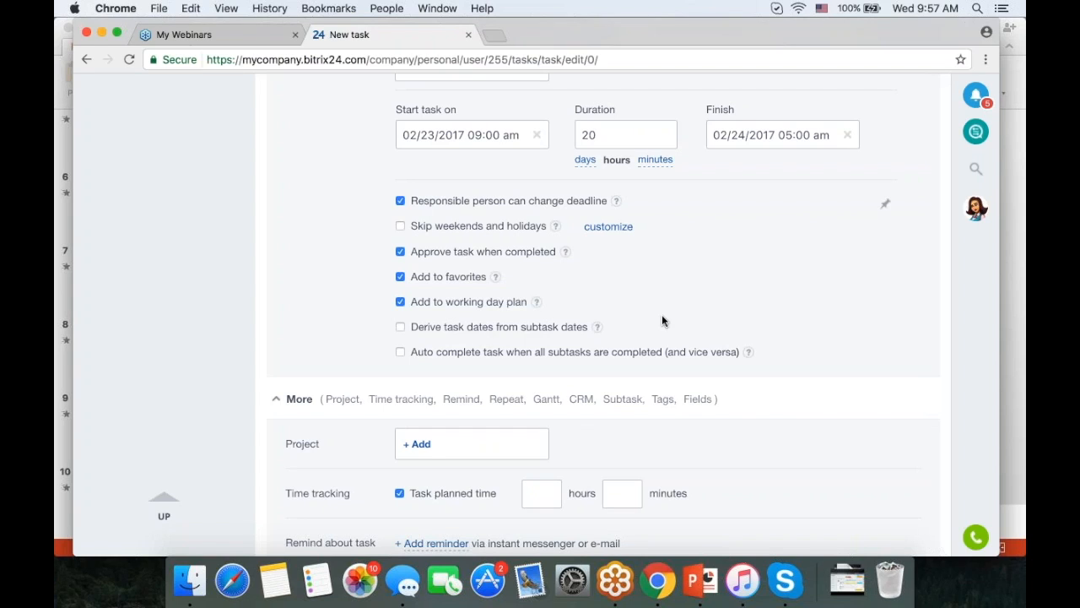
{"action": "scroll", "coordinate": [729, 320], "scroll_direction": "up", "scroll_amount": 5}
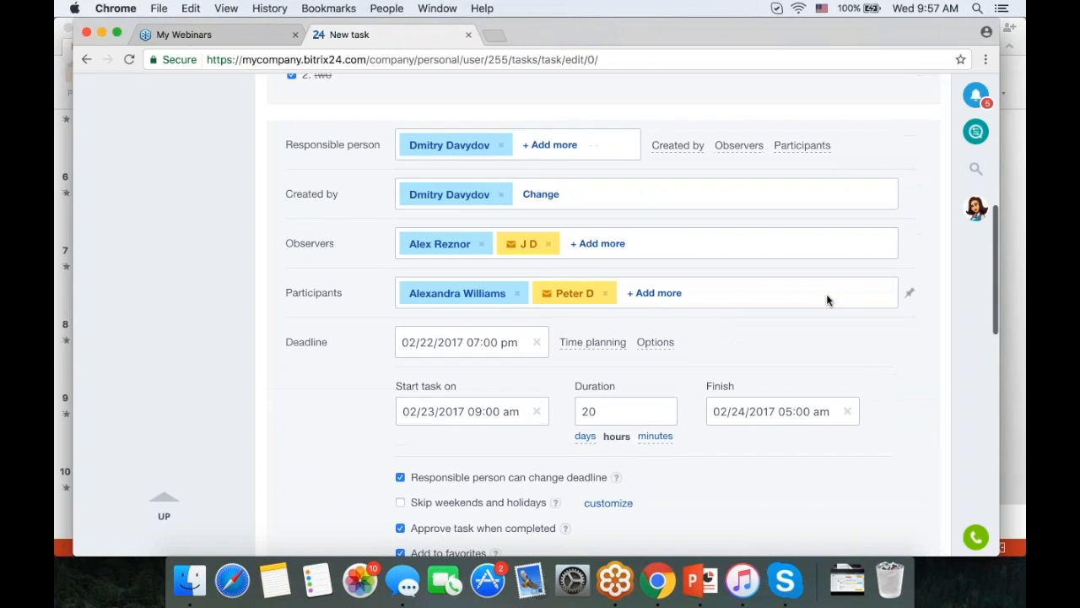
{"action": "scroll", "coordinate": [860, 380], "scroll_direction": "down", "scroll_amount": 1}
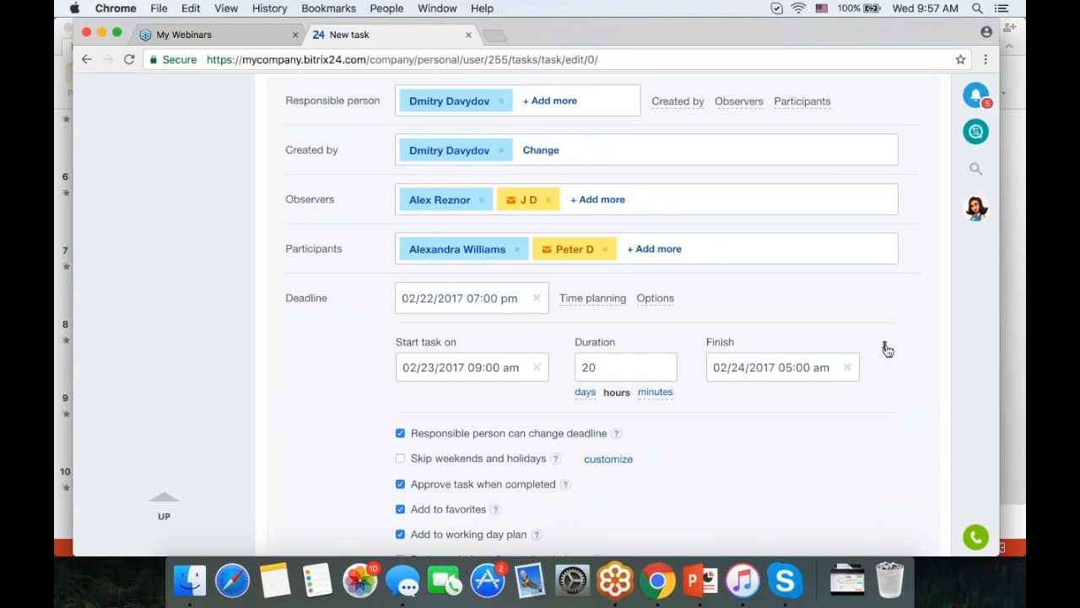
{"action": "scroll", "coordinate": [886, 348], "scroll_direction": "down", "scroll_amount": 5}
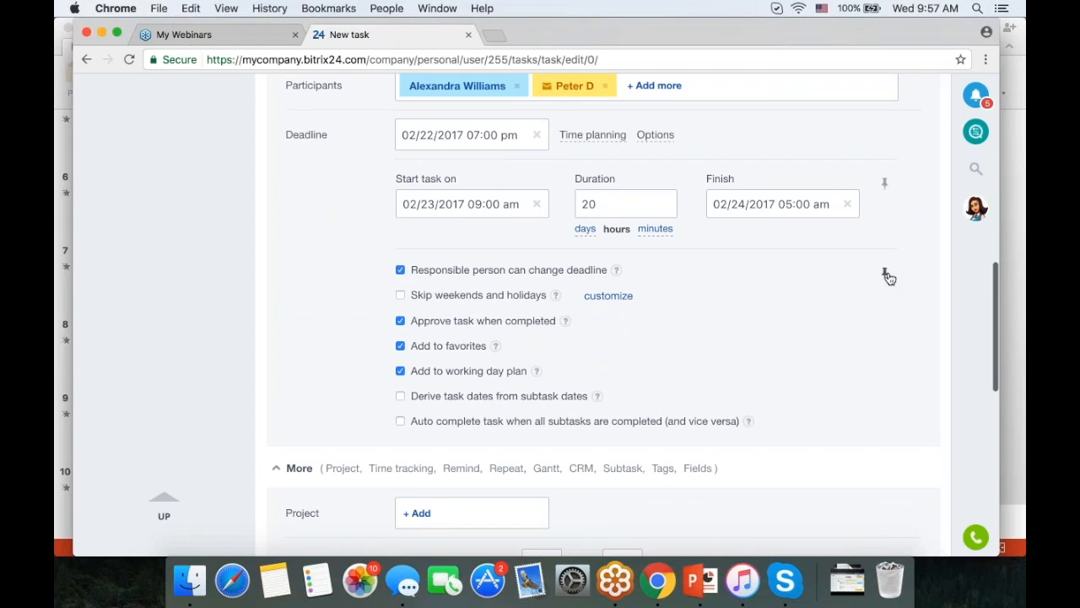
{"action": "scroll", "coordinate": [888, 277], "scroll_direction": "up", "scroll_amount": 10}
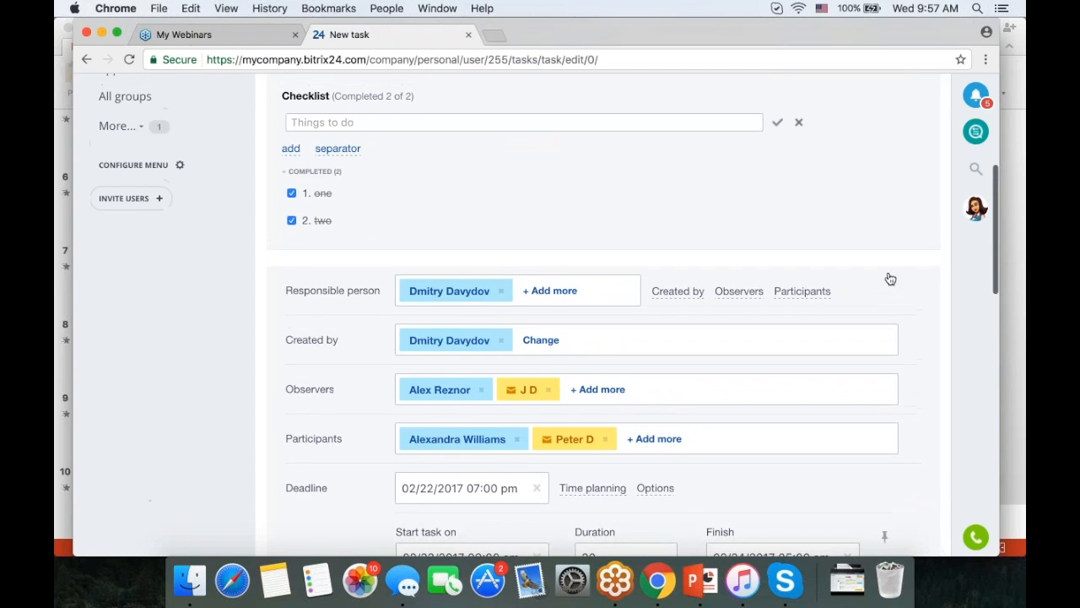
{"action": "scroll", "coordinate": [899, 260], "scroll_direction": "down", "scroll_amount": 6}
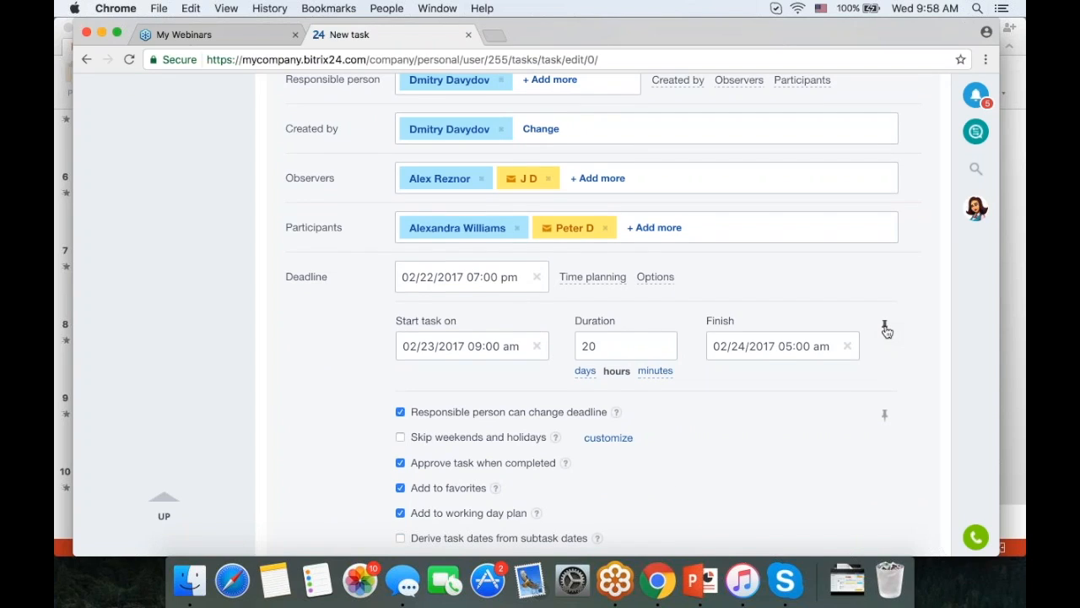
{"action": "scroll", "coordinate": [886, 331], "scroll_direction": "down", "scroll_amount": 10}
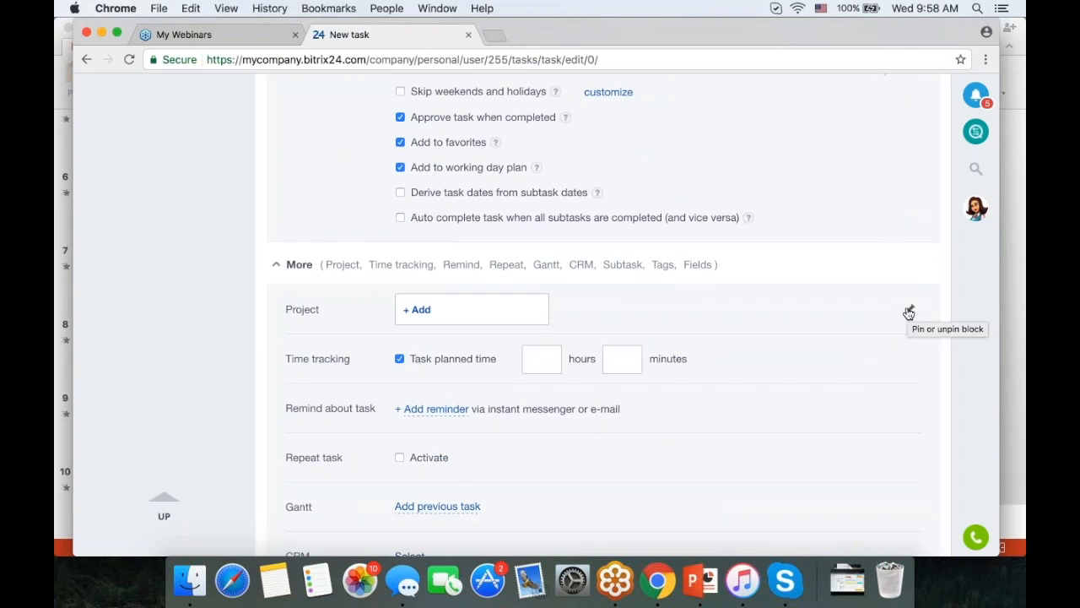
{"action": "left_click", "coordinate": [909, 312]}
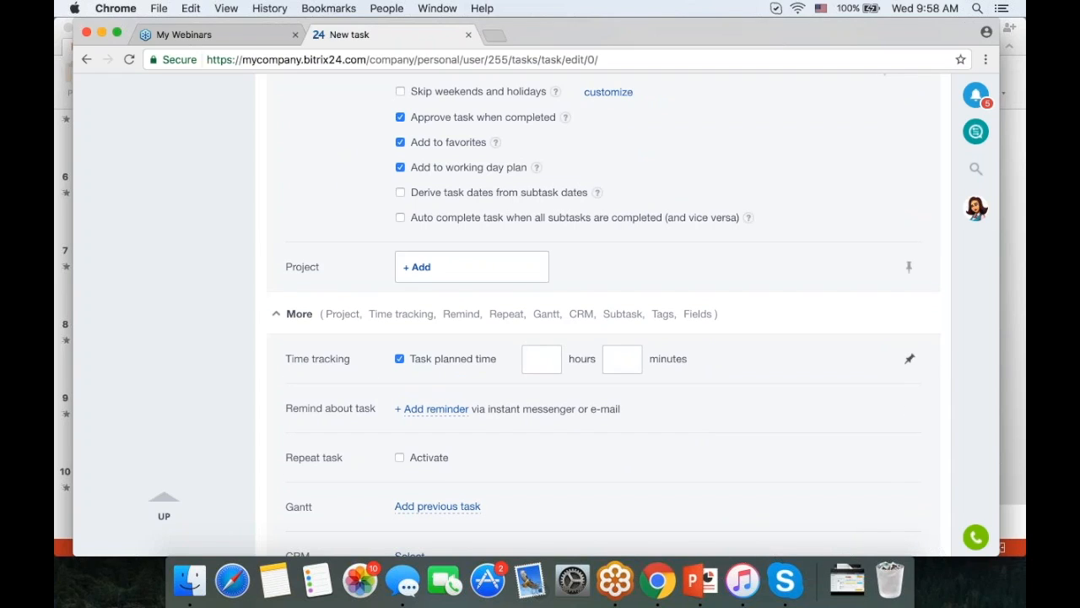
{"action": "left_click", "coordinate": [909, 359]}
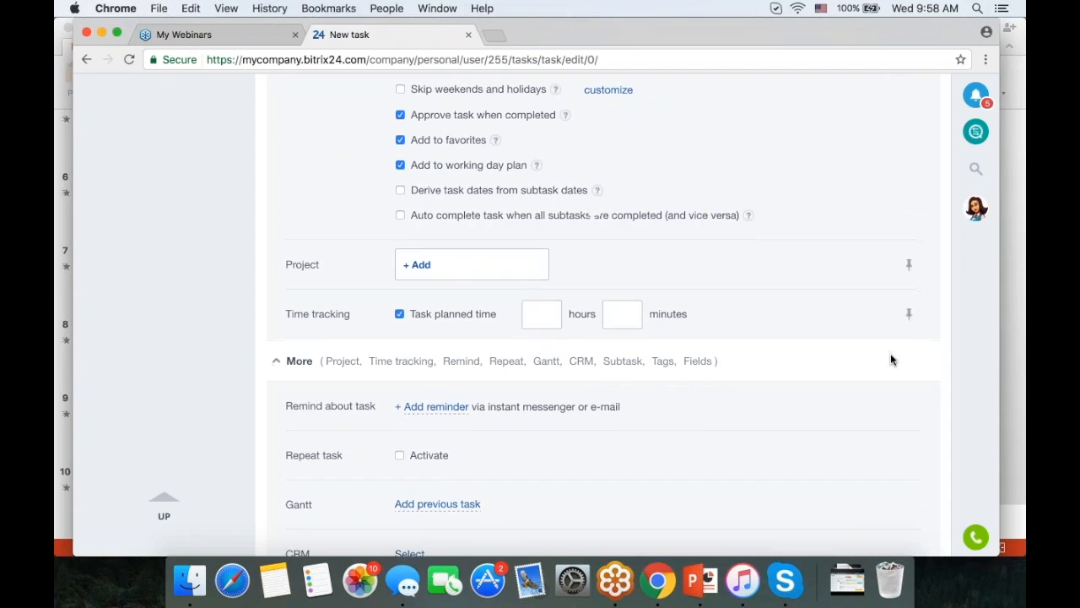
{"action": "scroll", "coordinate": [891, 353], "scroll_direction": "down", "scroll_amount": 1}
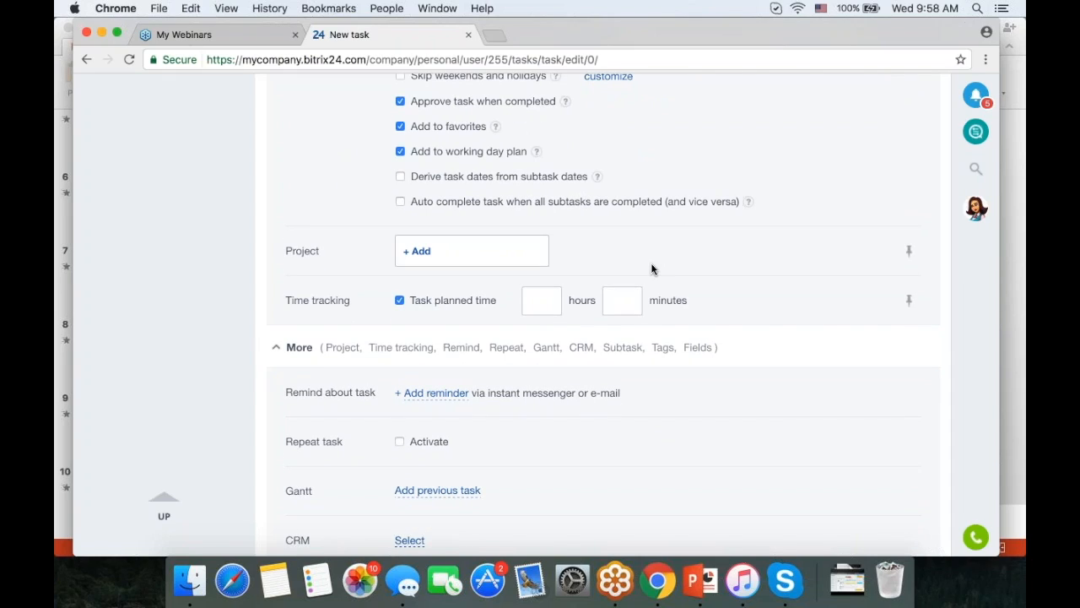
- Set the task's project to Webinars and its planned time to 3 hours
{"action": "left_click", "coordinate": [426, 254]}
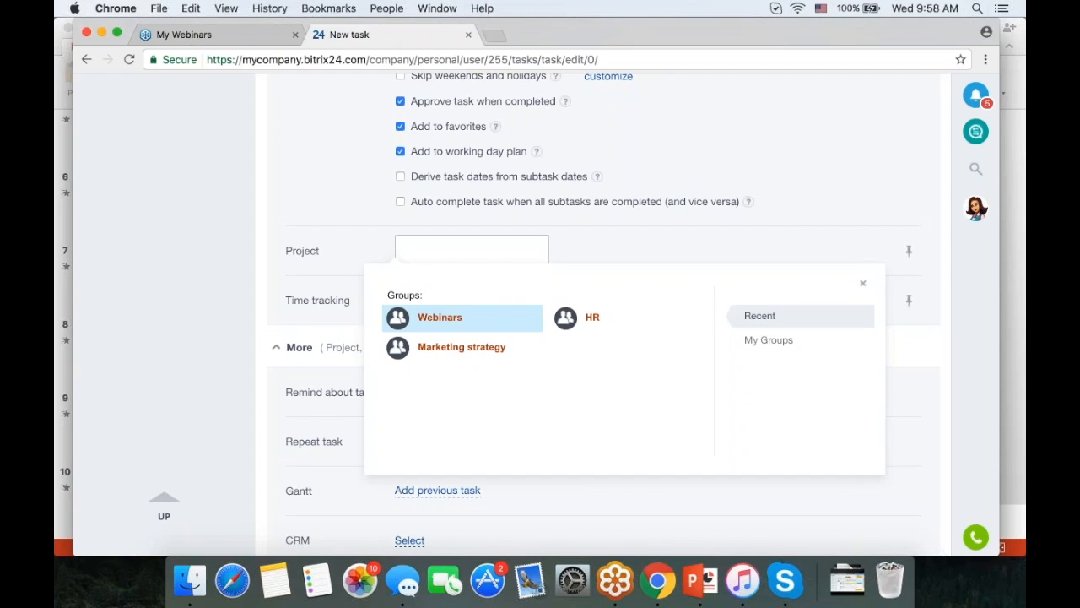
{"action": "left_click", "coordinate": [440, 316]}
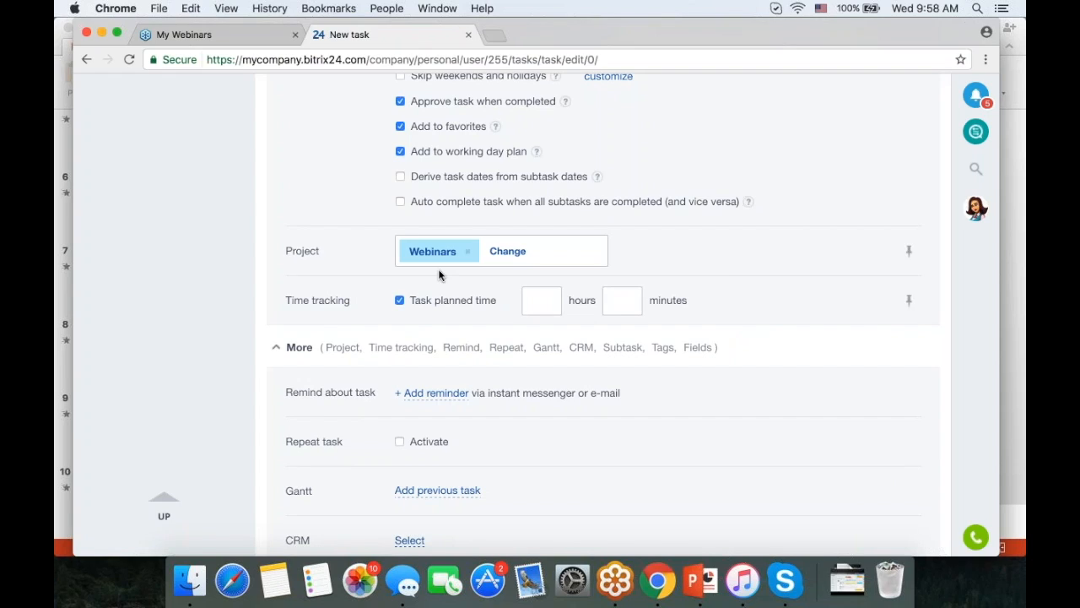
{"action": "left_click", "coordinate": [530, 301]}
{"action": "type", "text": "3"}
{"action": "scroll", "coordinate": [777, 288], "scroll_direction": "down", "scroll_amount": 3}
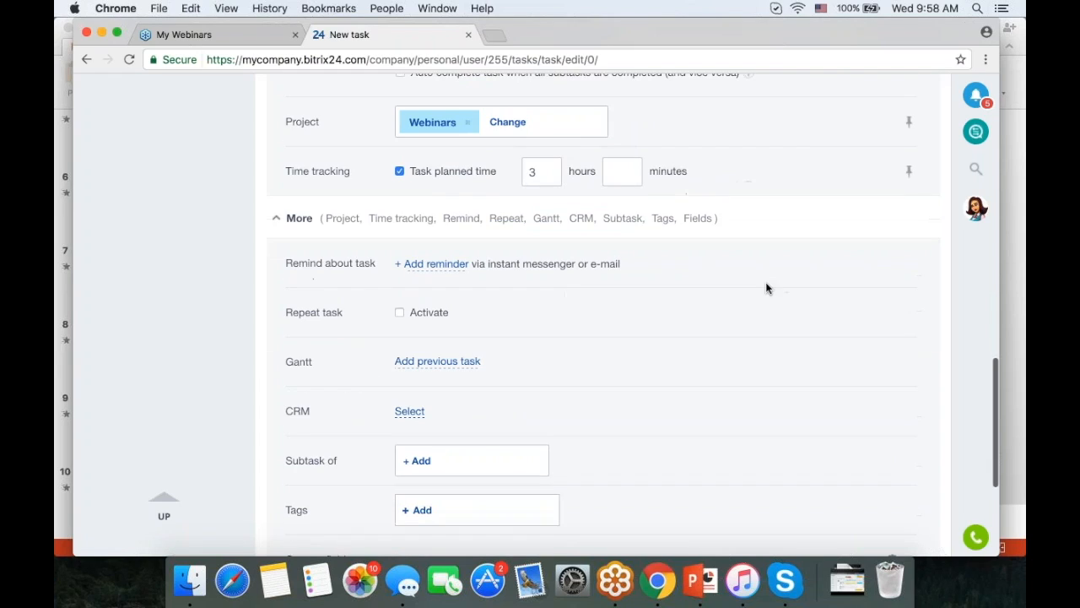
{"action": "left_click", "coordinate": [444, 264]}
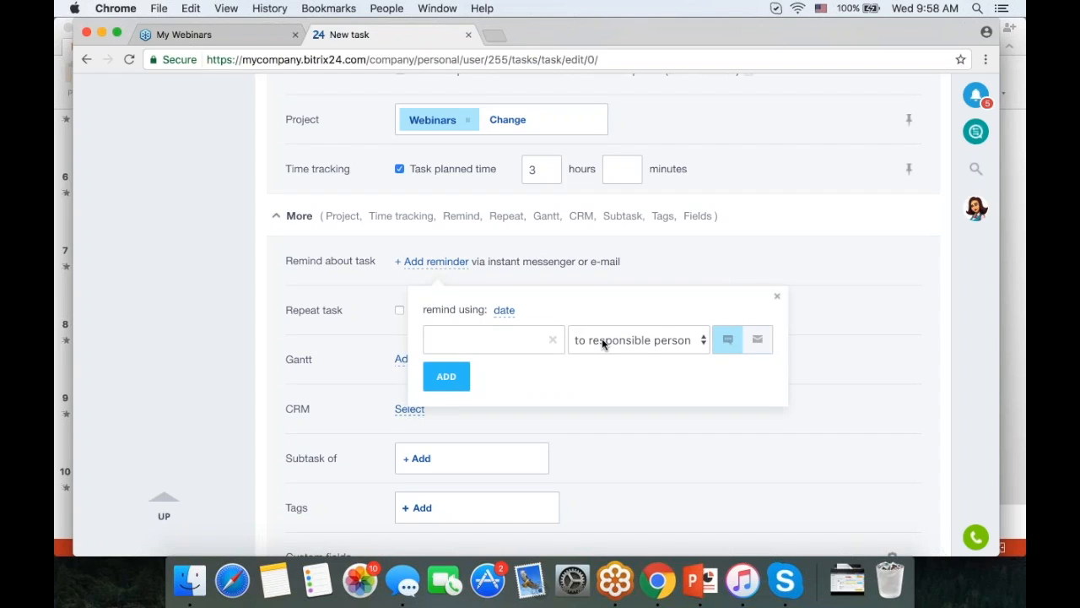
{"action": "left_click", "coordinate": [672, 344]}
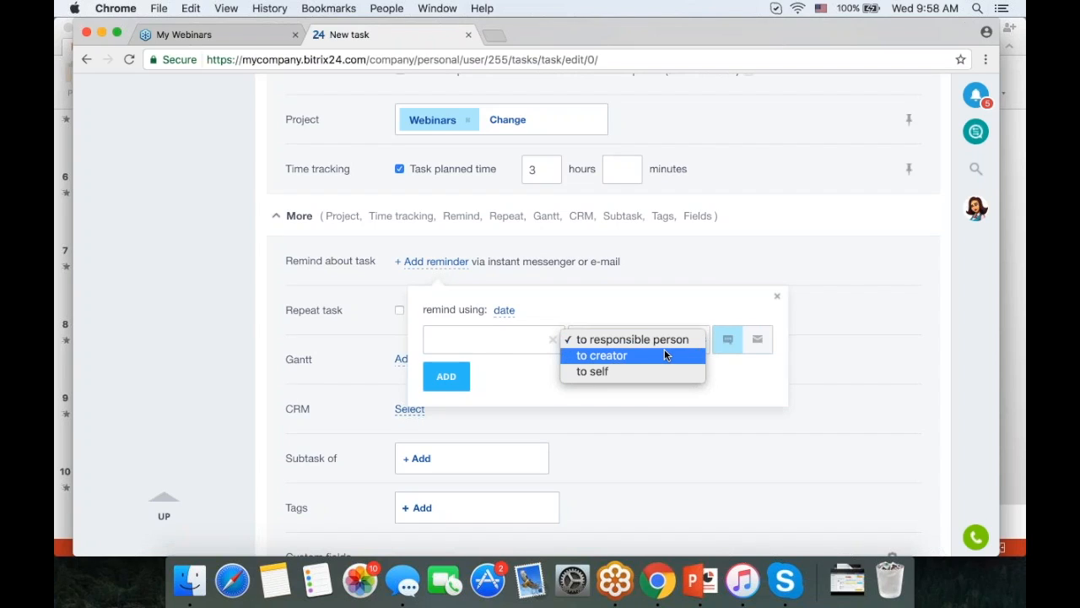
{"action": "left_click", "coordinate": [758, 342]}
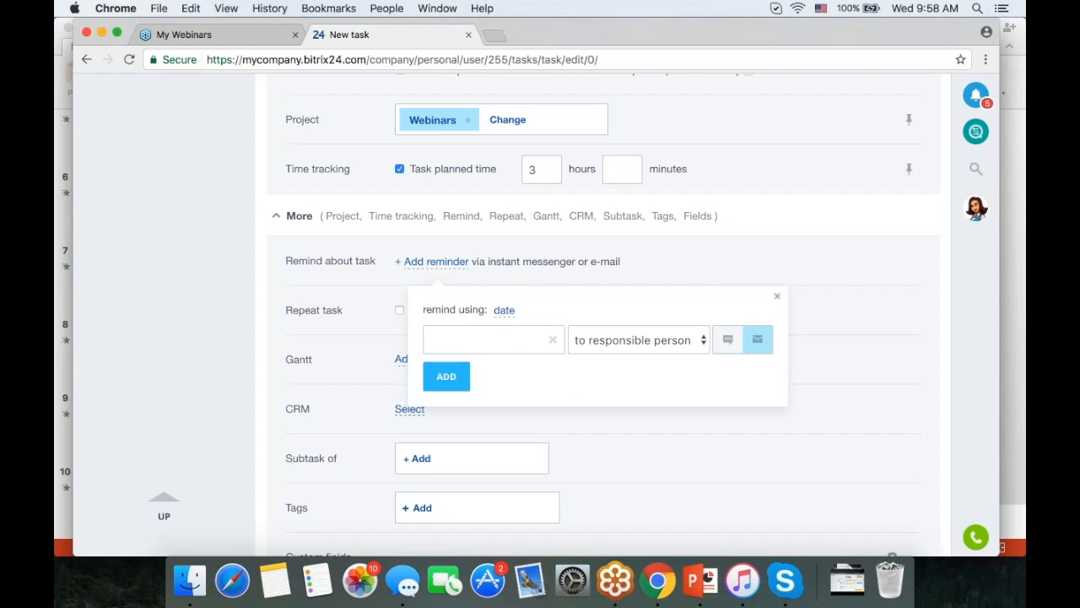
{"action": "left_click", "coordinate": [776, 296]}
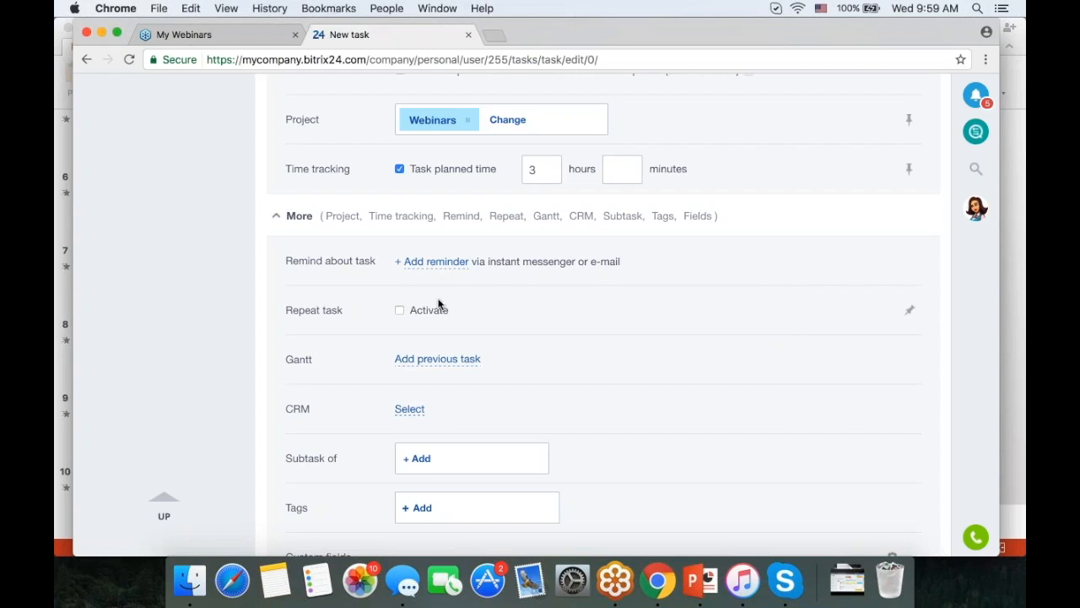
- Turn on task repetition and try a weekly term on Tuesdays and Thursdays
{"action": "left_click", "coordinate": [400, 309]}
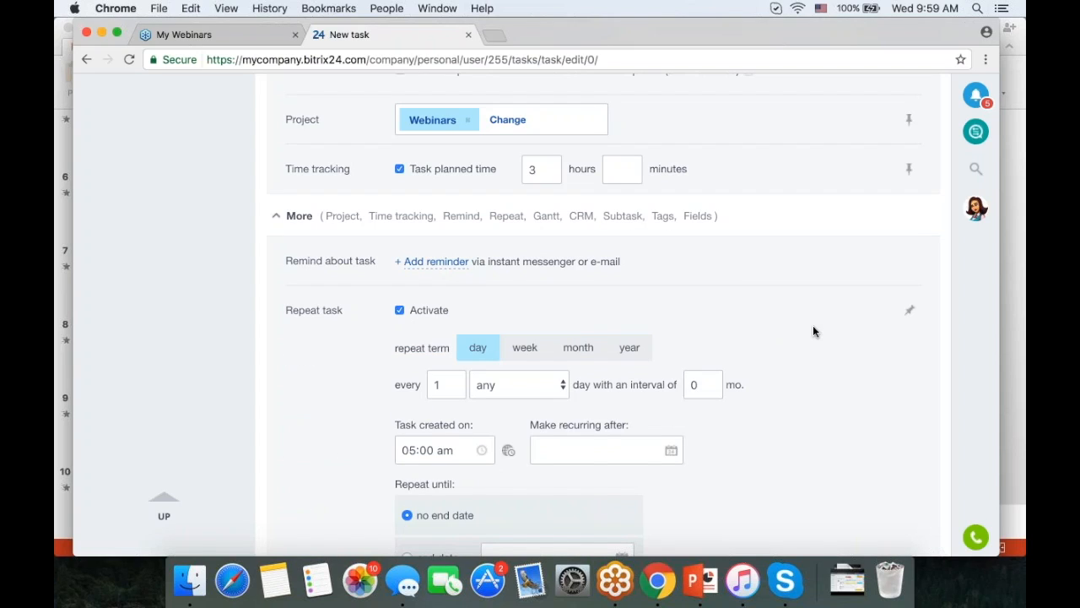
{"action": "scroll", "coordinate": [820, 292], "scroll_direction": "down", "scroll_amount": 2}
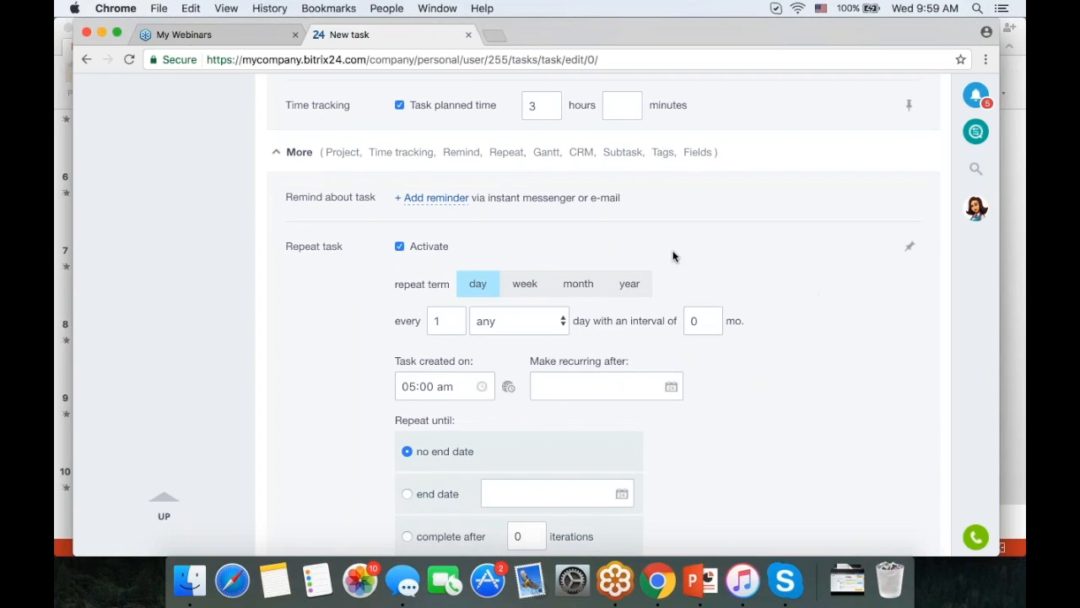
{"action": "left_click", "coordinate": [525, 283]}
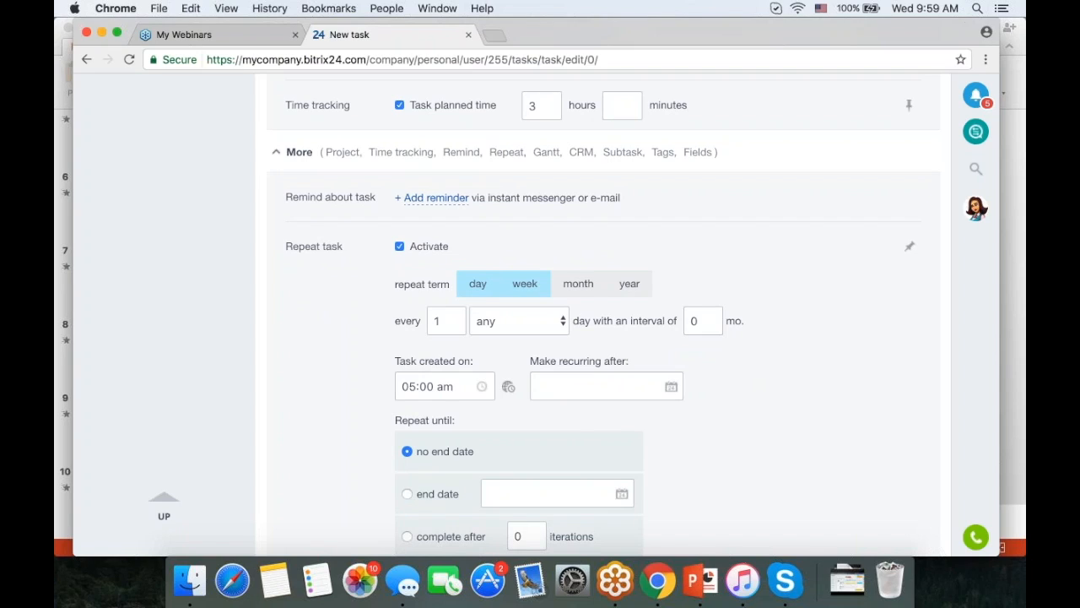
{"action": "left_click", "coordinate": [525, 283]}
{"action": "left_click", "coordinate": [528, 357]}
{"action": "left_click", "coordinate": [636, 358]}
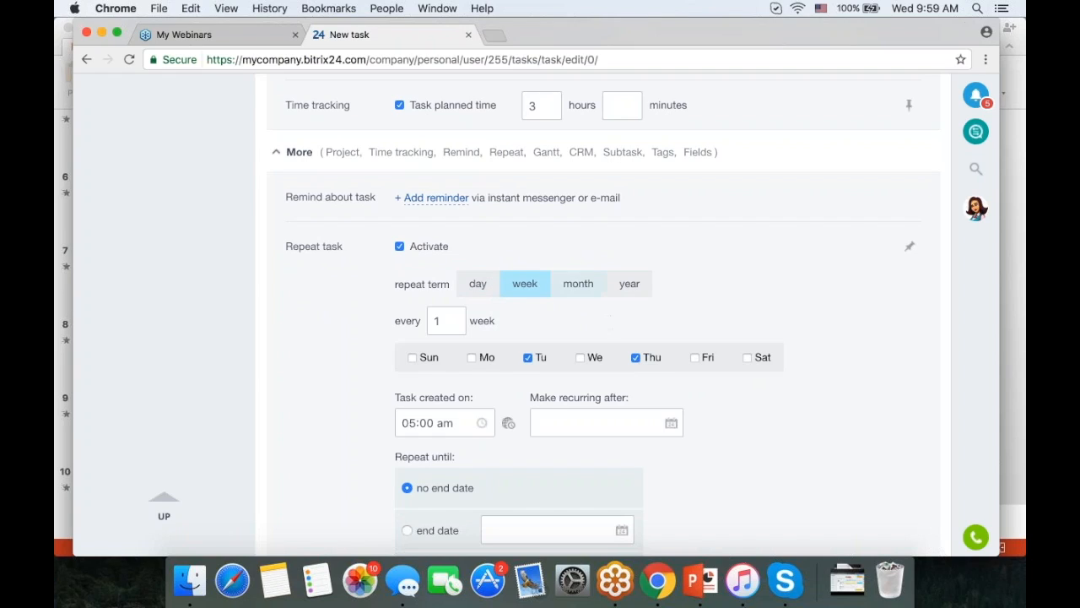
- Switch the repeat term to monthly on the second Tuesday of the month
{"action": "left_click", "coordinate": [578, 283]}
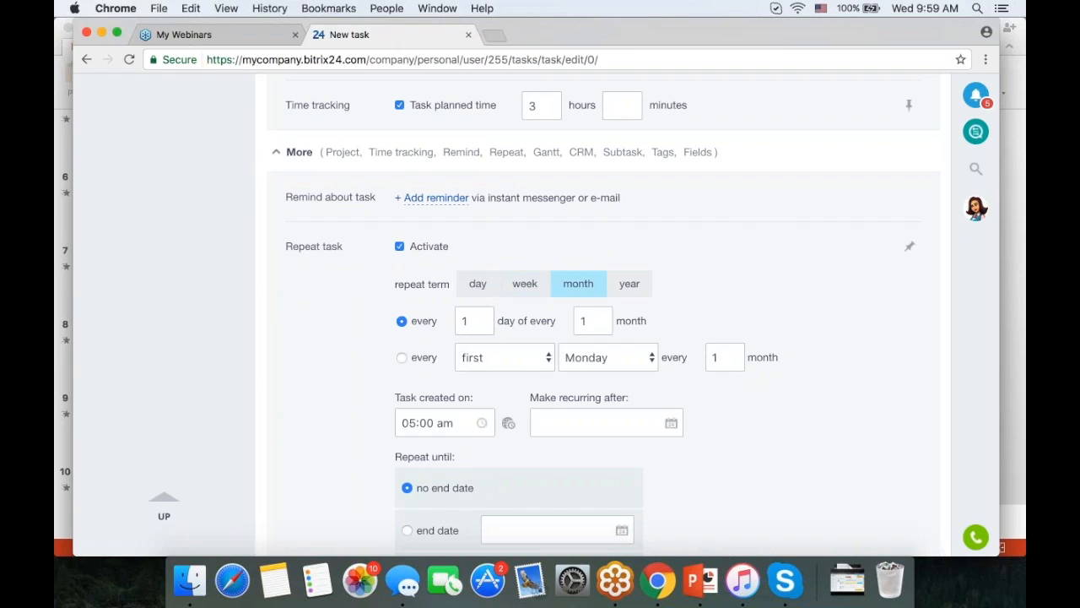
{"action": "left_click", "coordinate": [544, 361]}
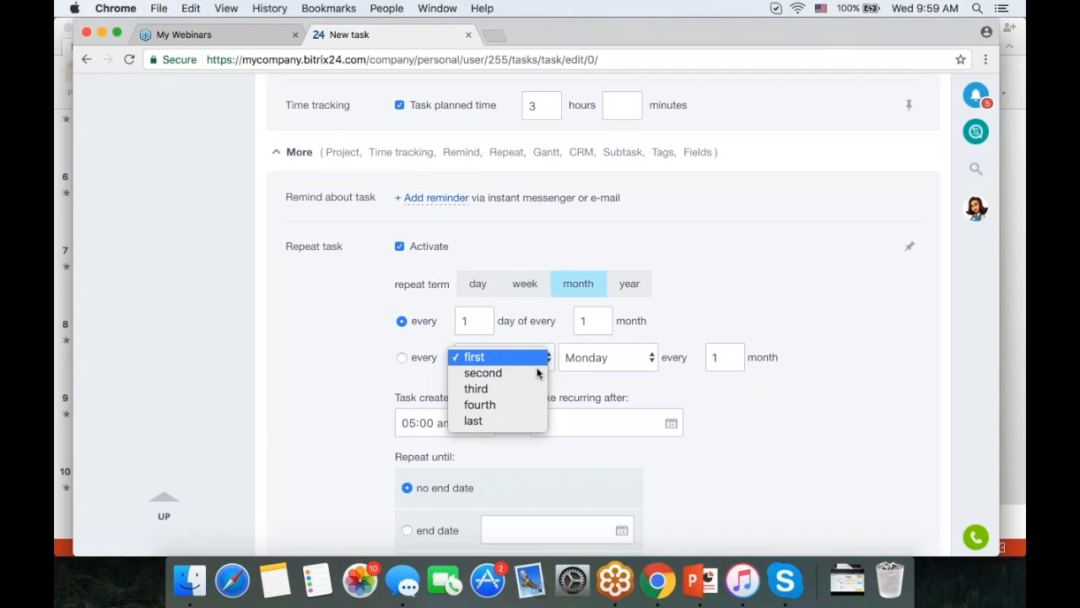
{"action": "left_click", "coordinate": [482, 372]}
{"action": "left_click", "coordinate": [609, 354]}
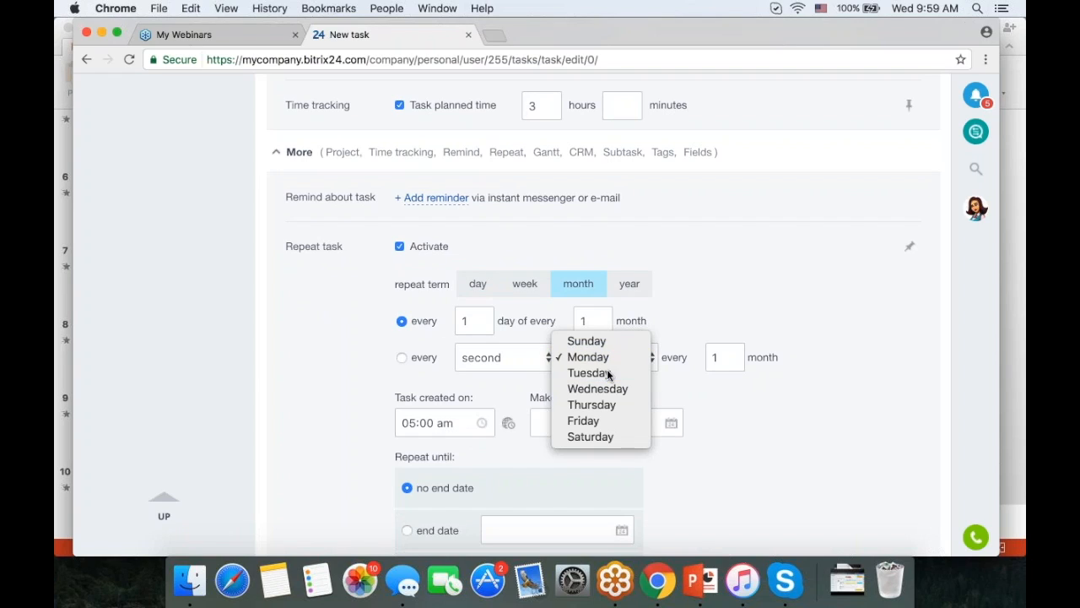
{"action": "left_click", "coordinate": [608, 372]}
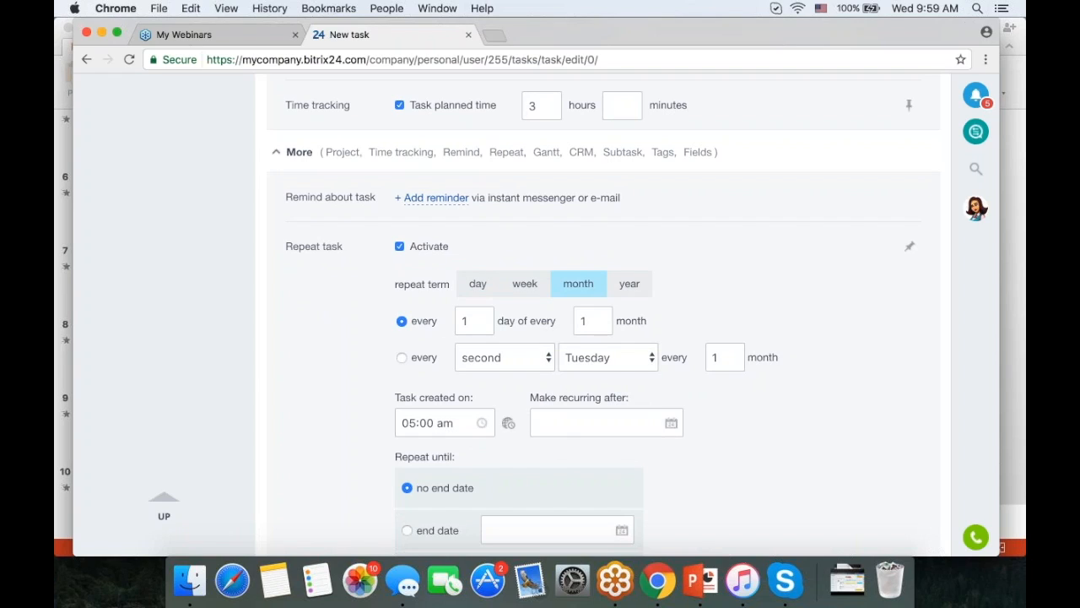
{"action": "scroll", "coordinate": [829, 309], "scroll_direction": "down", "scroll_amount": 3}
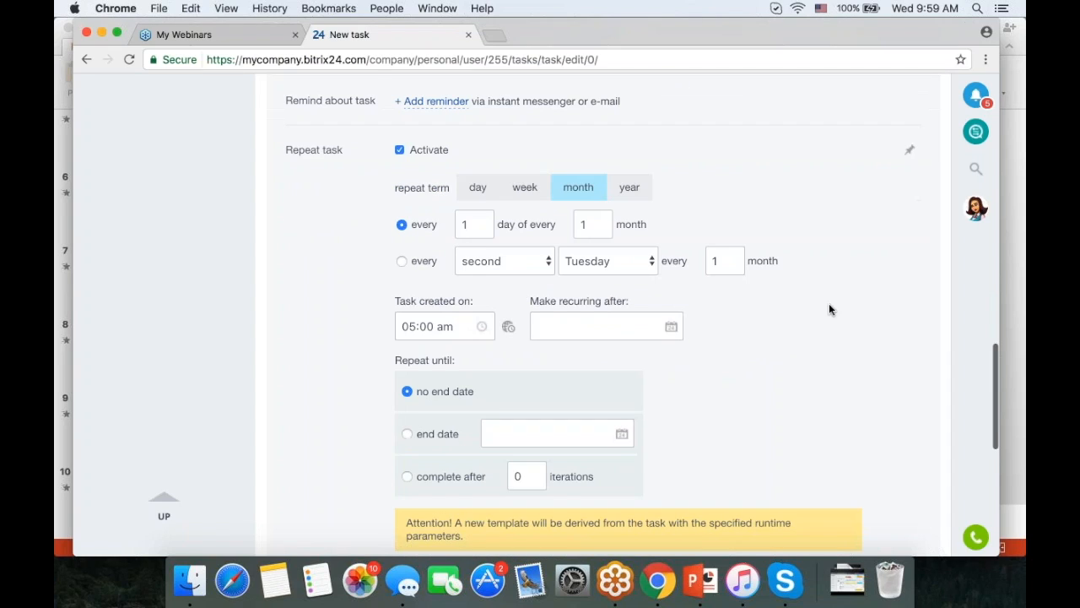
{"action": "scroll", "coordinate": [737, 283], "scroll_direction": "down", "scroll_amount": 3}
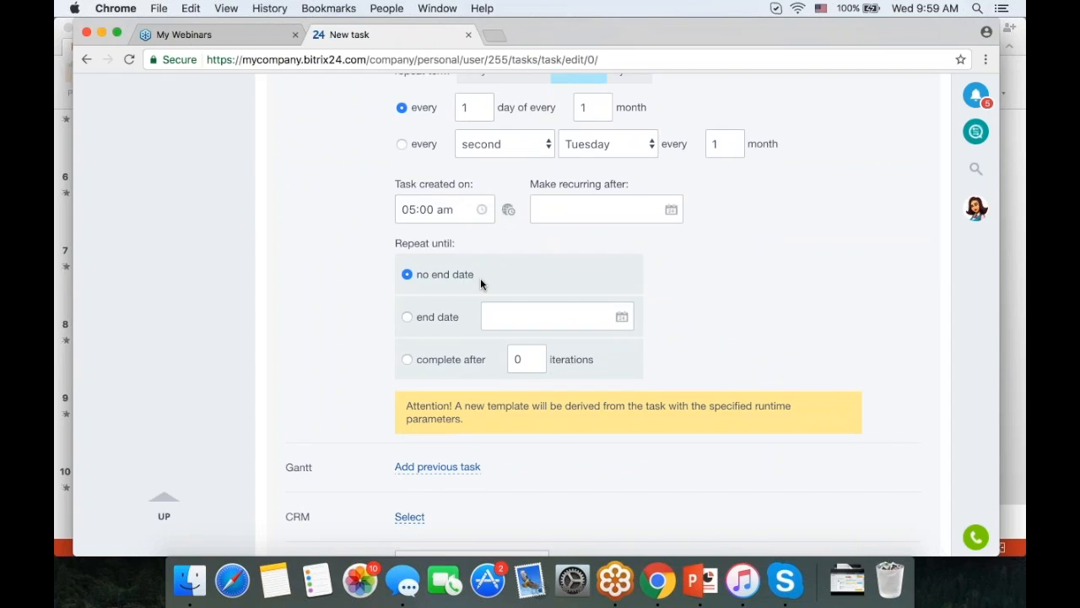
- Make the repetition end after 5 iterations instead of on an end date
{"action": "left_click", "coordinate": [407, 317]}
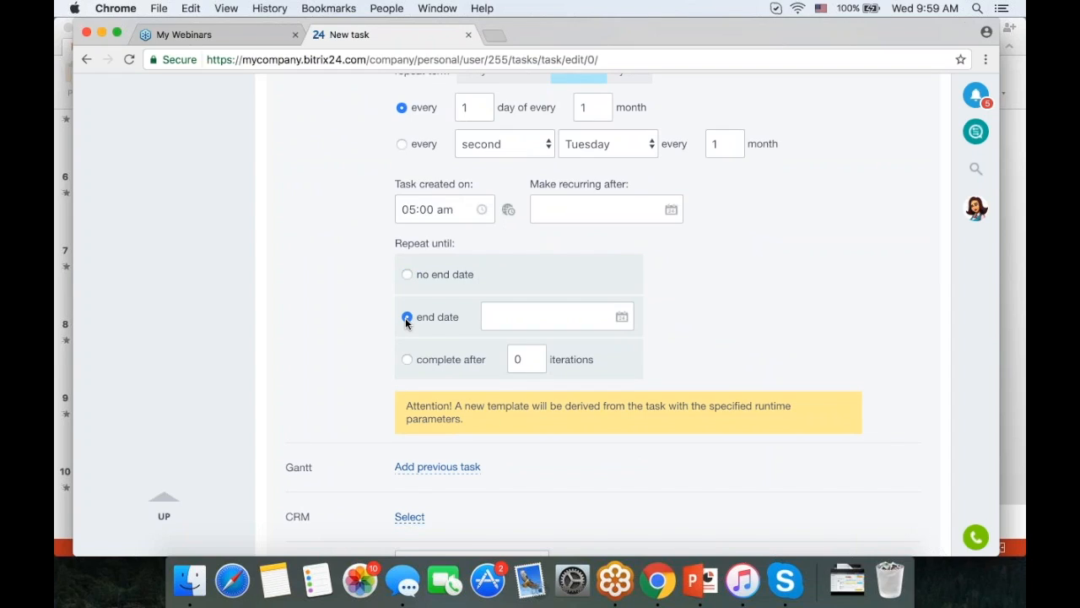
{"action": "left_click", "coordinate": [621, 318]}
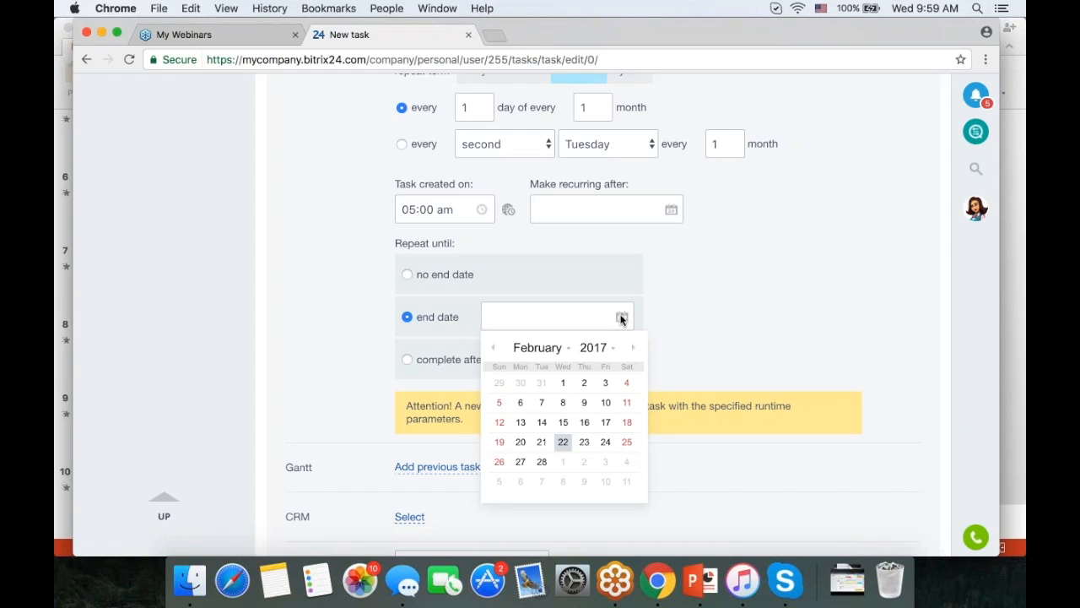
{"action": "left_click", "coordinate": [756, 314]}
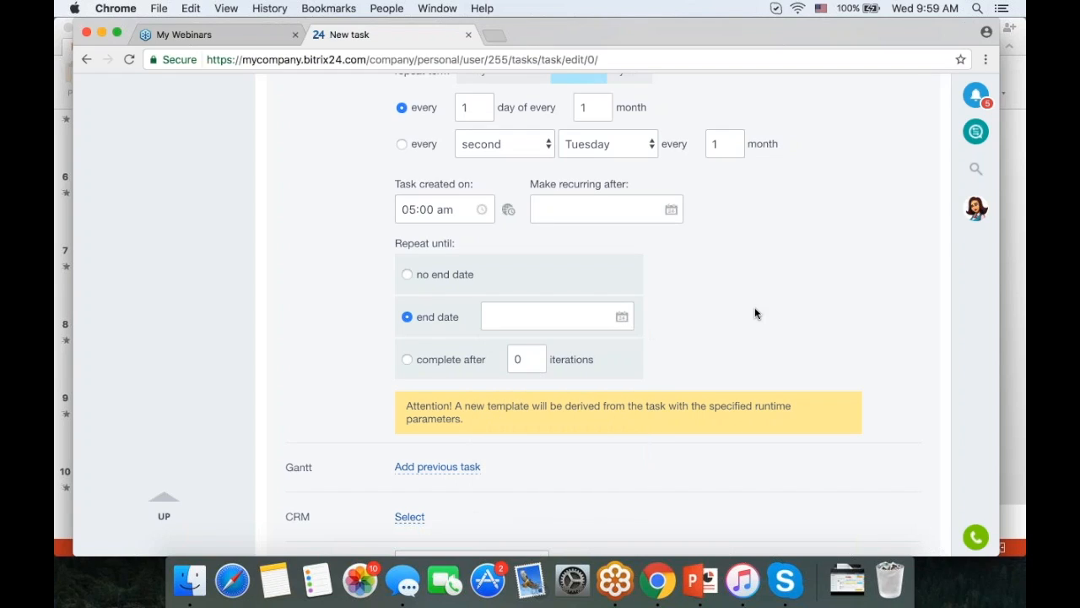
{"action": "left_click", "coordinate": [417, 361]}
{"action": "left_click", "coordinate": [527, 359]}
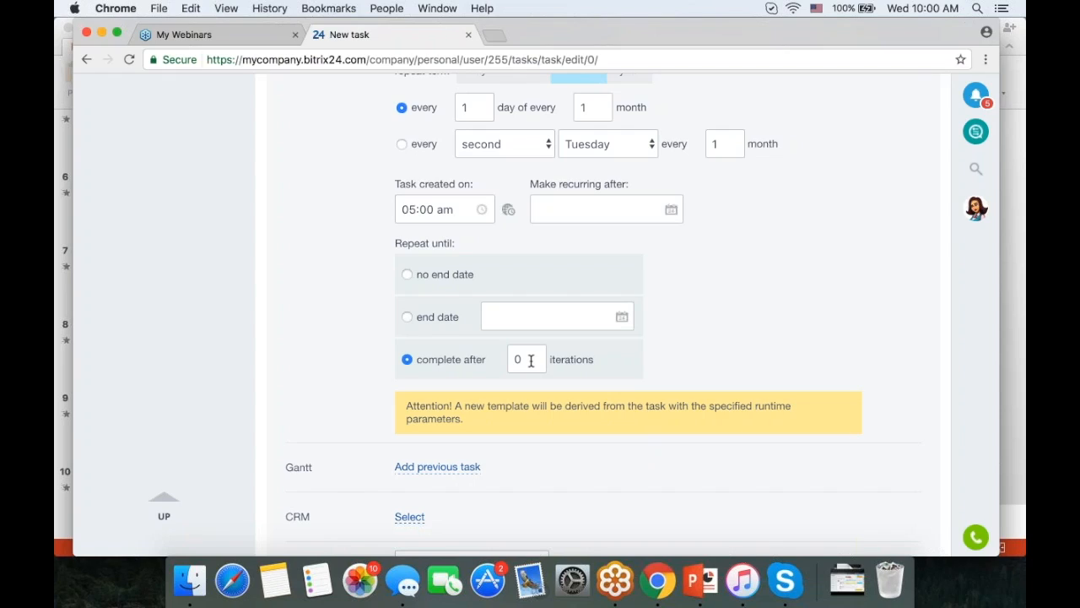
{"action": "key", "text": "BackSpace"}
{"action": "type", "text": "5"}
{"action": "scroll", "coordinate": [720, 335], "scroll_direction": "down", "scroll_amount": 2}
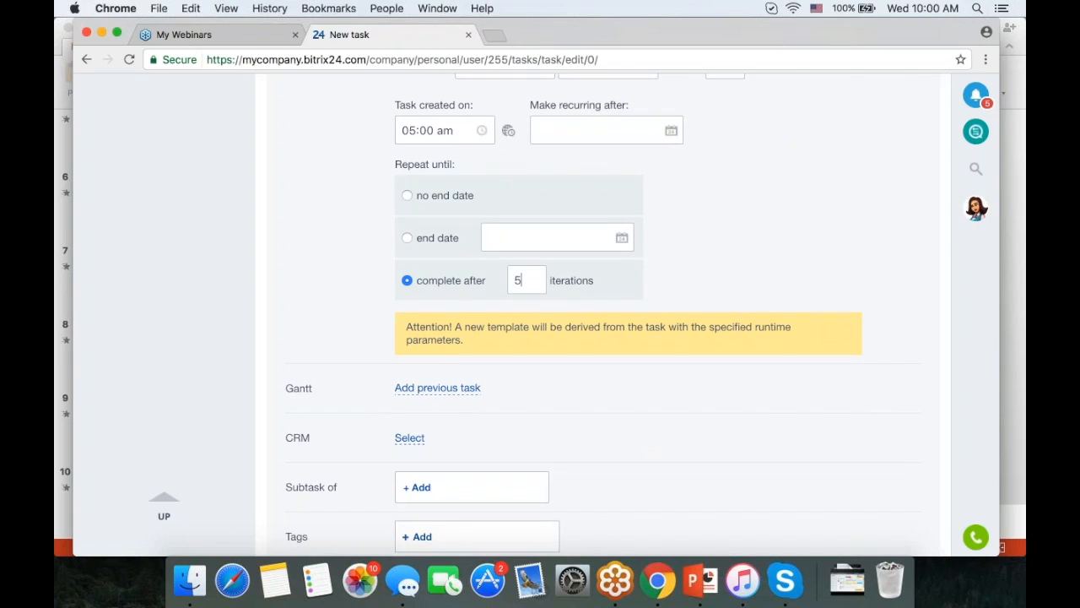
{"action": "scroll", "coordinate": [551, 278], "scroll_direction": "down", "scroll_amount": 2}
{"action": "scroll", "coordinate": [717, 319], "scroll_direction": "down", "scroll_amount": 1}
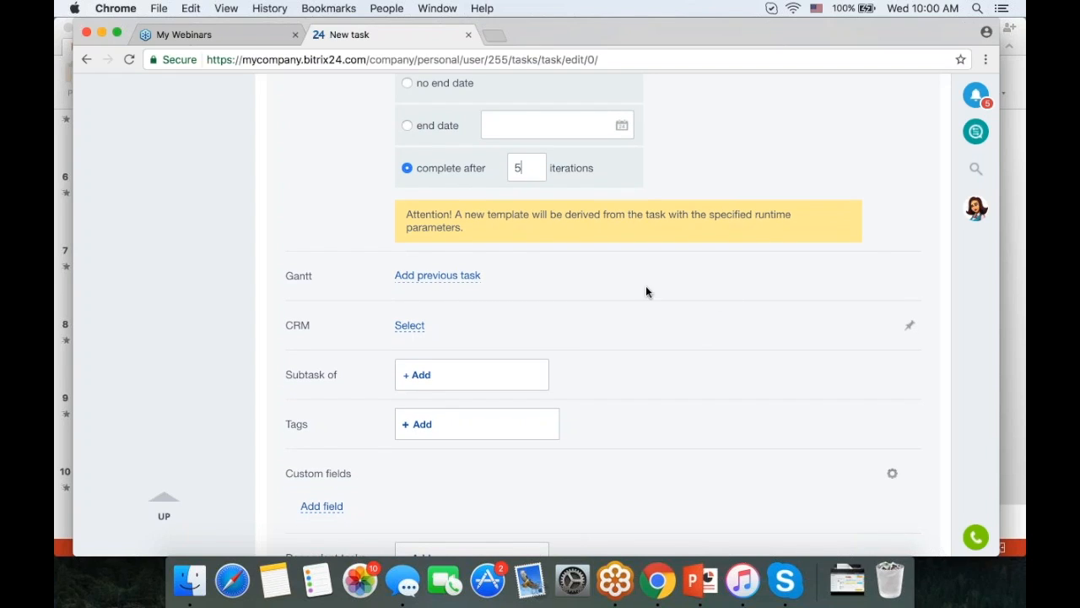
{"action": "left_click", "coordinate": [475, 282]}
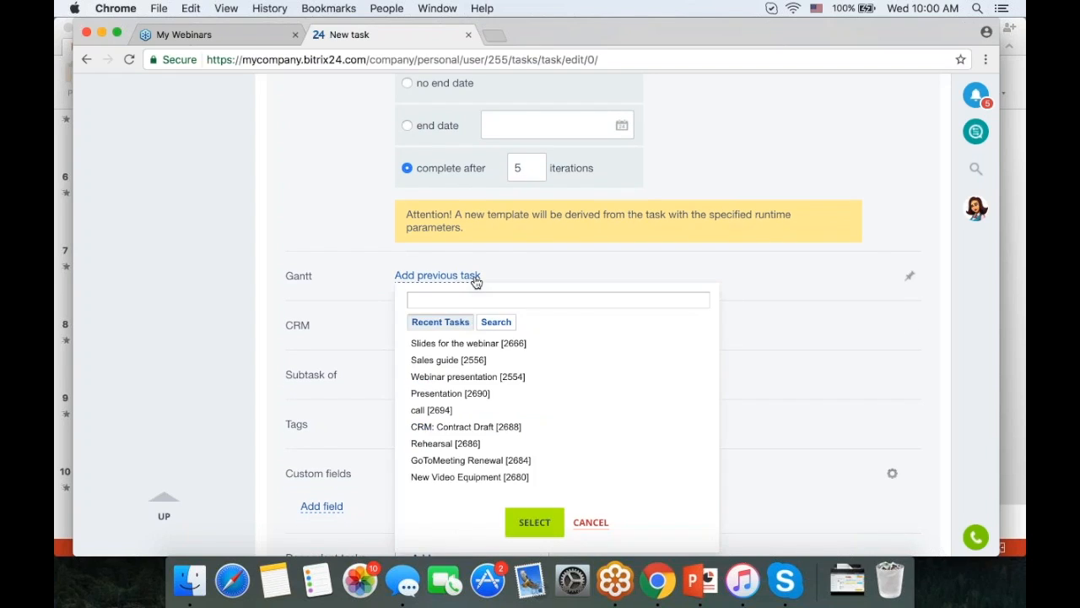
{"action": "left_click", "coordinate": [802, 287]}
{"action": "scroll", "coordinate": [801, 287], "scroll_direction": "down", "scroll_amount": 2}
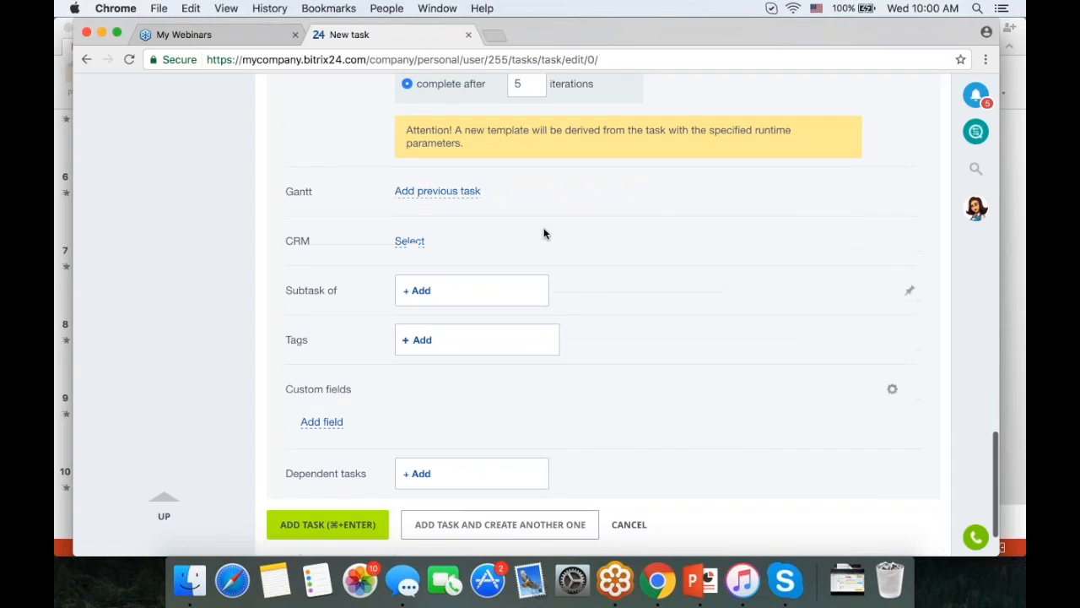
{"action": "left_click", "coordinate": [407, 244]}
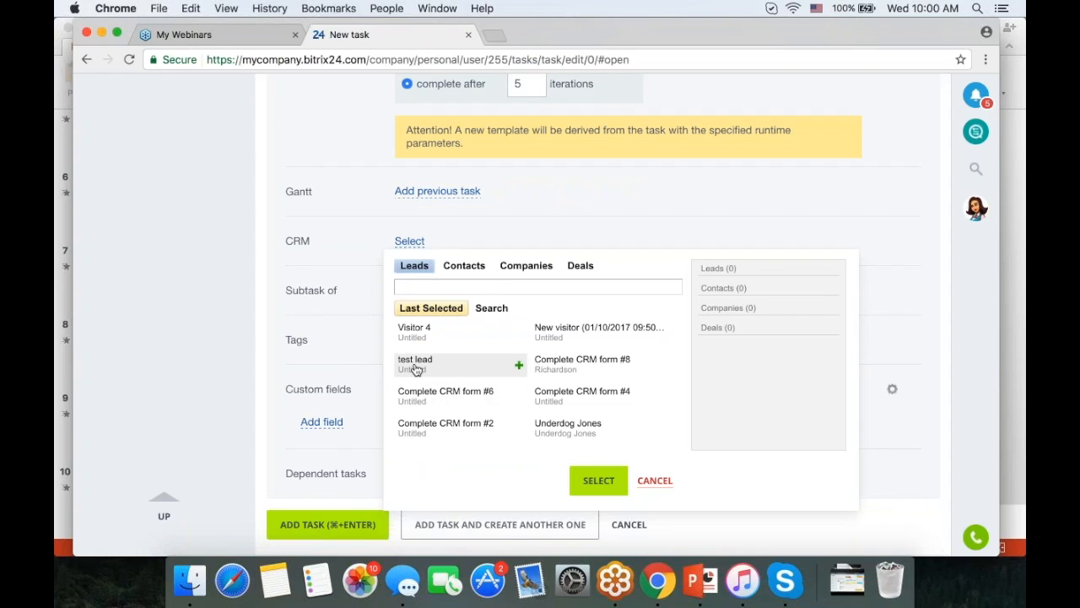
{"action": "left_click", "coordinate": [415, 365]}
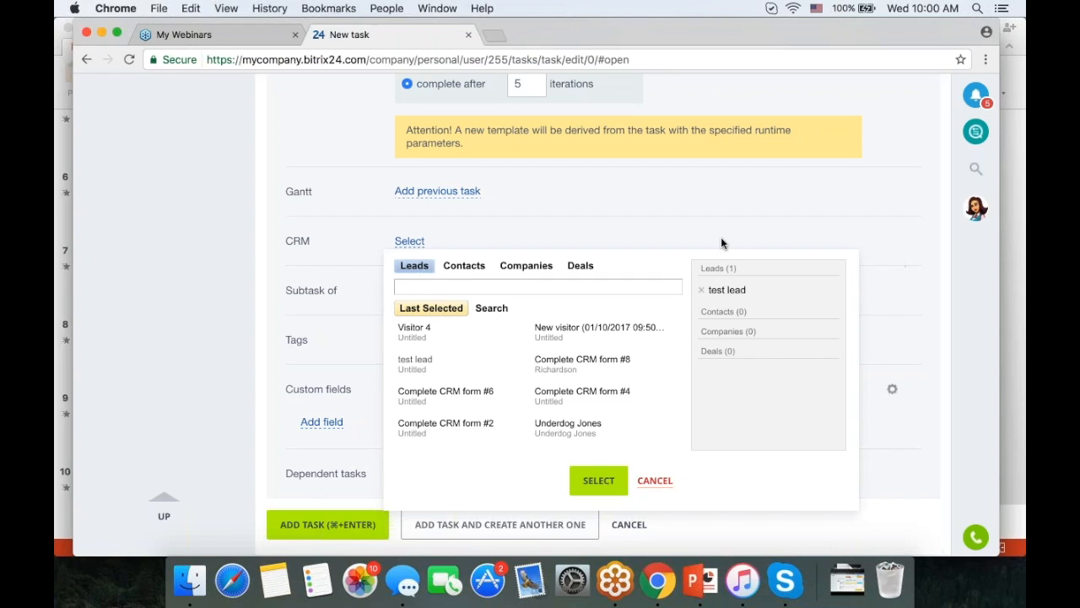
{"action": "left_click", "coordinate": [550, 335]}
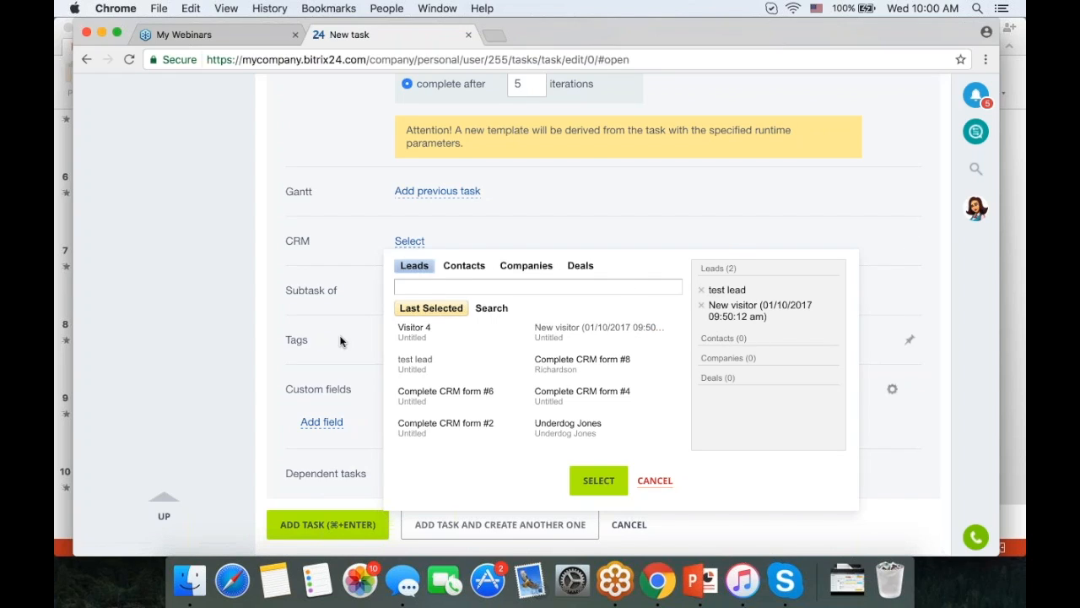
{"action": "left_click", "coordinate": [655, 481]}
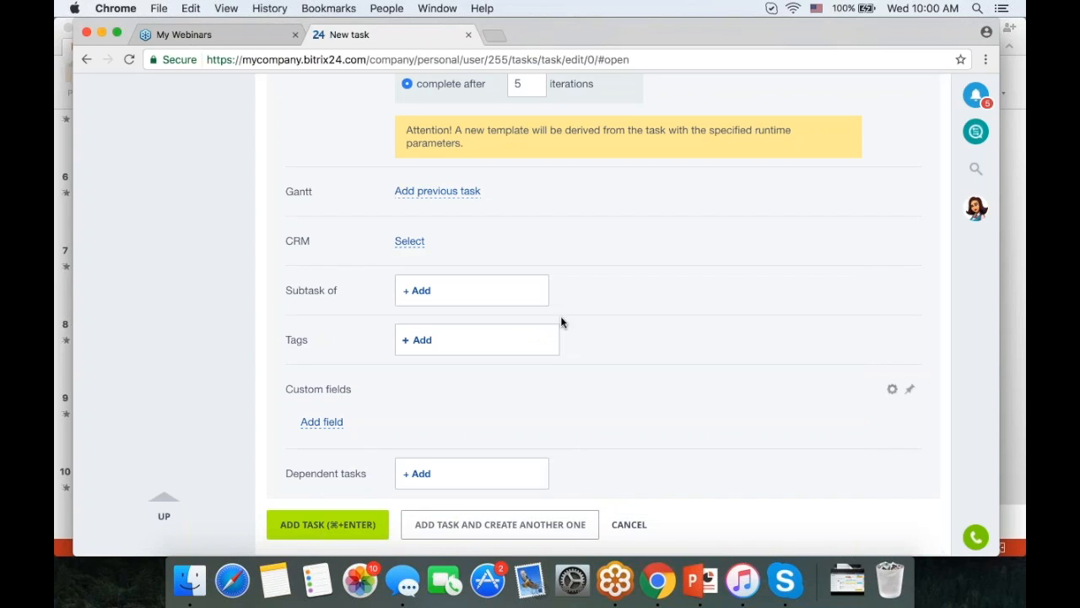
{"action": "left_click", "coordinate": [420, 339]}
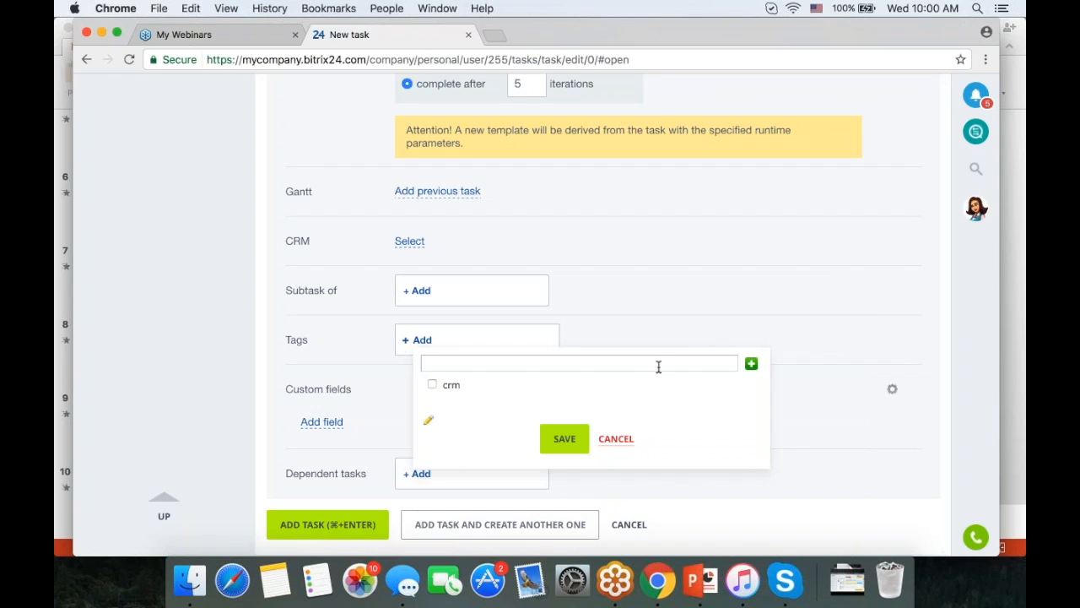
{"action": "left_click", "coordinate": [616, 438]}
{"action": "scroll", "coordinate": [641, 405], "scroll_direction": "down", "scroll_amount": 2}
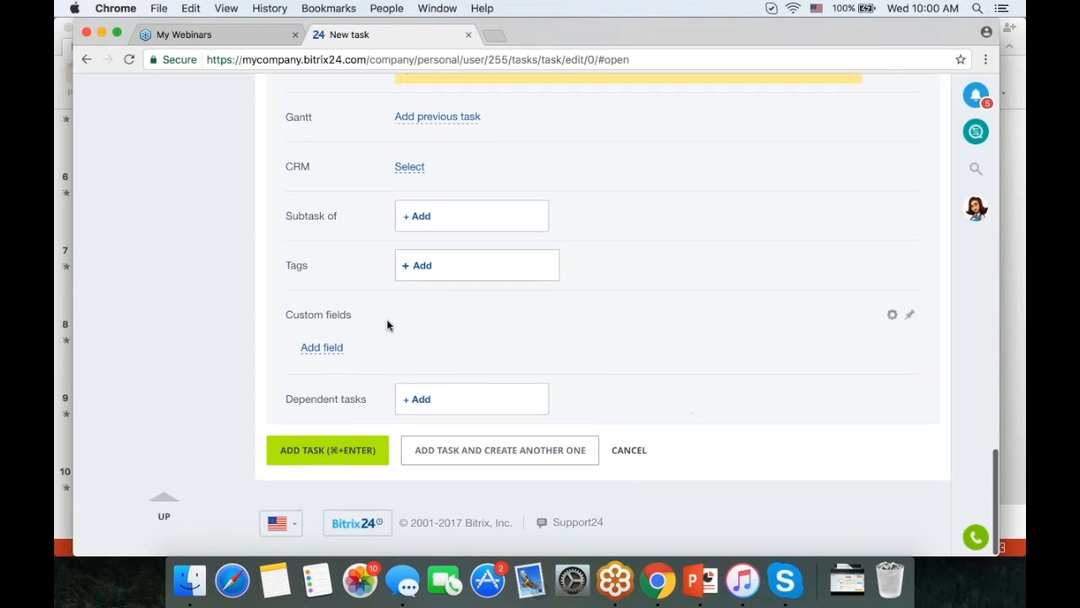
- Add a required Text custom field named Color
{"action": "left_click", "coordinate": [319, 351]}
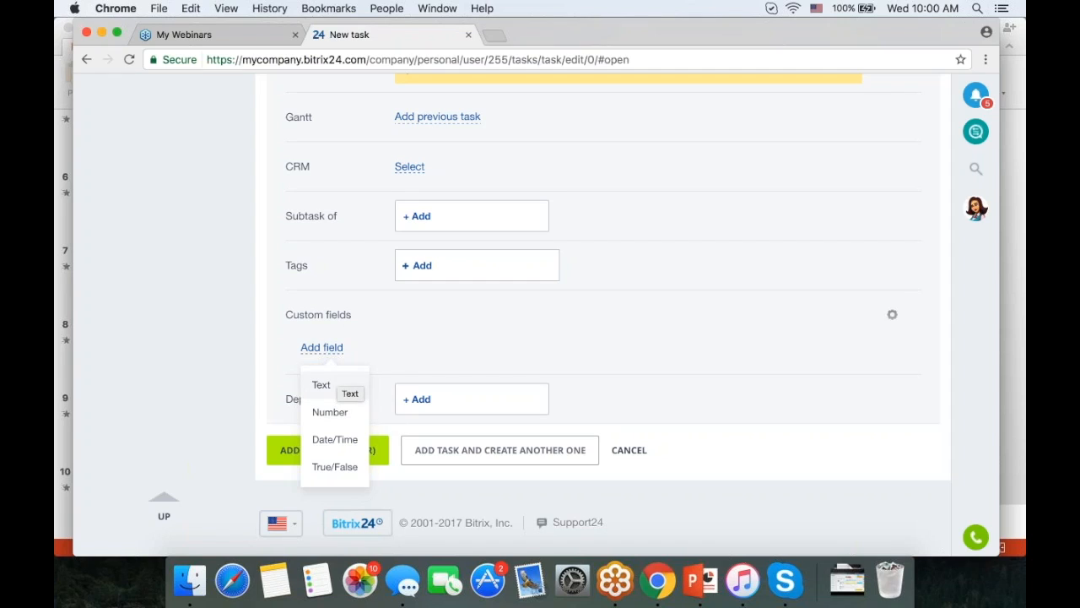
{"action": "left_click", "coordinate": [336, 385]}
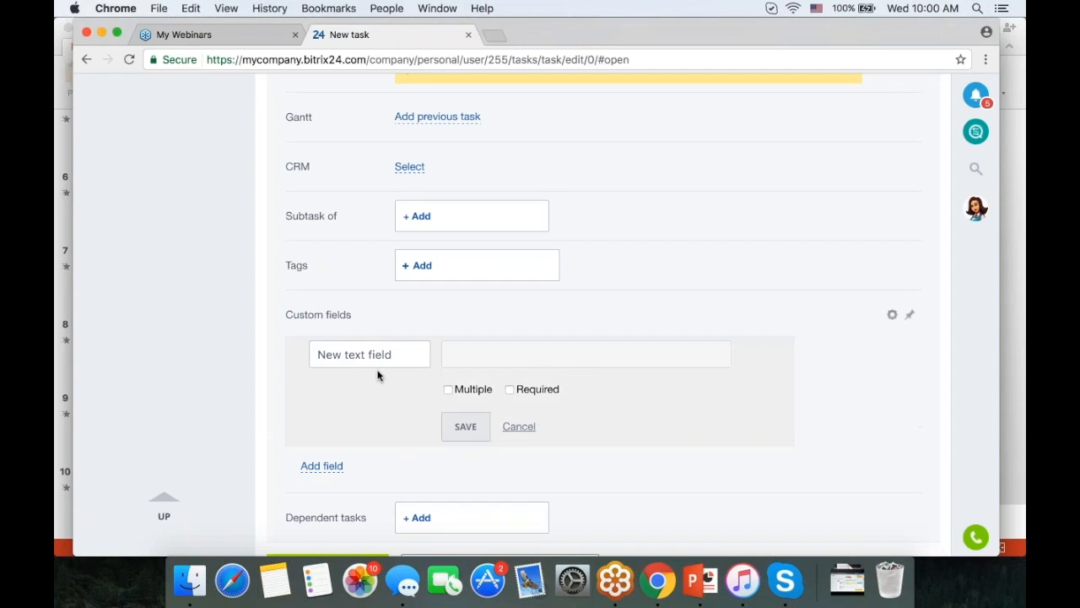
{"action": "left_click_drag", "start_coordinate": [393, 354], "coordinate": [318, 354]}
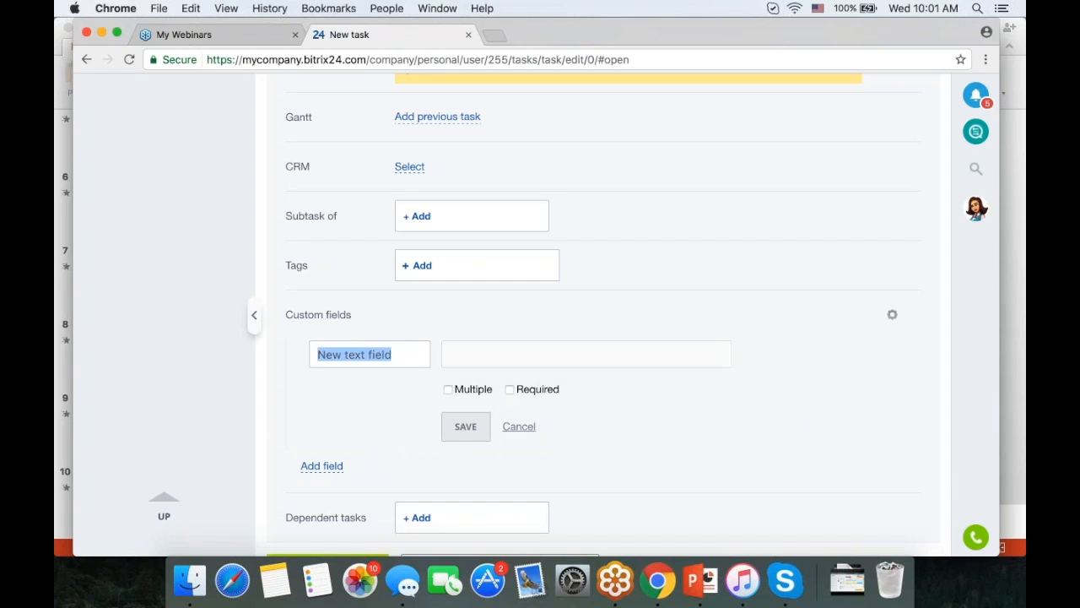
{"action": "type", "text": "Color"}
{"action": "left_click", "coordinate": [509, 389]}
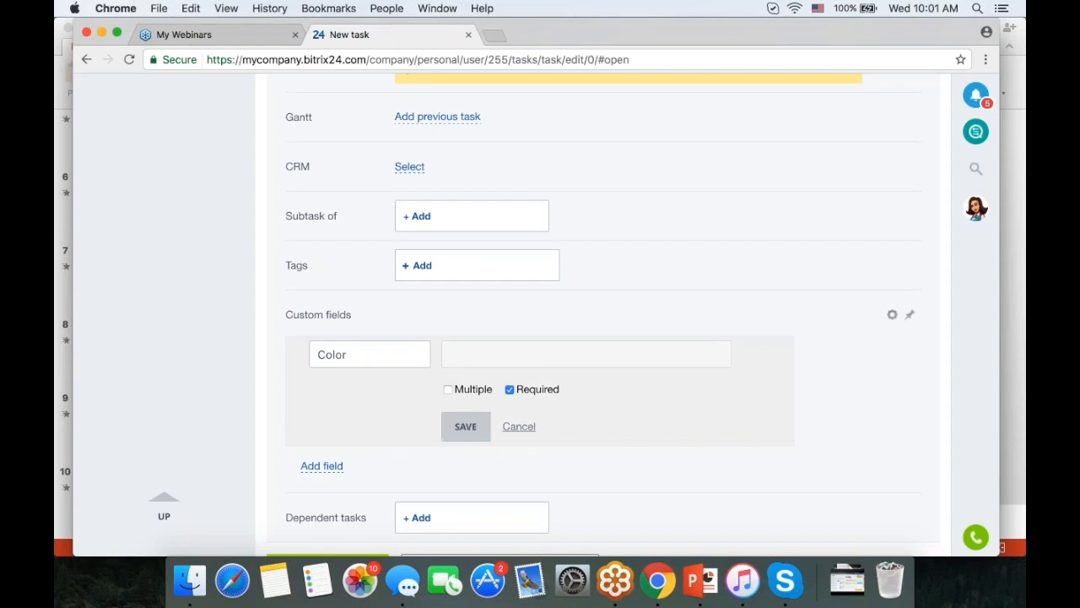
{"action": "left_click", "coordinate": [465, 426]}
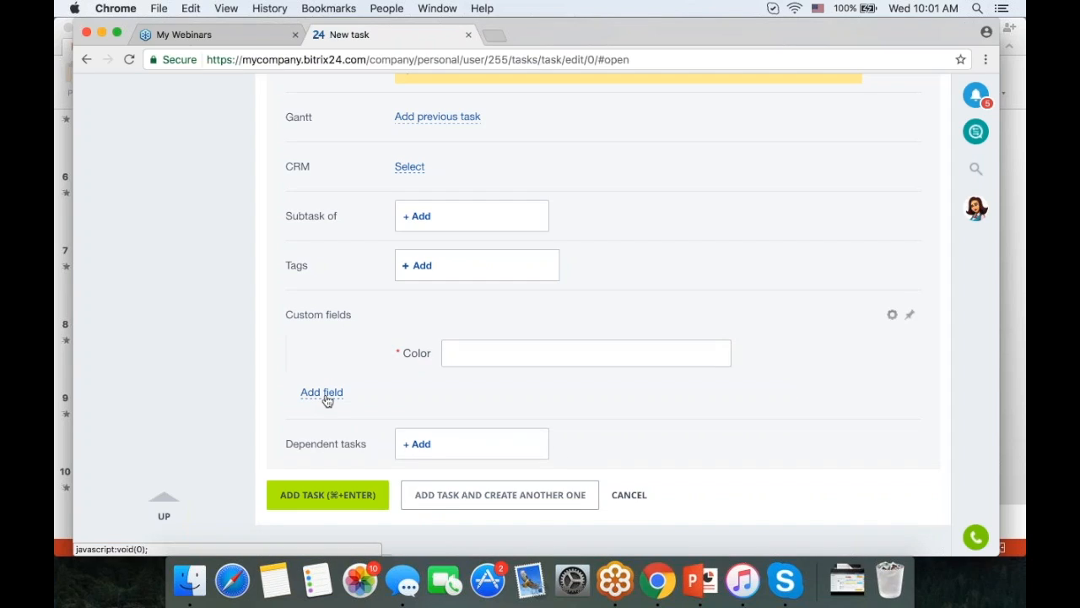
- Add a required Number custom field named Budget
{"action": "left_click", "coordinate": [322, 393]}
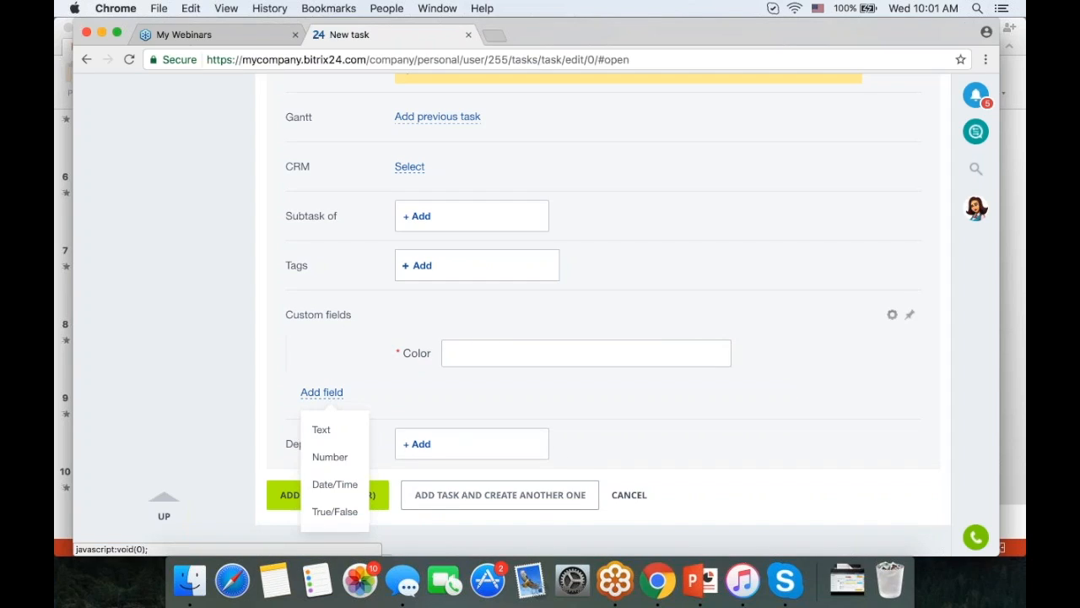
{"action": "left_click", "coordinate": [338, 457]}
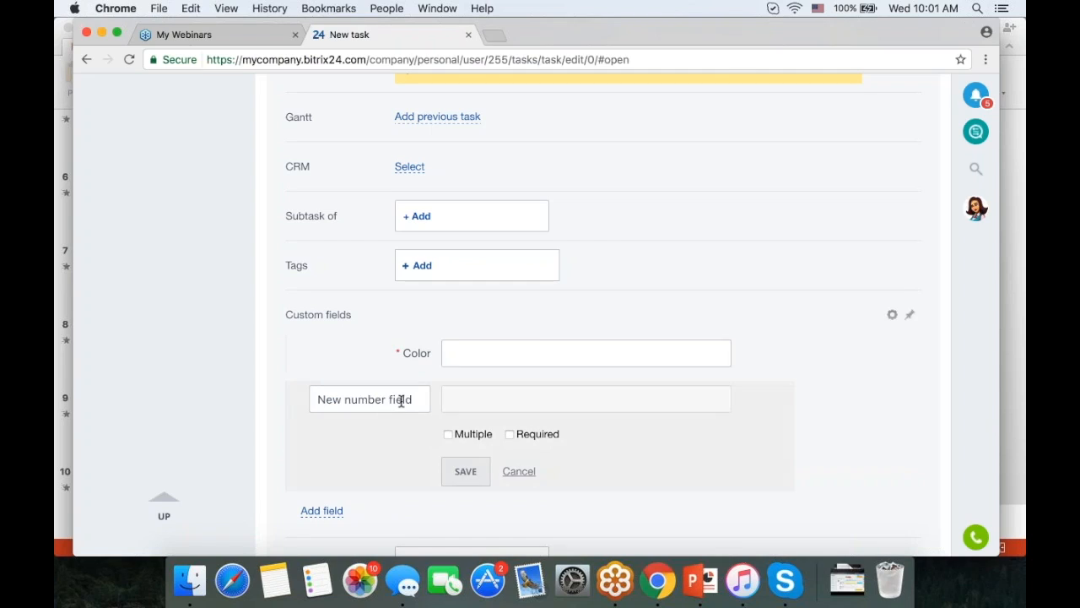
{"action": "left_click_drag", "start_coordinate": [417, 399], "coordinate": [270, 390]}
{"action": "type", "text": "Budget"}
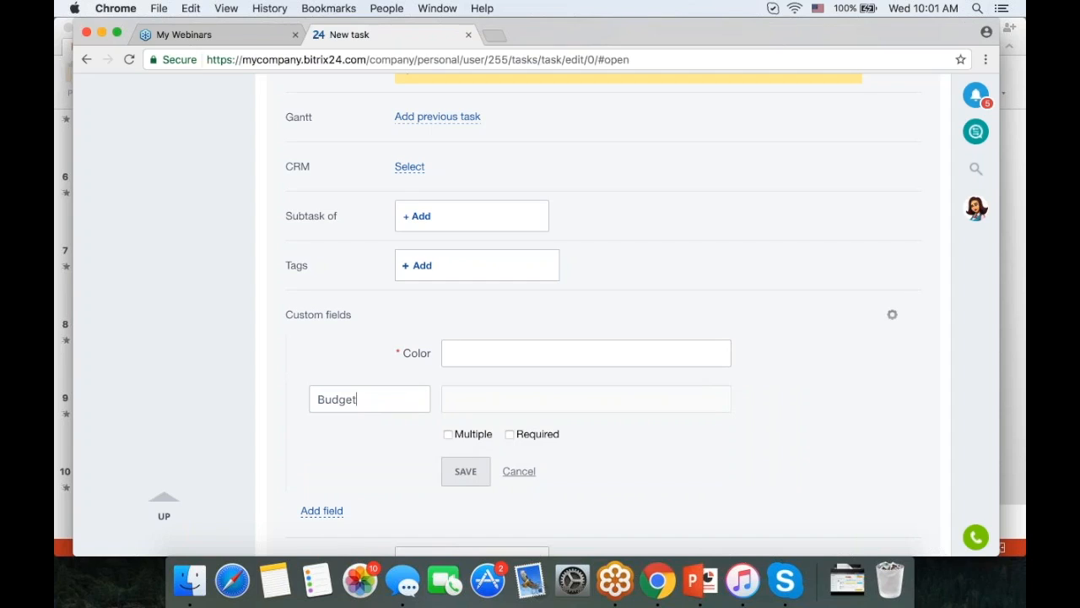
{"action": "left_click", "coordinate": [510, 433]}
{"action": "left_click", "coordinate": [472, 472]}
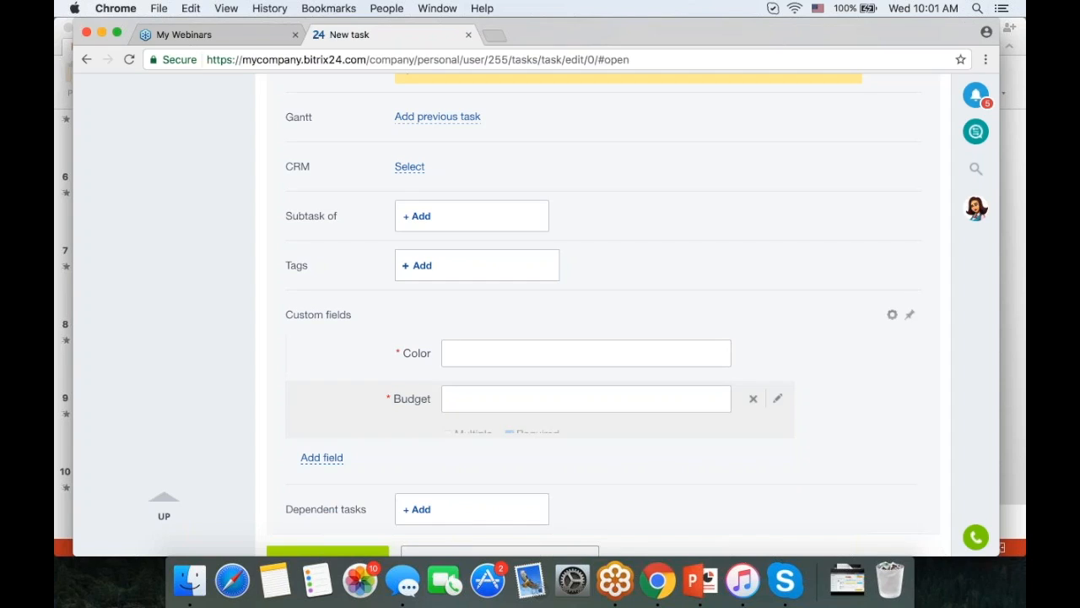
- Enter Blue in Color and 1000 in Budget
{"action": "type", "text": "Blue"}
{"action": "key", "text": "Tab"}
{"action": "type", "text": "1000"}
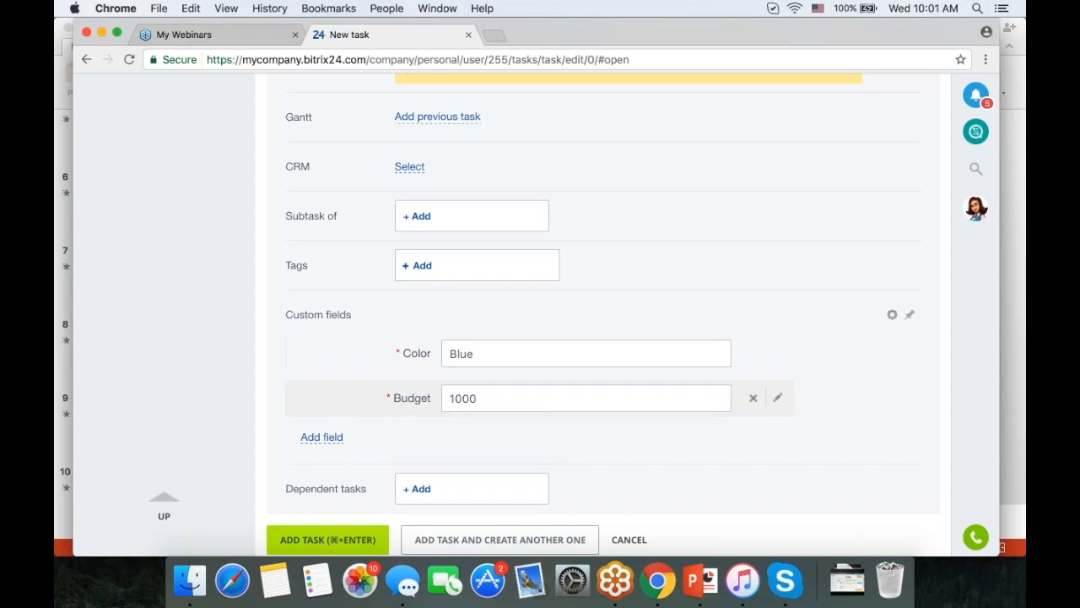
{"action": "scroll", "coordinate": [639, 398], "scroll_direction": "down", "scroll_amount": 3}
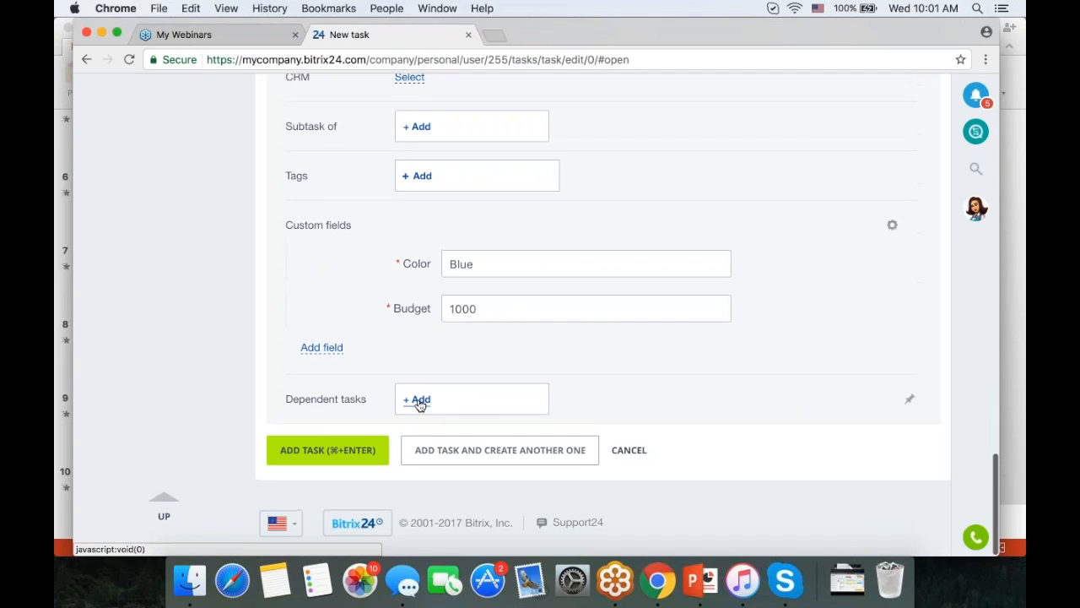
{"action": "scroll", "coordinate": [420, 405], "scroll_direction": "up", "scroll_amount": 20}
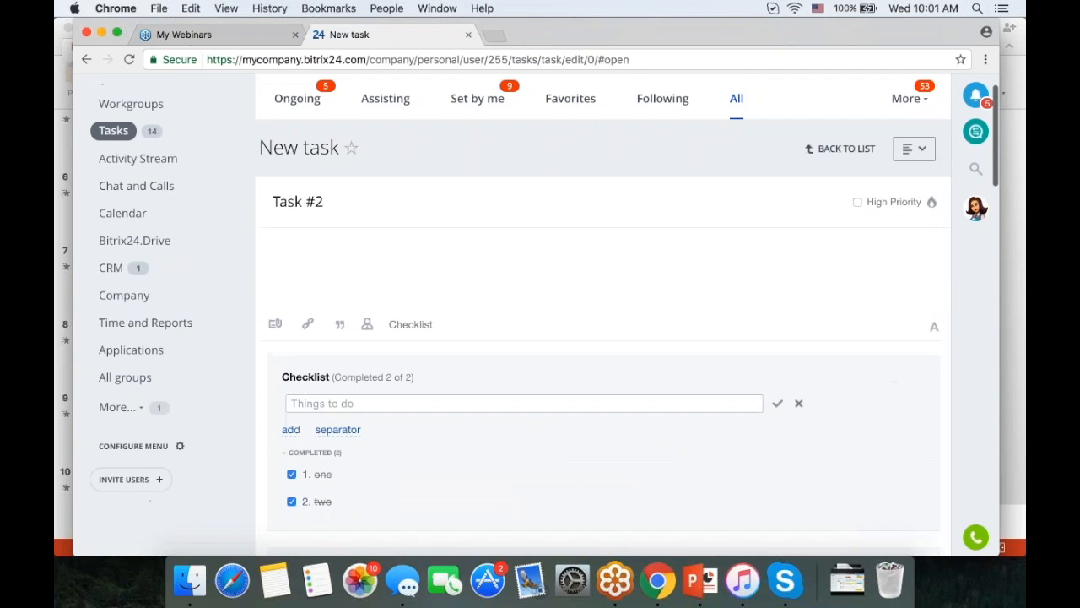
{"action": "scroll", "coordinate": [537, 315], "scroll_direction": "down", "scroll_amount": 10}
{"action": "scroll", "coordinate": [591, 315], "scroll_direction": "down", "scroll_amount": 8}
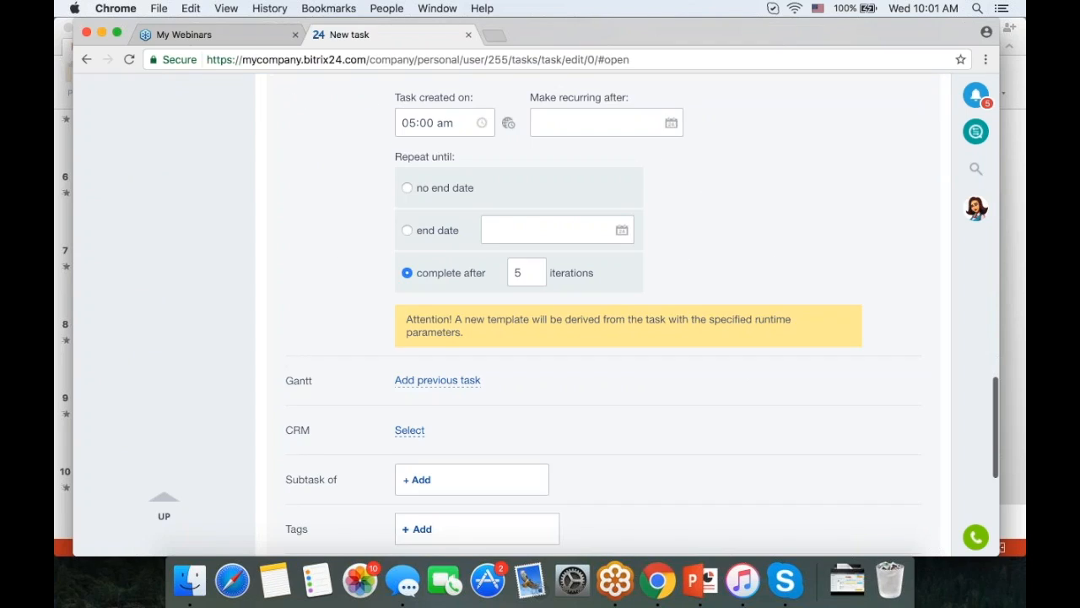
{"action": "scroll", "coordinate": [368, 451], "scroll_direction": "down", "scroll_amount": 5}
- Create Task #2 with Color Blue and Budget 1000
{"action": "left_click", "coordinate": [367, 451]}
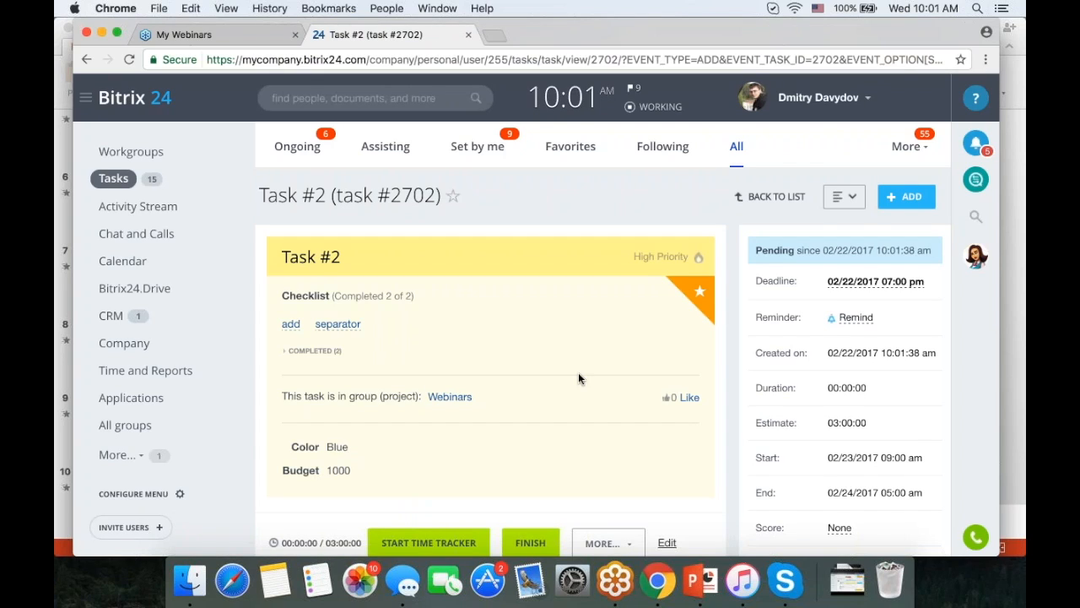
{"action": "scroll", "coordinate": [578, 378], "scroll_direction": "down", "scroll_amount": 3}
{"action": "scroll", "coordinate": [591, 328], "scroll_direction": "up", "scroll_amount": 3}
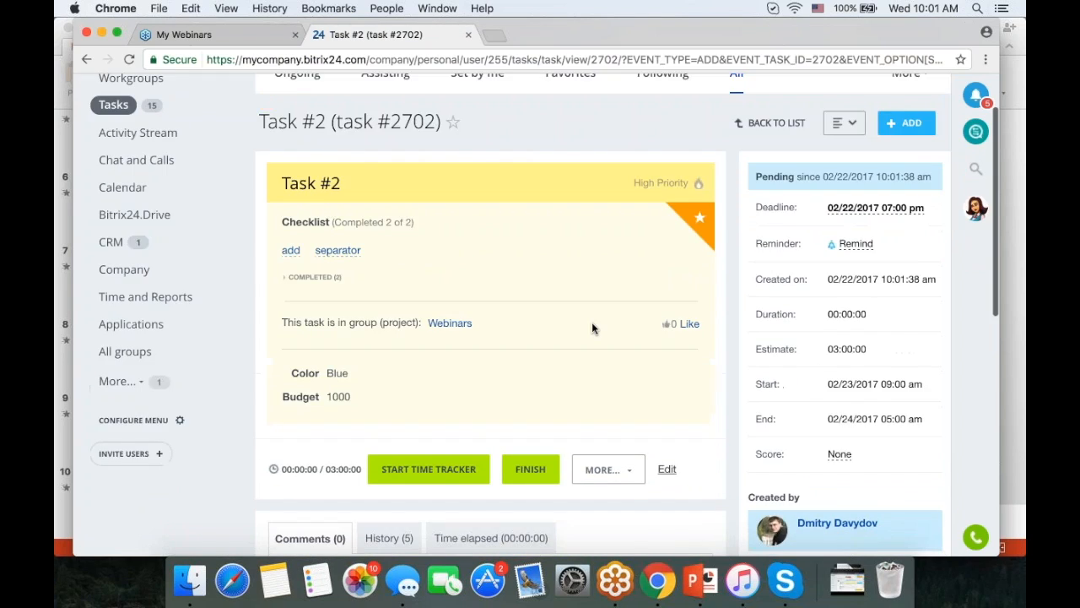
- Start a new task template from the All templates list
{"action": "left_click", "coordinate": [844, 196]}
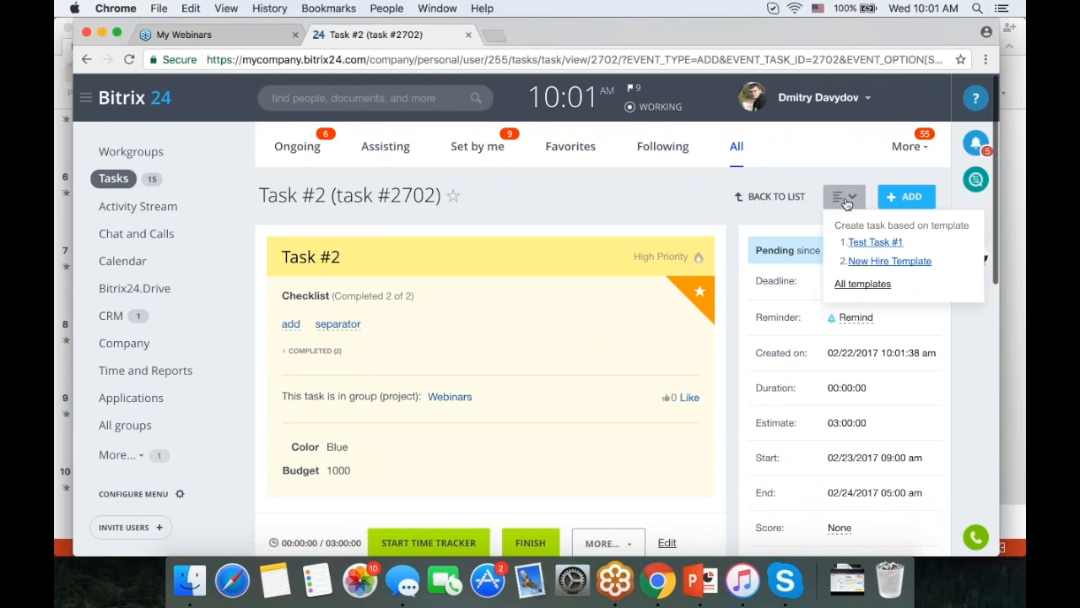
{"action": "left_click", "coordinate": [862, 285]}
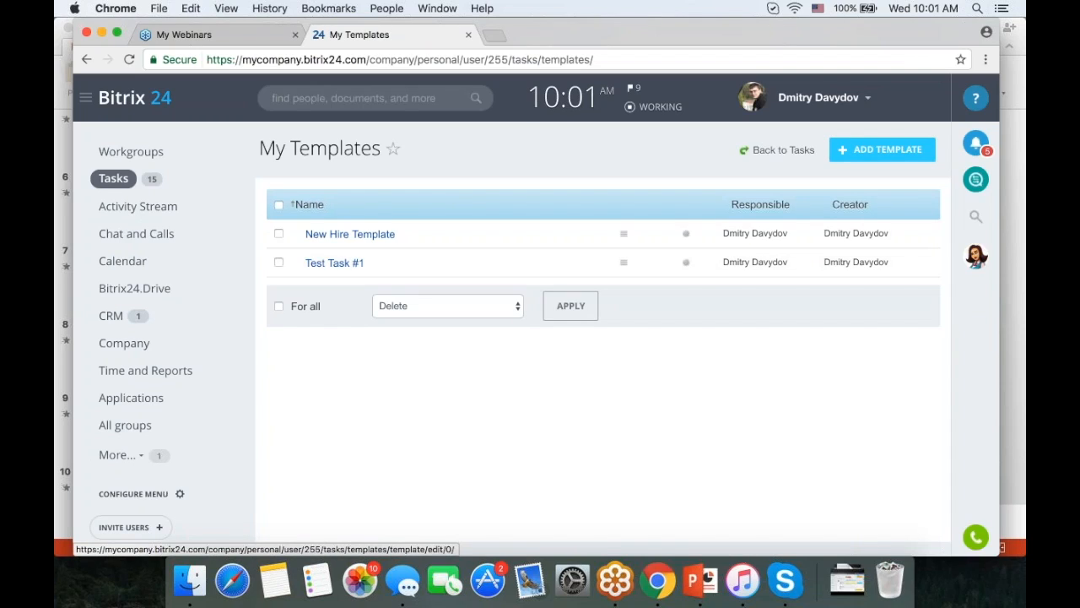
{"action": "left_click", "coordinate": [882, 150]}
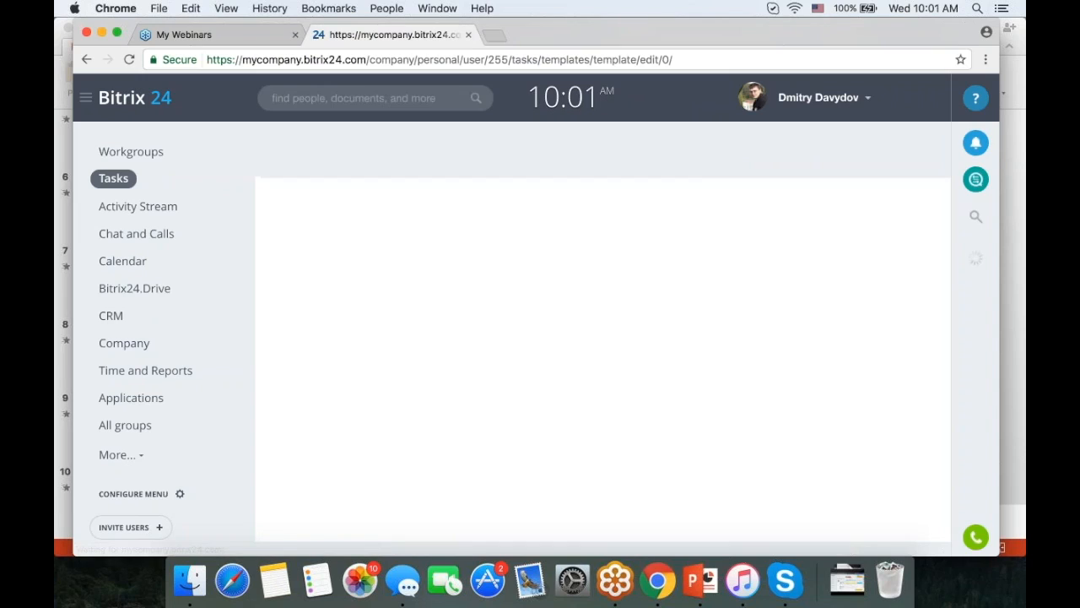
{"action": "scroll", "coordinate": [536, 337], "scroll_direction": "down", "scroll_amount": 3}
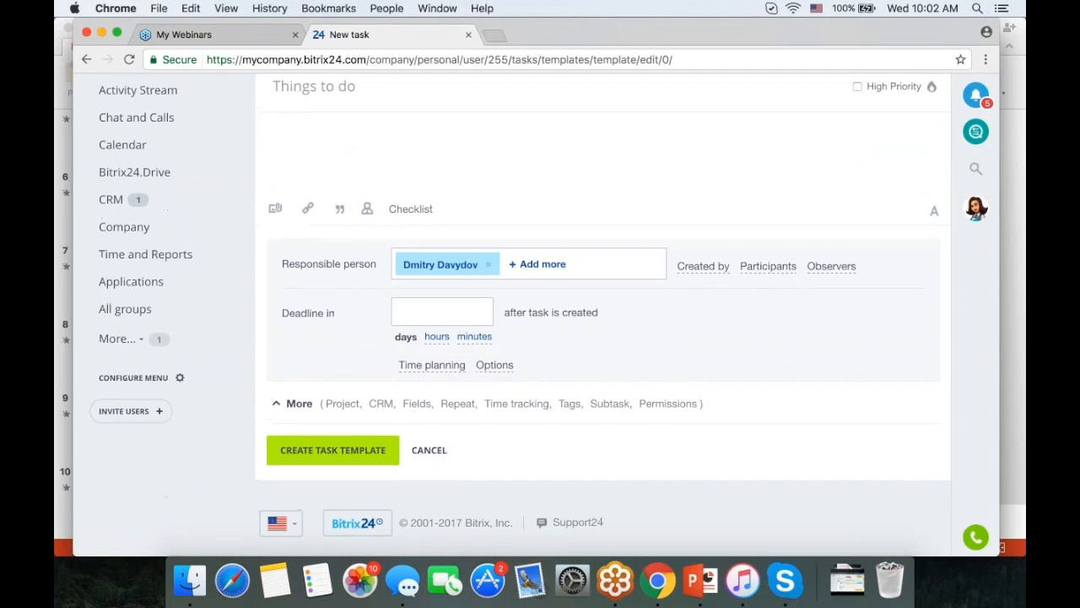
- Grant a second user Read task template access under the template's access permissions
{"action": "left_click", "coordinate": [299, 404]}
{"action": "scroll", "coordinate": [299, 404], "scroll_direction": "down", "scroll_amount": 7}
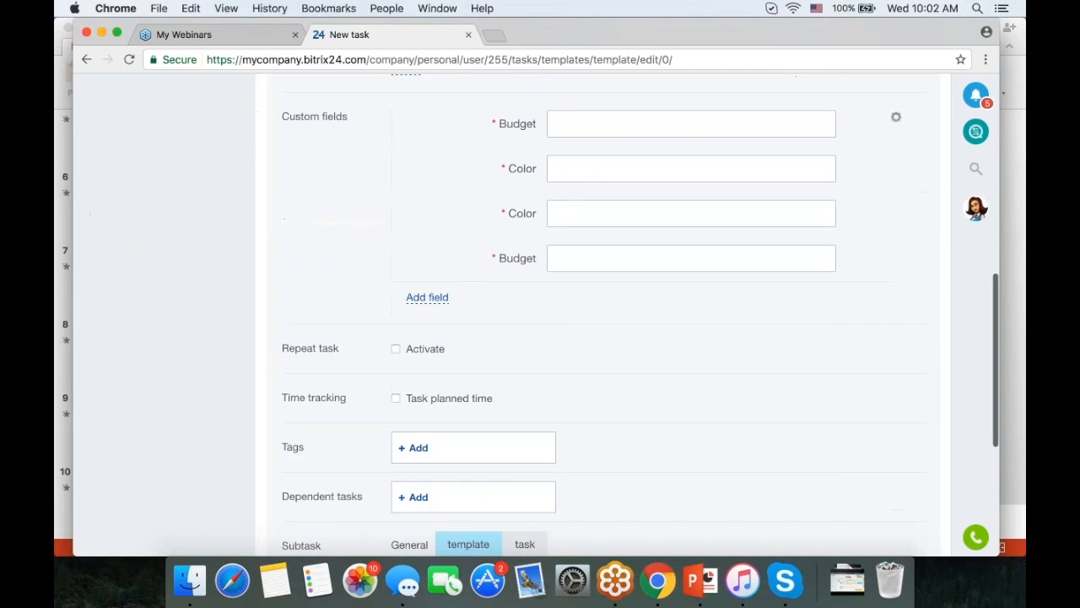
{"action": "scroll", "coordinate": [456, 414], "scroll_direction": "down", "scroll_amount": 2}
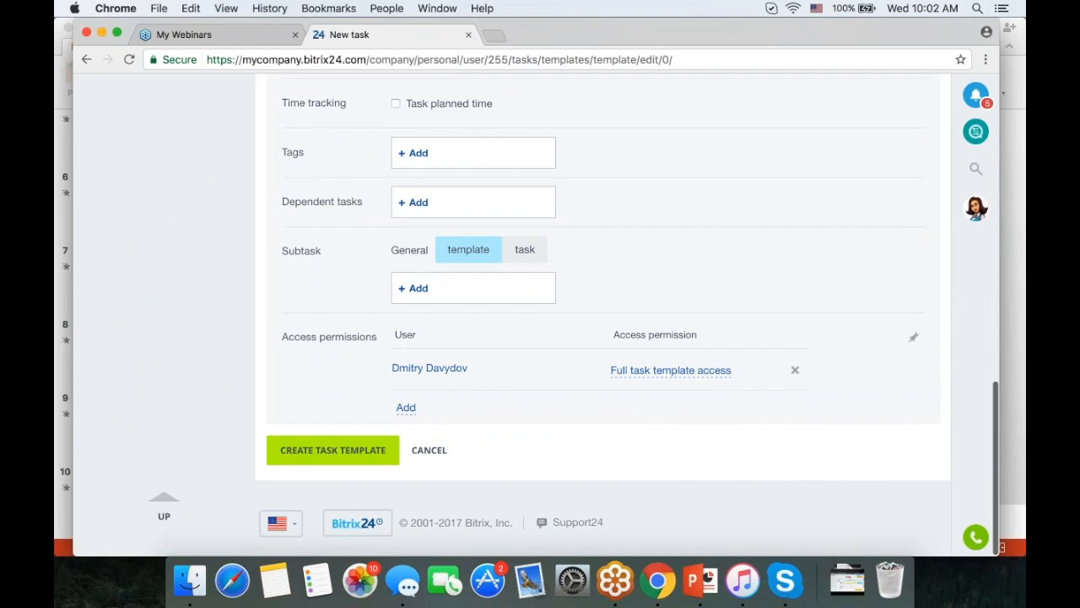
{"action": "left_click", "coordinate": [405, 409]}
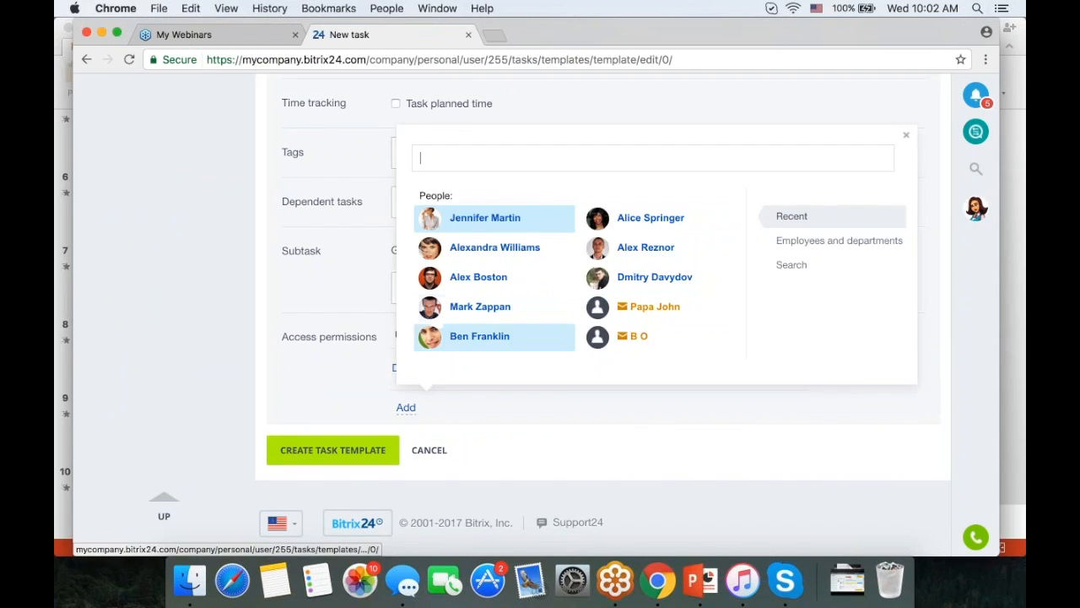
{"action": "left_click", "coordinate": [480, 307]}
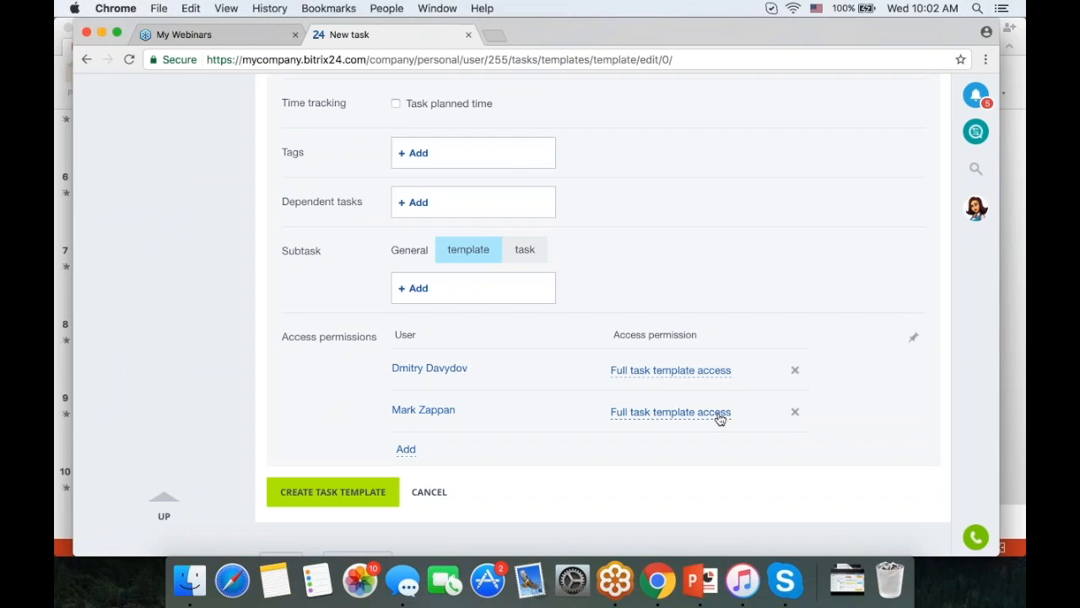
{"action": "left_click", "coordinate": [720, 412]}
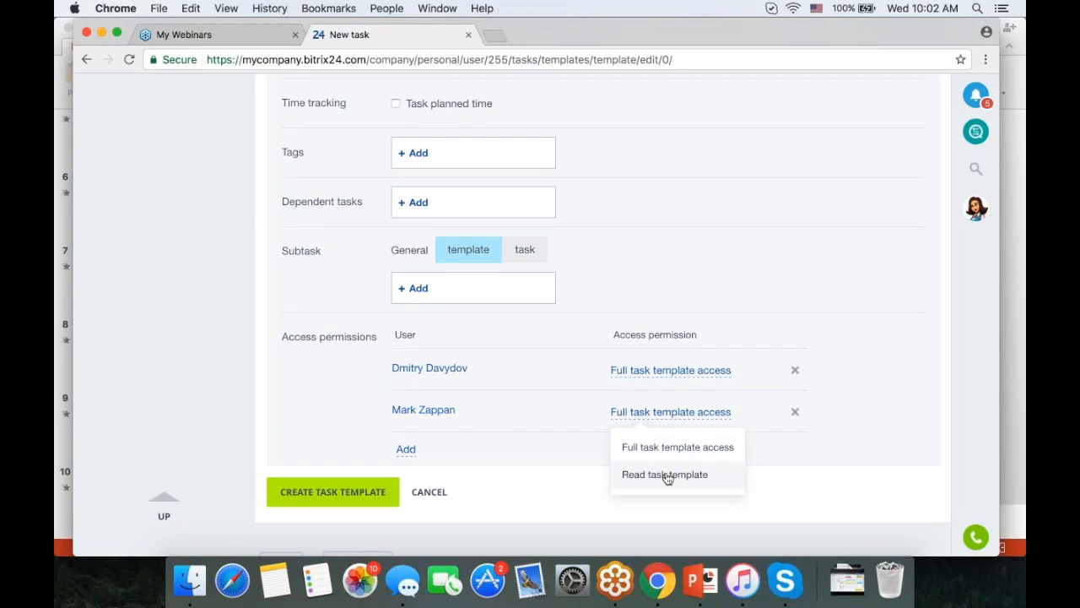
{"action": "left_click", "coordinate": [668, 475]}
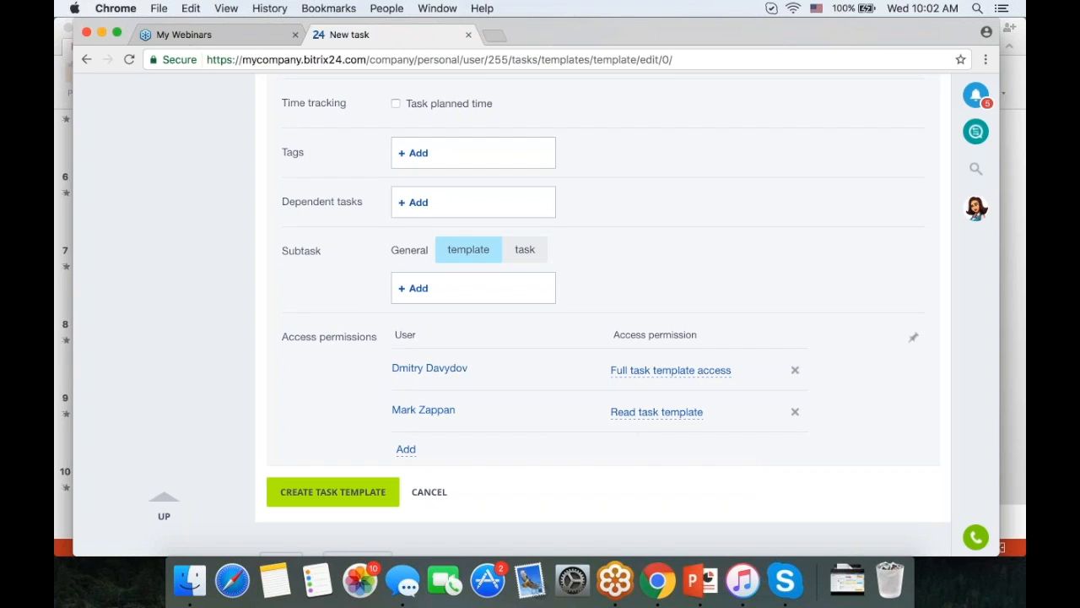
- Cancel the new template and return to the templates list
{"action": "scroll", "coordinate": [590, 454], "scroll_direction": "up", "scroll_amount": 10}
{"action": "scroll", "coordinate": [591, 453], "scroll_direction": "down", "scroll_amount": 10}
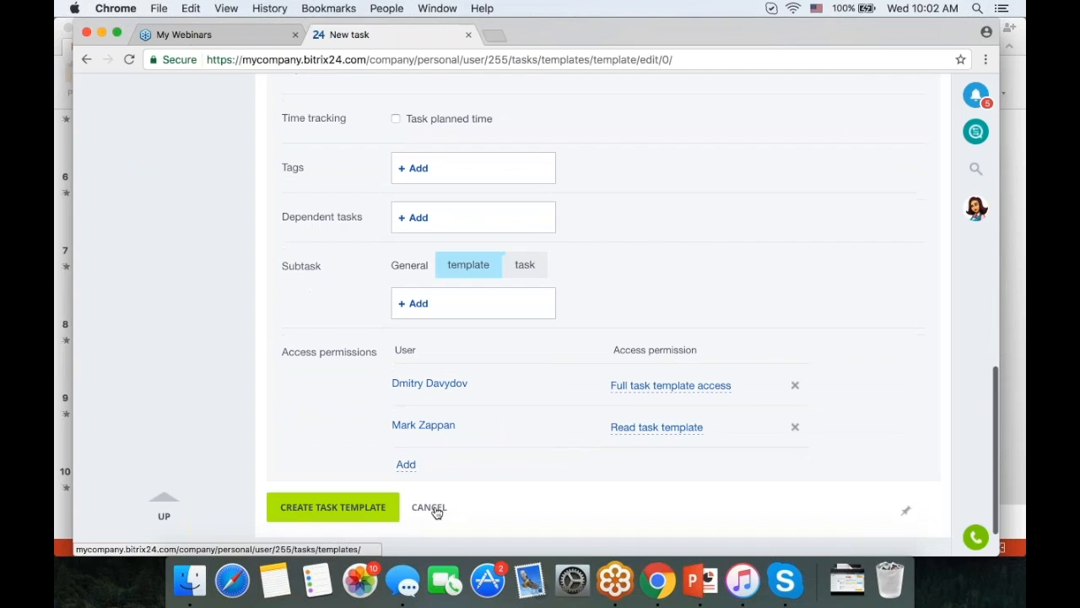
{"action": "left_click", "coordinate": [435, 510]}
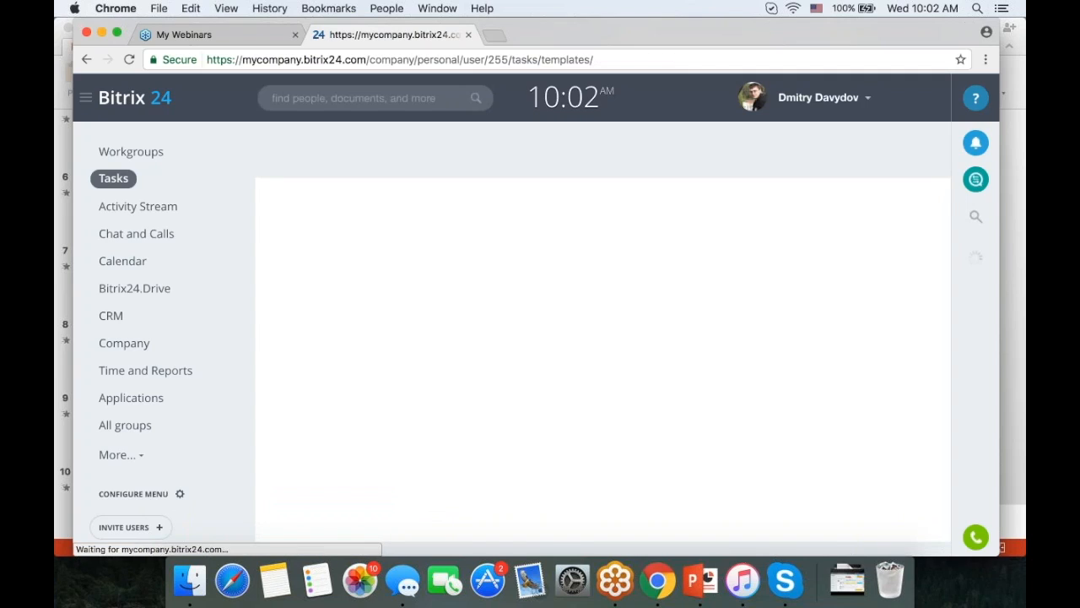
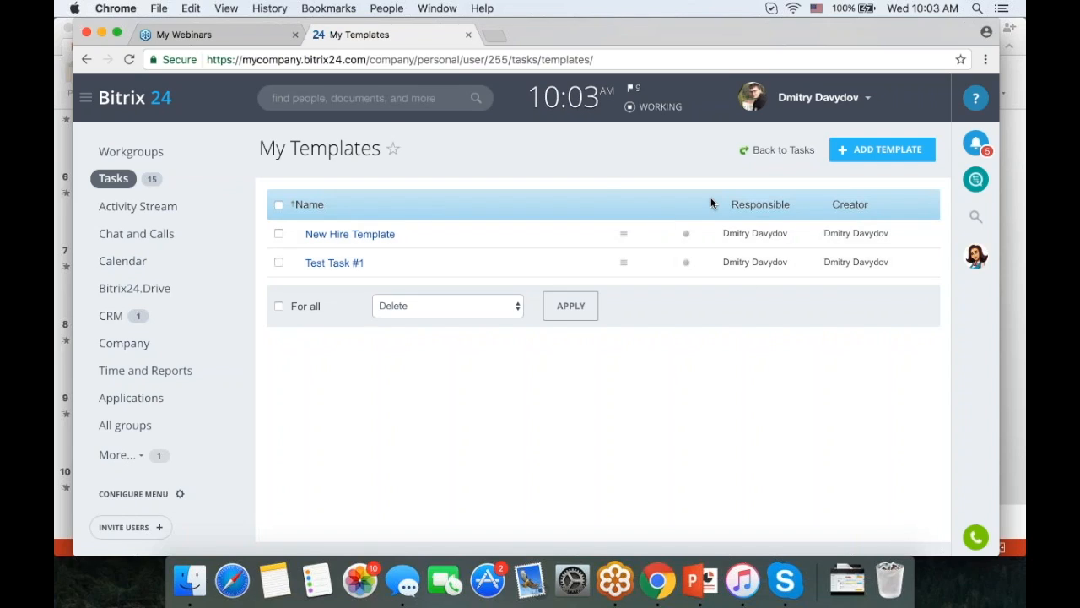
- Start a task from the New Hire Template, then abandon it unsaved and go back to My Tasks
{"action": "left_click", "coordinate": [122, 180]}
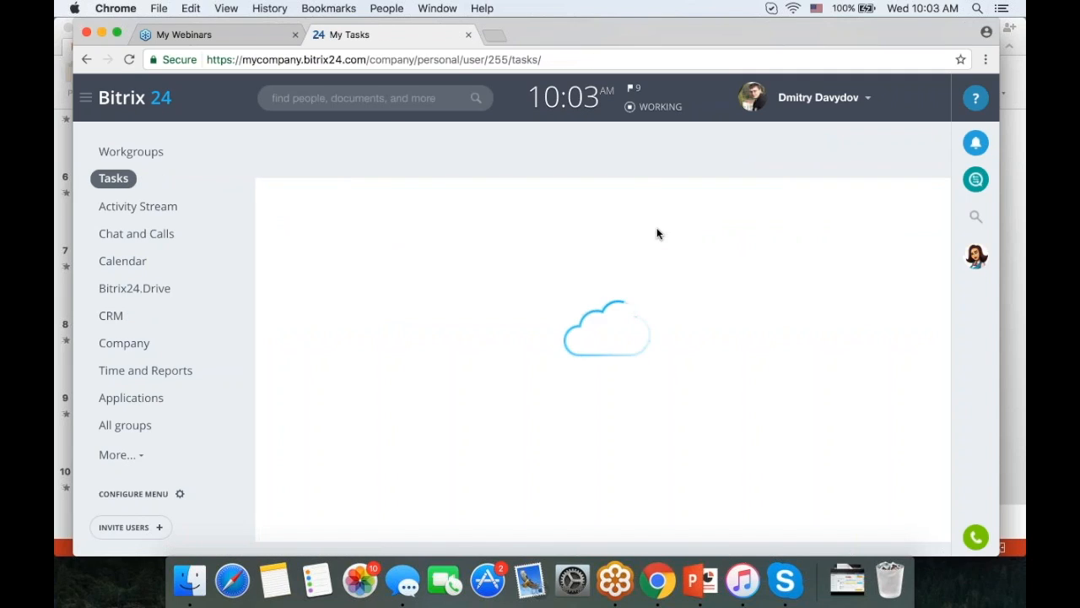
{"action": "left_click", "coordinate": [830, 198]}
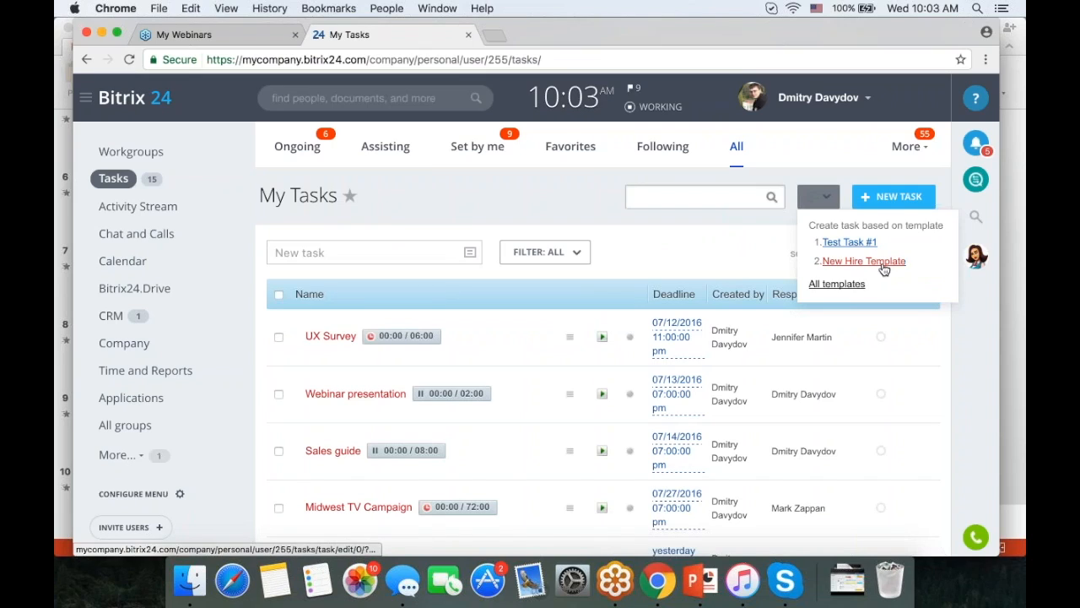
{"action": "left_click", "coordinate": [883, 266]}
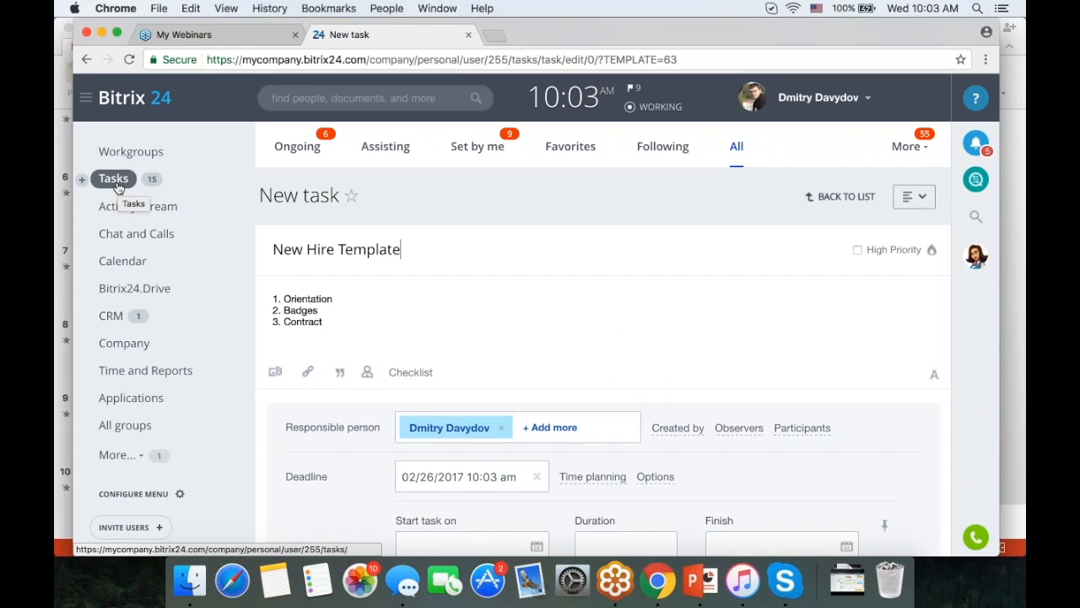
{"action": "left_click", "coordinate": [140, 152]}
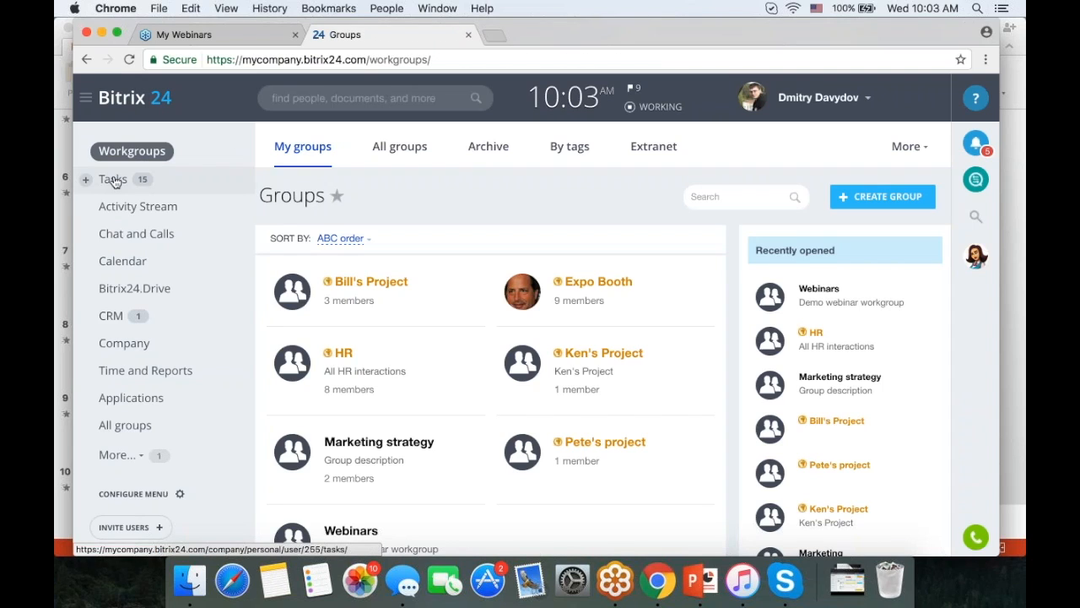
{"action": "left_click", "coordinate": [113, 180]}
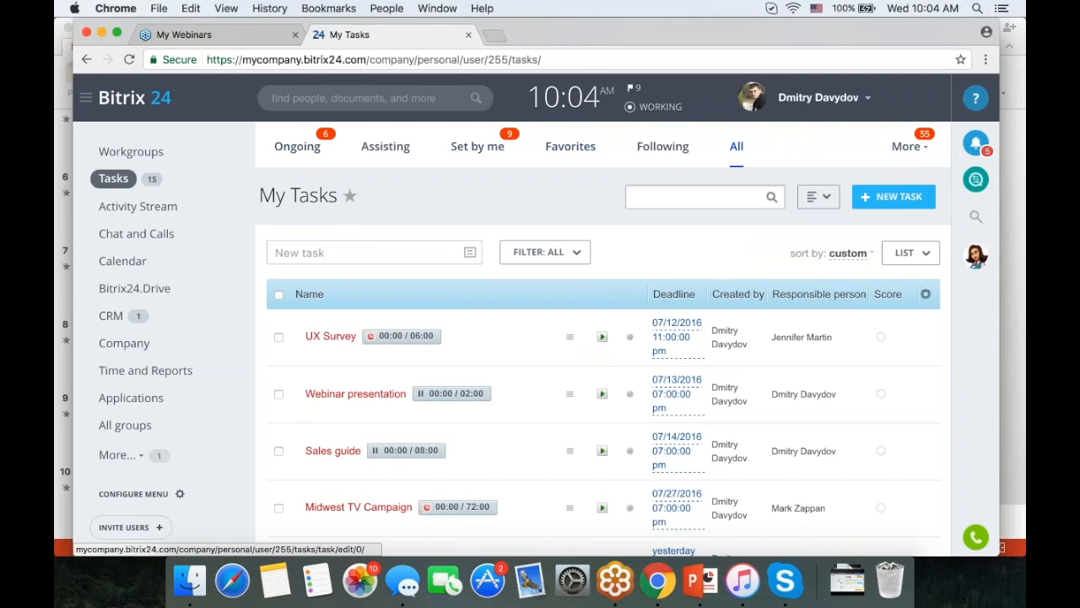
- Show All tasks and open the view menu with List, Gantt chart and subtask grouping
{"action": "scroll", "coordinate": [591, 338], "scroll_direction": "down", "scroll_amount": 10}
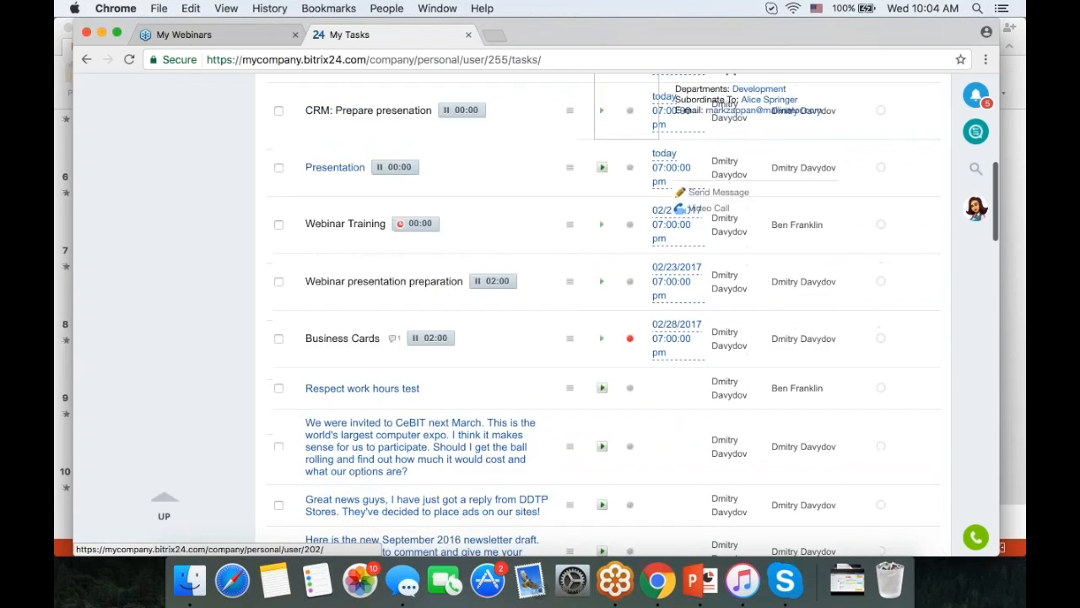
{"action": "scroll", "coordinate": [925, 263], "scroll_direction": "up", "scroll_amount": 10}
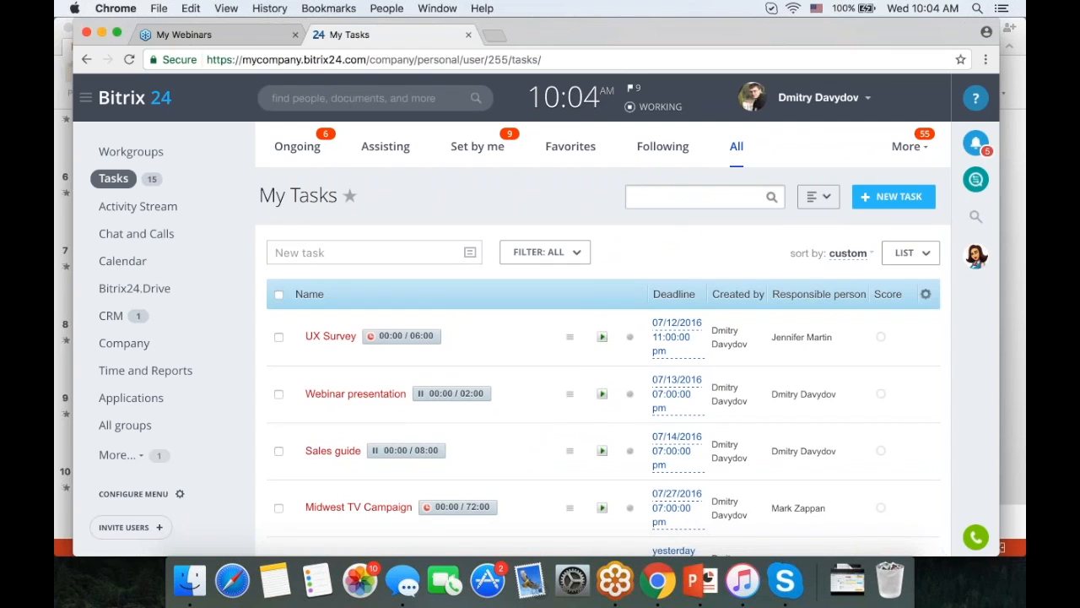
{"action": "left_click", "coordinate": [737, 155]}
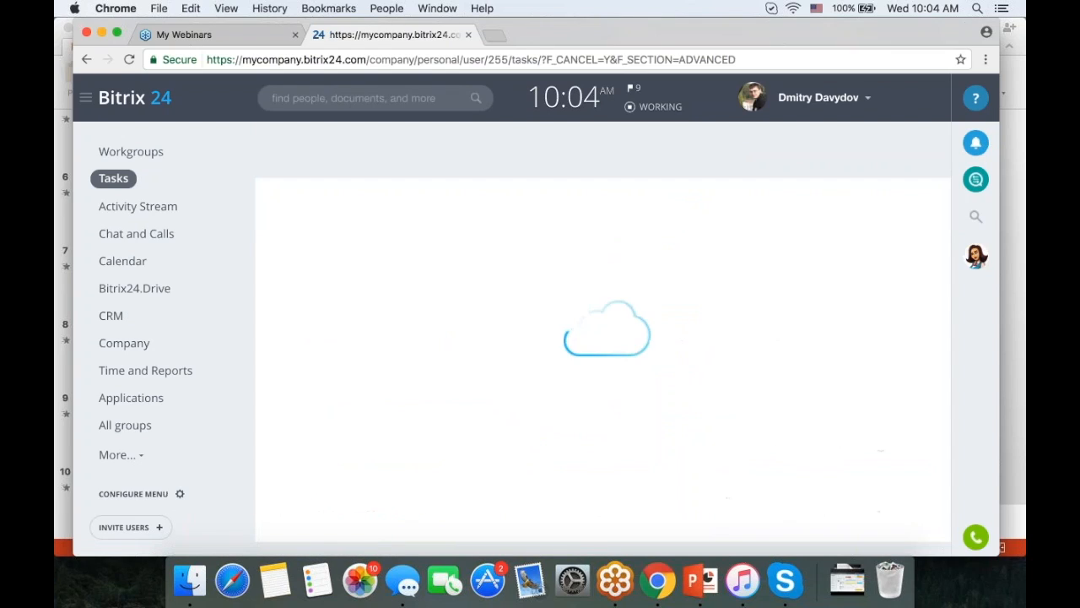
{"action": "scroll", "coordinate": [697, 272], "scroll_direction": "down", "scroll_amount": 3}
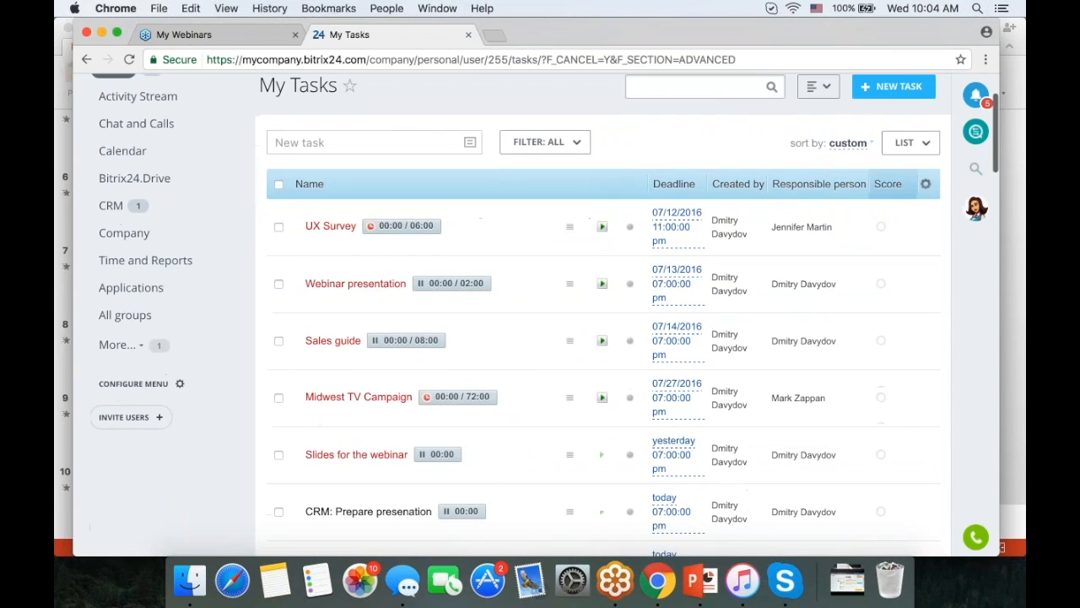
{"action": "left_click", "coordinate": [907, 151]}
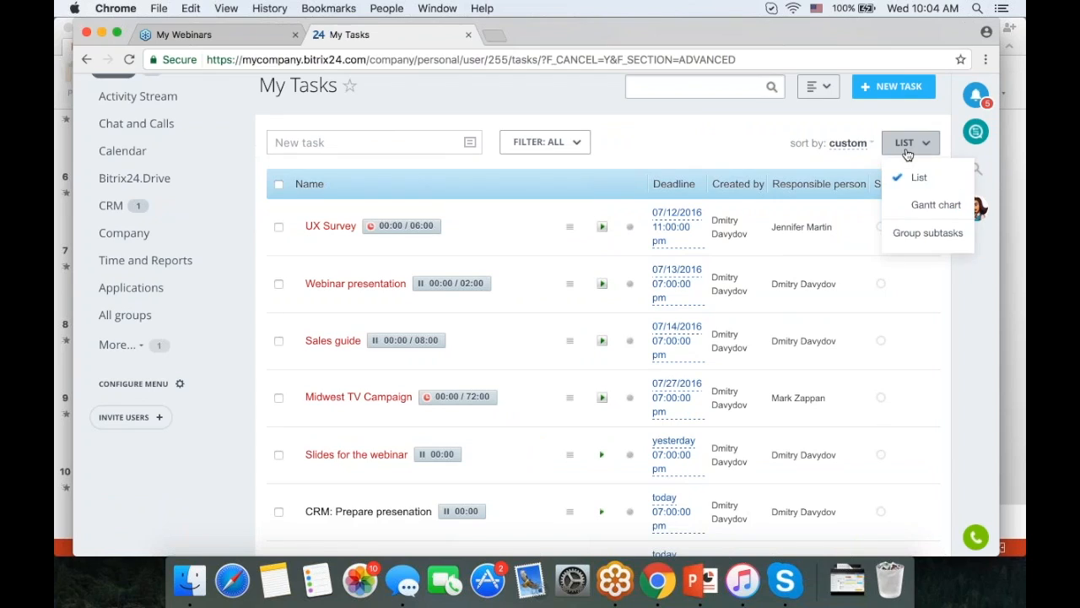
- Display tasks as a Gantt chart and add dependency links for Slides for the webinar and Webinar Training
{"action": "left_click", "coordinate": [925, 207]}
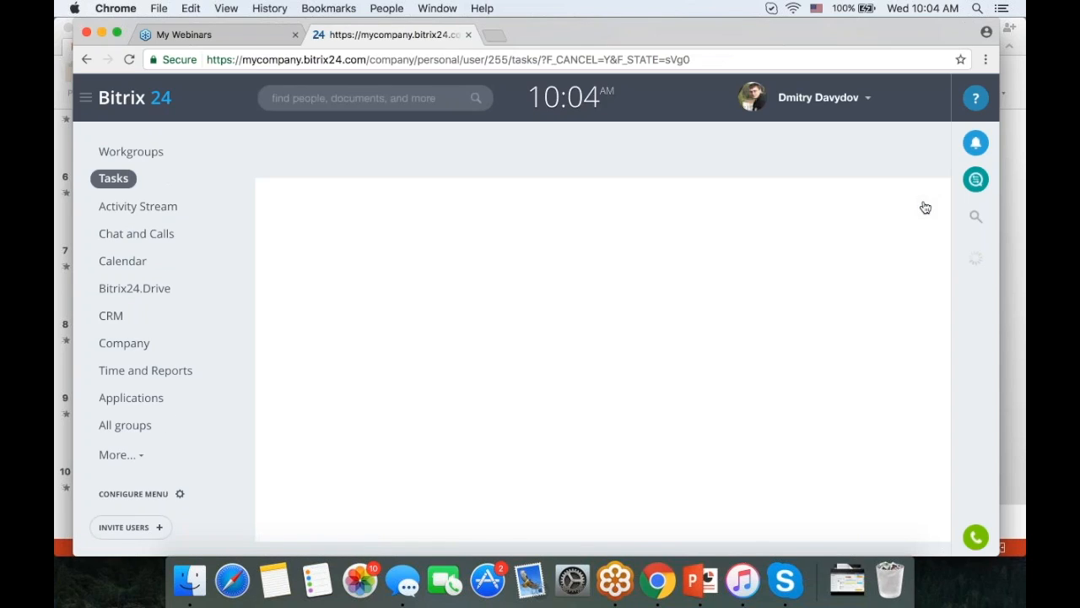
{"action": "scroll", "coordinate": [747, 278], "scroll_direction": "down", "scroll_amount": 5}
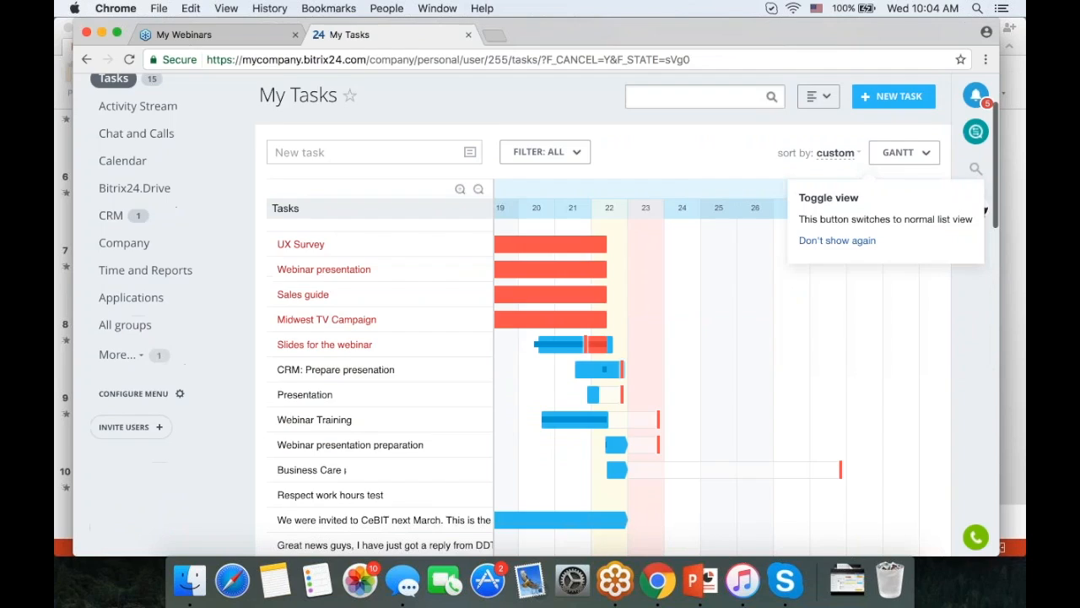
{"action": "scroll", "coordinate": [747, 282], "scroll_direction": "up", "scroll_amount": 1}
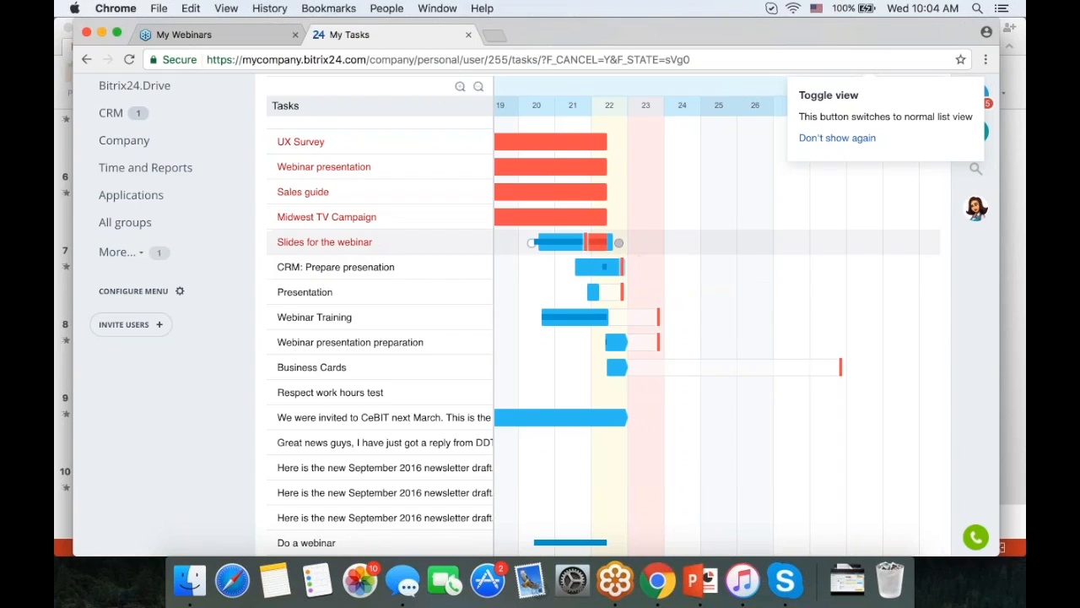
{"action": "mouse_move", "coordinate": [618, 243]}
{"action": "left_mouse_down"}
{"action": "mouse_move", "coordinate": [575, 266]}
{"action": "mouse_move", "coordinate": [609, 241]}
{"action": "mouse_move", "coordinate": [638, 247]}
{"action": "left_mouse_up"}
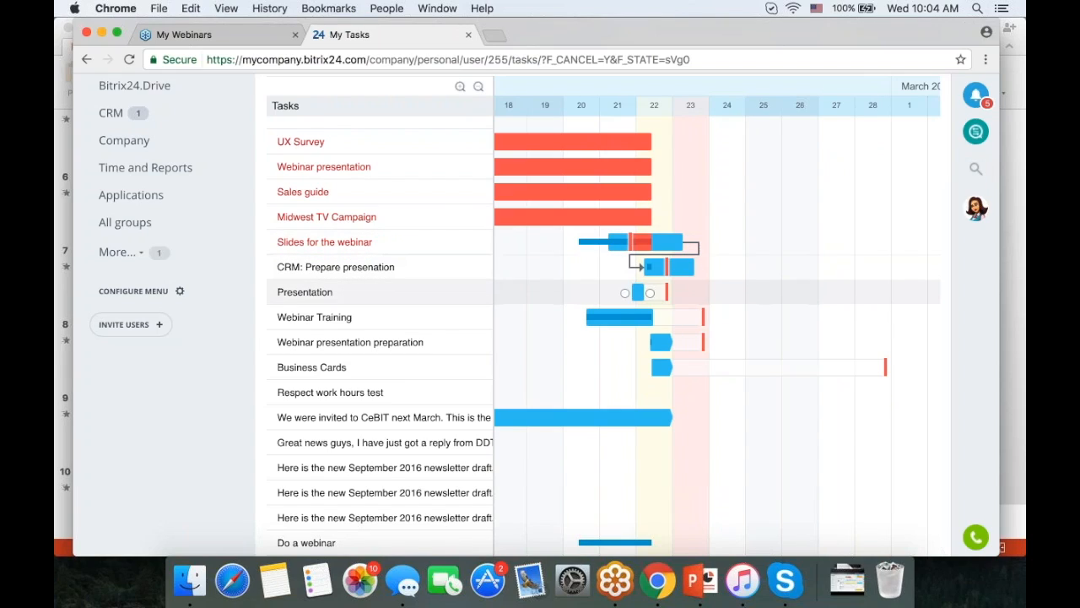
{"action": "left_click_drag", "start_coordinate": [624, 293], "coordinate": [584, 323]}
- Shift the Presentation bar a day later, lengthen it by a day, and remove its Webinar Training link
{"action": "left_click_drag", "start_coordinate": [638, 293], "coordinate": [673, 293]}
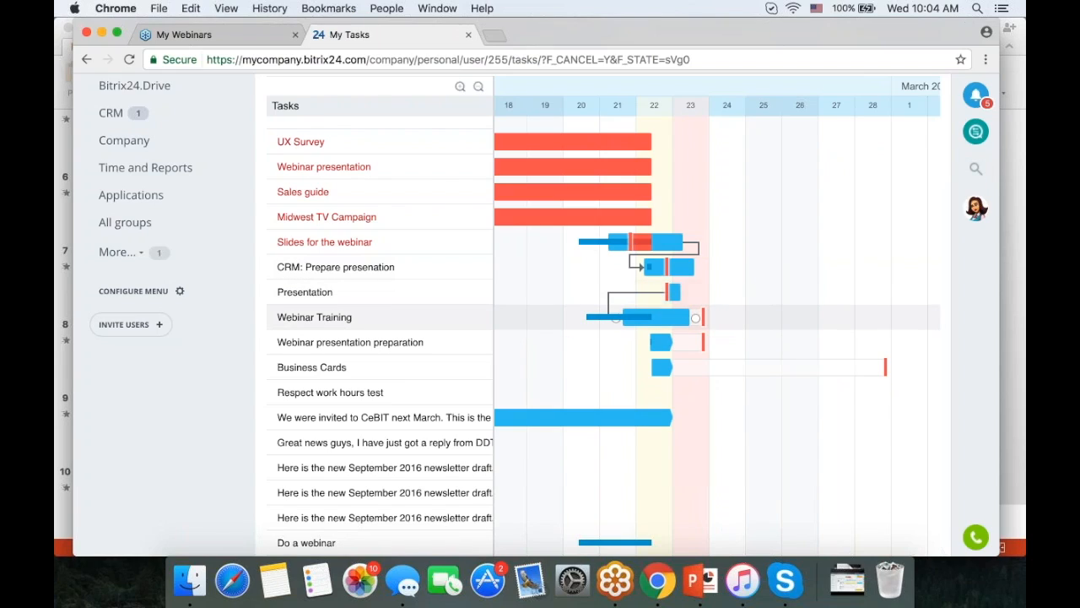
{"action": "left_click_drag", "start_coordinate": [687, 294], "coordinate": [719, 294]}
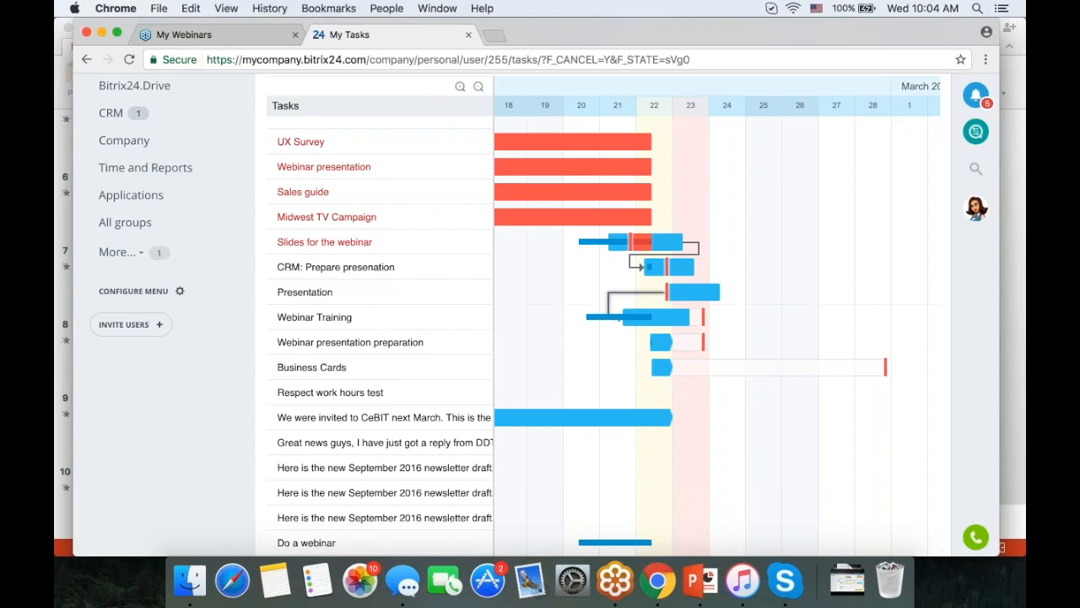
{"action": "left_click", "coordinate": [608, 306]}
{"action": "left_click", "coordinate": [616, 321]}
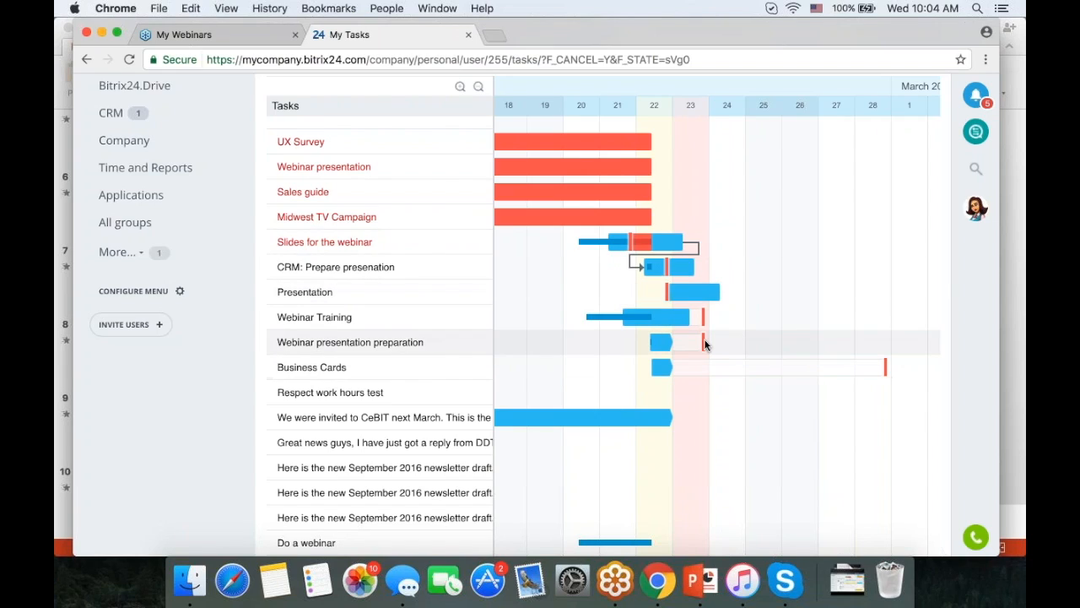
- Move Webinar presentation preparation's deadline earlier, delete the Slides link, and zoom the timeline to weekdays
{"action": "mouse_move", "coordinate": [706, 344]}
{"action": "left_mouse_down"}
{"action": "mouse_move", "coordinate": [718, 342]}
{"action": "mouse_move", "coordinate": [695, 342]}
{"action": "left_mouse_up"}
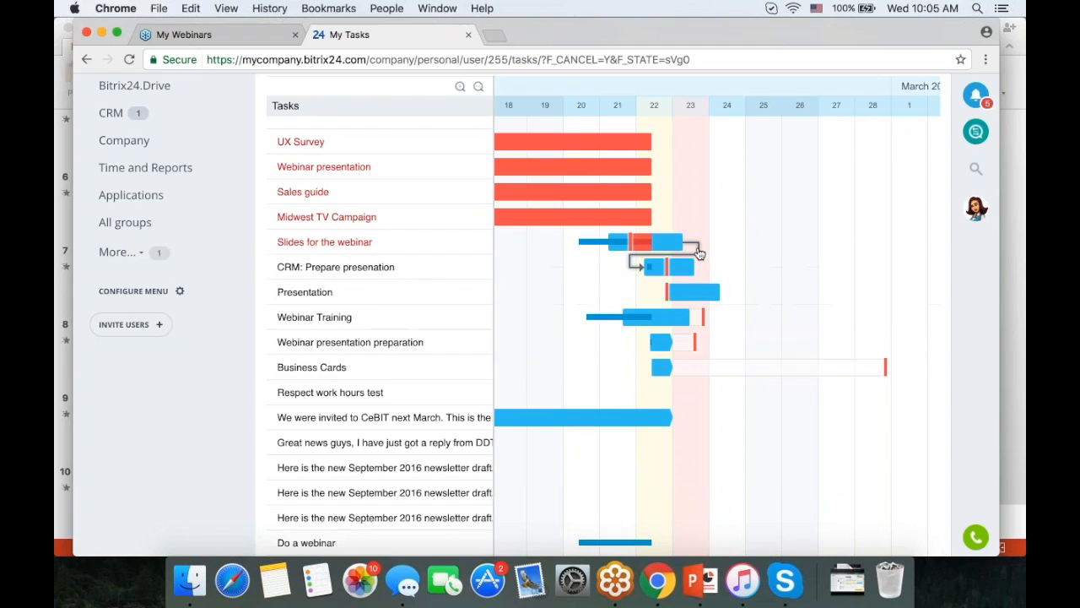
{"action": "left_click", "coordinate": [699, 254]}
{"action": "left_click", "coordinate": [706, 278]}
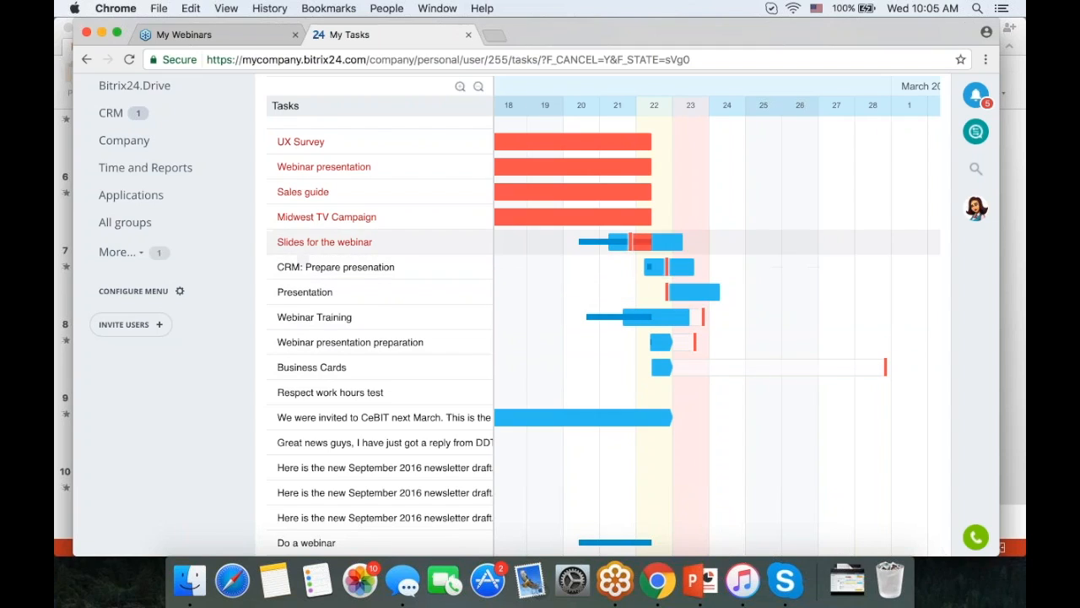
{"action": "scroll", "coordinate": [461, 287], "scroll_direction": "up", "scroll_amount": 5}
{"action": "left_click", "coordinate": [459, 286]}
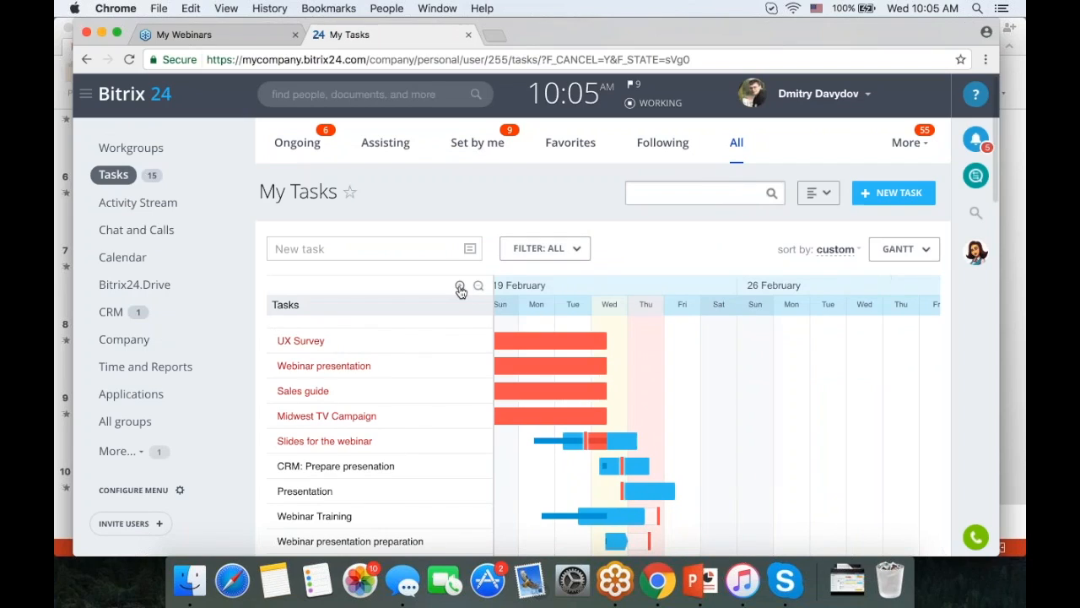
- Zoom the Gantt timeline in to hours, out through days to months, then return to List view
{"action": "left_click", "coordinate": [460, 287]}
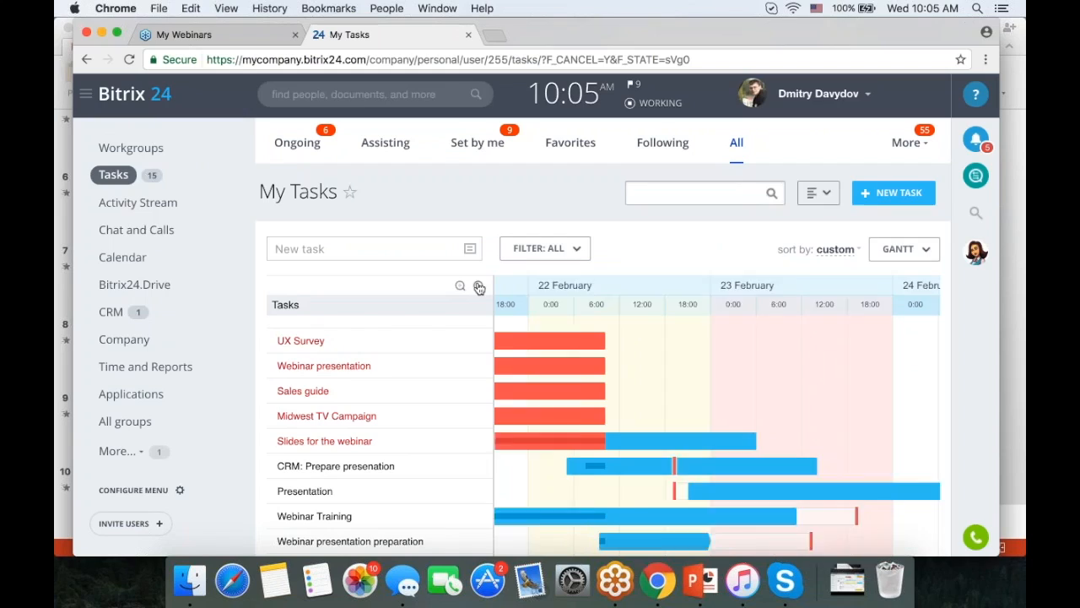
{"action": "left_click", "coordinate": [479, 287]}
{"action": "left_click", "coordinate": [479, 287]}
{"action": "left_click", "coordinate": [478, 287]}
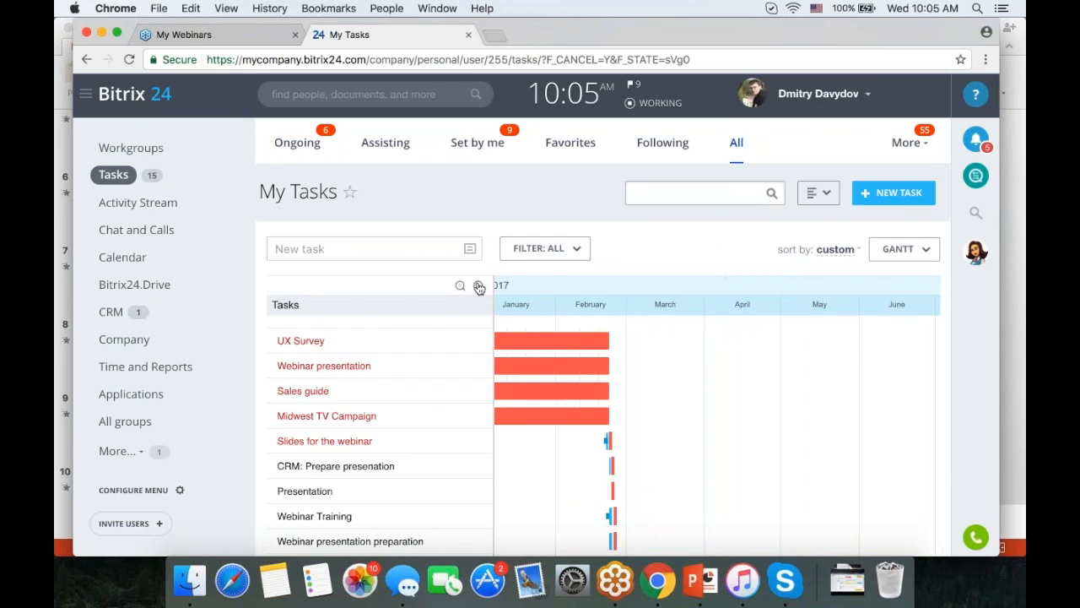
{"action": "left_click", "coordinate": [920, 258]}
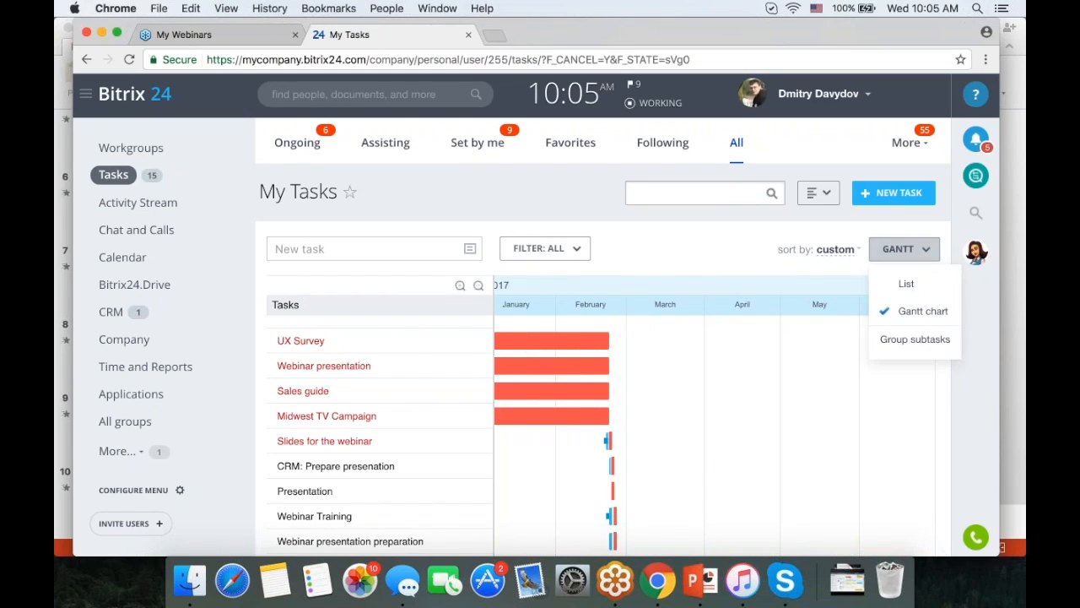
{"action": "left_click", "coordinate": [917, 290]}
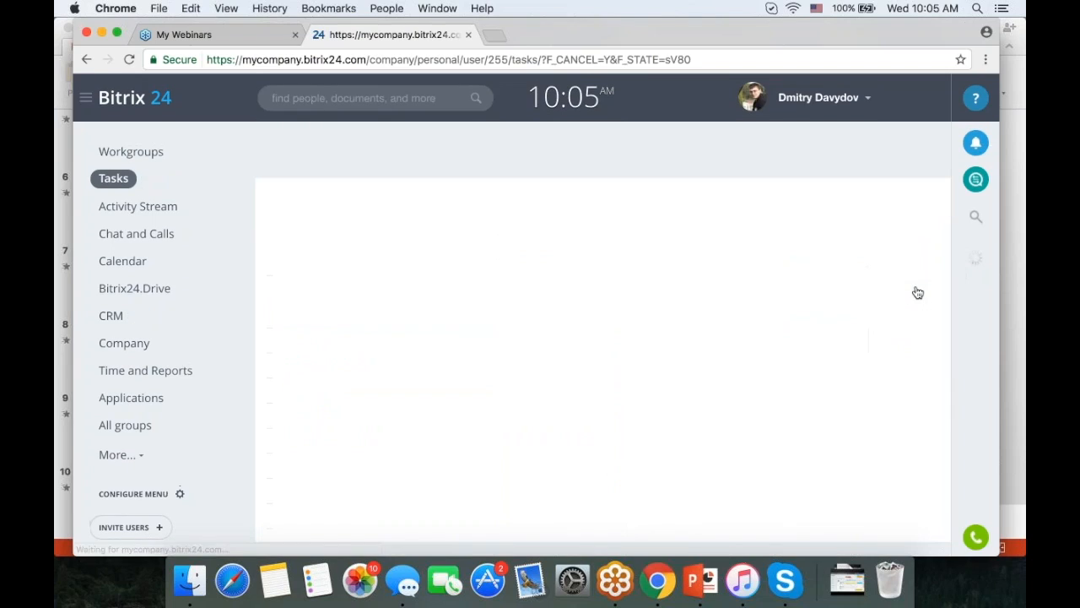
{"action": "scroll", "coordinate": [559, 180], "scroll_direction": "down", "scroll_amount": 2}
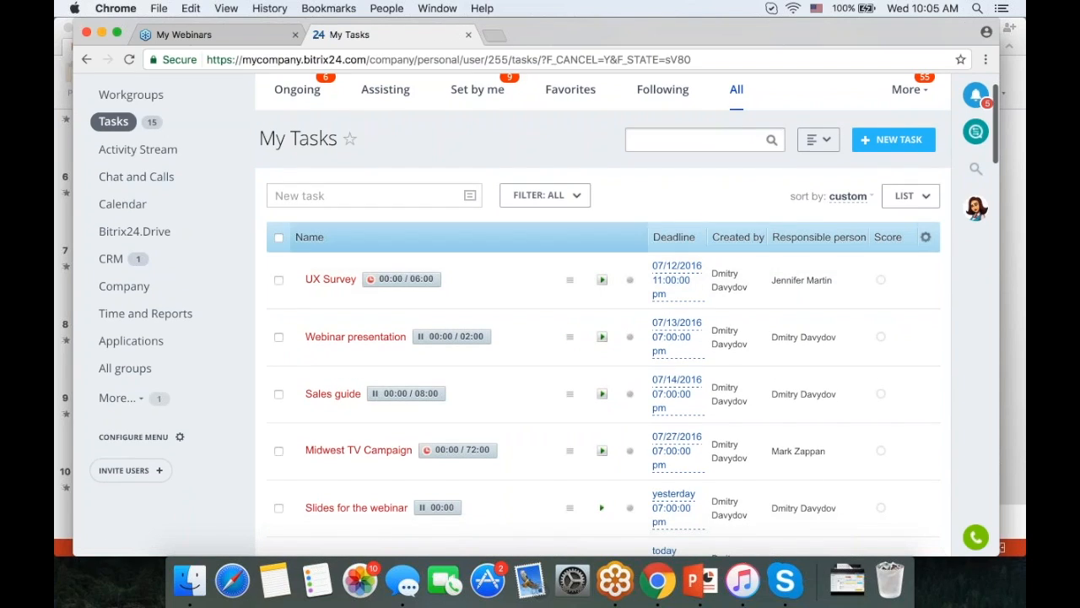
{"action": "left_click", "coordinate": [926, 237]}
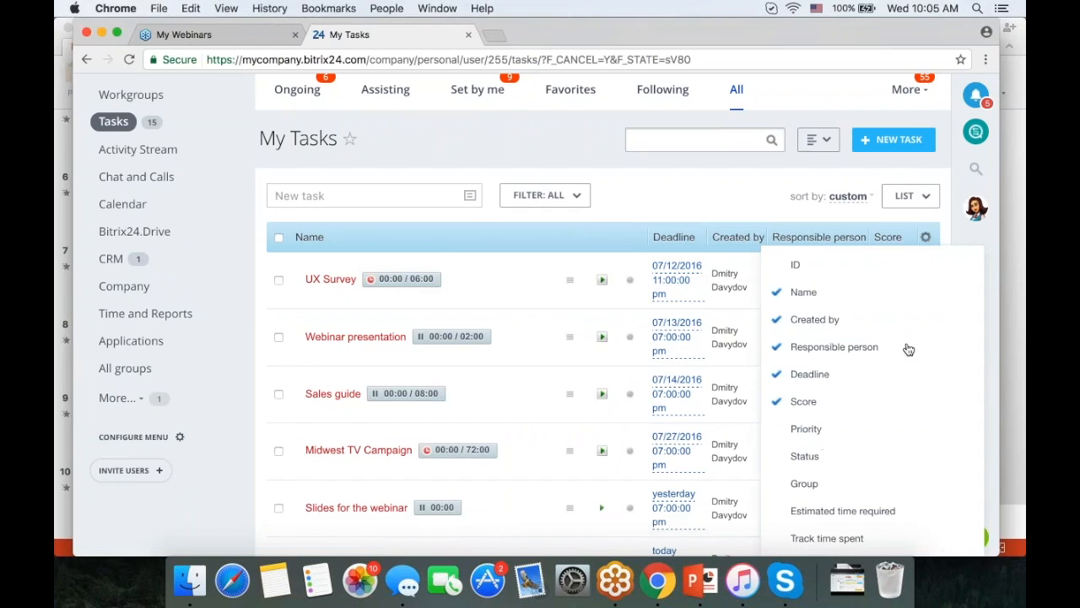
{"action": "scroll", "coordinate": [906, 347], "scroll_direction": "down", "scroll_amount": 4}
{"action": "left_click", "coordinate": [857, 390]}
{"action": "left_click", "coordinate": [830, 418]}
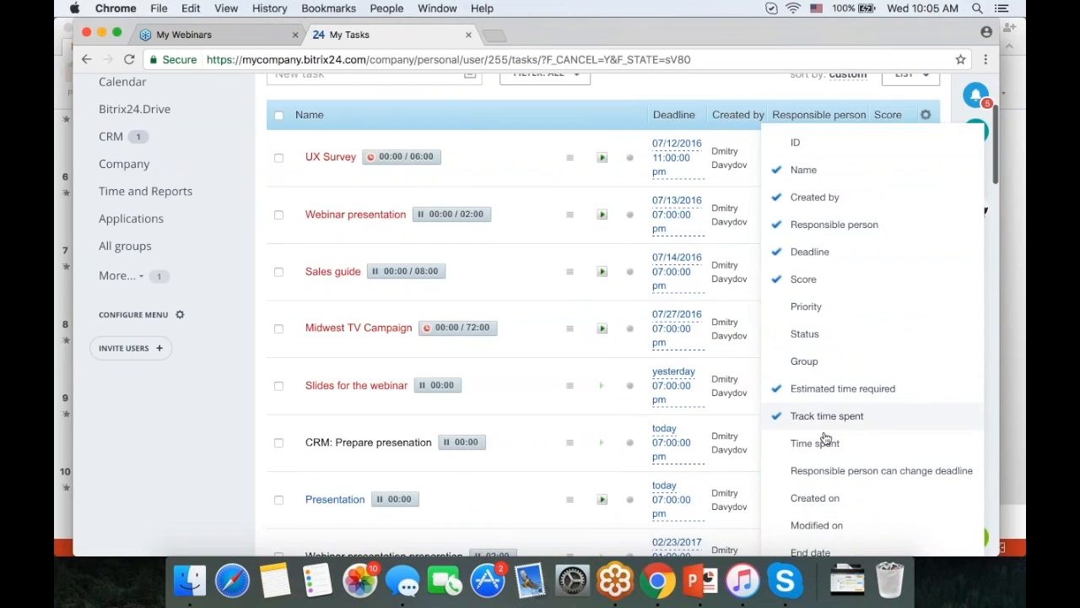
{"action": "left_click", "coordinate": [823, 470]}
{"action": "left_click", "coordinate": [803, 499]}
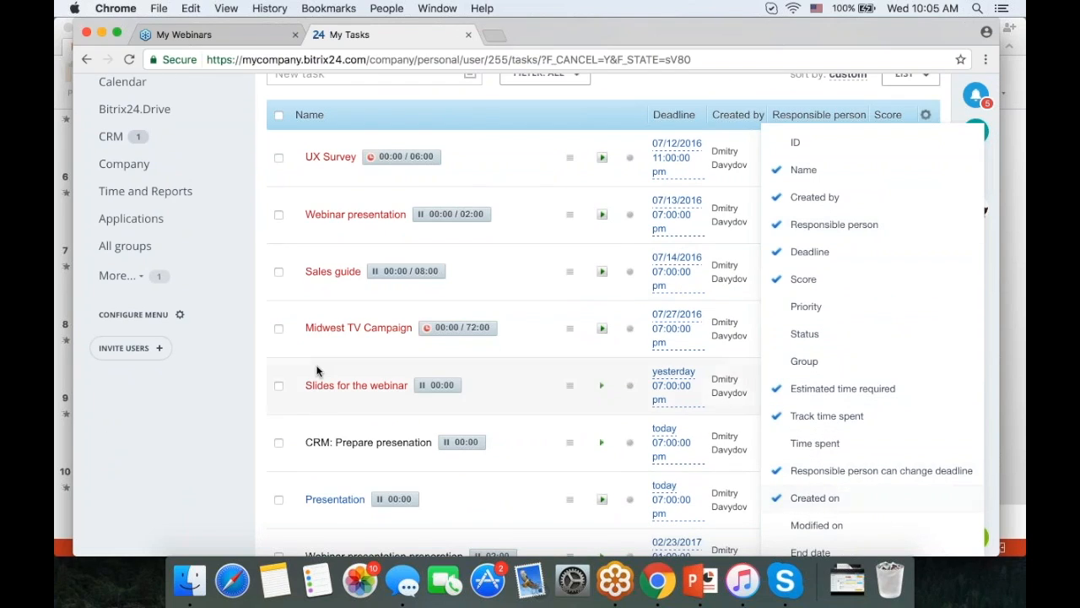
{"action": "left_click", "coordinate": [211, 411]}
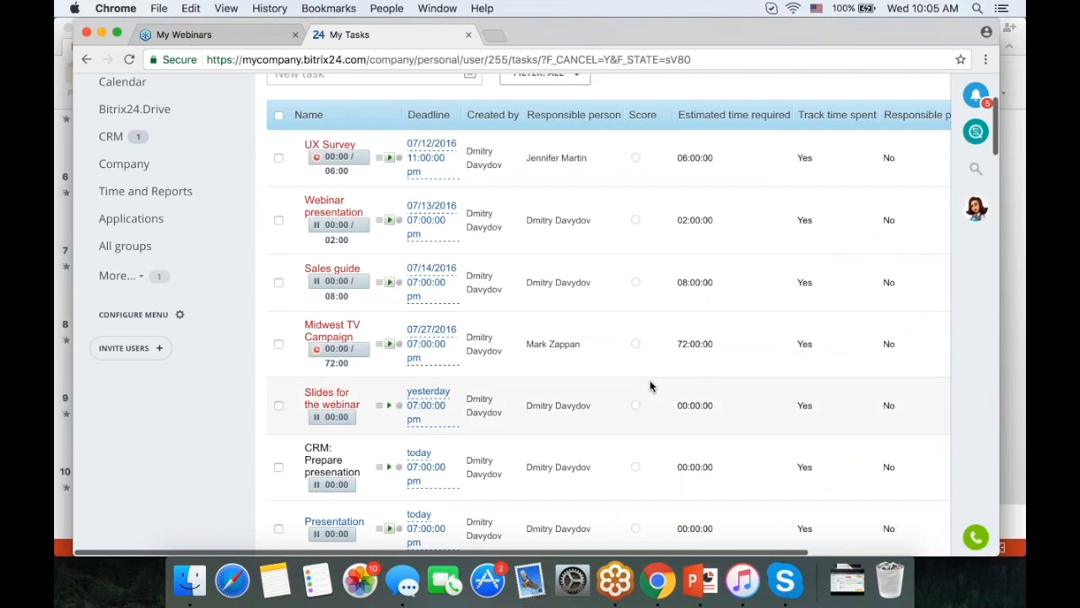
{"action": "scroll", "coordinate": [649, 386], "scroll_direction": "up", "scroll_amount": 3}
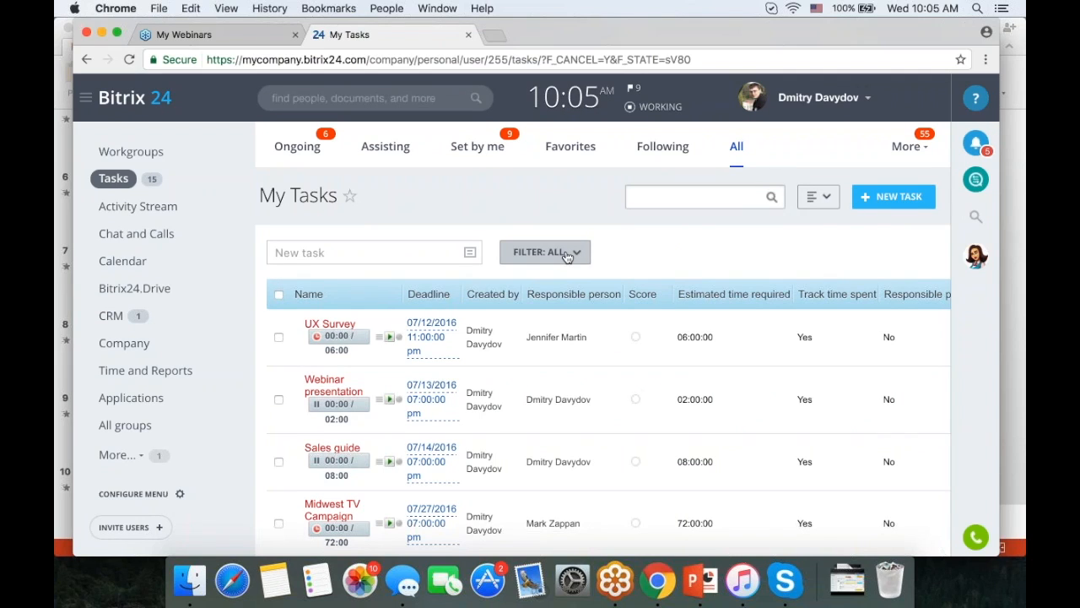
{"action": "scroll", "coordinate": [567, 256], "scroll_direction": "down", "scroll_amount": 10}
{"action": "scroll", "coordinate": [567, 257], "scroll_direction": "up", "scroll_amount": 5}
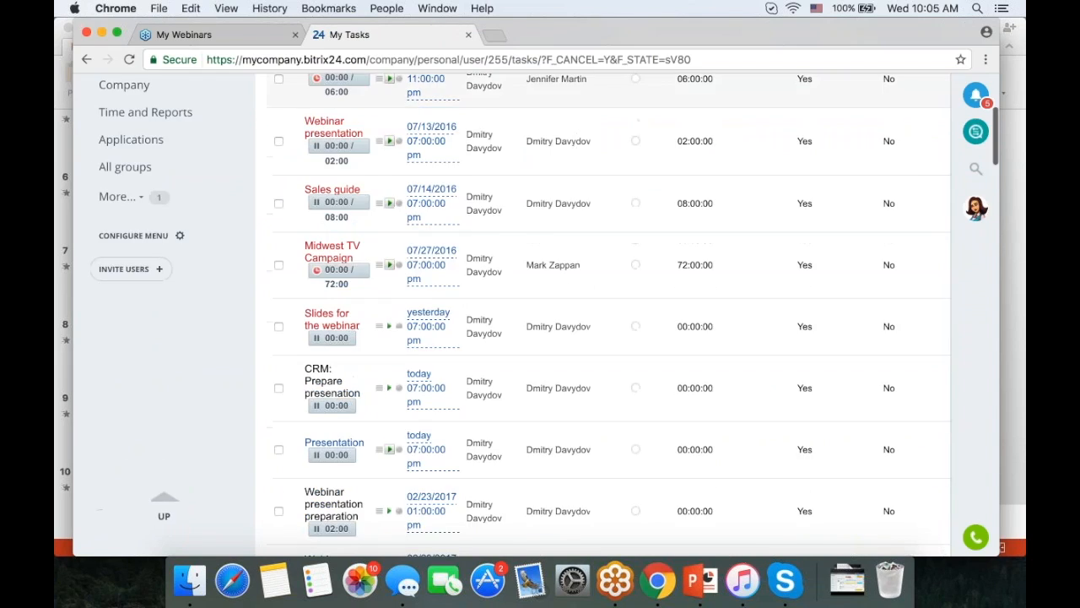
{"action": "scroll", "coordinate": [544, 253], "scroll_direction": "up", "scroll_amount": 5}
- Open the FILTER: ALL presets, try the Extended form and back to Normal, then choose Add under My filters
{"action": "left_click", "coordinate": [544, 252]}
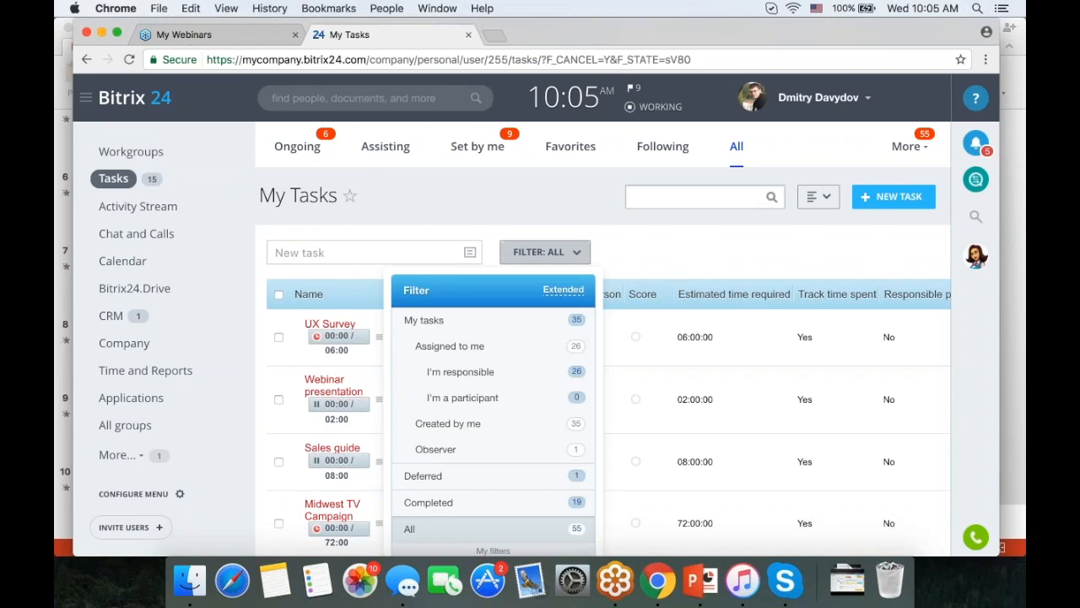
{"action": "scroll", "coordinate": [567, 215], "scroll_direction": "down", "scroll_amount": 2}
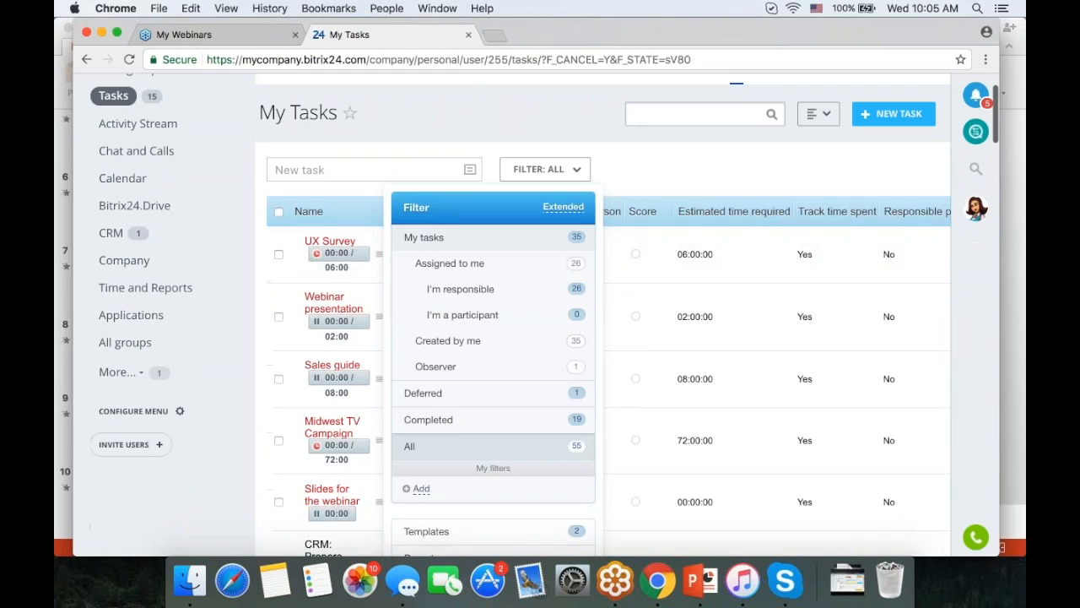
{"action": "left_click", "coordinate": [564, 207]}
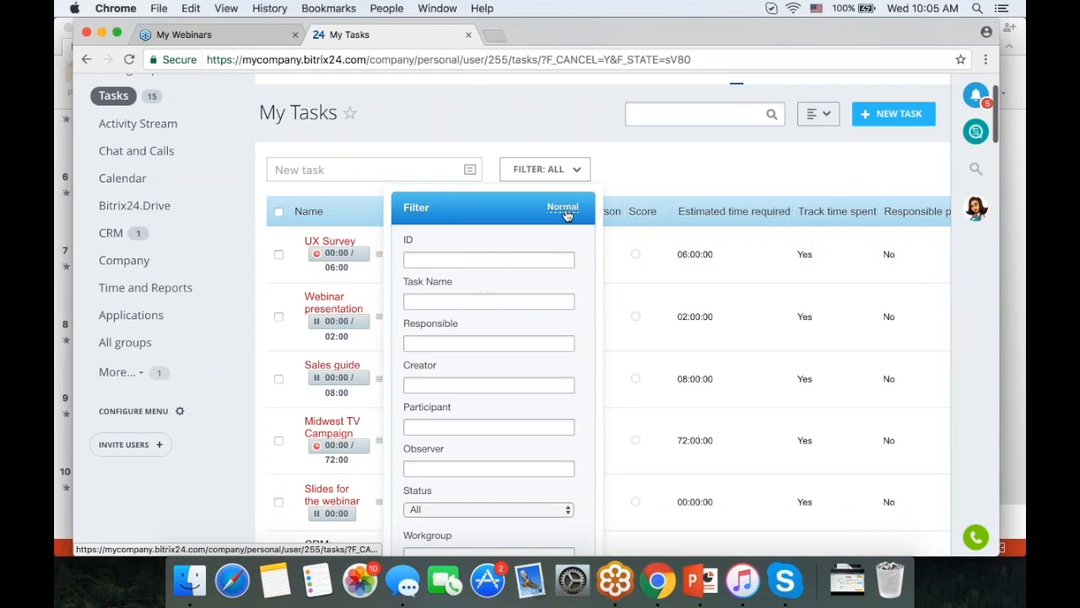
{"action": "scroll", "coordinate": [567, 215], "scroll_direction": "down", "scroll_amount": 5}
{"action": "scroll", "coordinate": [567, 215], "scroll_direction": "up", "scroll_amount": 4}
{"action": "scroll", "coordinate": [568, 164], "scroll_direction": "down", "scroll_amount": 3}
{"action": "scroll", "coordinate": [568, 164], "scroll_direction": "up", "scroll_amount": 3}
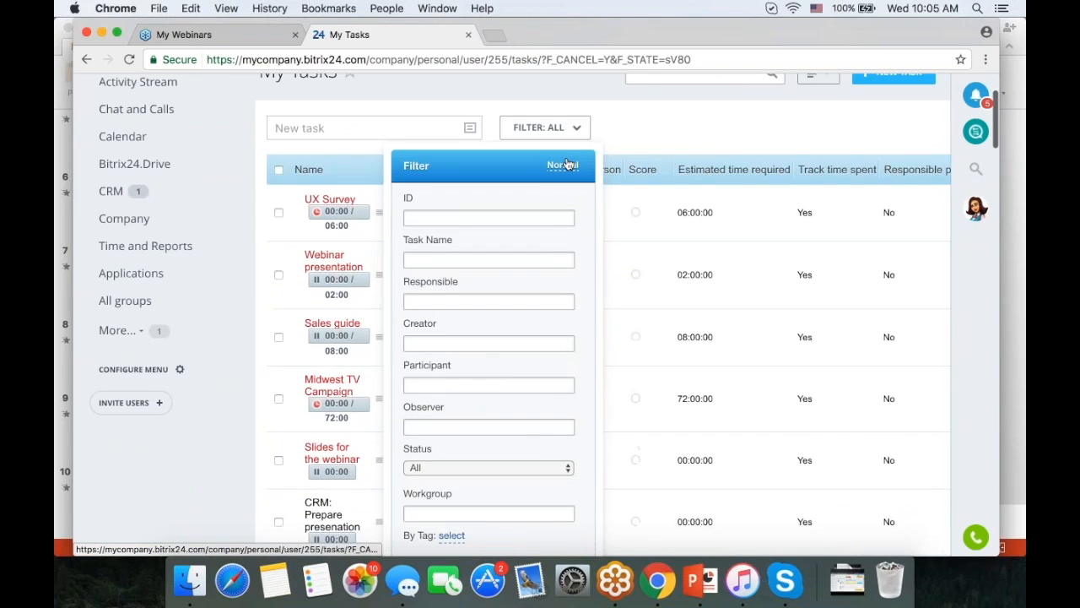
{"action": "left_click", "coordinate": [567, 163]}
{"action": "scroll", "coordinate": [425, 340], "scroll_direction": "down", "scroll_amount": 2}
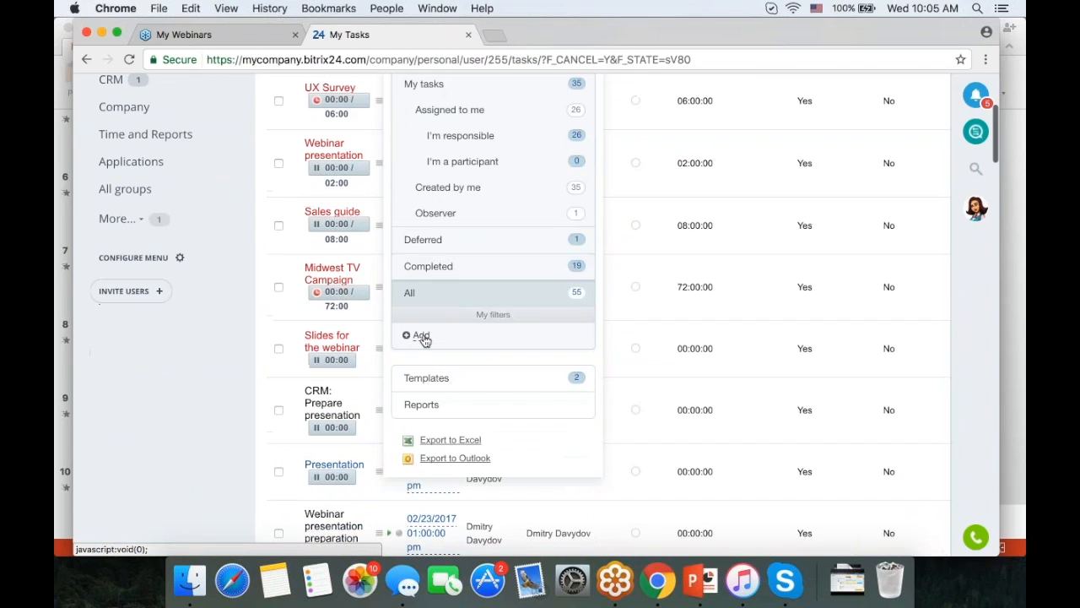
{"action": "left_click", "coordinate": [422, 336]}
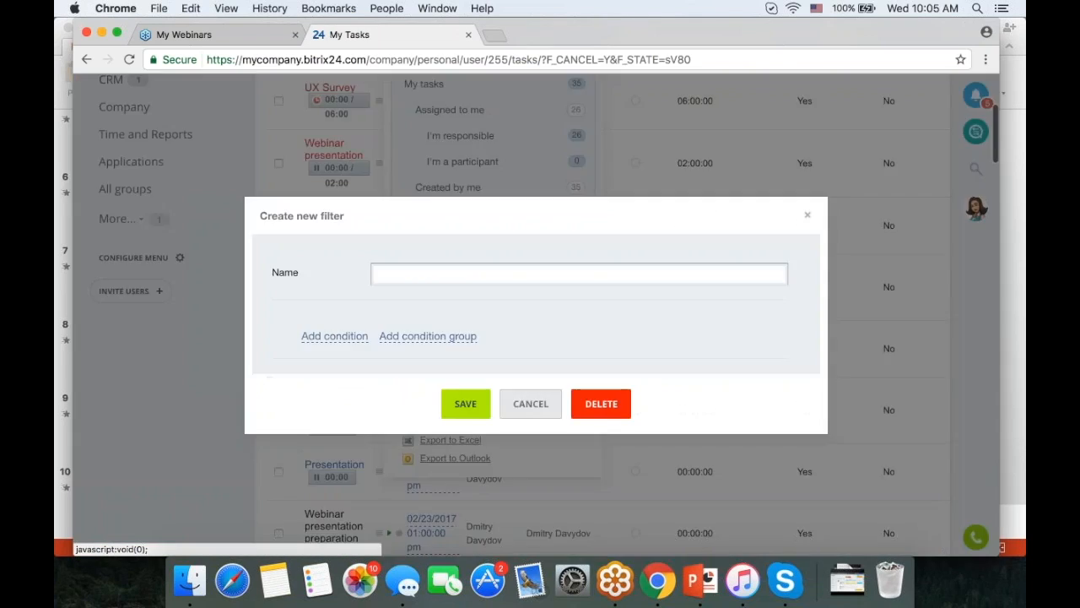
- Add two condition groups joined by AND, with the first condition filtering by Created by
{"action": "left_click", "coordinate": [428, 336]}
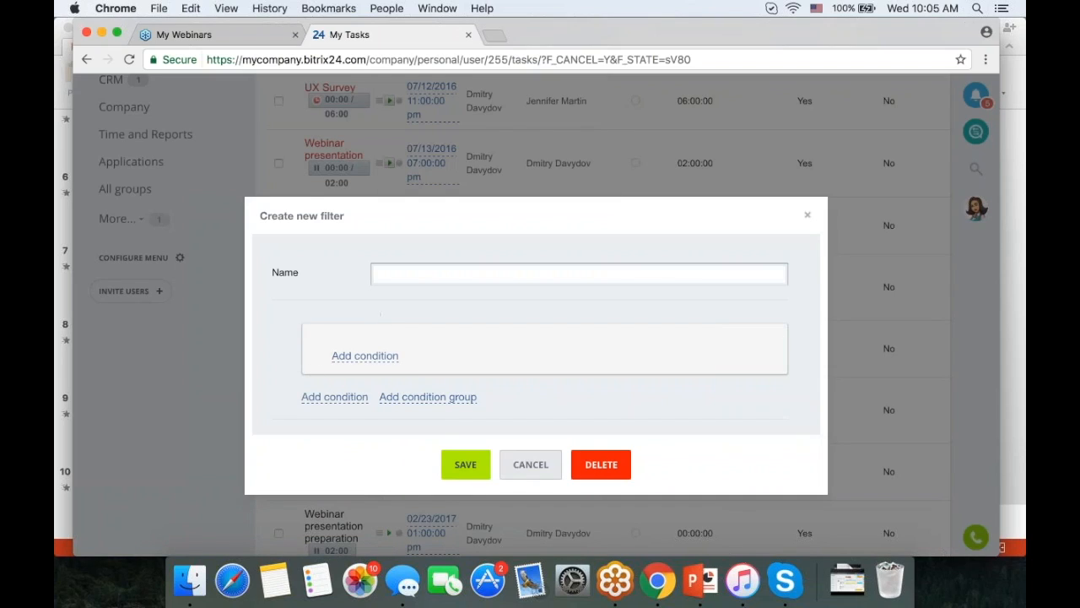
{"action": "left_click", "coordinate": [406, 397]}
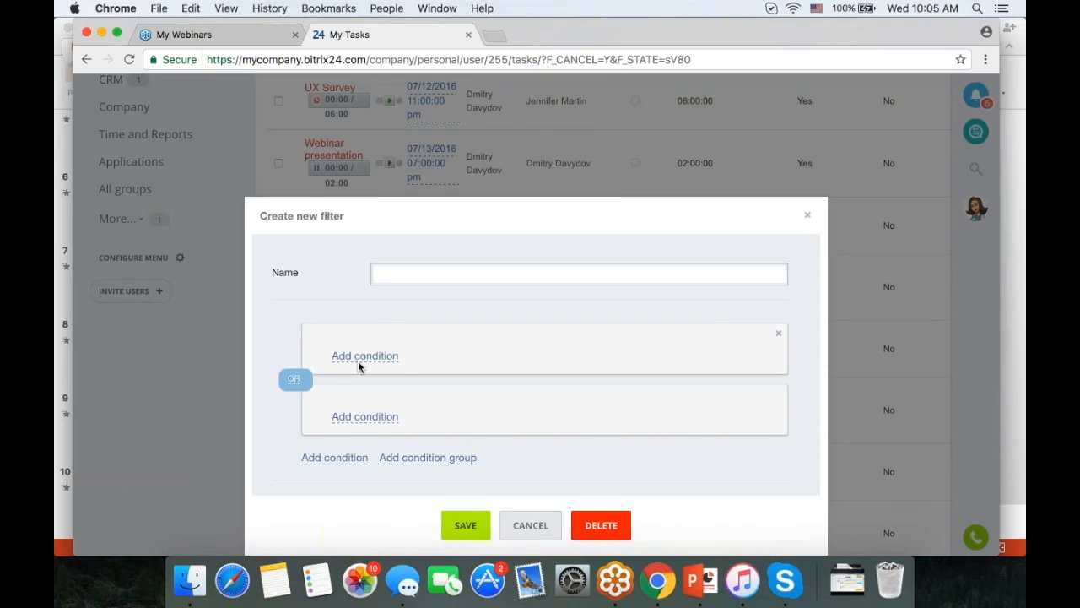
{"action": "left_click", "coordinate": [293, 379]}
{"action": "left_click", "coordinate": [365, 356]}
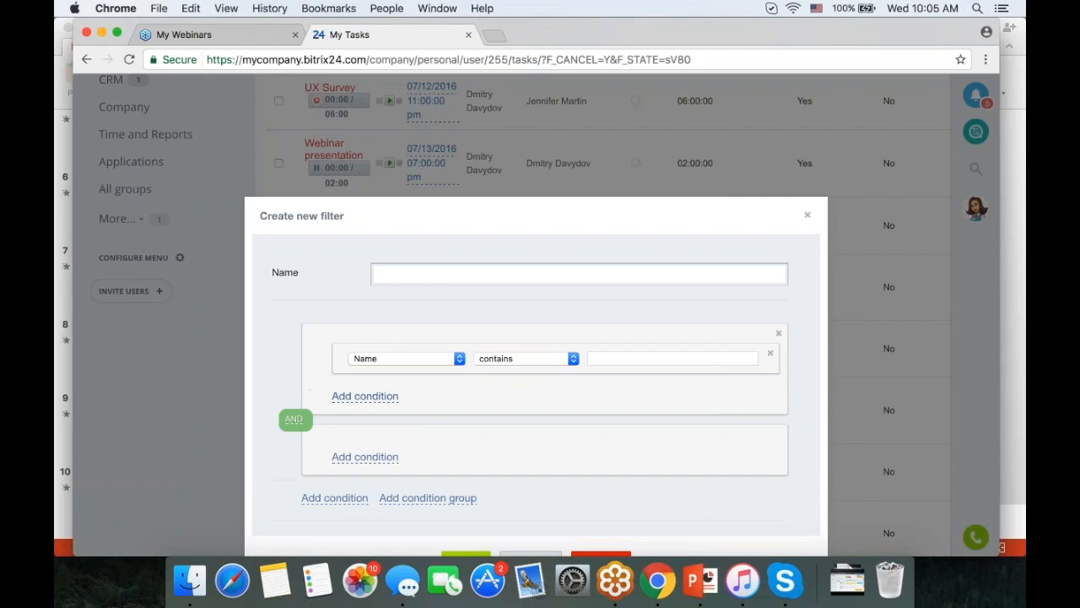
{"action": "left_click", "coordinate": [454, 365]}
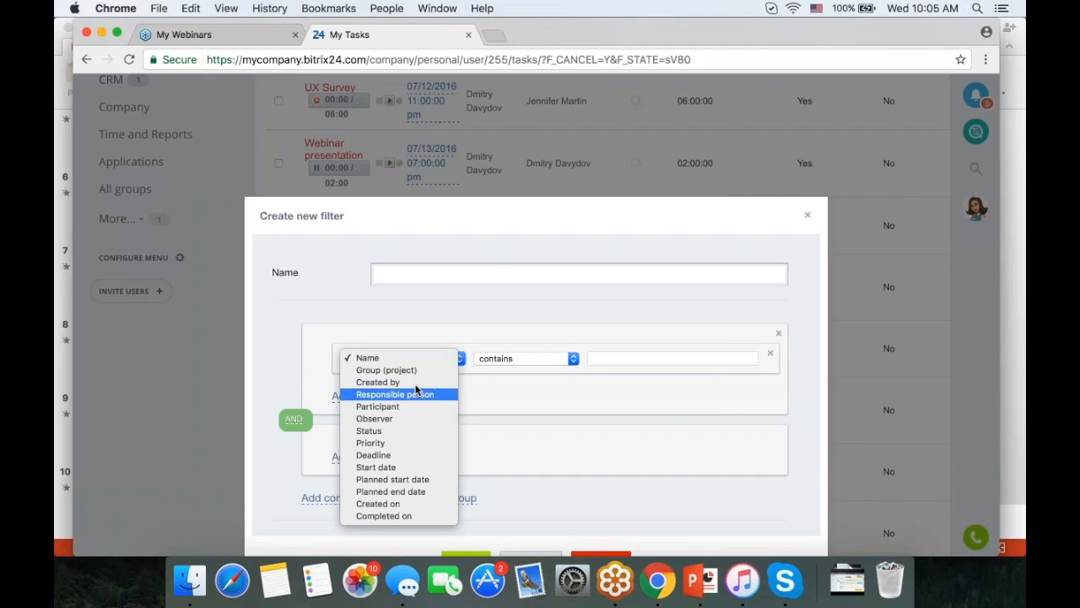
{"action": "left_click", "coordinate": [409, 383]}
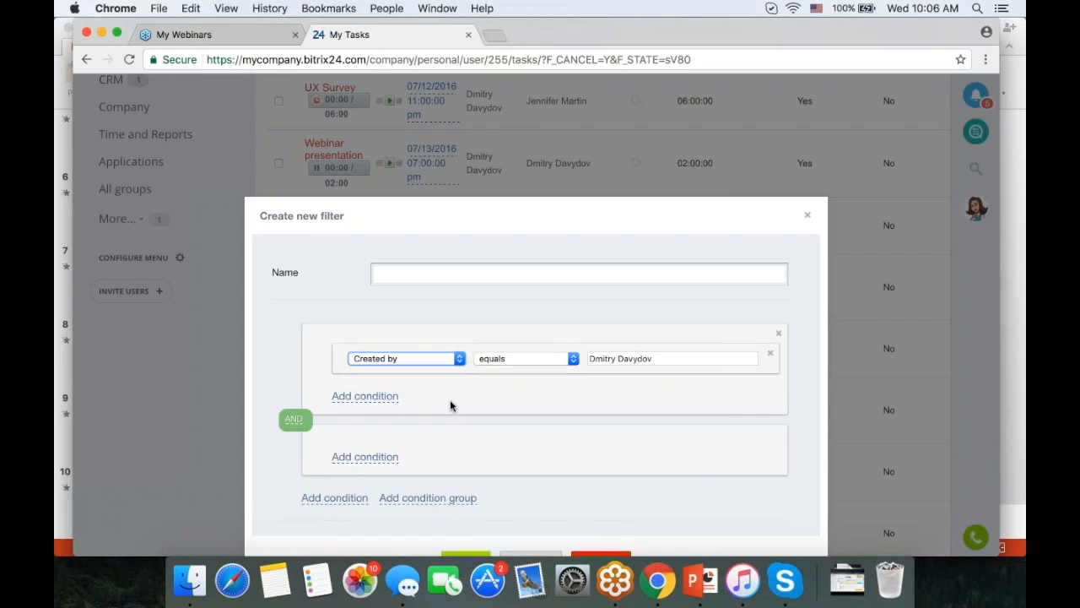
- Set the second condition to Status equals Overdue, then cancel the filter without saving
{"action": "left_click", "coordinate": [378, 455]}
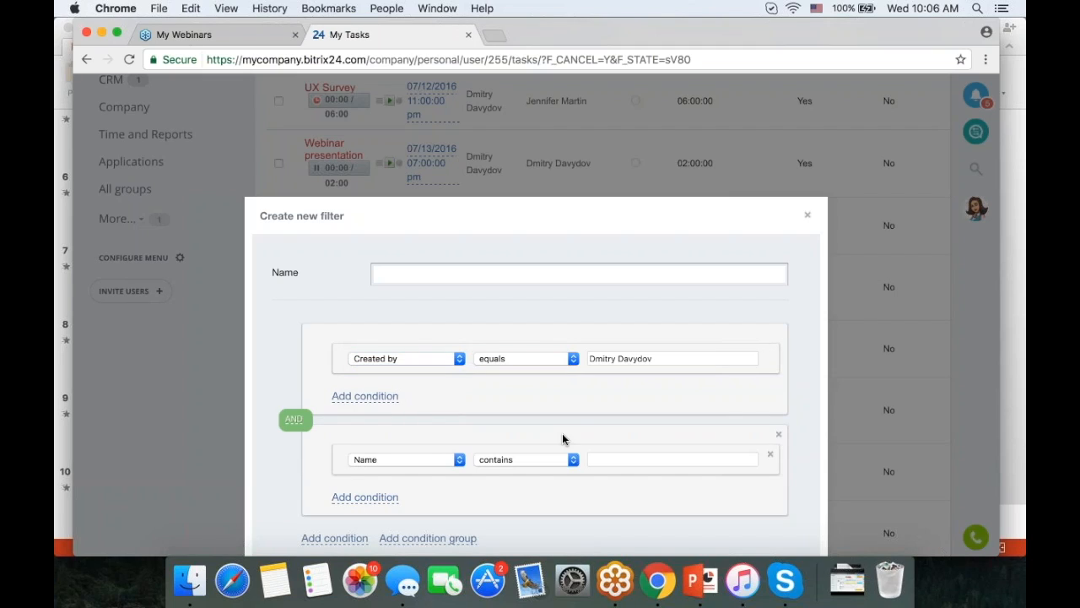
{"action": "left_click", "coordinate": [459, 460]}
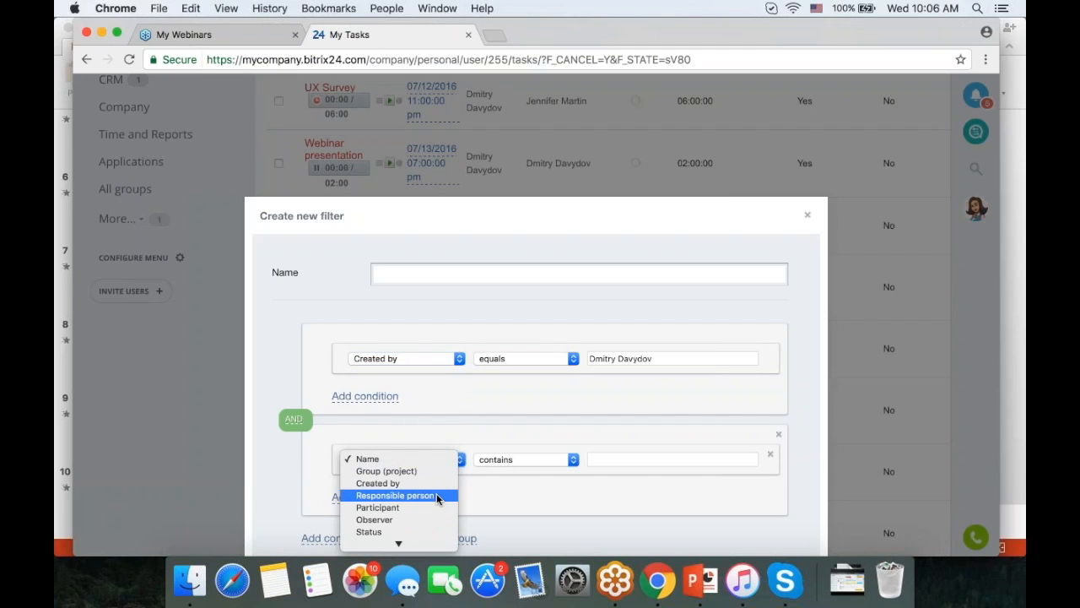
{"action": "left_click", "coordinate": [650, 458]}
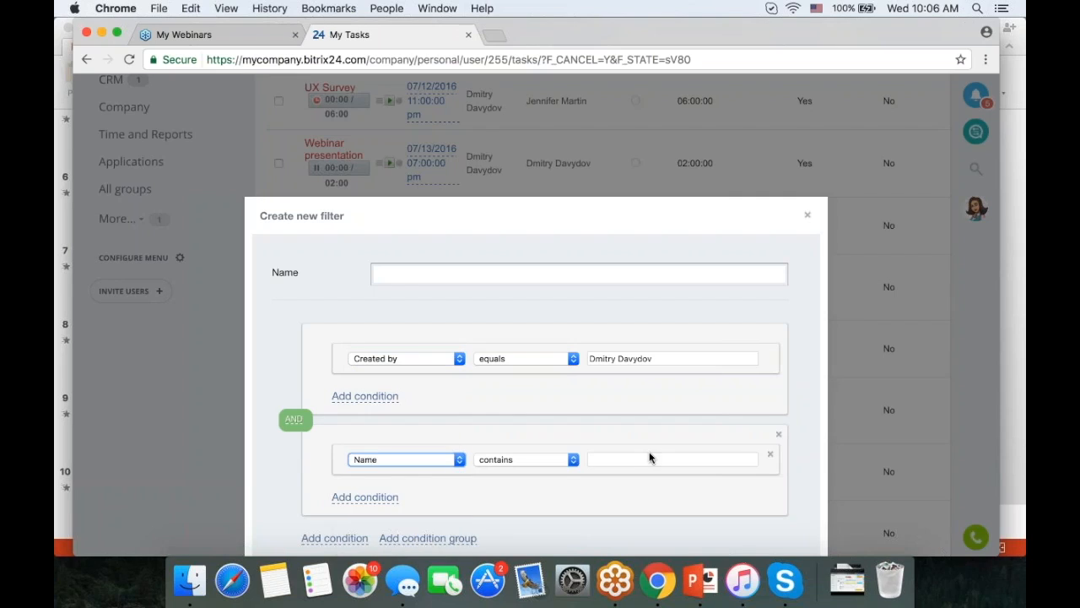
{"action": "left_click", "coordinate": [642, 459]}
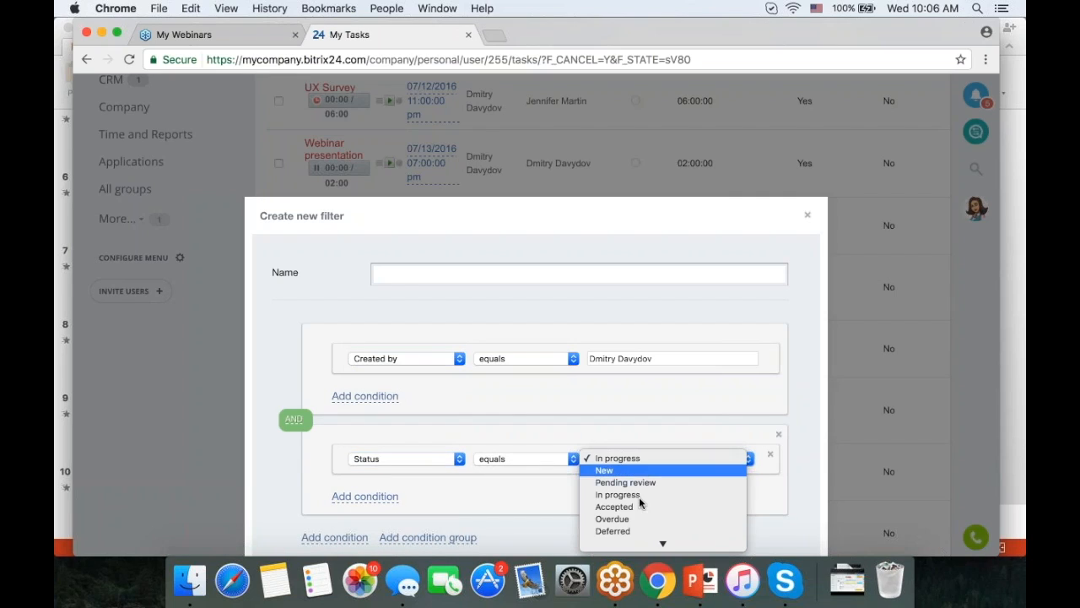
{"action": "left_click", "coordinate": [640, 518]}
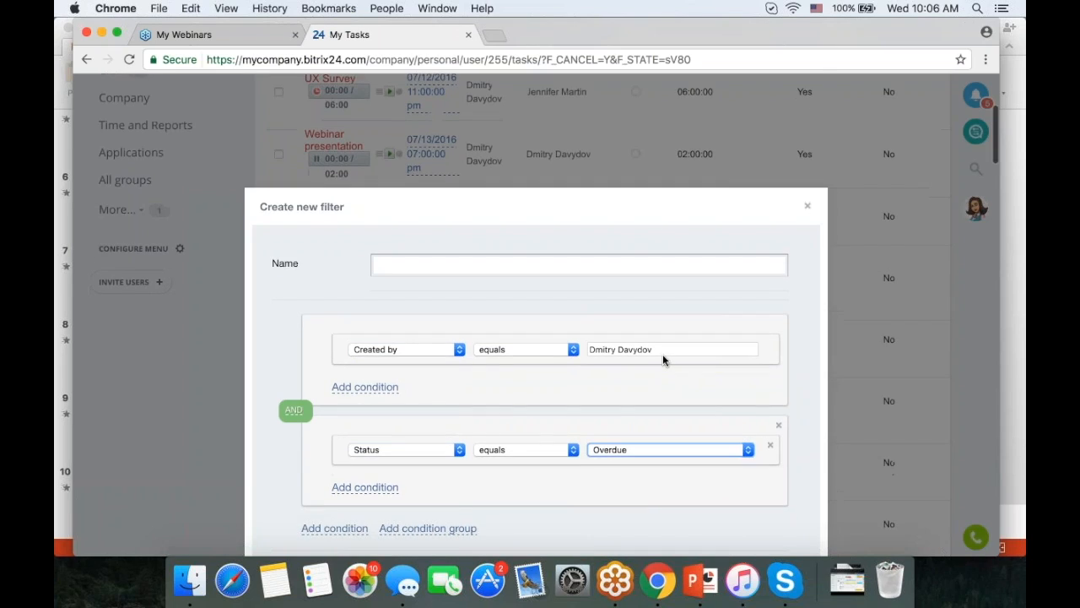
{"action": "scroll", "coordinate": [434, 338], "scroll_direction": "down", "scroll_amount": 3}
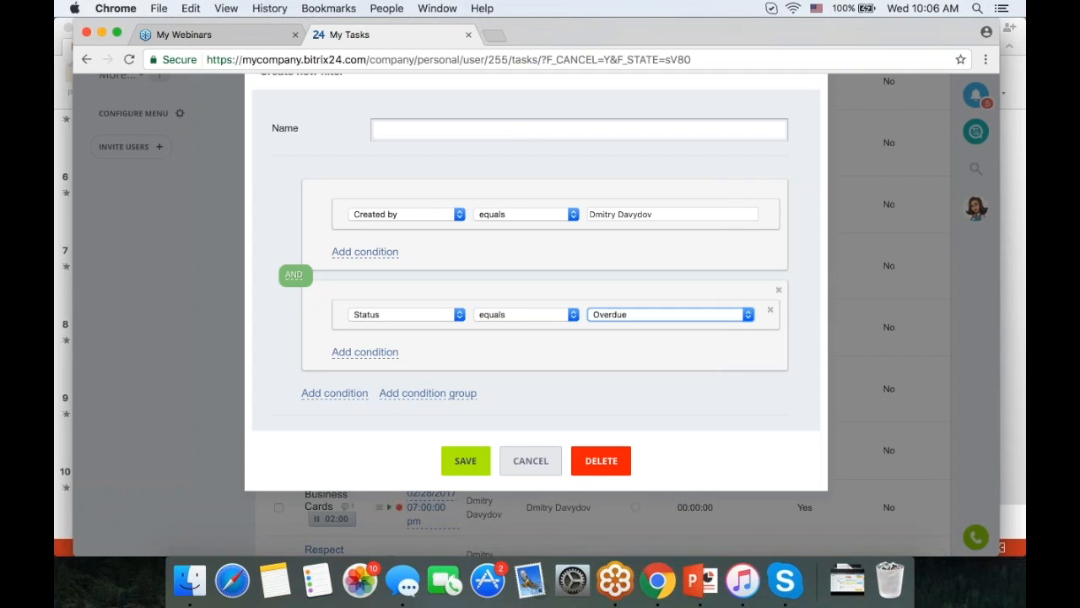
{"action": "left_click", "coordinate": [530, 460]}
{"action": "scroll", "coordinate": [635, 467], "scroll_direction": "up", "scroll_amount": 1}
{"action": "scroll", "coordinate": [636, 468], "scroll_direction": "up", "scroll_amount": 6}
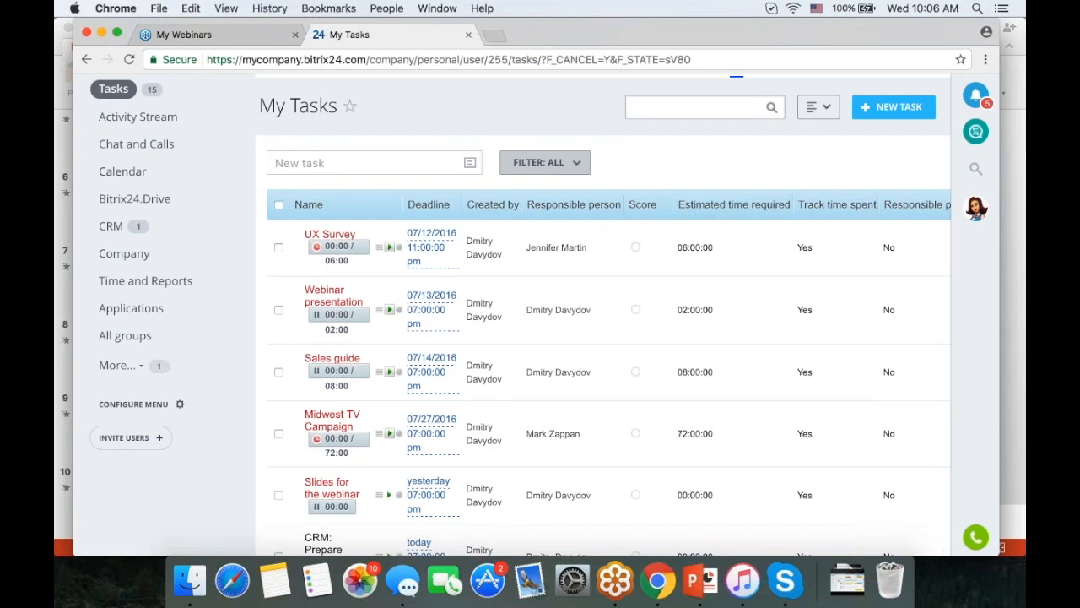
- Tick the header checkbox to select all tasks and review the bulk-action list without choosing
{"action": "left_click", "coordinate": [279, 205]}
{"action": "scroll", "coordinate": [607, 321], "scroll_direction": "down", "scroll_amount": 15}
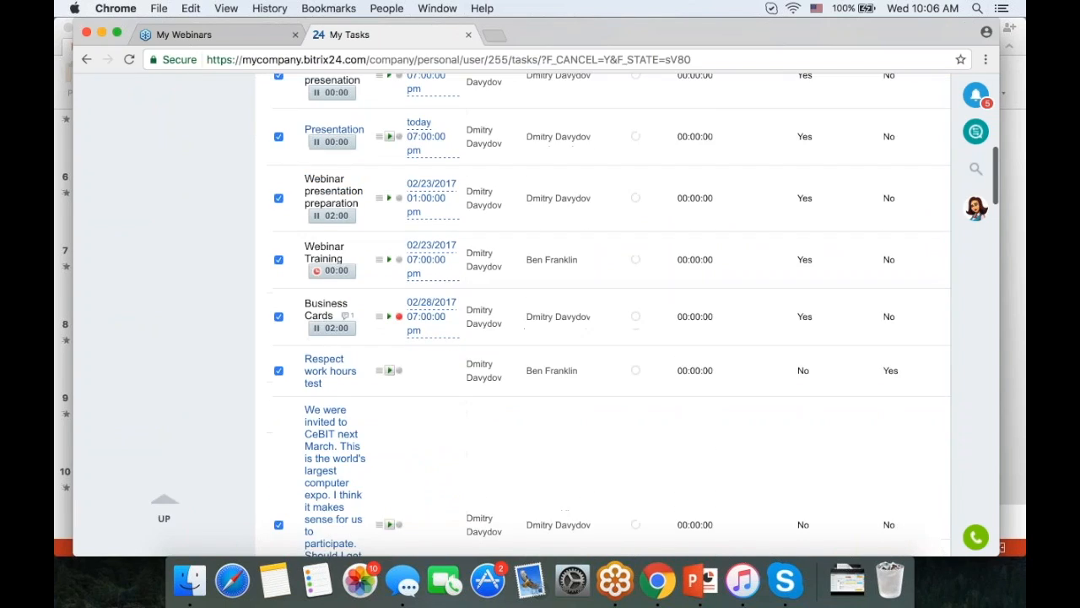
{"action": "scroll", "coordinate": [506, 388], "scroll_direction": "down", "scroll_amount": 5}
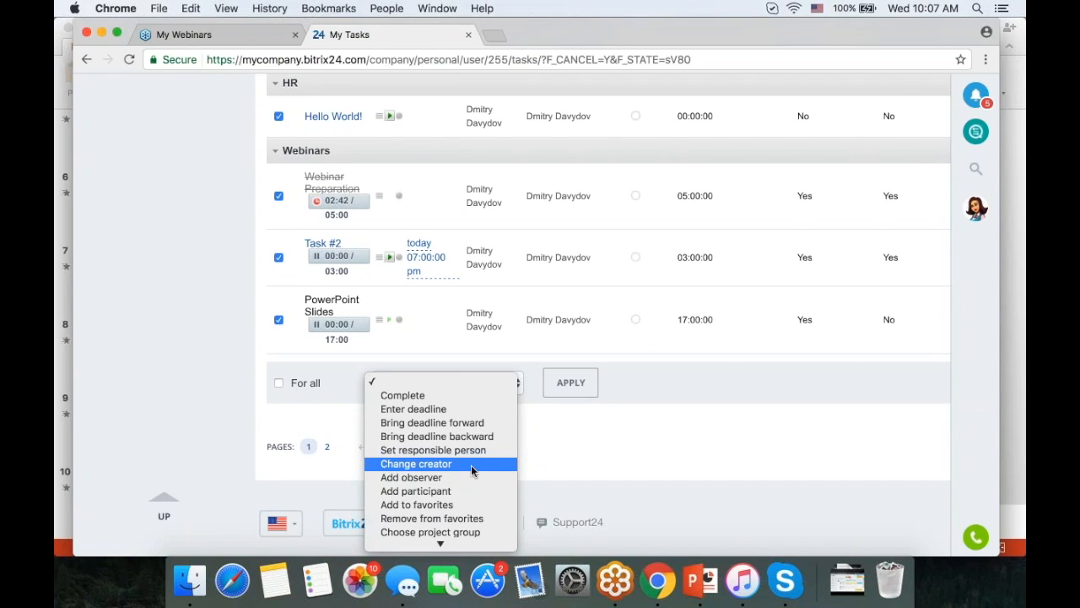
{"action": "scroll", "coordinate": [471, 465], "scroll_direction": "down", "scroll_amount": 1}
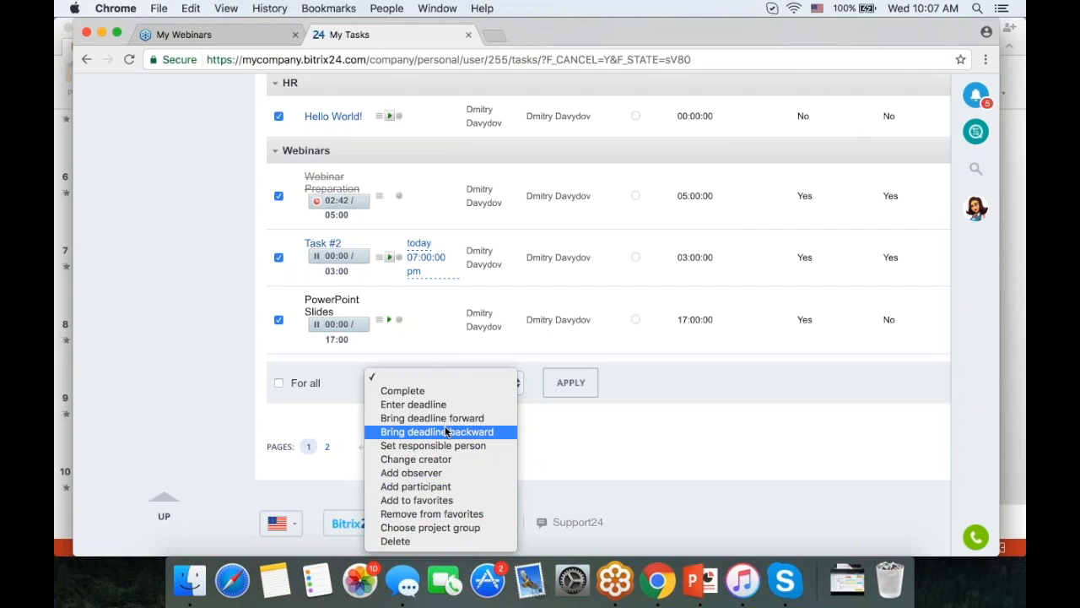
{"action": "left_click", "coordinate": [682, 468]}
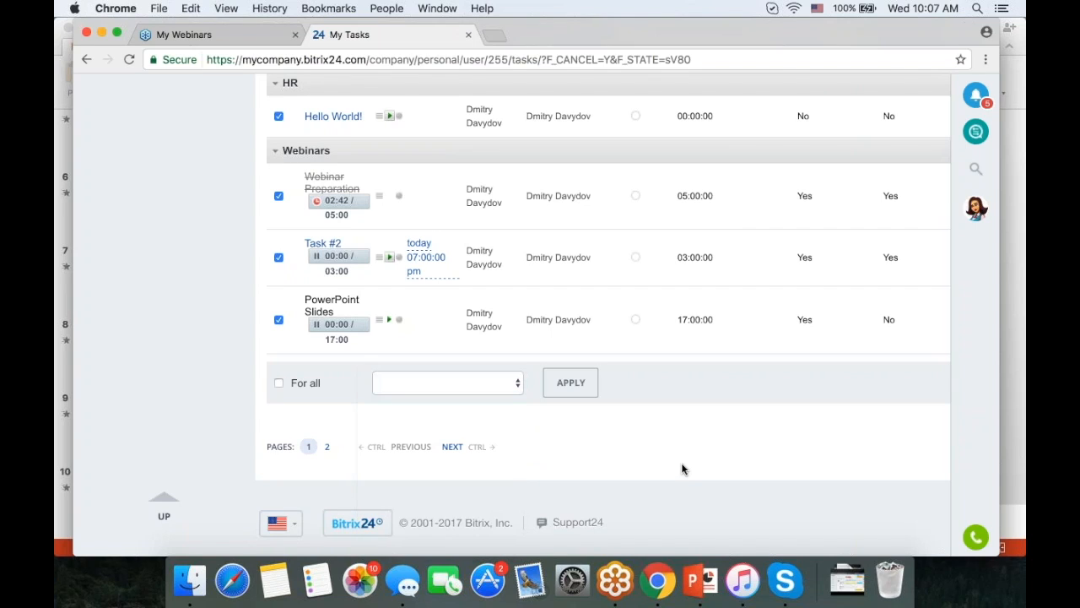
{"action": "scroll", "coordinate": [714, 384], "scroll_direction": "up", "scroll_amount": 10}
{"action": "scroll", "coordinate": [714, 388], "scroll_direction": "up", "scroll_amount": 10}
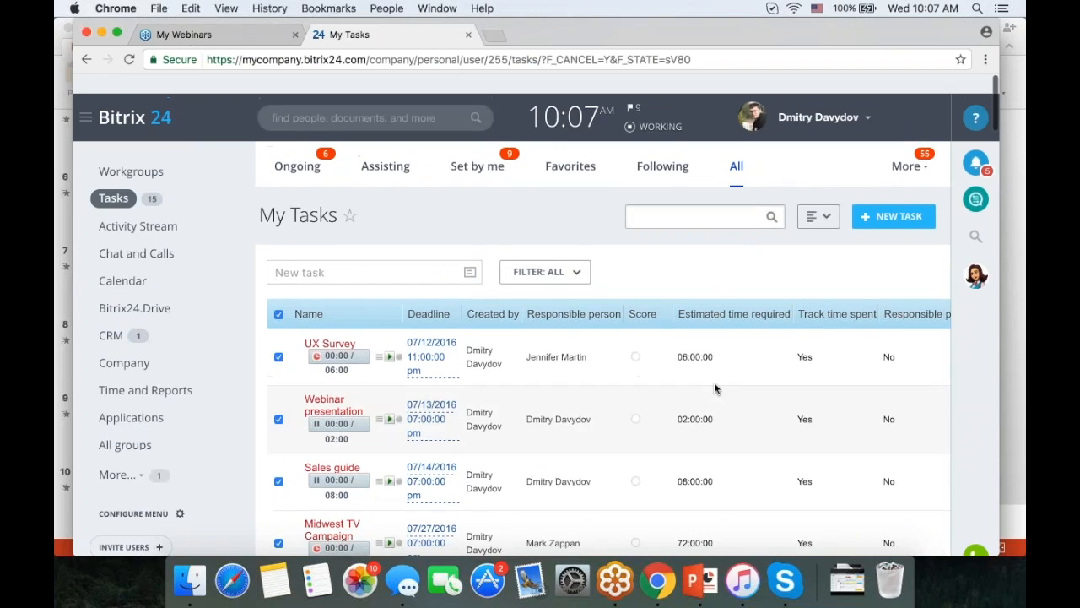
- Look over the filter presets and export links, then untick the header checkbox to deselect all tasks
{"action": "left_click", "coordinate": [556, 262]}
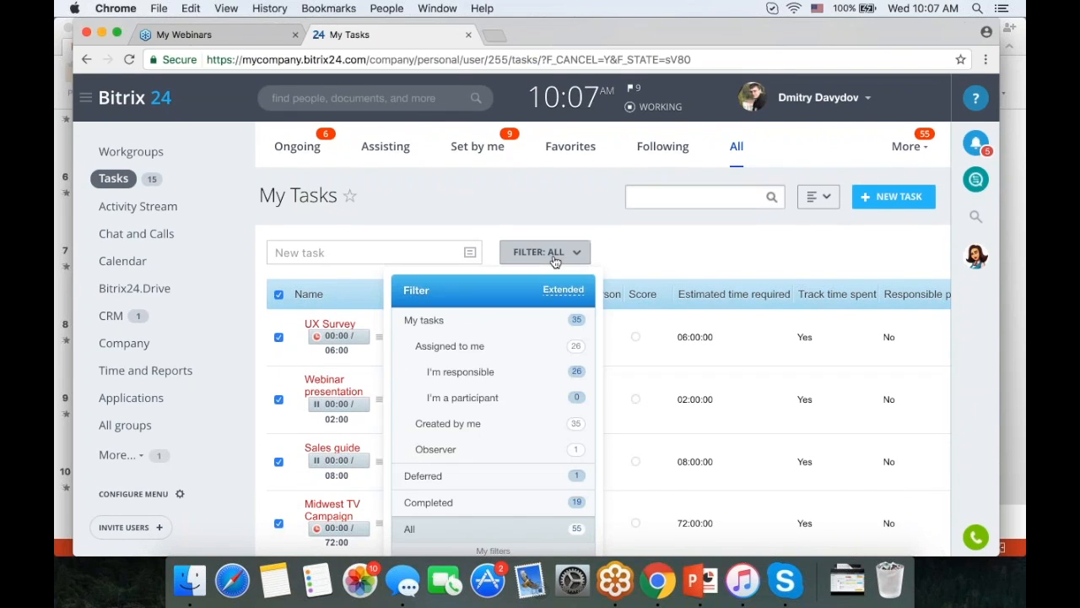
{"action": "scroll", "coordinate": [555, 262], "scroll_direction": "down", "scroll_amount": 7}
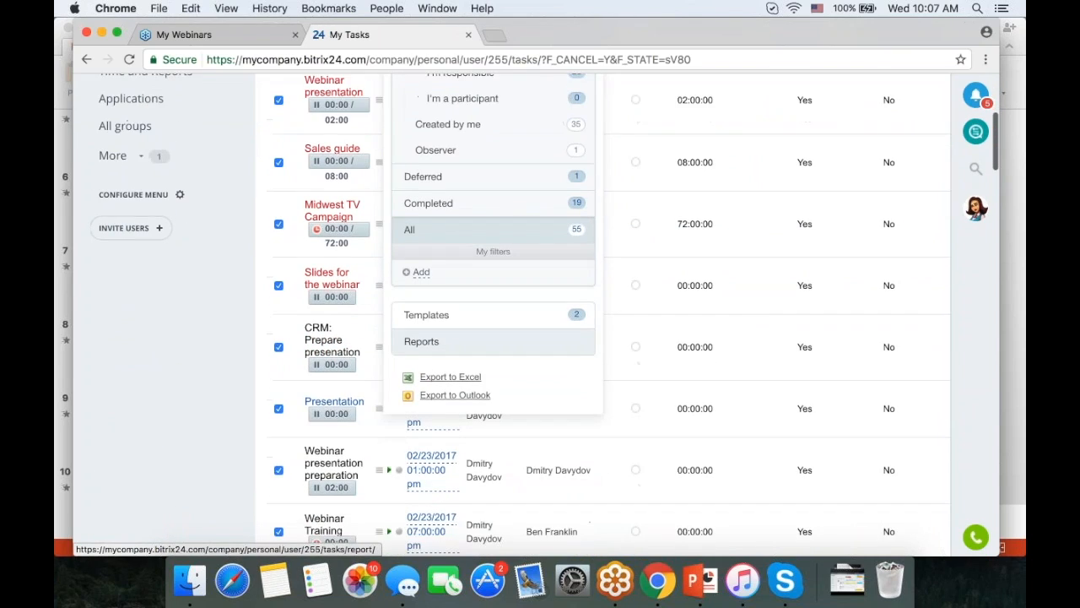
{"action": "scroll", "coordinate": [439, 341], "scroll_direction": "down", "scroll_amount": 1}
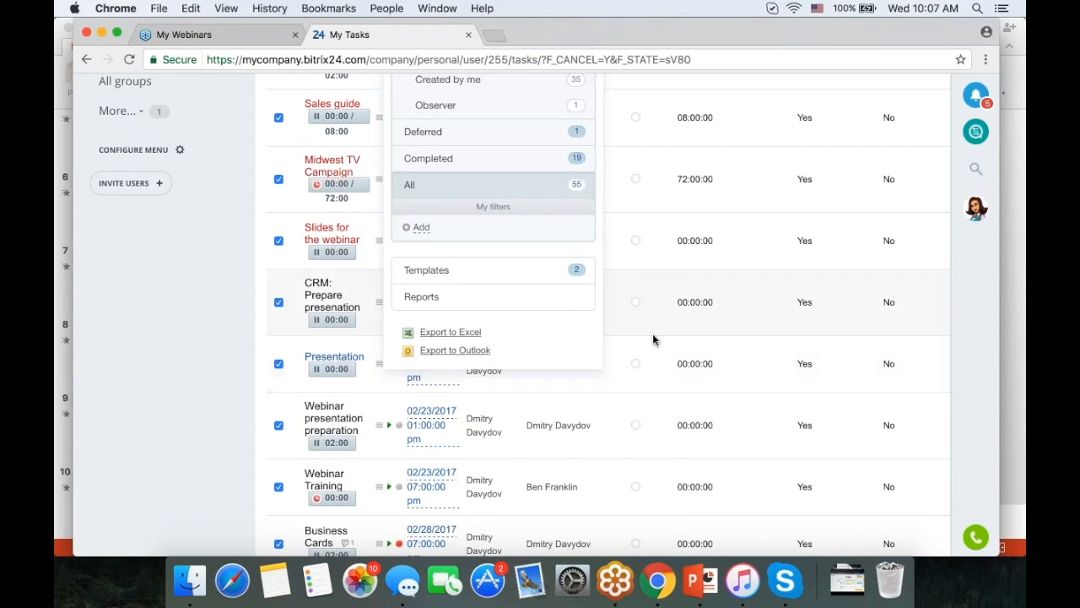
{"action": "scroll", "coordinate": [668, 358], "scroll_direction": "up", "scroll_amount": 5}
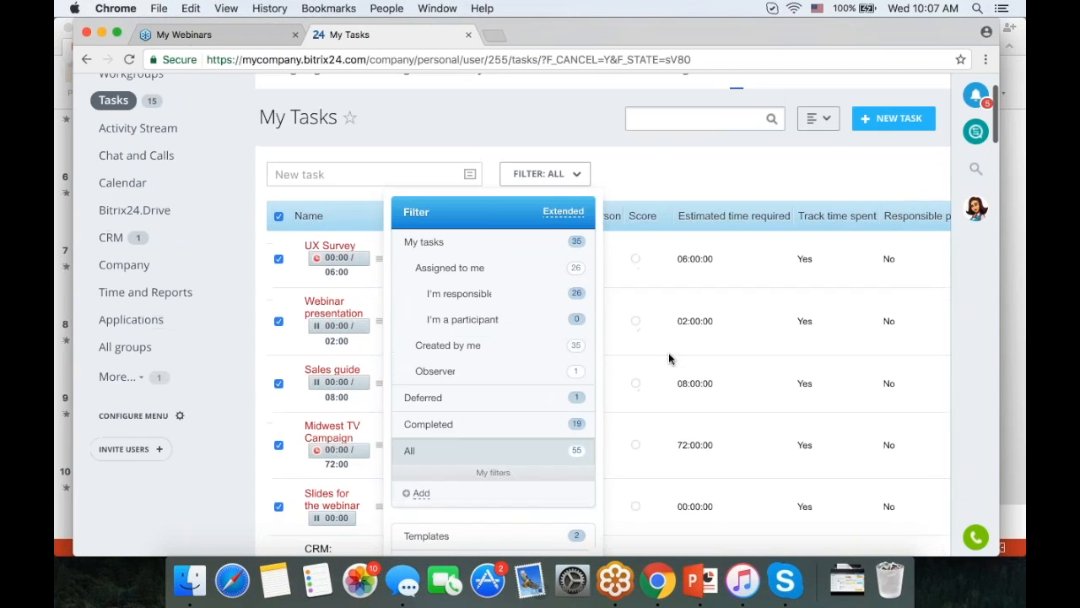
{"action": "left_click", "coordinate": [640, 187]}
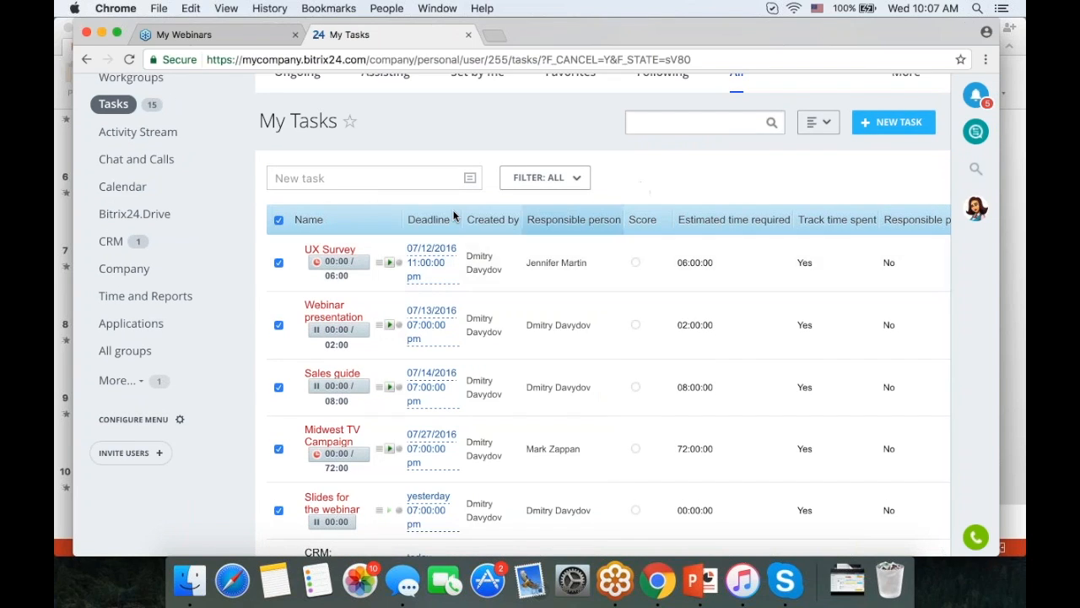
{"action": "left_click", "coordinate": [279, 221]}
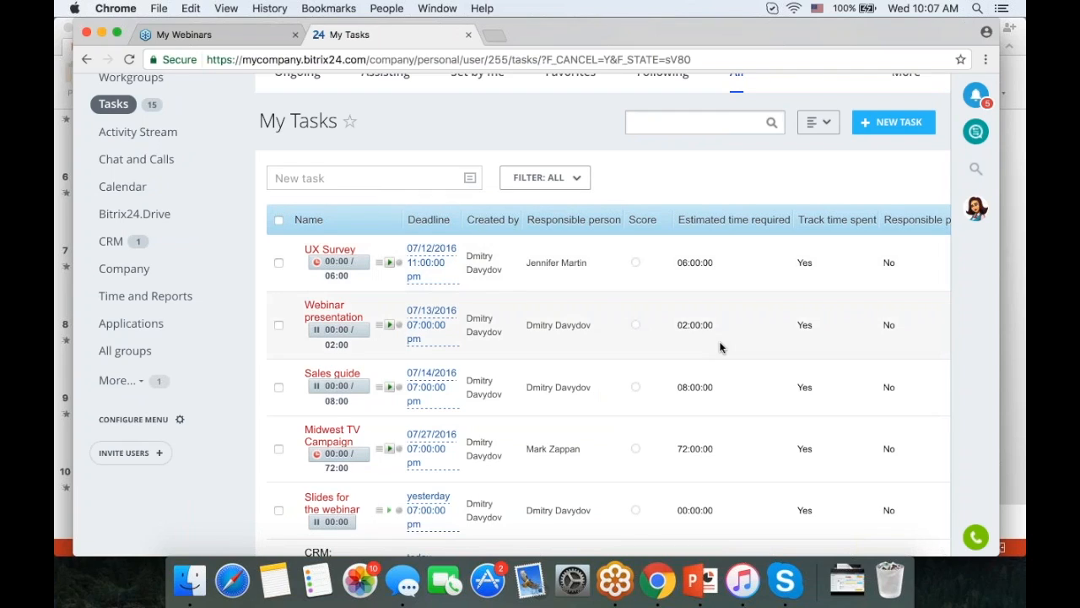
{"action": "scroll", "coordinate": [719, 341], "scroll_direction": "up", "scroll_amount": 2}
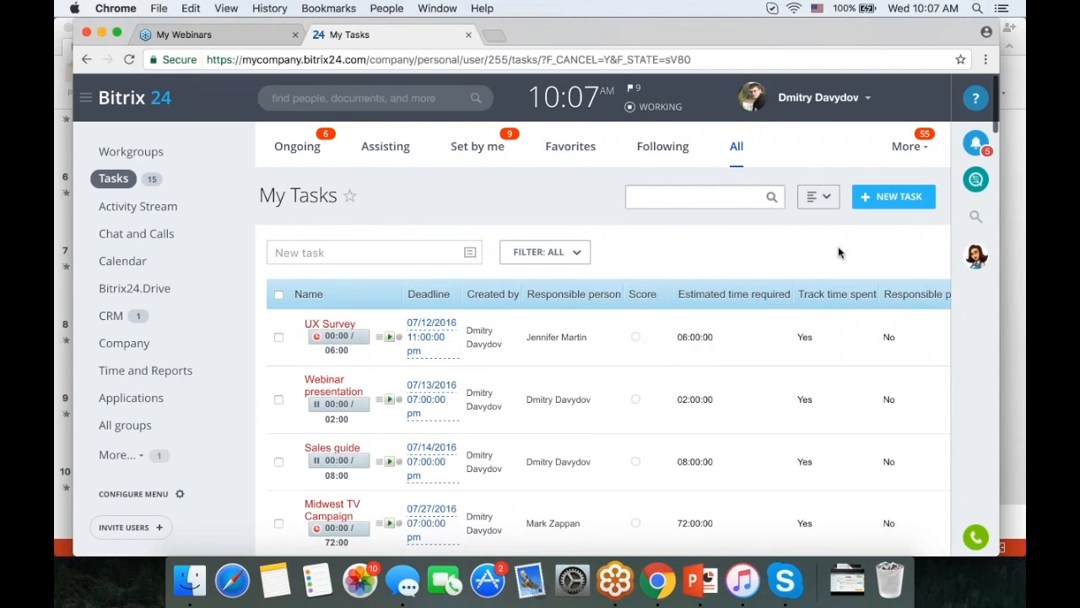
- Choose Default view in the gear menu, removing the added estimate and time tracking columns
{"action": "scroll", "coordinate": [852, 271], "scroll_direction": "right", "scroll_amount": 3}
{"action": "scroll", "coordinate": [853, 272], "scroll_direction": "right", "scroll_amount": 2}
{"action": "left_click", "coordinate": [904, 257]}
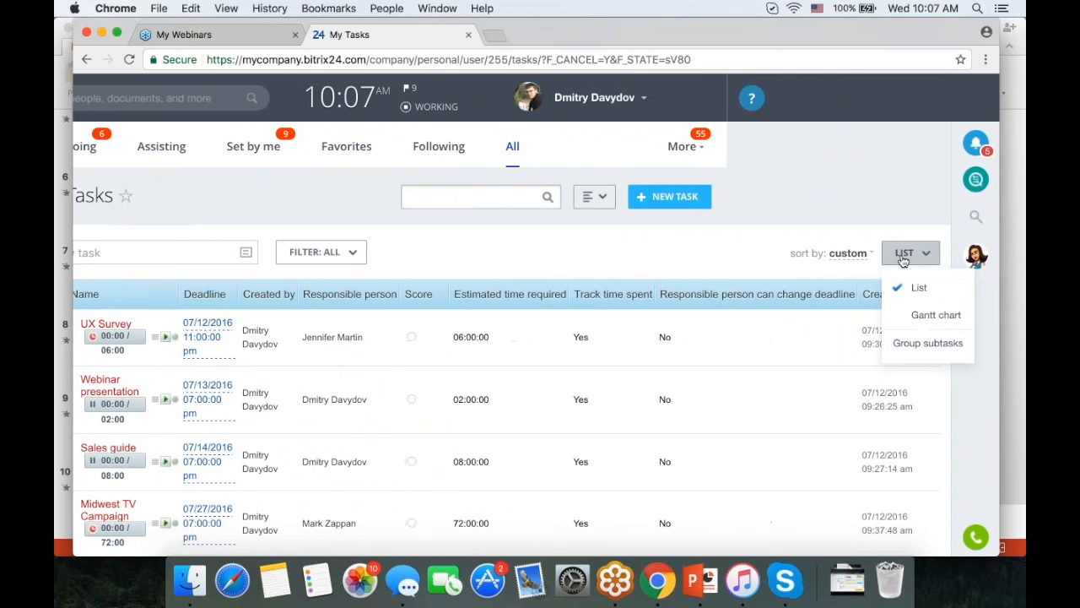
{"action": "left_click", "coordinate": [777, 254]}
{"action": "left_click", "coordinate": [926, 294]}
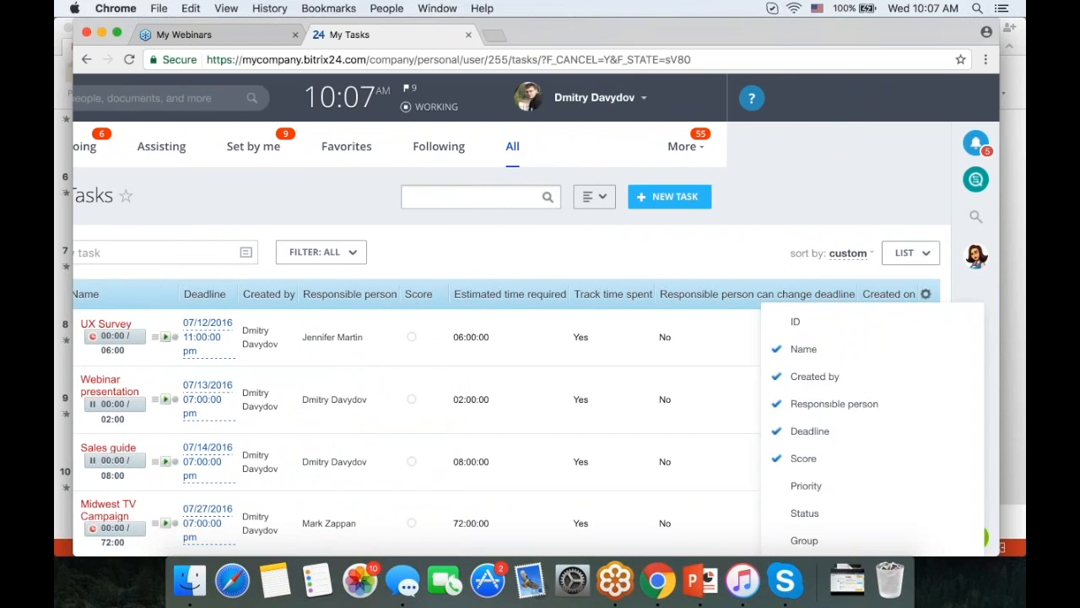
{"action": "scroll", "coordinate": [984, 209], "scroll_direction": "down", "scroll_amount": 3}
{"action": "scroll", "coordinate": [904, 357], "scroll_direction": "down", "scroll_amount": 5}
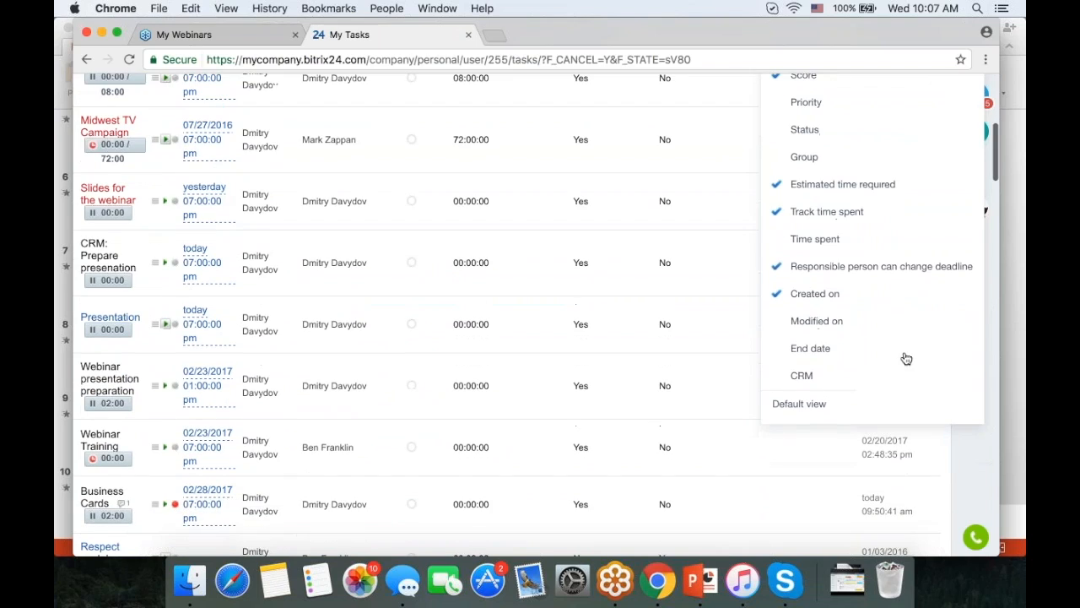
{"action": "left_click", "coordinate": [809, 405]}
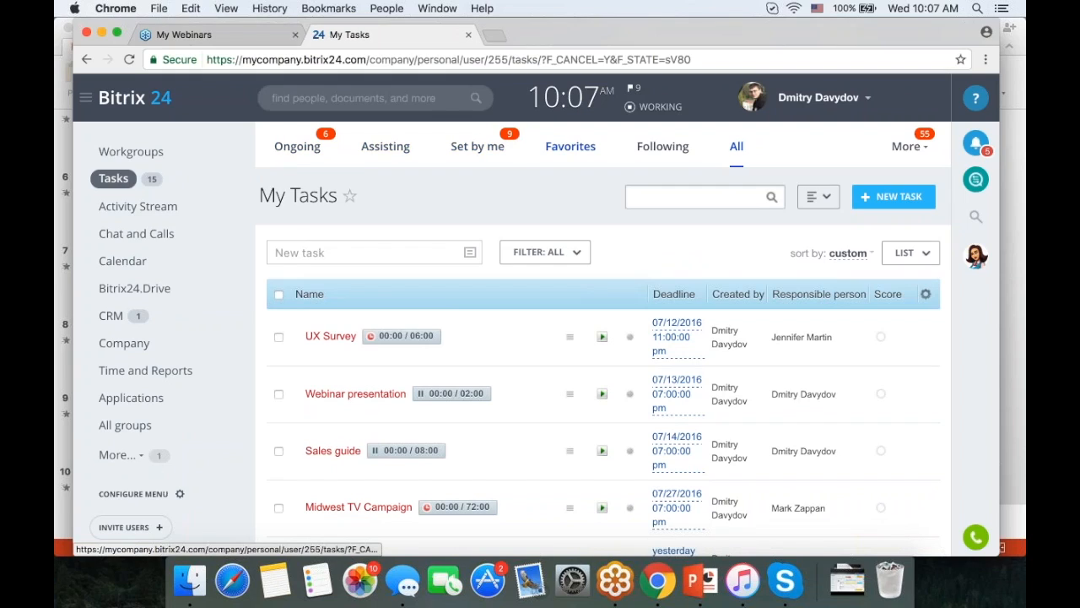
- Browse the Ongoing, Assisting, Set by me, Favorites and Following tabs, then open More > Involvement
{"action": "left_click", "coordinate": [737, 147]}
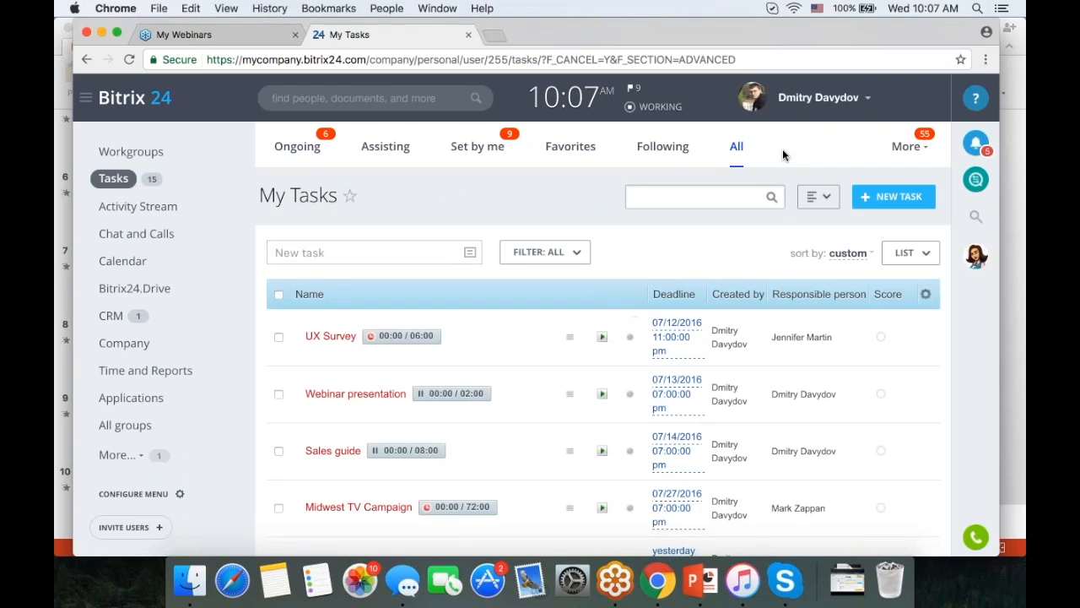
{"action": "left_click", "coordinate": [901, 147]}
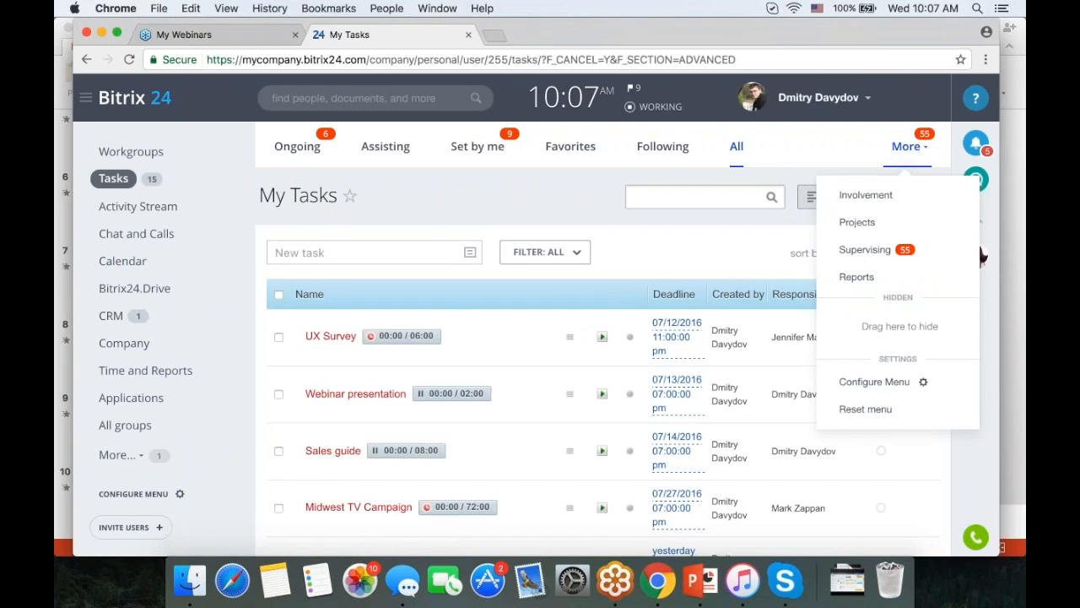
{"action": "left_click", "coordinate": [295, 151]}
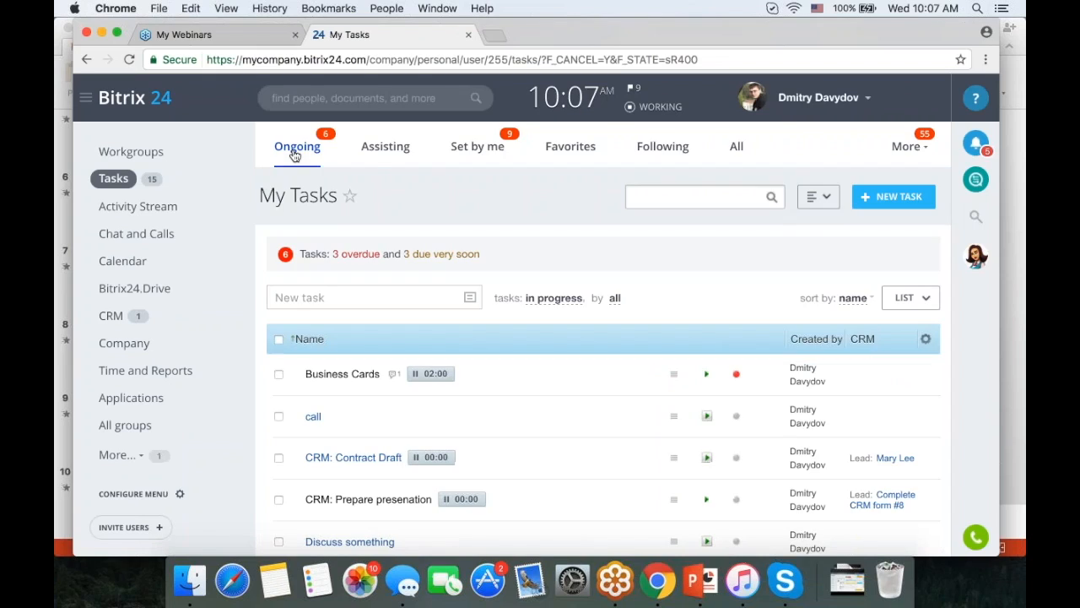
{"action": "left_click", "coordinate": [376, 150]}
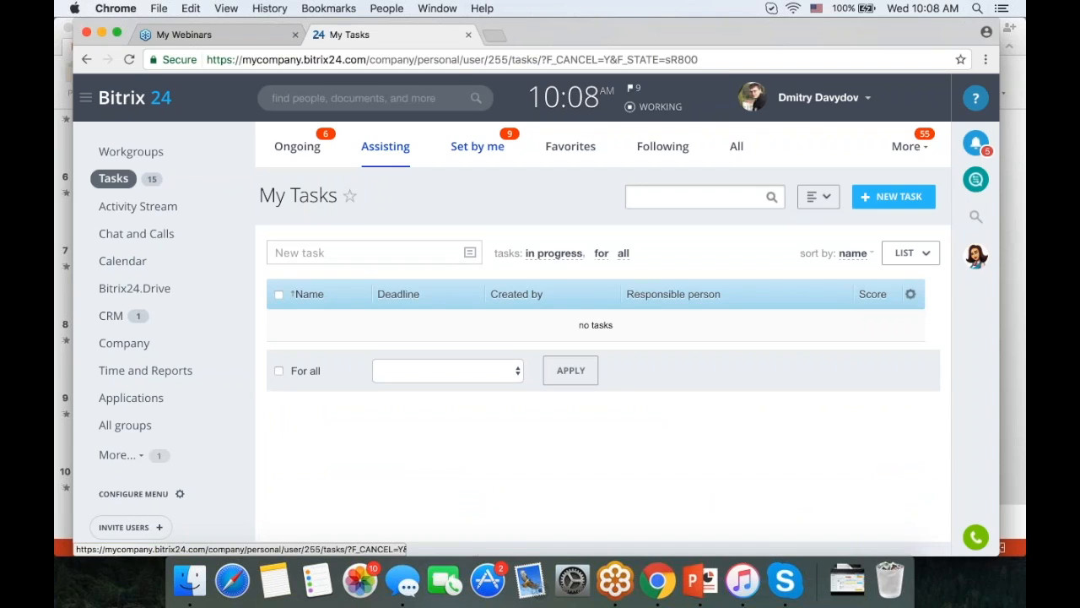
{"action": "left_click", "coordinate": [477, 146]}
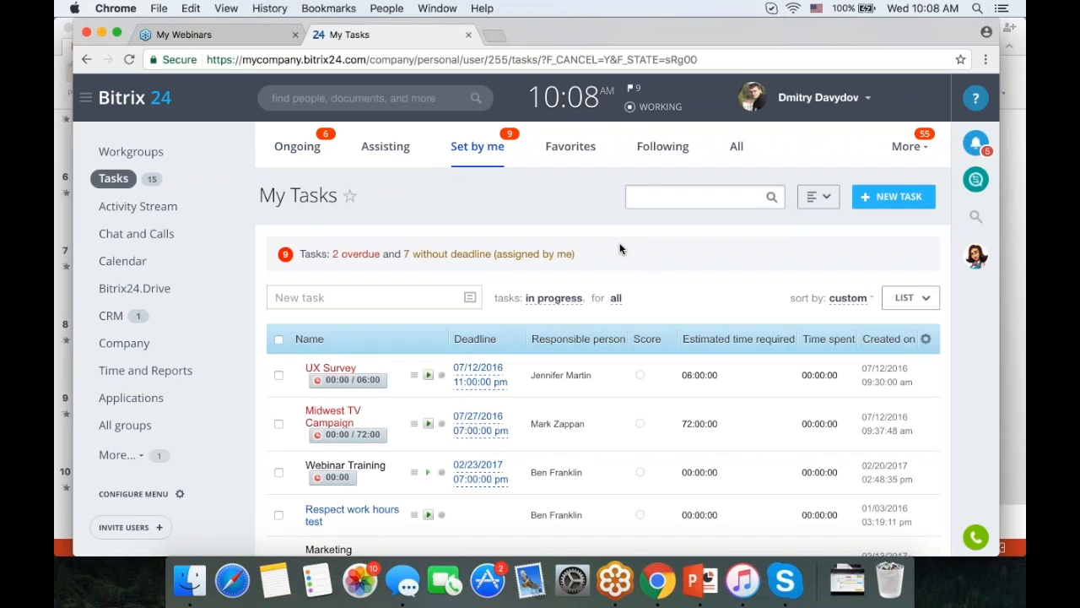
{"action": "left_click", "coordinate": [571, 149]}
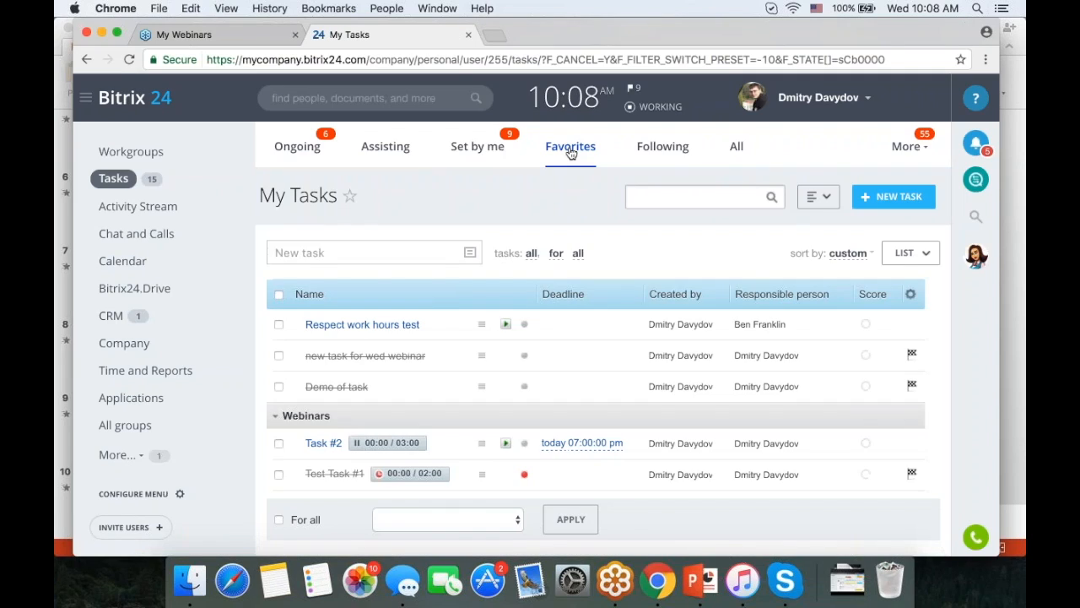
{"action": "left_click", "coordinate": [661, 148]}
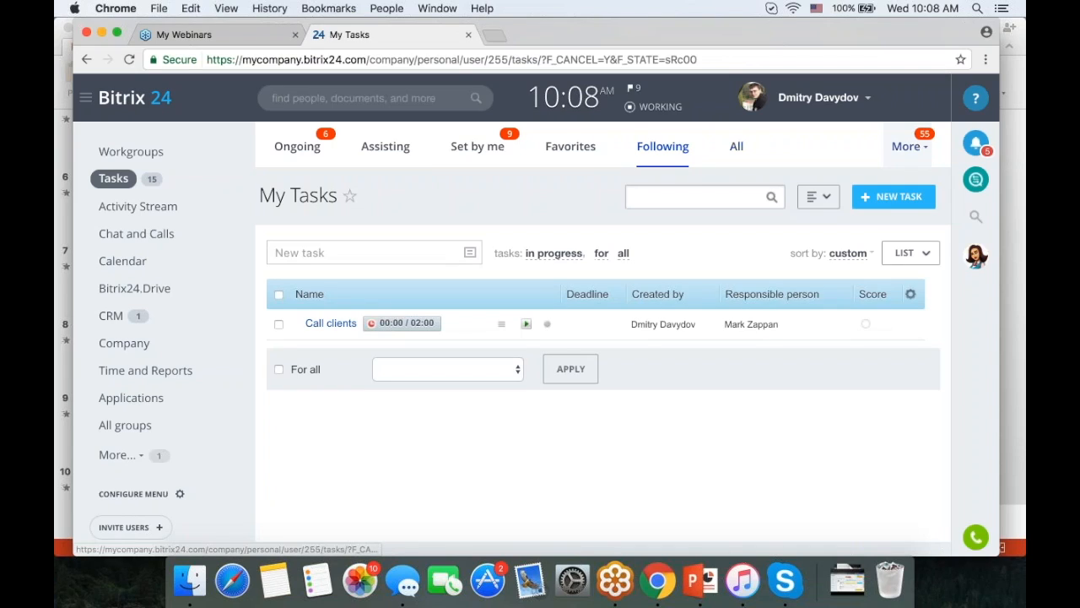
{"action": "left_click", "coordinate": [906, 146]}
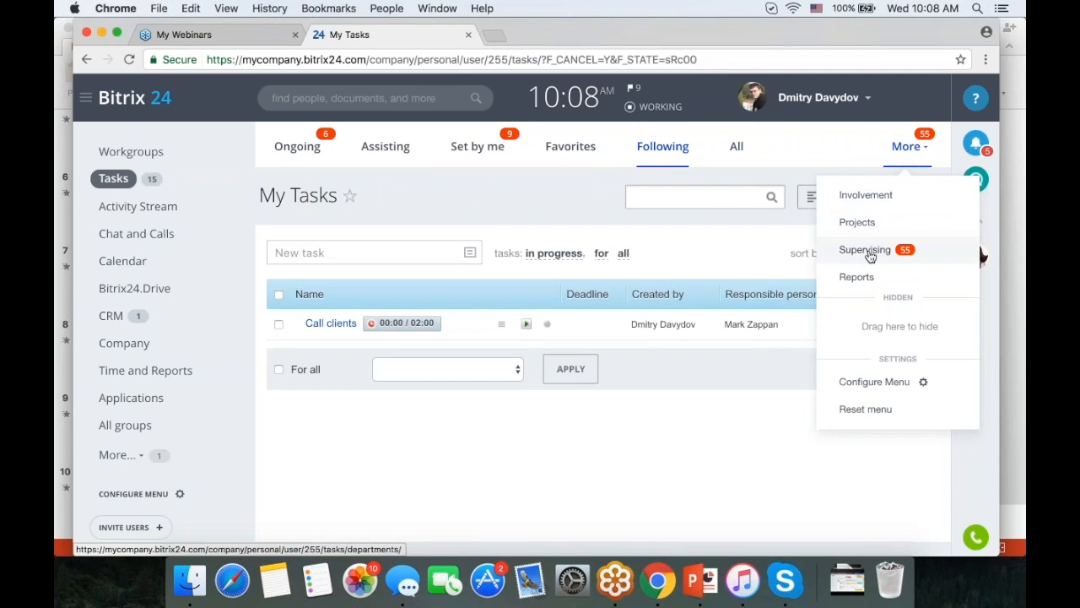
{"action": "left_click", "coordinate": [865, 195]}
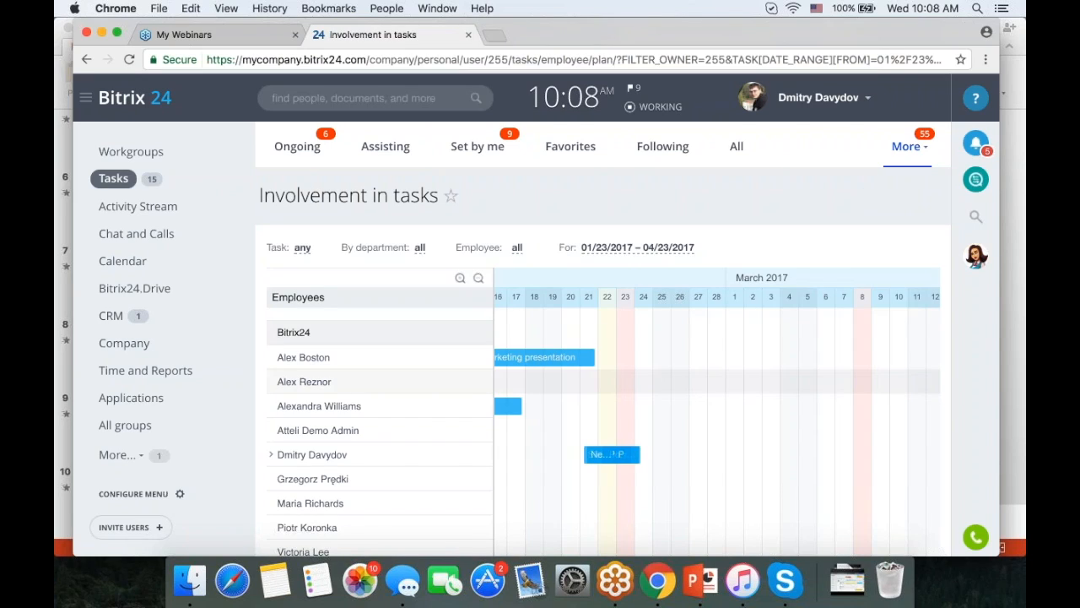
{"action": "scroll", "coordinate": [729, 384], "scroll_direction": "right", "scroll_amount": 3}
{"action": "scroll", "coordinate": [729, 384], "scroll_direction": "left", "scroll_amount": 5}
{"action": "scroll", "coordinate": [729, 387], "scroll_direction": "left", "scroll_amount": 3}
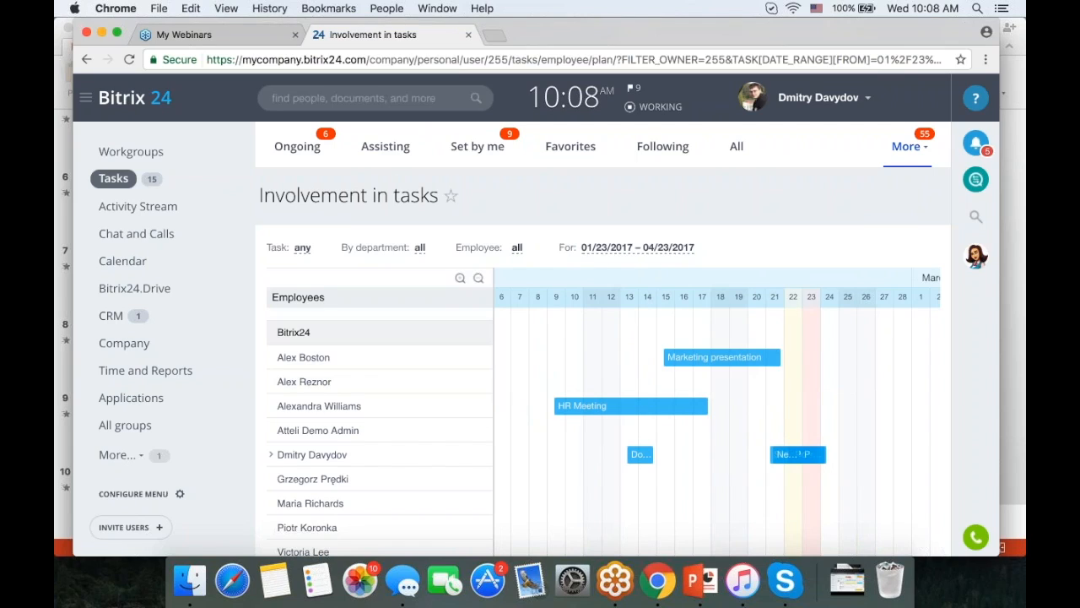
{"action": "left_click", "coordinate": [517, 248]}
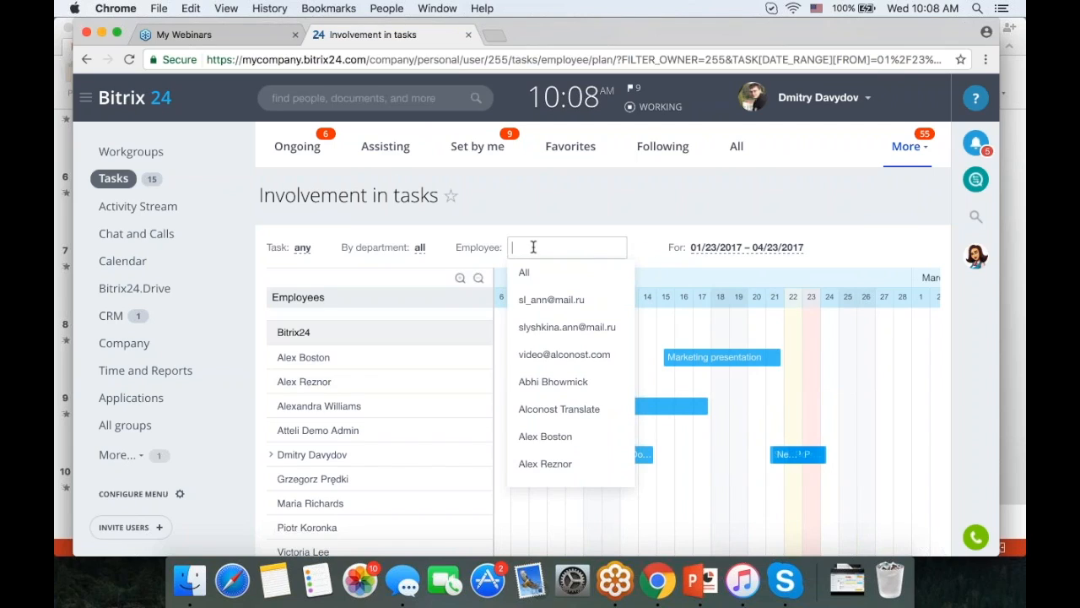
{"action": "type", "text": "Jo"}
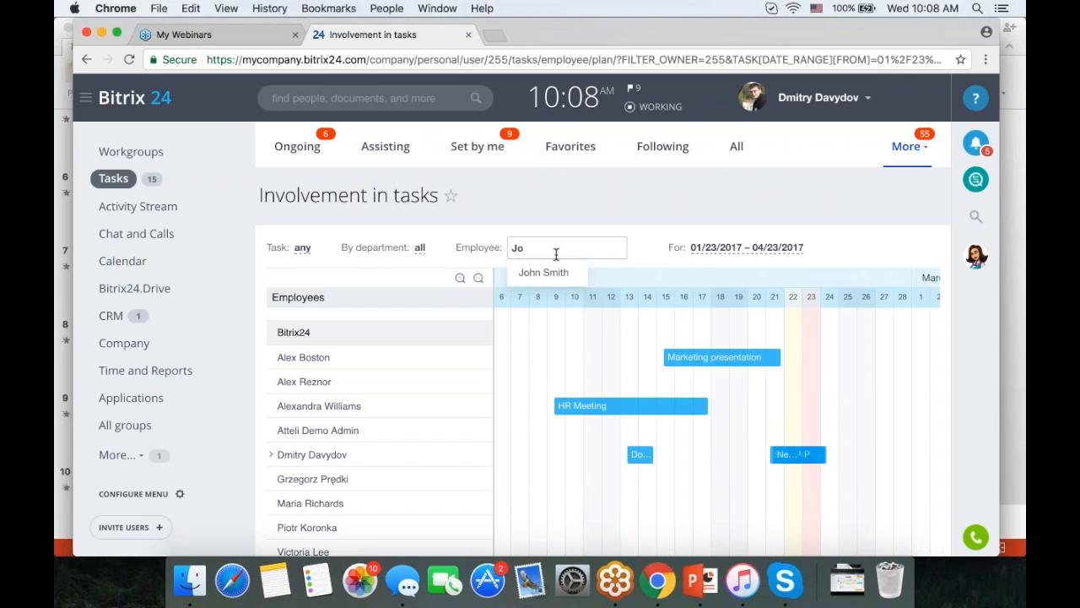
{"action": "left_click", "coordinate": [444, 244]}
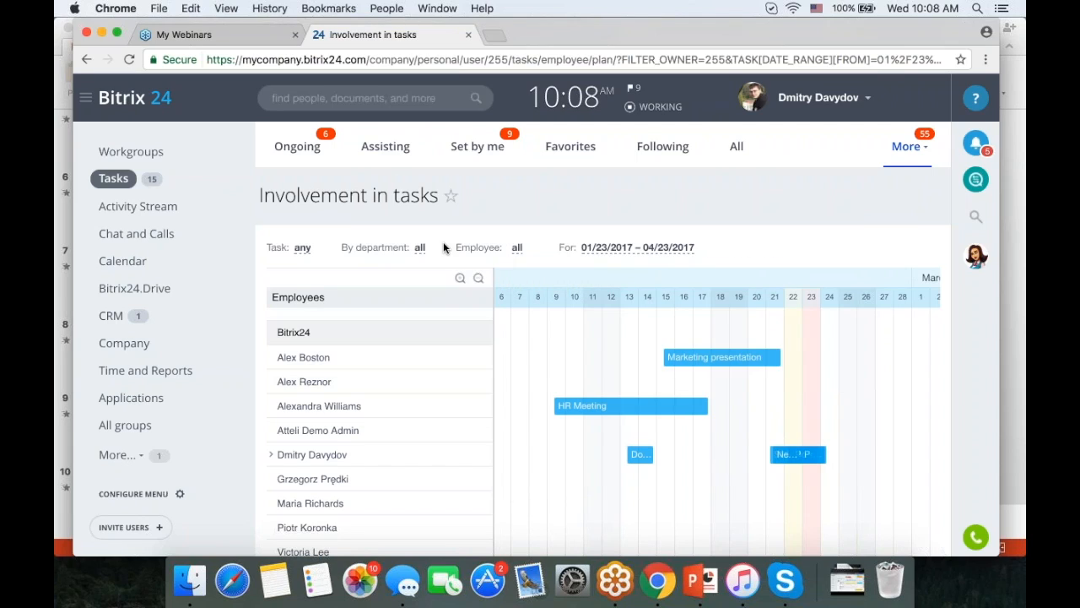
{"action": "left_click", "coordinate": [419, 247]}
{"action": "key", "text": "Escape"}
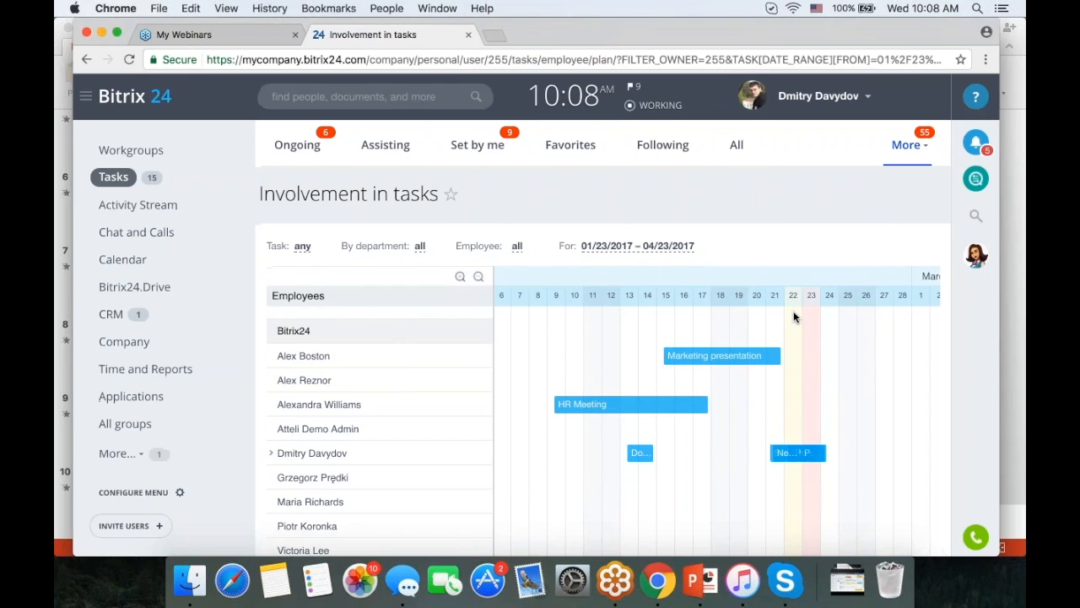
{"action": "scroll", "coordinate": [794, 316], "scroll_direction": "down", "scroll_amount": 3}
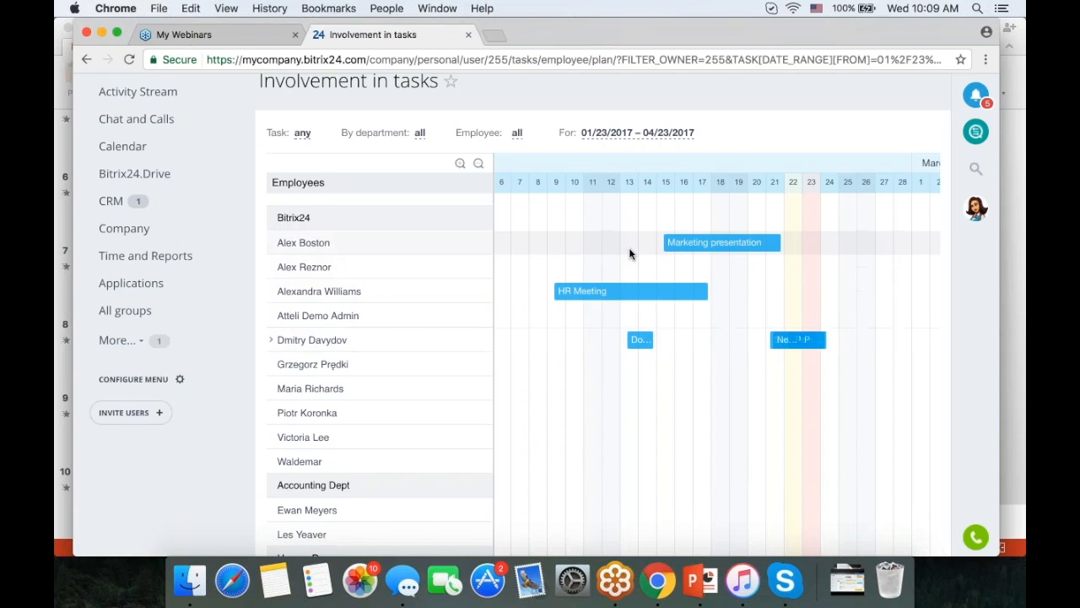
{"action": "scroll", "coordinate": [629, 247], "scroll_direction": "up", "scroll_amount": 3}
{"action": "left_click", "coordinate": [903, 128]}
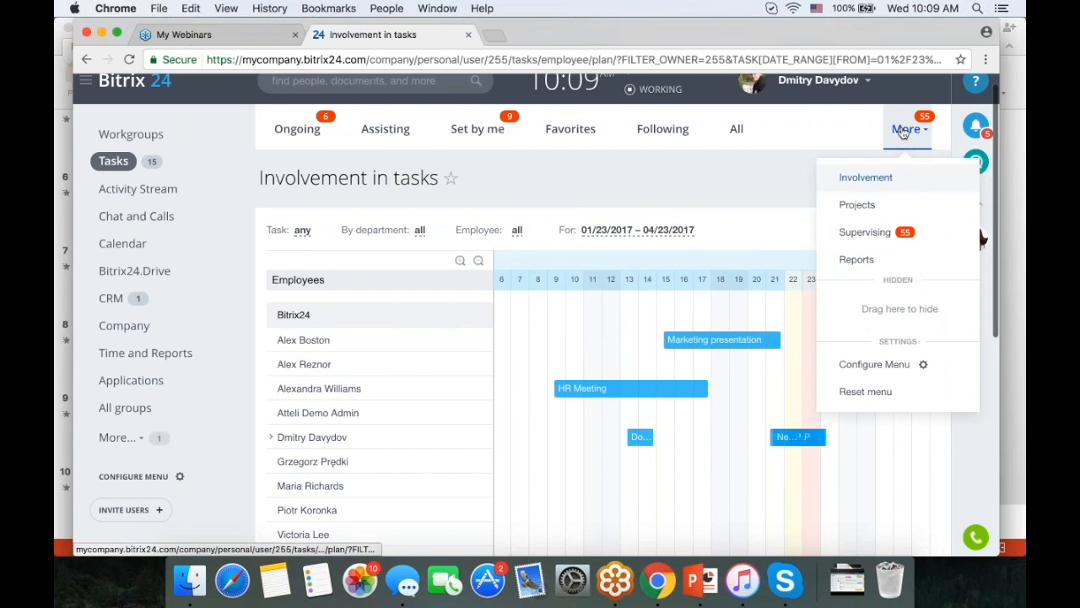
- Review Projects I'm in: HR 9, Webinars 6, Marketing strategy 1 in progress, 21 total
{"action": "left_click", "coordinate": [867, 209]}
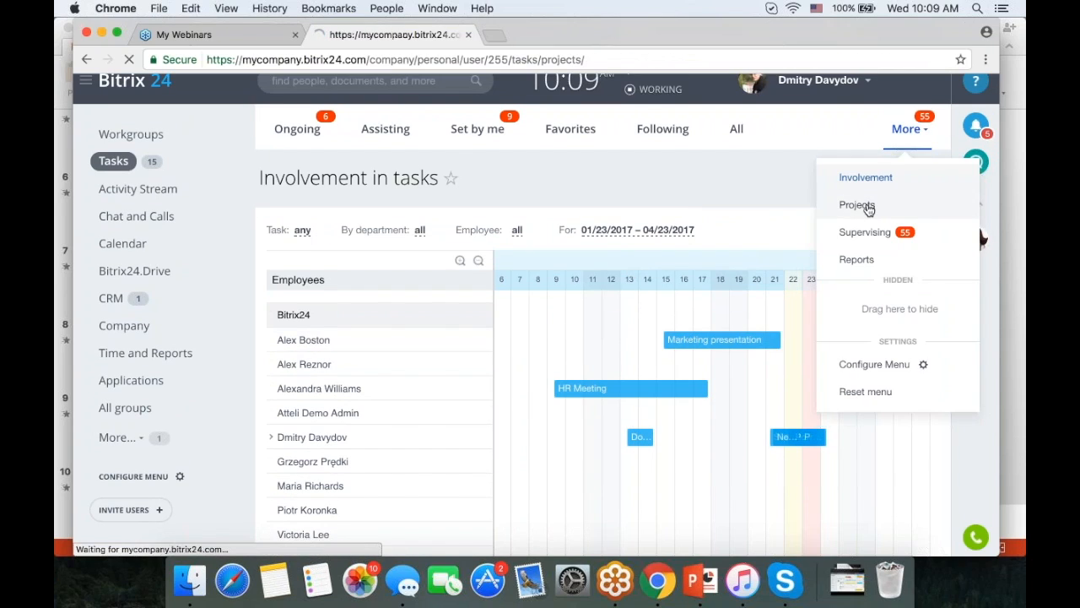
{"action": "scroll", "coordinate": [740, 234], "scroll_direction": "down", "scroll_amount": 3}
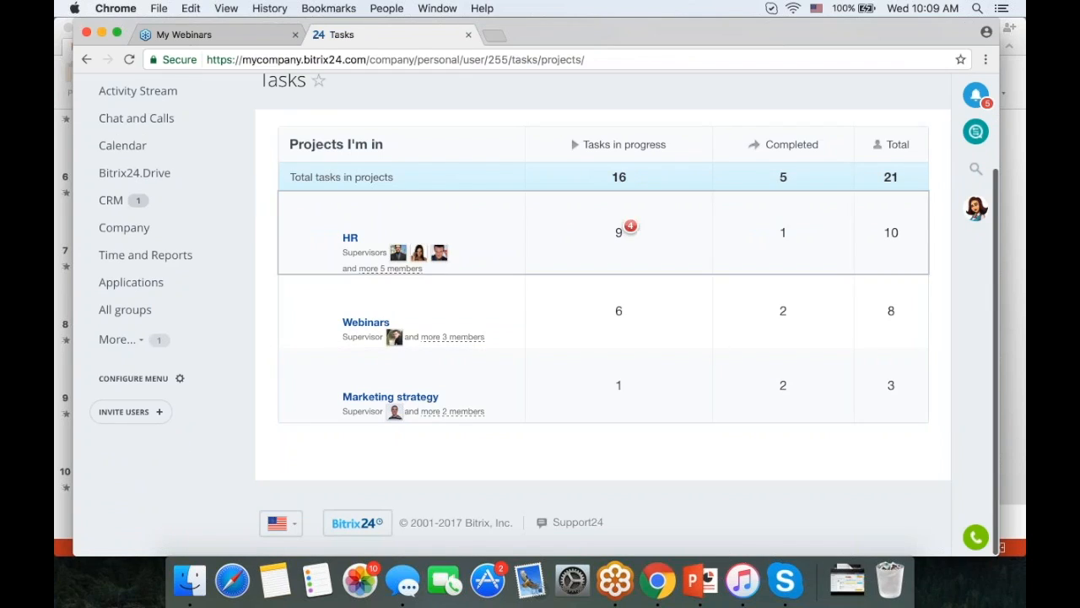
{"action": "scroll", "coordinate": [522, 361], "scroll_direction": "up", "scroll_amount": 1}
{"action": "scroll", "coordinate": [521, 361], "scroll_direction": "up", "scroll_amount": 3}
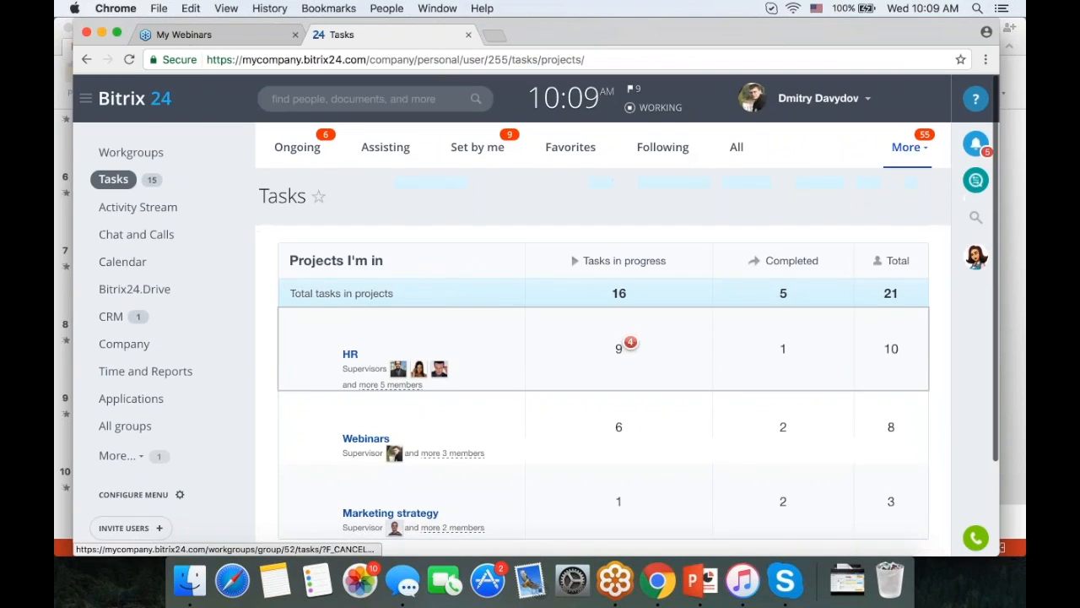
{"action": "left_click", "coordinate": [907, 146]}
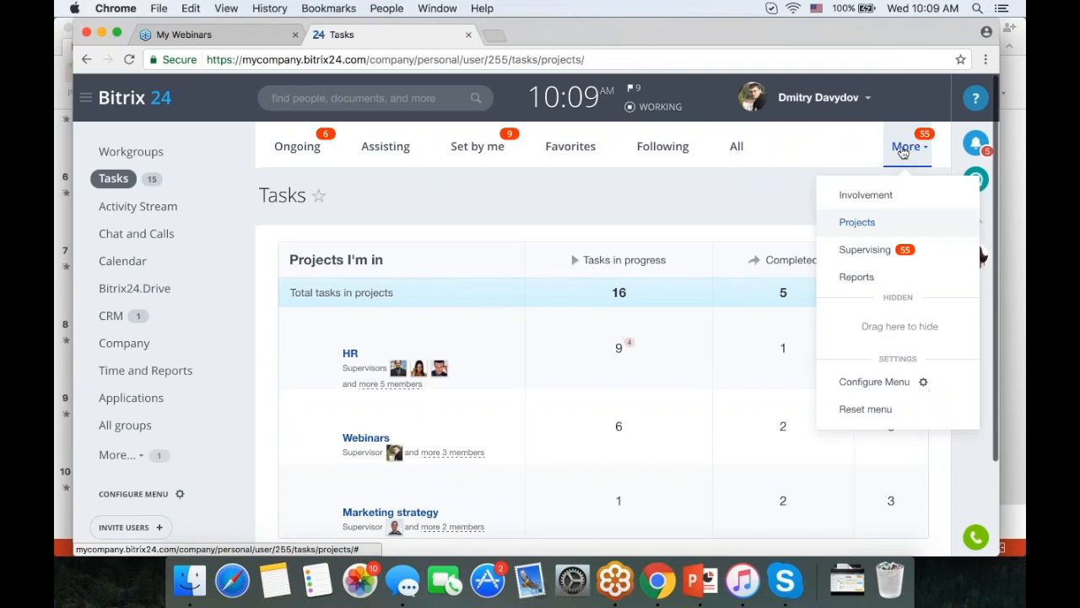
- Review the Supervising report (48 ongoing, 8 assisting, 18 created, 2 following) and open the marketing manager's tasks
{"action": "left_click", "coordinate": [865, 249]}
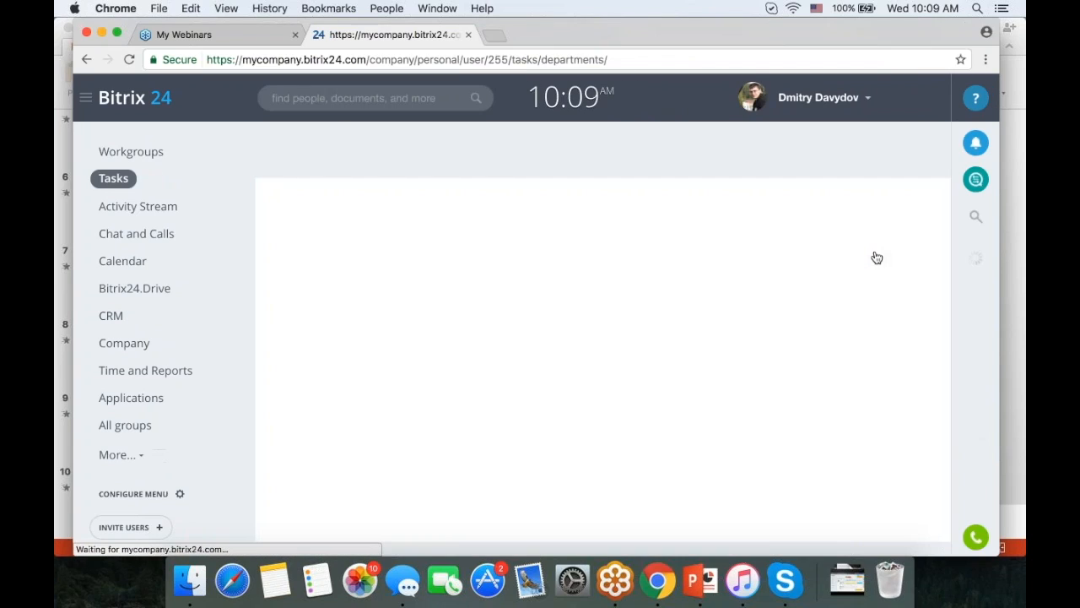
{"action": "scroll", "coordinate": [676, 277], "scroll_direction": "down", "scroll_amount": 8}
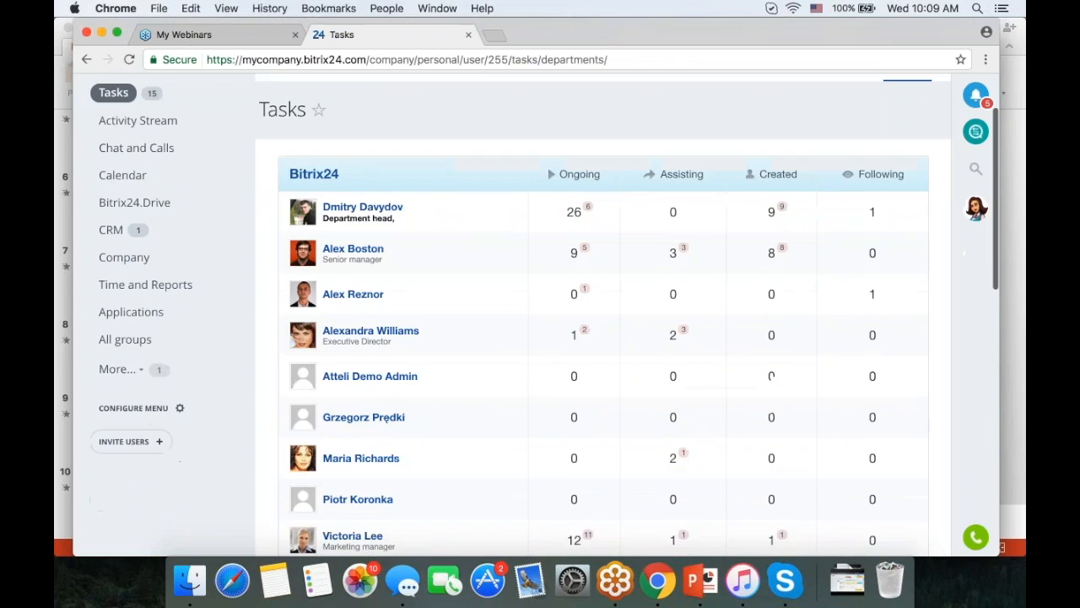
{"action": "scroll", "coordinate": [603, 198], "scroll_direction": "down", "scroll_amount": 6}
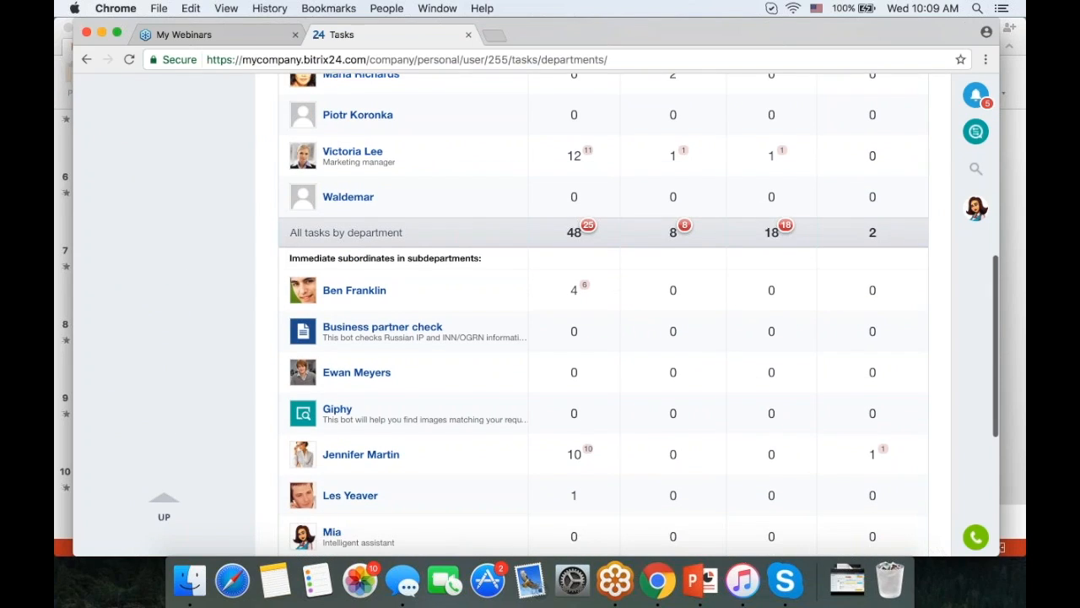
{"action": "scroll", "coordinate": [603, 194], "scroll_direction": "down", "scroll_amount": 4}
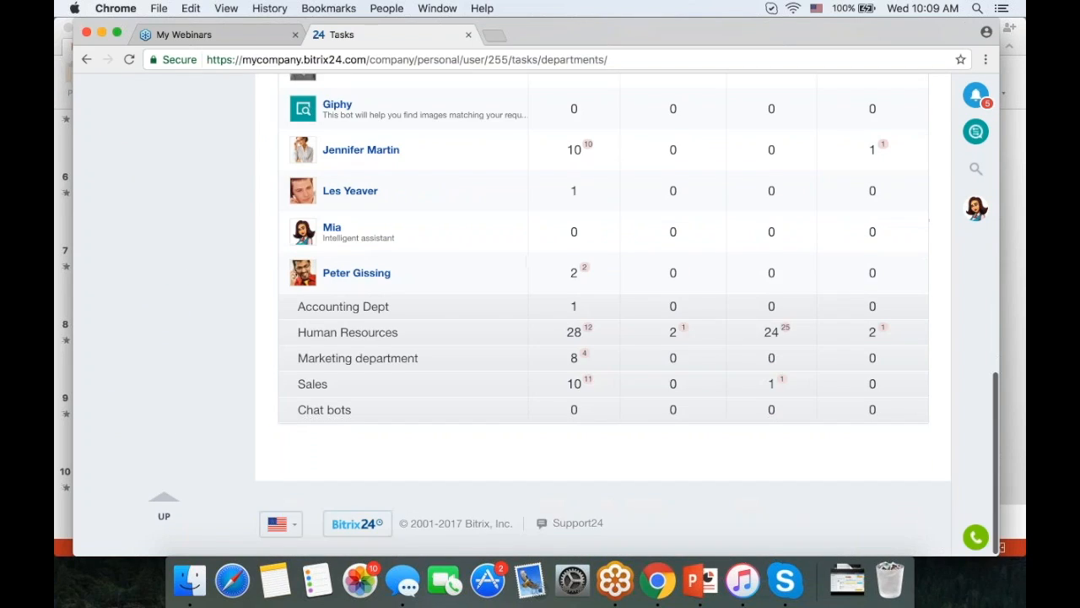
{"action": "scroll", "coordinate": [603, 194], "scroll_direction": "up", "scroll_amount": 9}
{"action": "scroll", "coordinate": [425, 304], "scroll_direction": "up", "scroll_amount": 4}
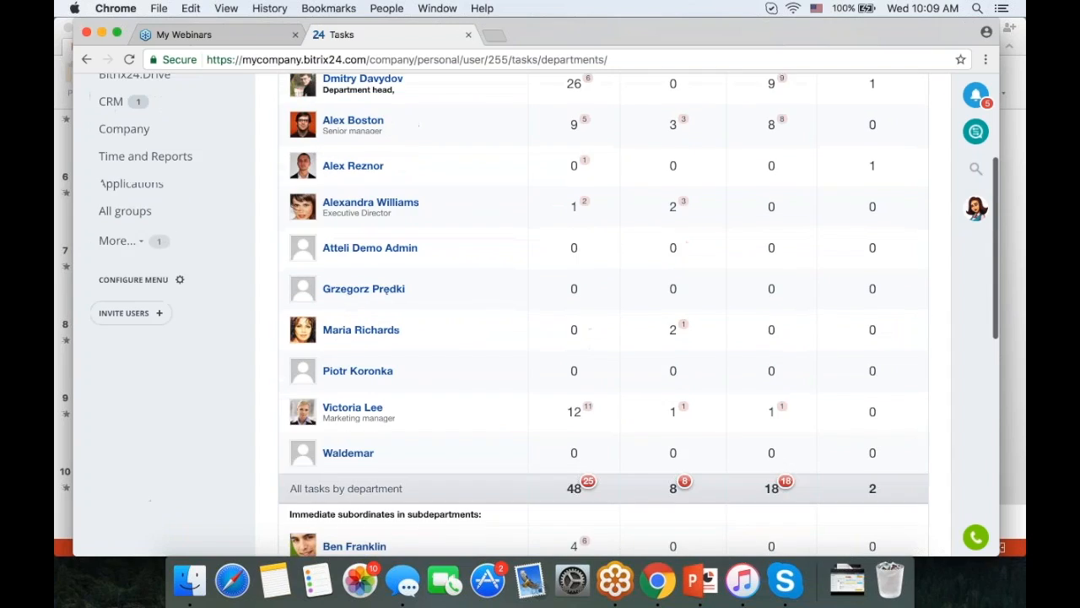
{"action": "scroll", "coordinate": [425, 304], "scroll_direction": "down", "scroll_amount": 2}
{"action": "left_click", "coordinate": [430, 310]}
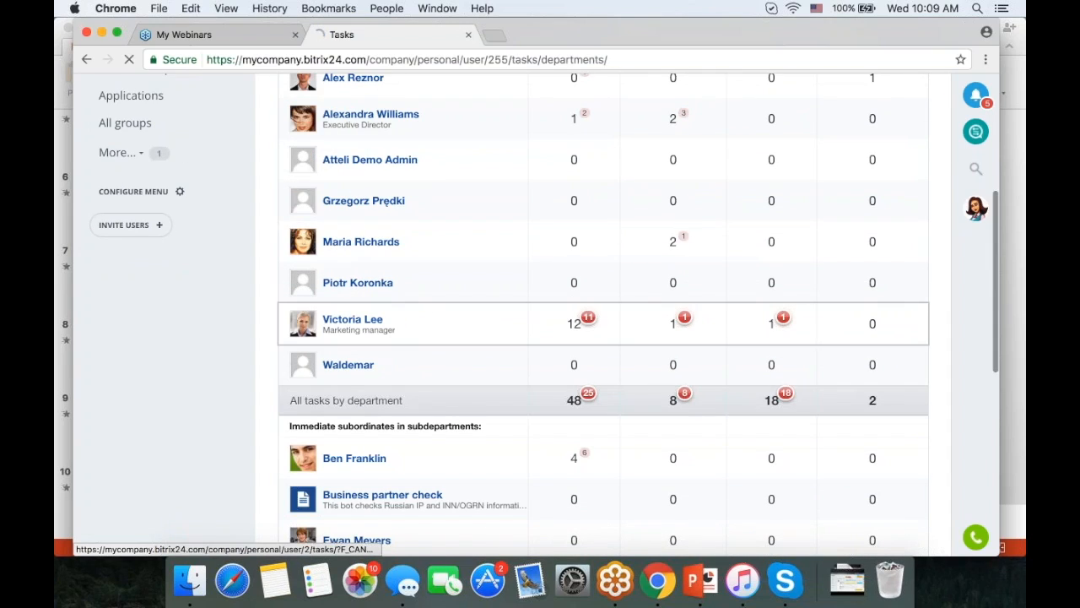
- Scroll the marketing manager's Ongoing tasks, showing 5 overdue and 6 without a deadline
{"action": "scroll", "coordinate": [527, 382], "scroll_direction": "down", "scroll_amount": 5}
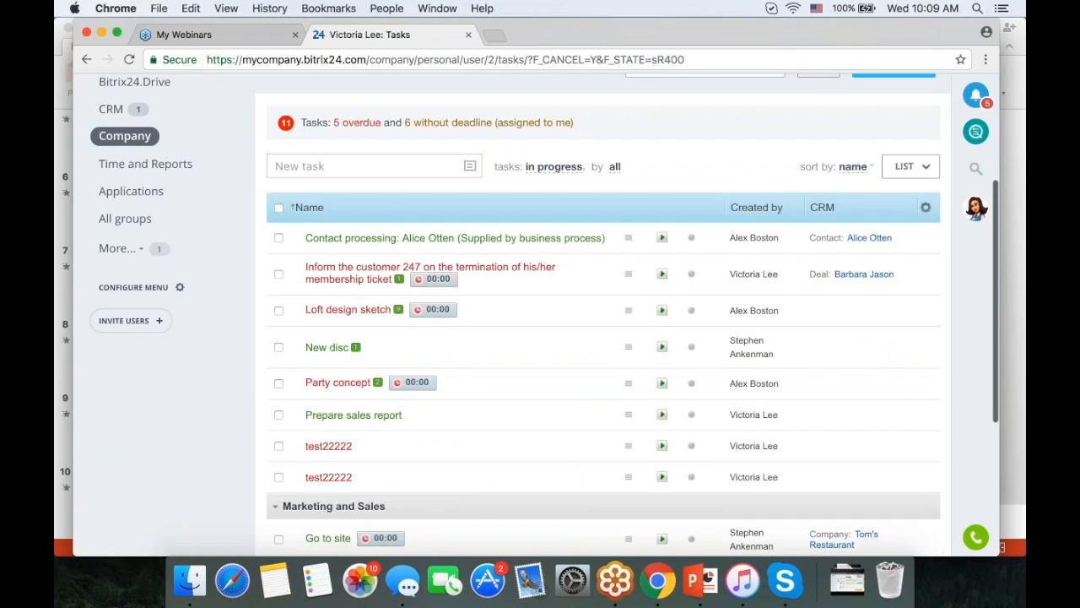
{"action": "scroll", "coordinate": [542, 220], "scroll_direction": "up", "scroll_amount": 5}
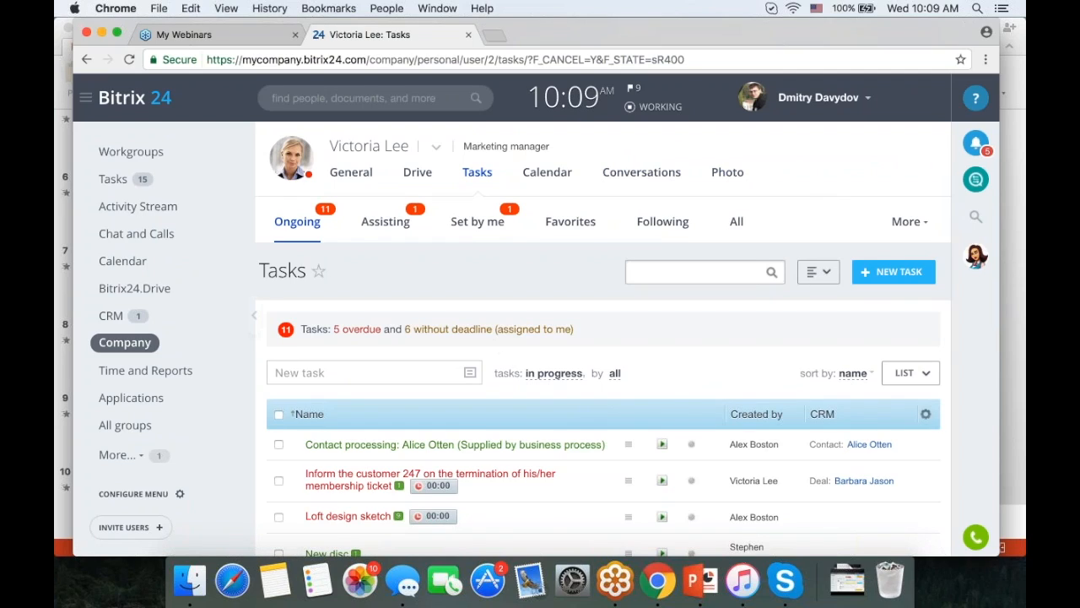
- Browse the Company department structure chart, then return to My Tasks on the Ongoing list
{"action": "left_click", "coordinate": [125, 343]}
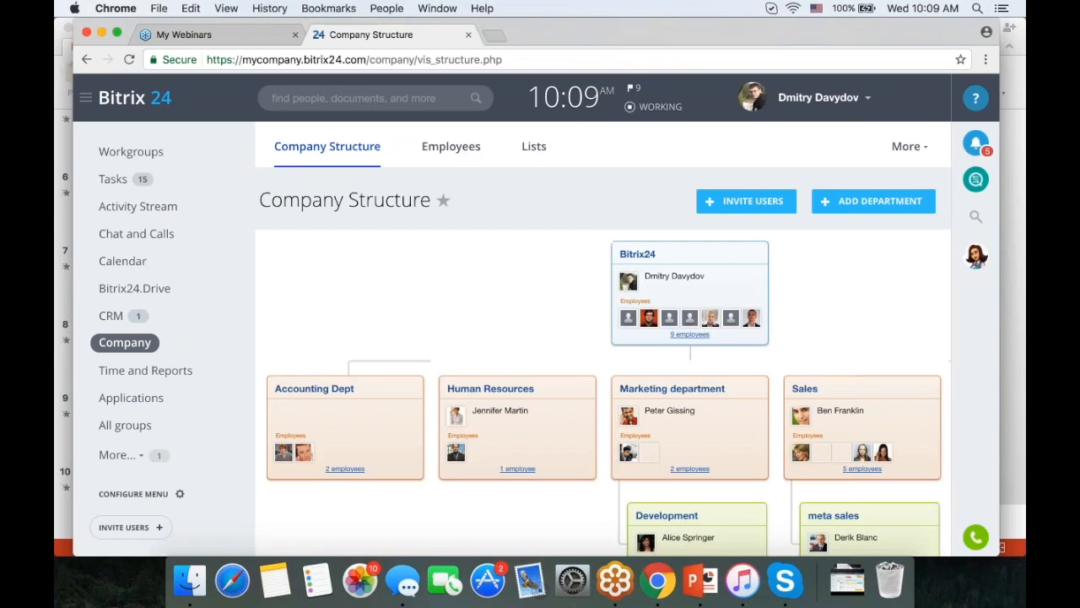
{"action": "scroll", "coordinate": [573, 229], "scroll_direction": "down", "scroll_amount": 3}
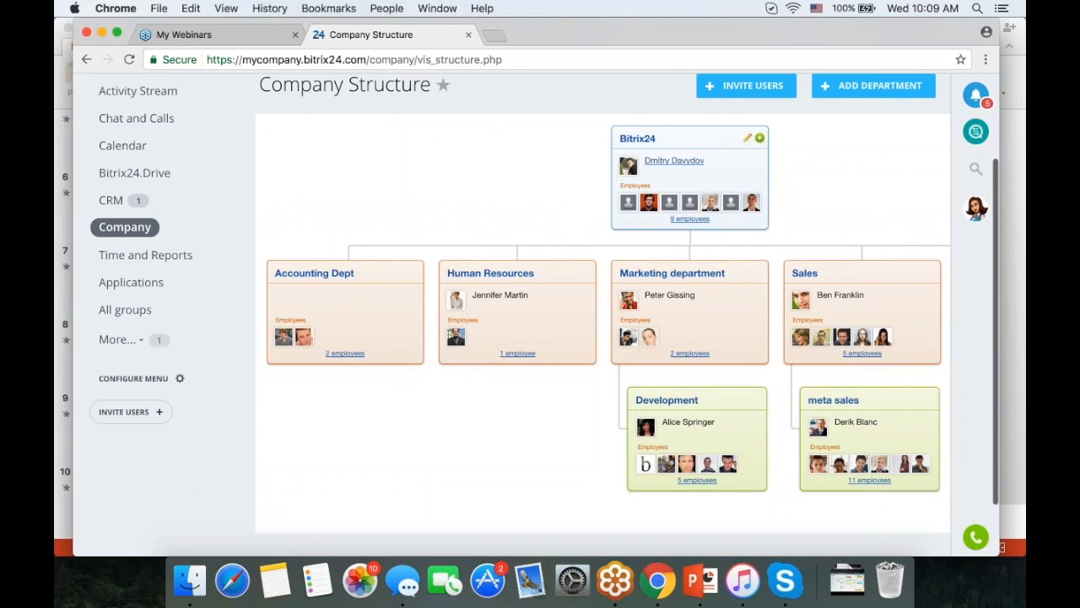
{"action": "scroll", "coordinate": [485, 174], "scroll_direction": "up", "scroll_amount": 2}
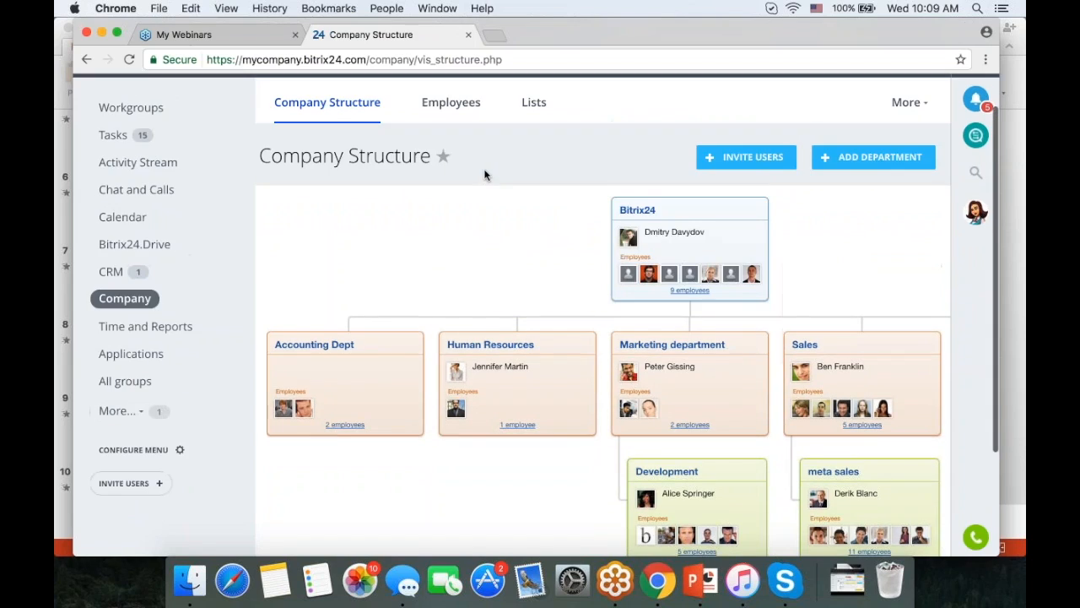
{"action": "scroll", "coordinate": [485, 175], "scroll_direction": "down", "scroll_amount": 3}
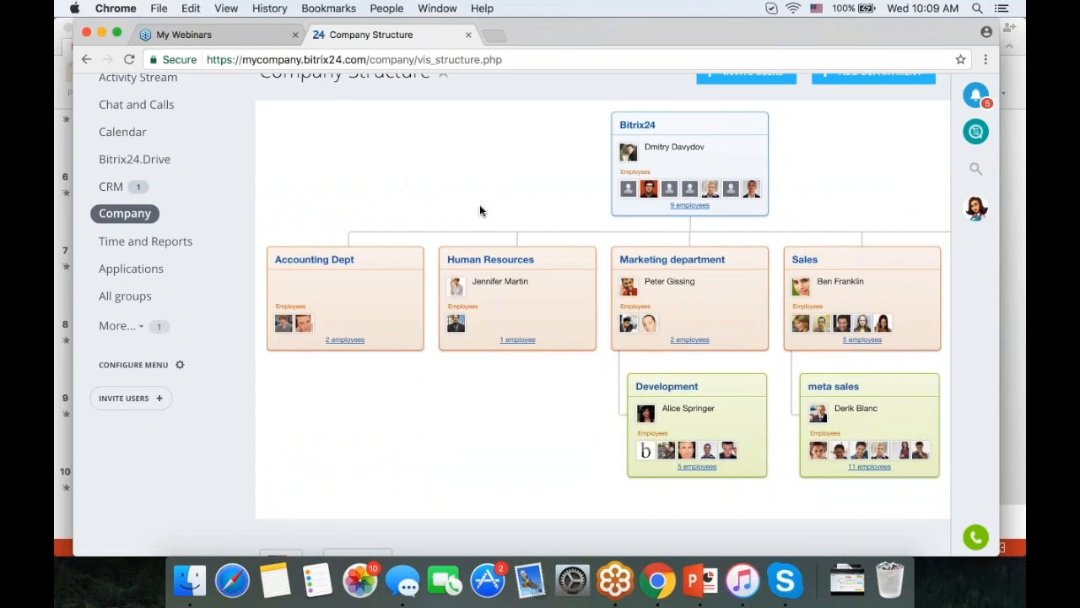
{"action": "scroll", "coordinate": [480, 211], "scroll_direction": "up", "scroll_amount": 2}
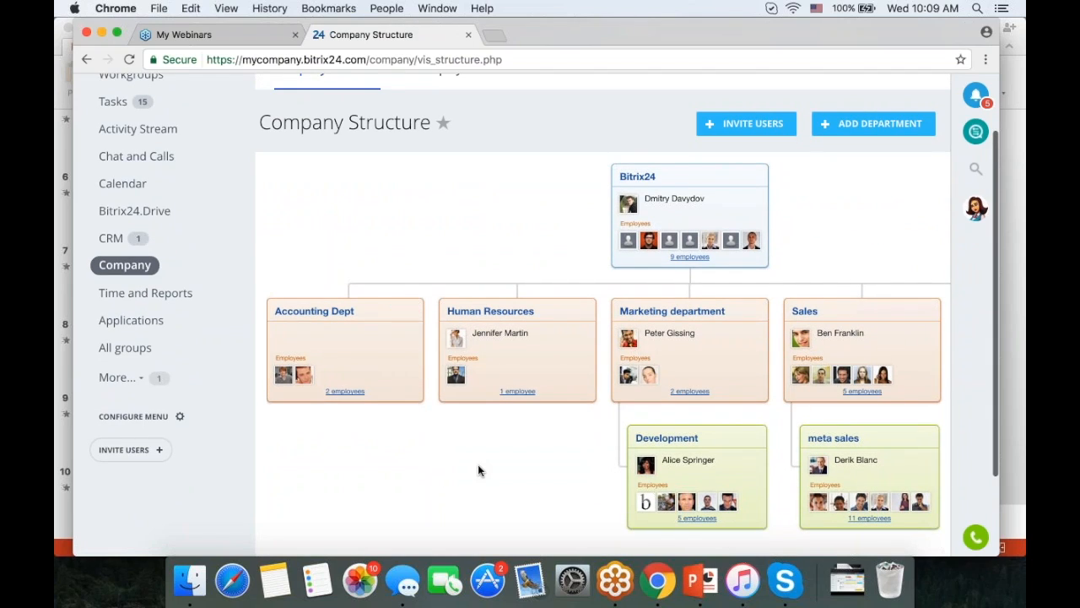
{"action": "scroll", "coordinate": [520, 212], "scroll_direction": "down", "scroll_amount": 1}
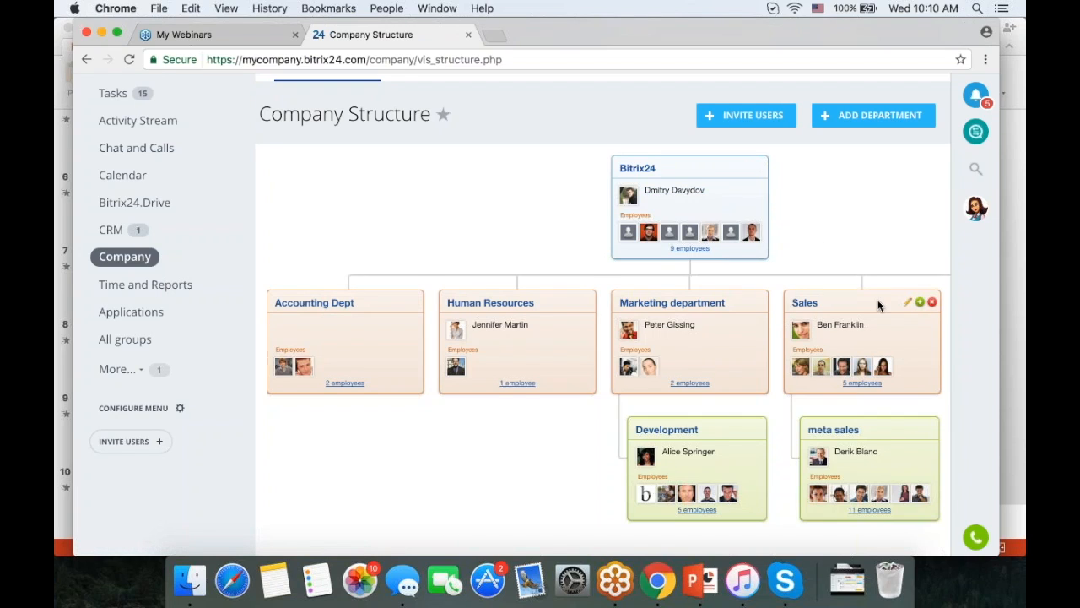
{"action": "scroll", "coordinate": [877, 305], "scroll_direction": "up", "scroll_amount": 3}
{"action": "left_click", "coordinate": [154, 179]}
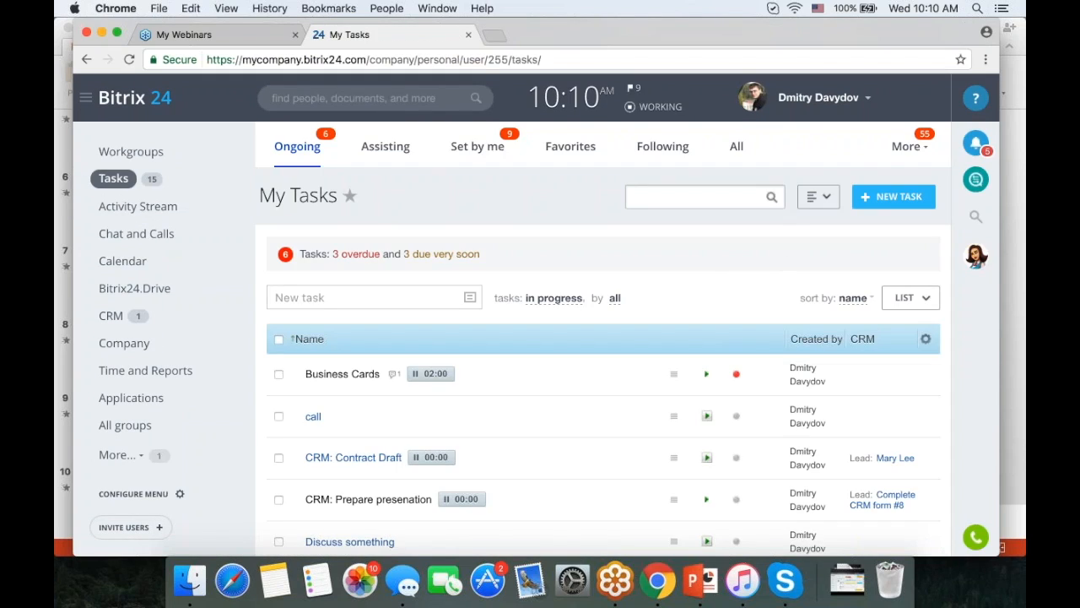
- From More > Reports, preview the Involvement in projects report and go back to the reports list
{"action": "left_click", "coordinate": [909, 152]}
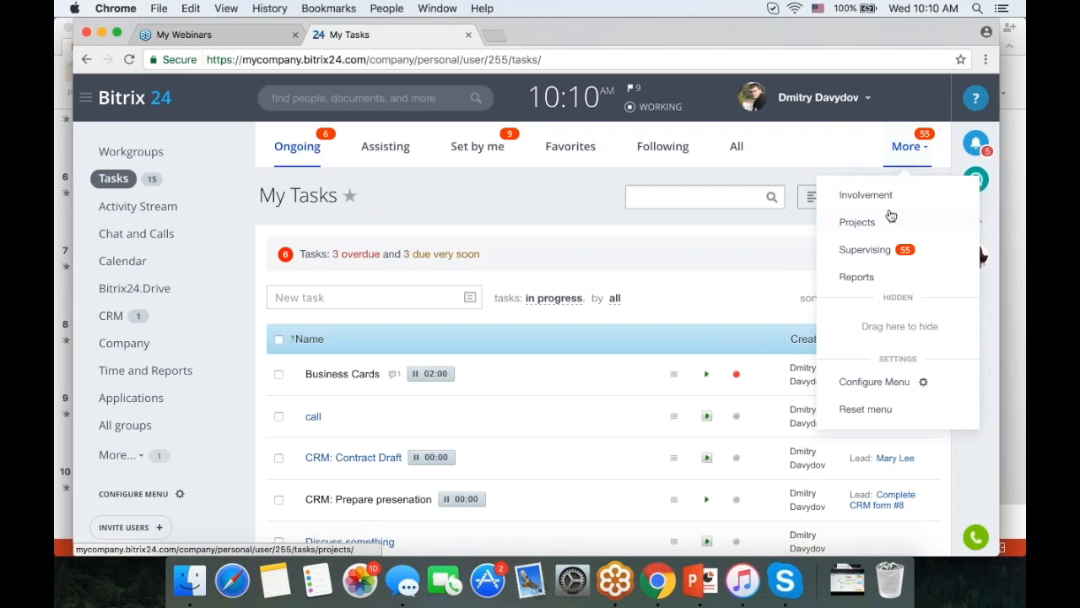
{"action": "left_click", "coordinate": [858, 278]}
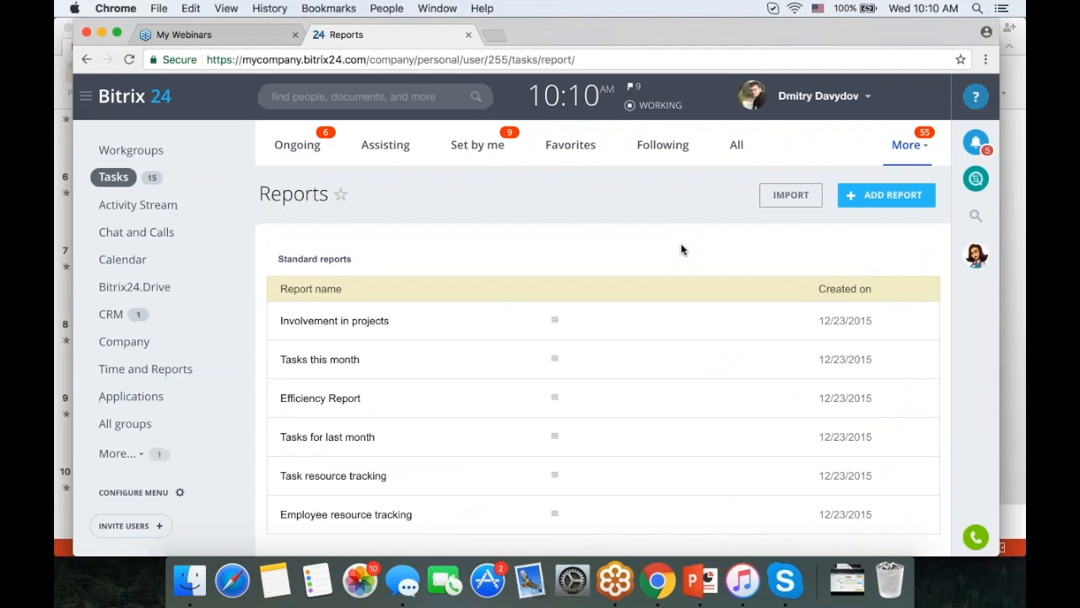
{"action": "scroll", "coordinate": [680, 248], "scroll_direction": "down", "scroll_amount": 3}
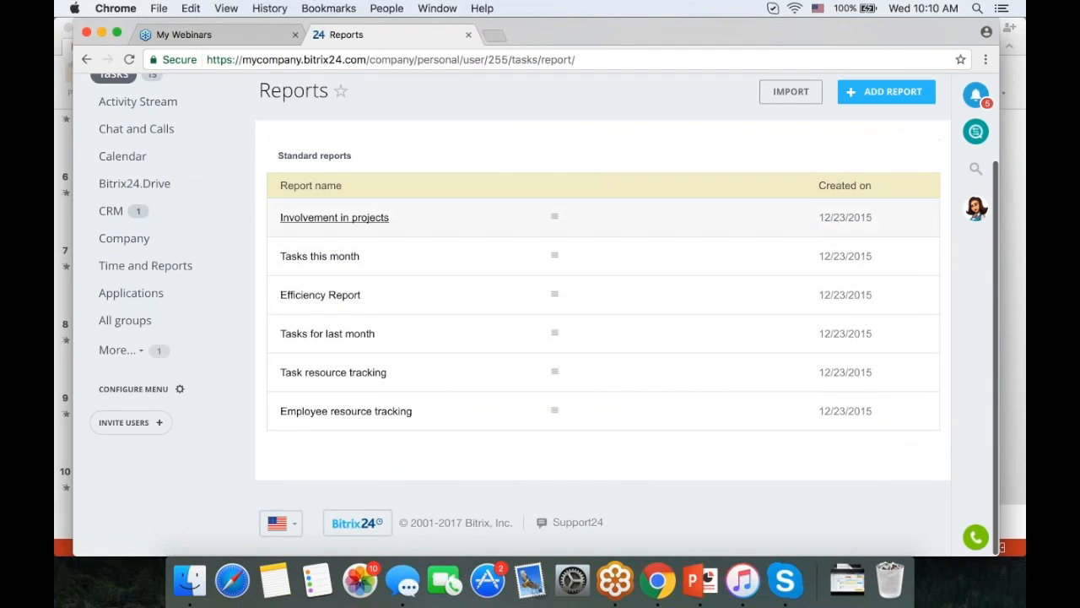
{"action": "left_click", "coordinate": [313, 218]}
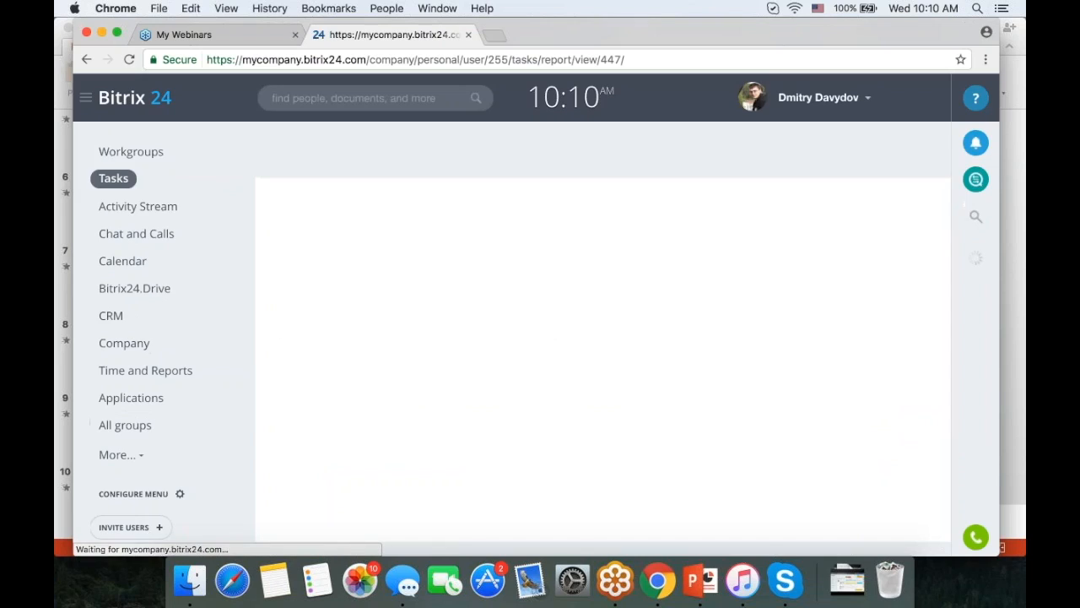
{"action": "scroll", "coordinate": [312, 222], "scroll_direction": "down", "scroll_amount": 5}
{"action": "scroll", "coordinate": [537, 315], "scroll_direction": "up", "scroll_amount": 5}
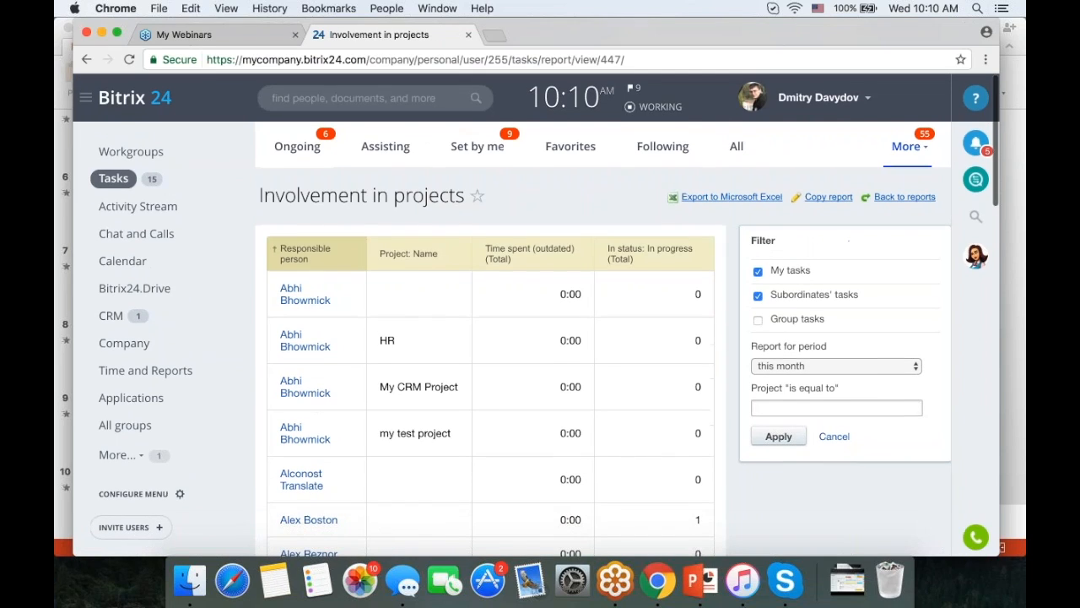
{"action": "left_click", "coordinate": [86, 60]}
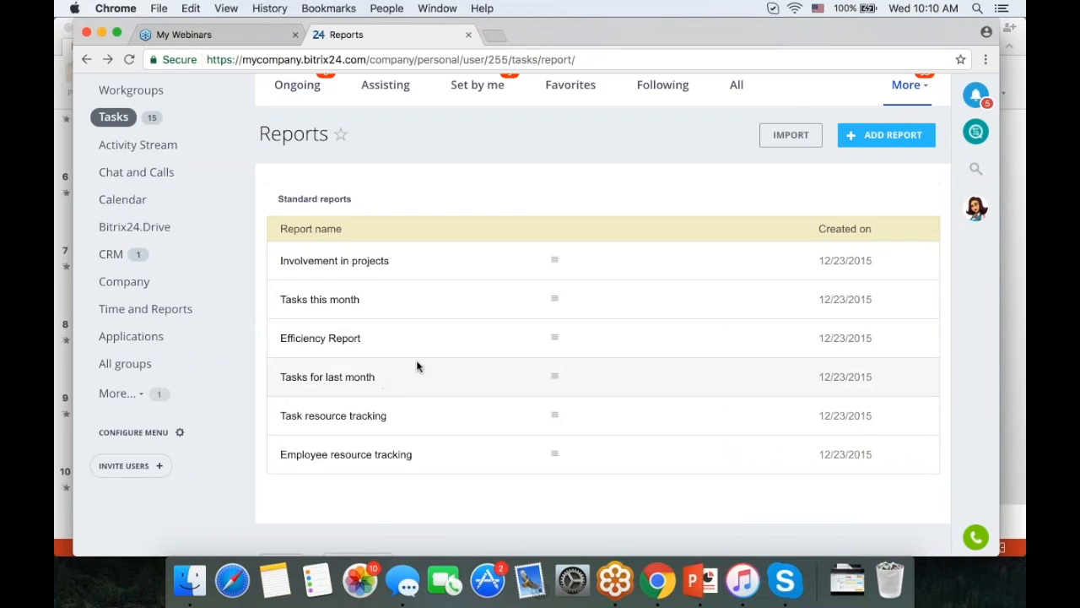
- Open and review the Efficiency Report of employees' open and overdue tasks
{"action": "left_click", "coordinate": [341, 339]}
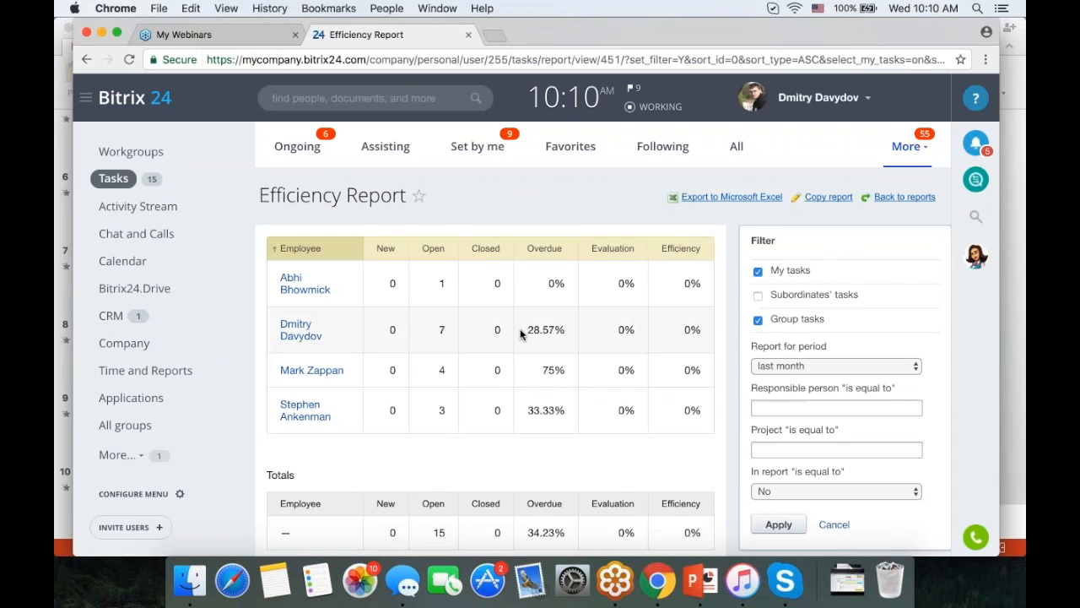
{"action": "scroll", "coordinate": [462, 315], "scroll_direction": "down", "scroll_amount": 2}
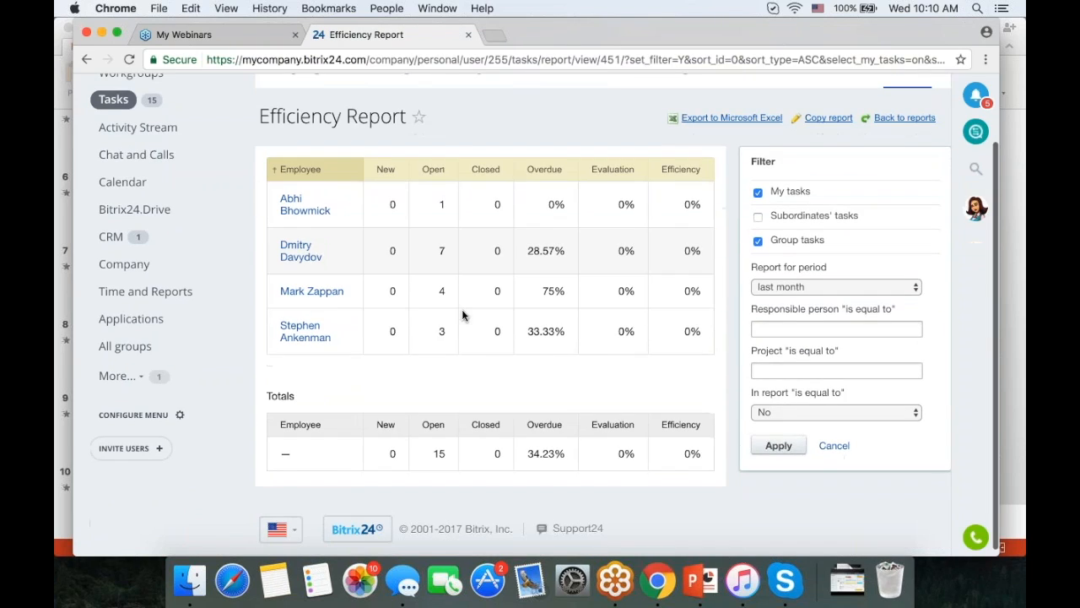
{"action": "scroll", "coordinate": [495, 290], "scroll_direction": "up", "scroll_amount": 2}
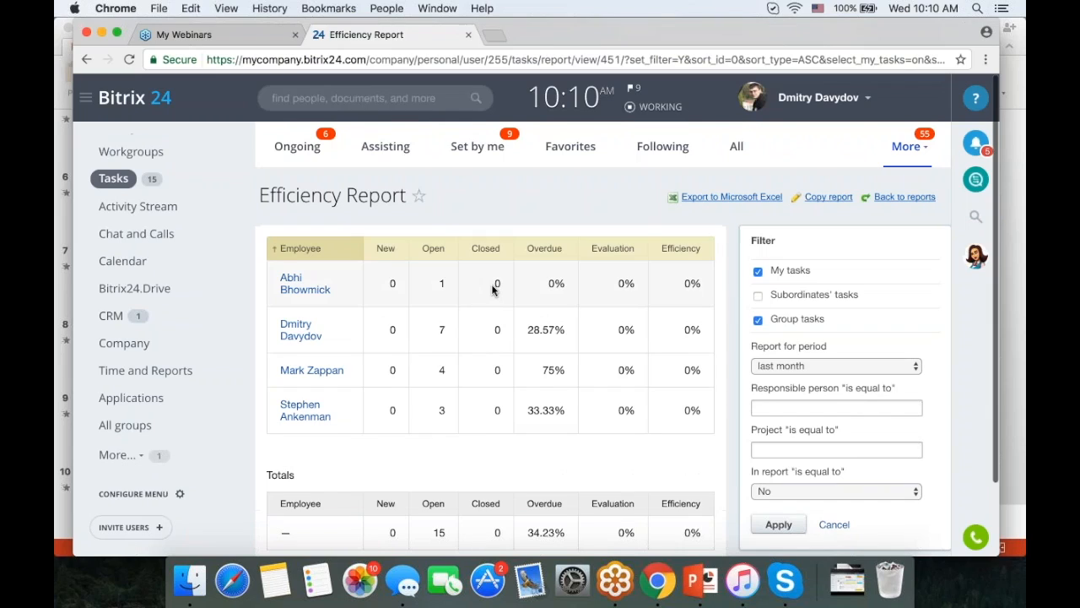
{"action": "left_click", "coordinate": [87, 60]}
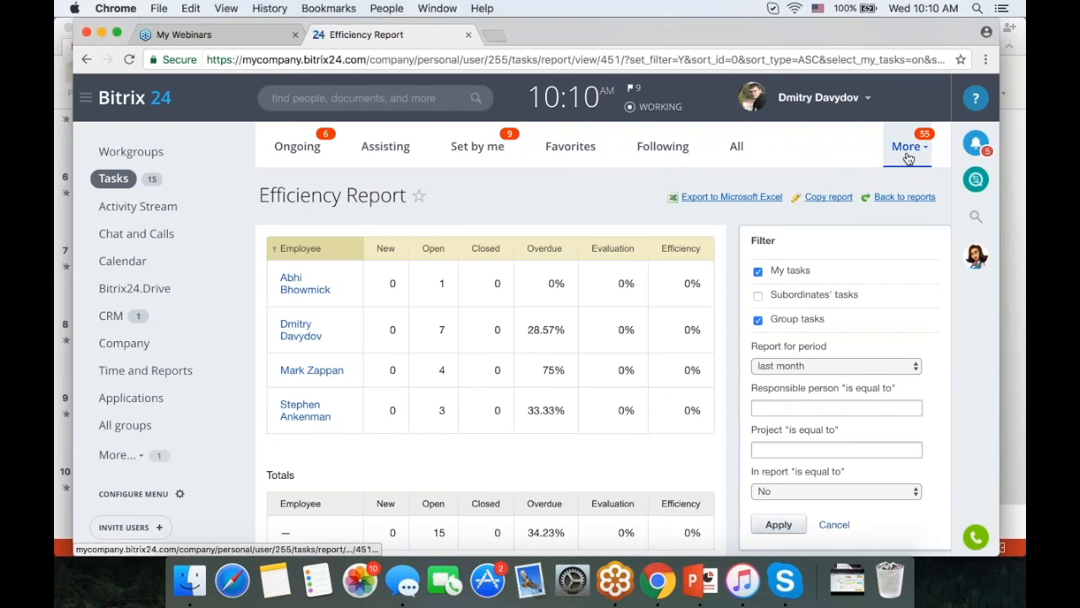
- Return to the Reports list showing six standard reports through Employee resource tracking
{"action": "left_click", "coordinate": [906, 157]}
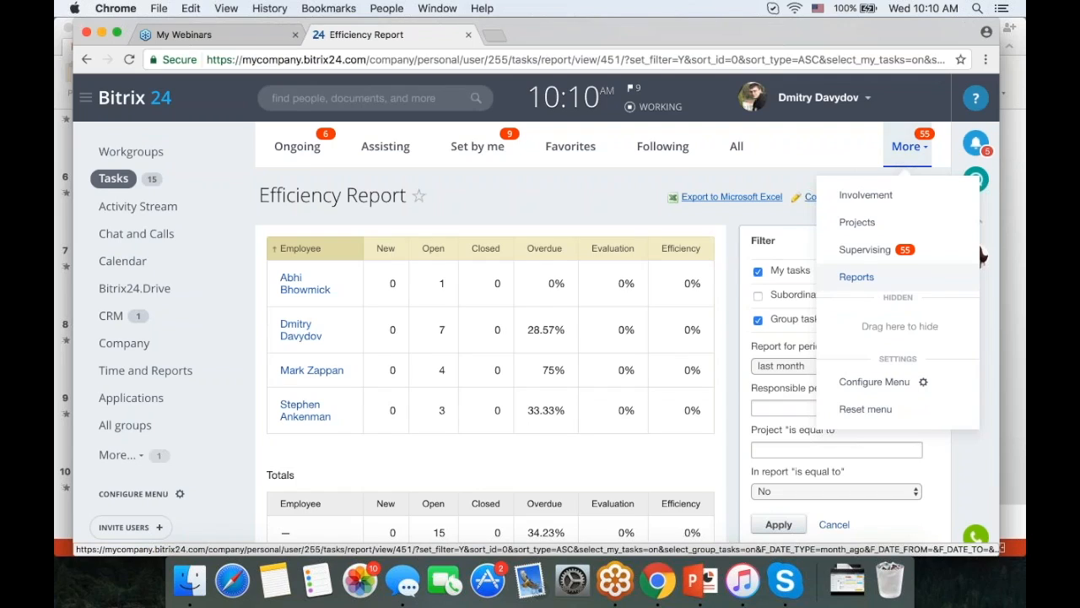
{"action": "left_click", "coordinate": [856, 281]}
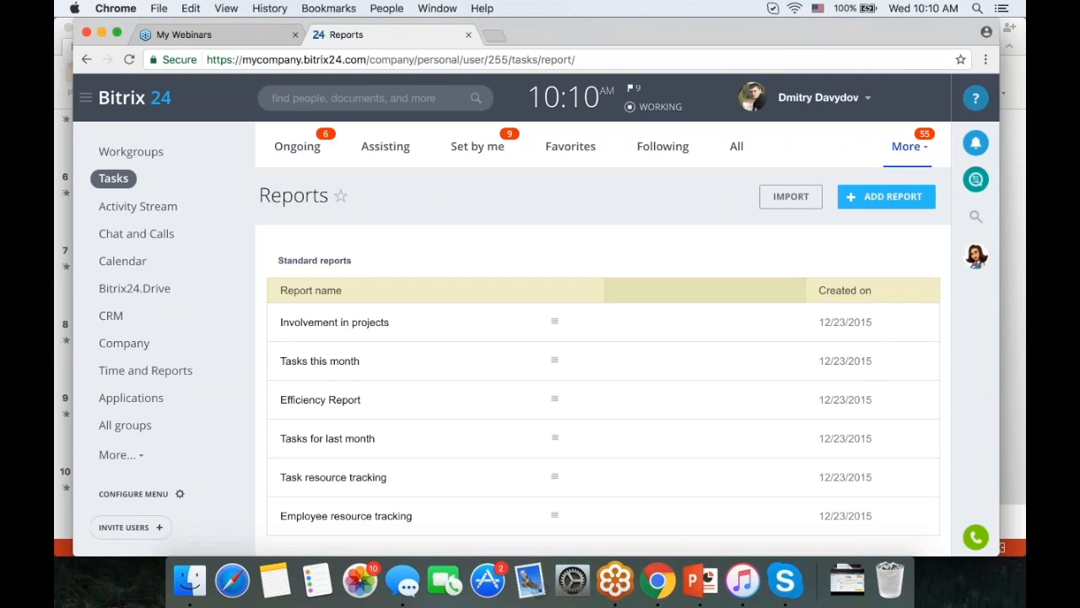
{"action": "scroll", "coordinate": [498, 291], "scroll_direction": "down", "scroll_amount": 3}
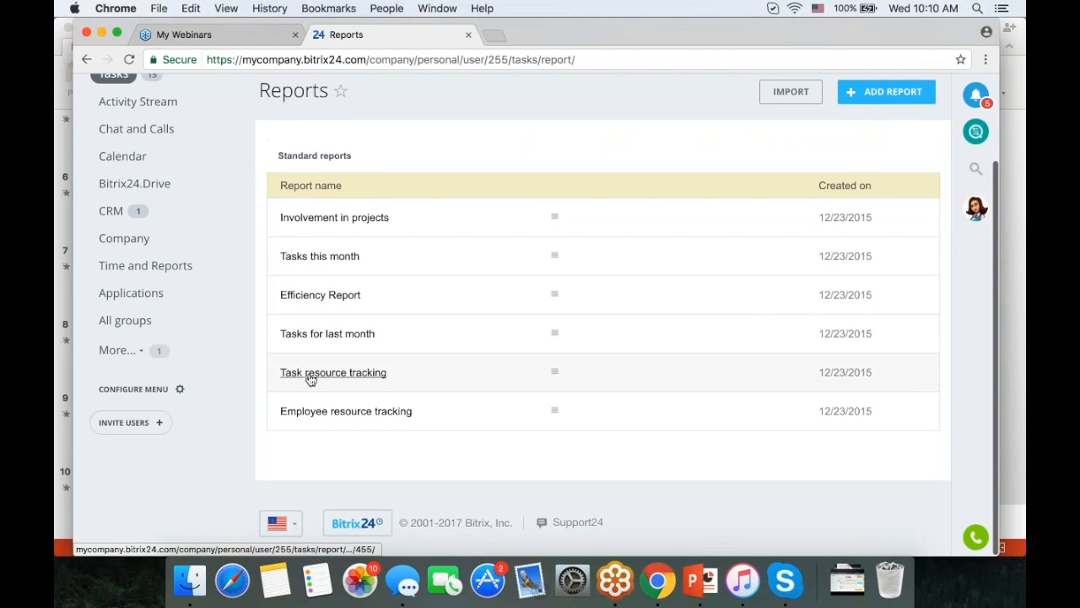
{"action": "mouse_move", "coordinate": [376, 381]}
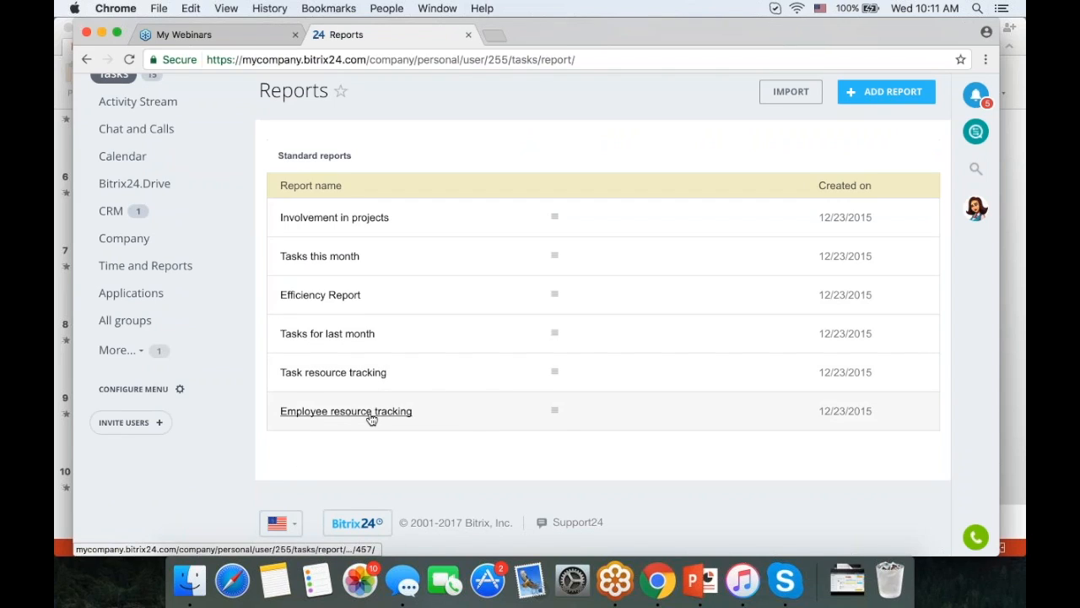
{"action": "mouse_move", "coordinate": [372, 420]}
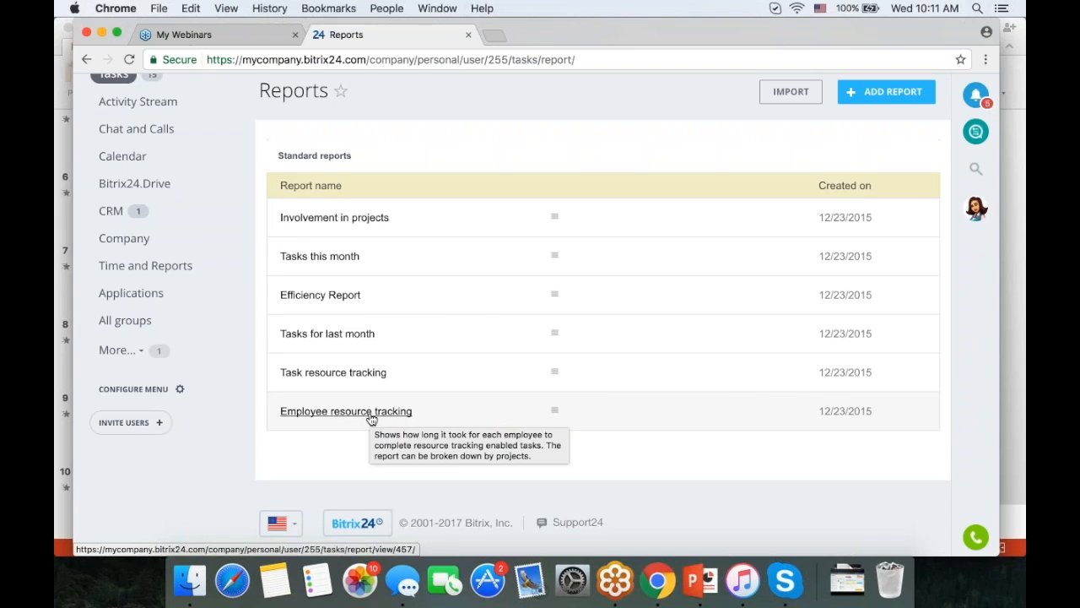
- View the Employee resource tracking chart of planned labor costs versus time spent, then open a new tab
{"action": "left_click", "coordinate": [371, 412]}
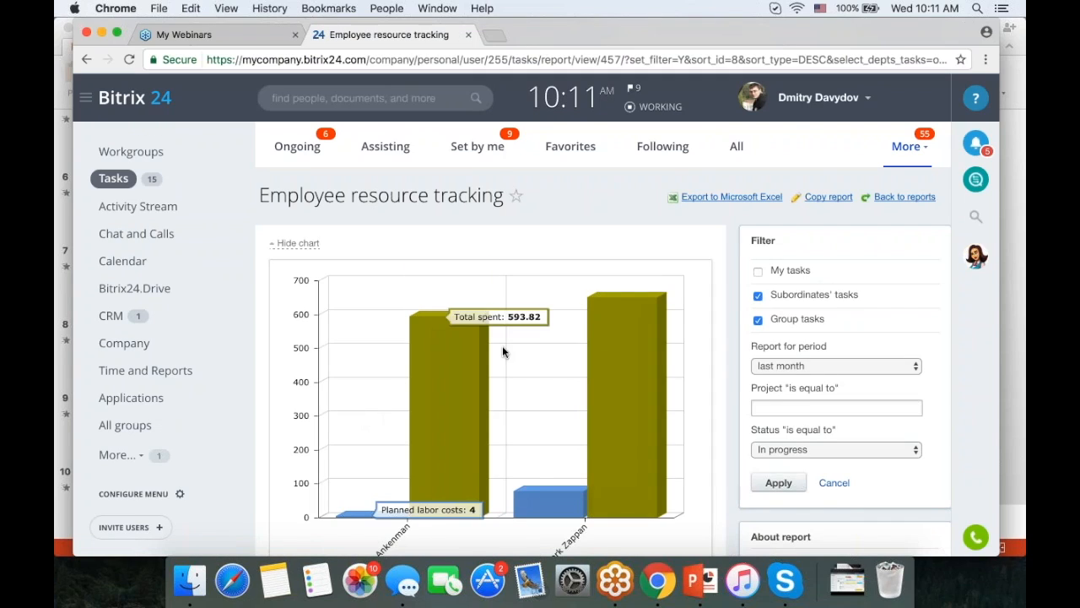
{"action": "scroll", "coordinate": [549, 338], "scroll_direction": "down", "scroll_amount": 5}
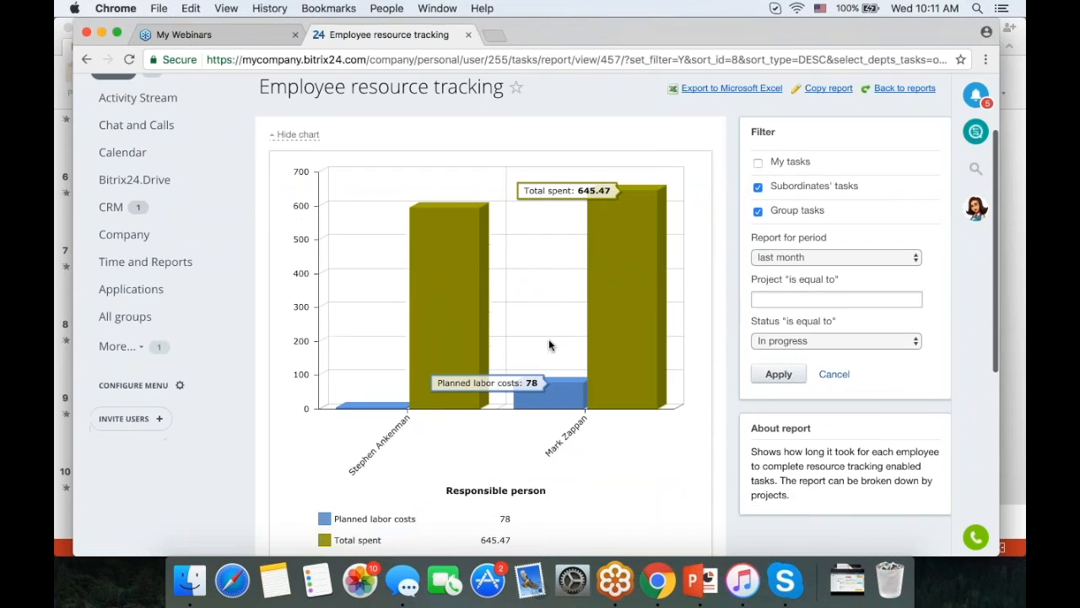
{"action": "scroll", "coordinate": [548, 338], "scroll_direction": "up", "scroll_amount": 3}
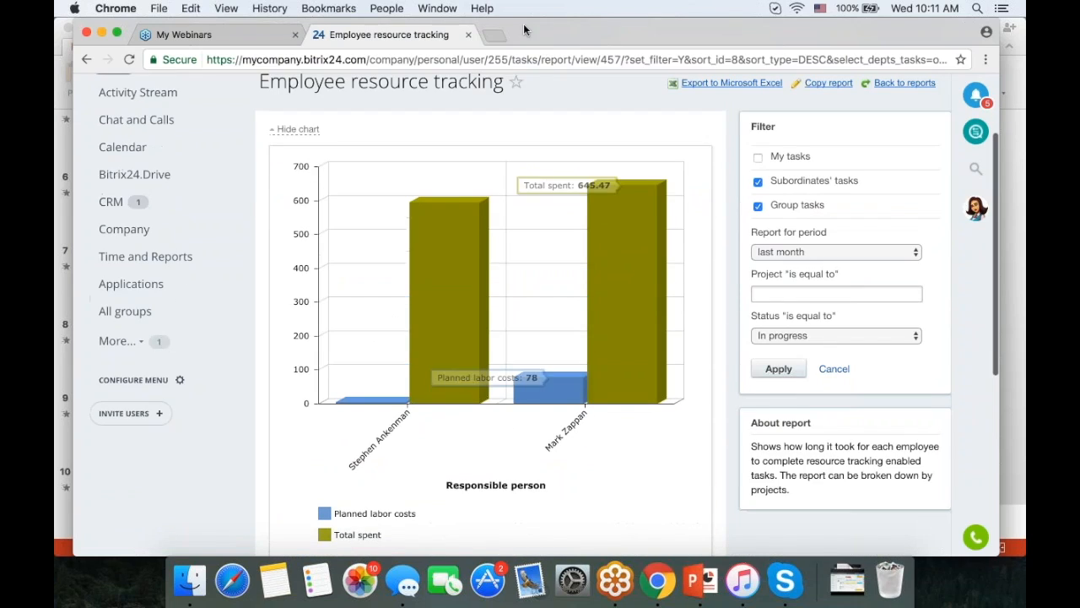
{"action": "left_click", "coordinate": [495, 34]}
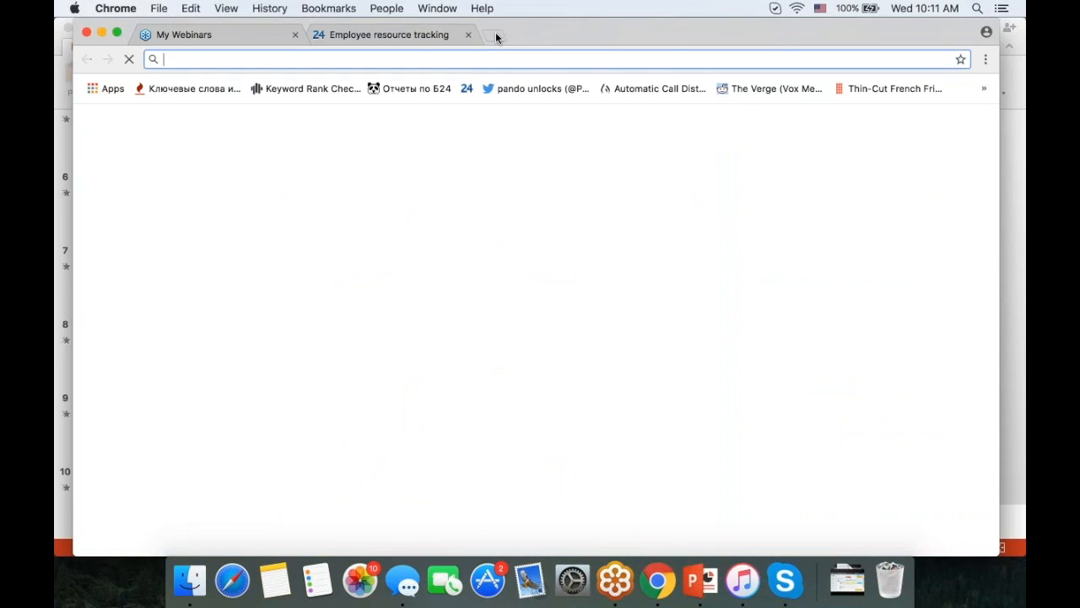
- Search 'bitrix24 wor' and scroll the Employee Workload Planning post to its Track time spent section
{"action": "type", "text": "bitrix24 w"}
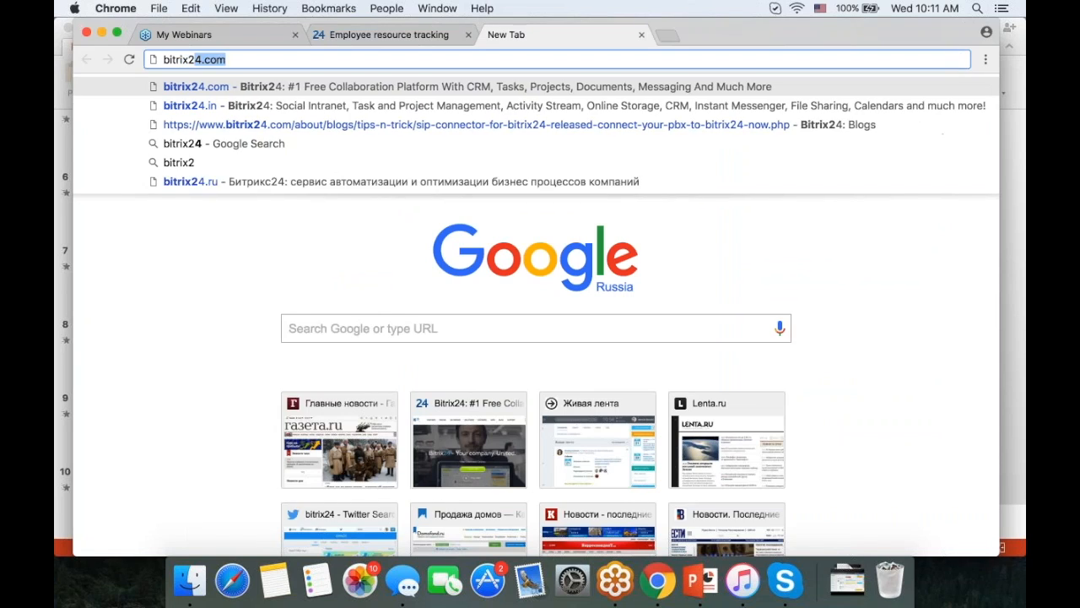
{"action": "type", "text": "or"}
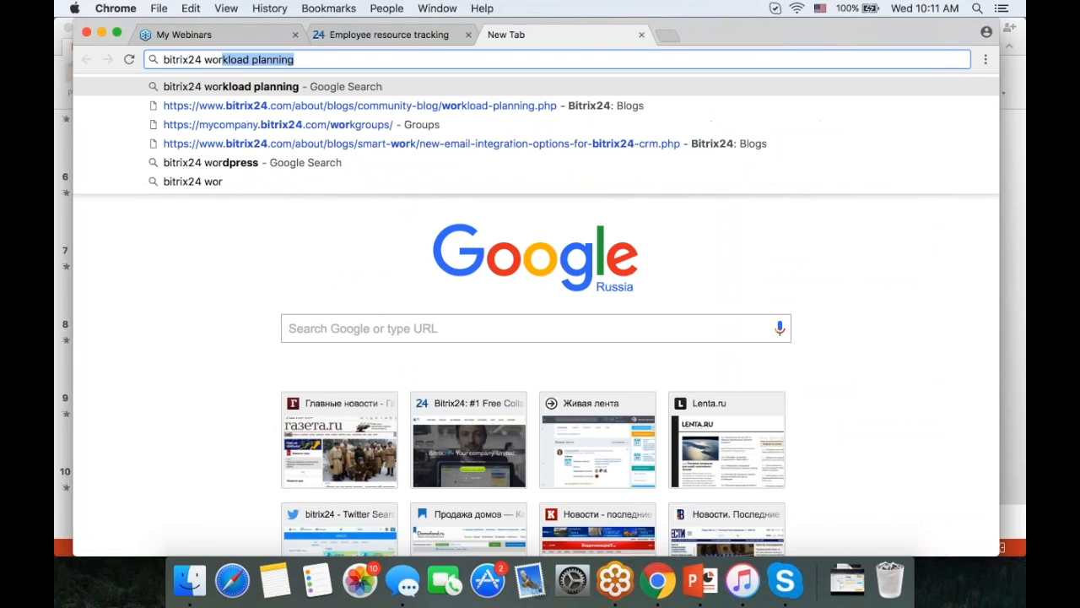
{"action": "left_click", "coordinate": [435, 107]}
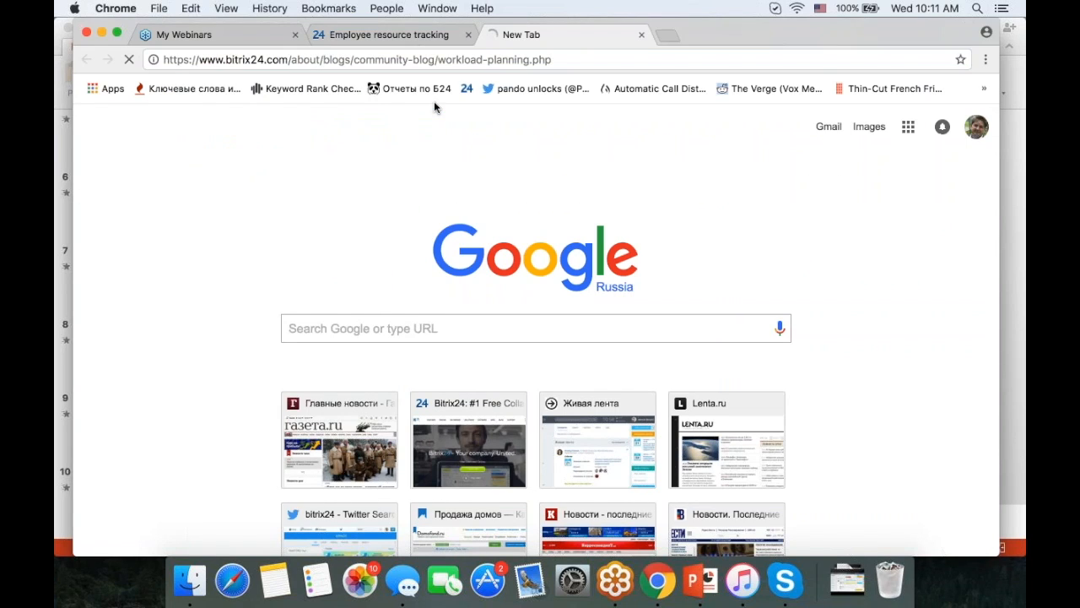
{"action": "scroll", "coordinate": [520, 300], "scroll_direction": "down", "scroll_amount": 10}
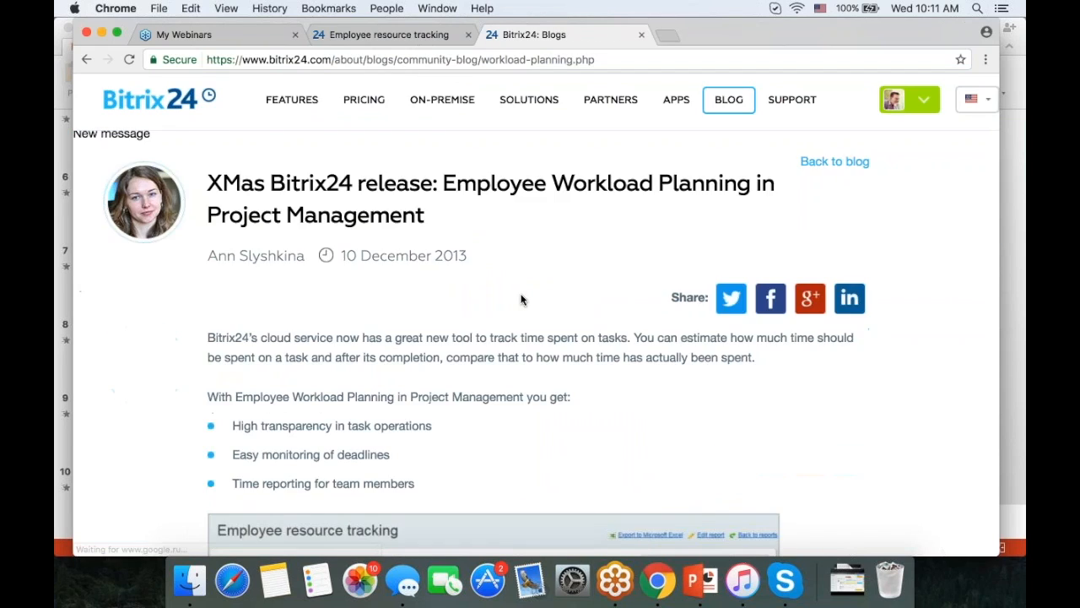
{"action": "scroll", "coordinate": [521, 300], "scroll_direction": "down", "scroll_amount": 6}
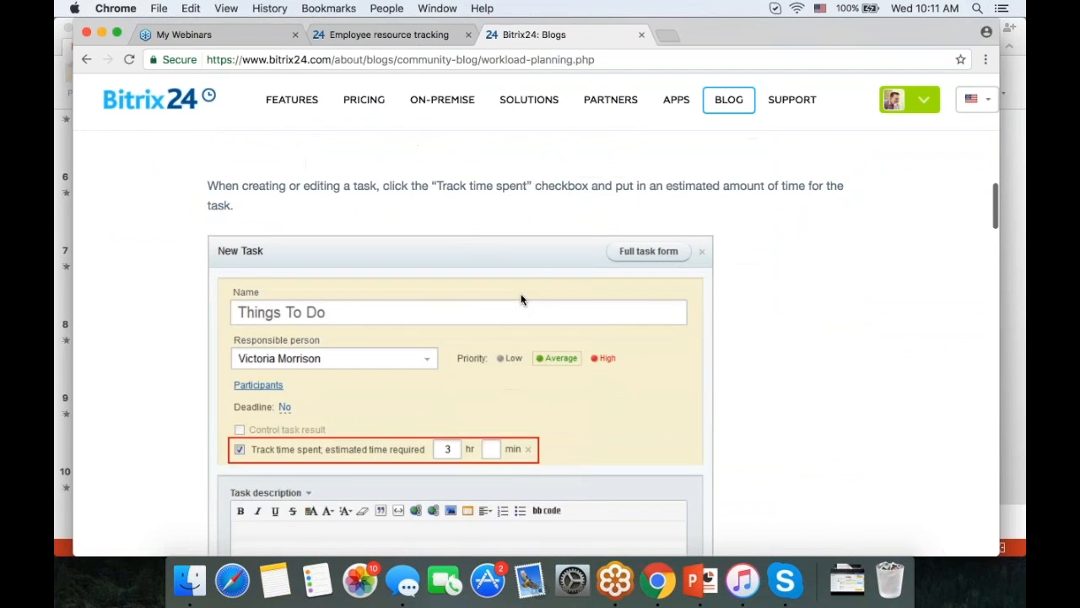
- Return to the Employee resource tracking tab and review its planned-versus-spent chart
{"action": "left_click", "coordinate": [410, 32]}
{"action": "scroll", "coordinate": [630, 347], "scroll_direction": "down", "scroll_amount": 3}
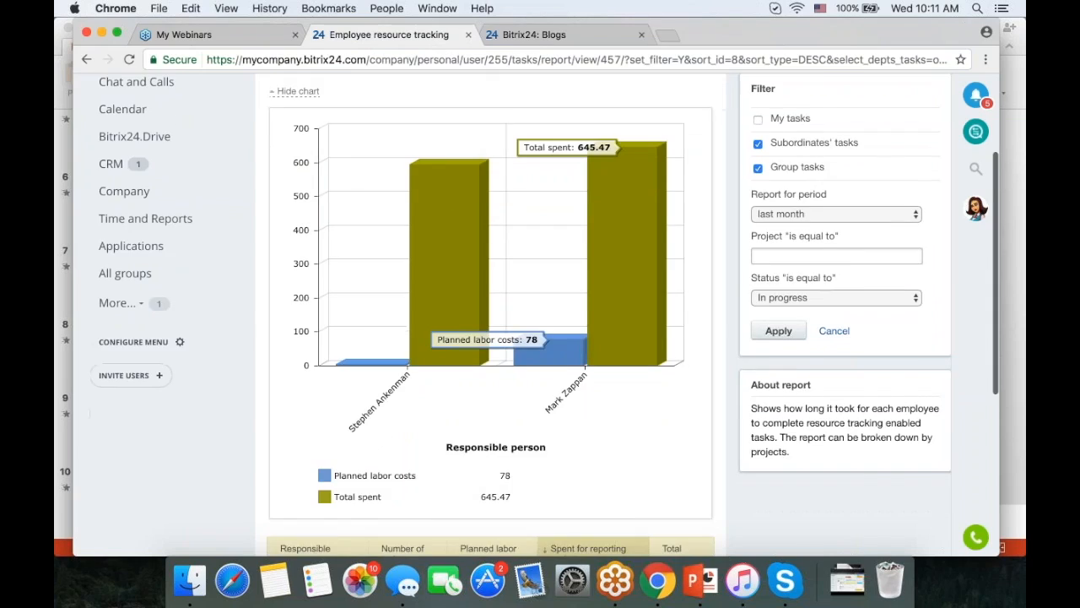
{"action": "scroll", "coordinate": [550, 323], "scroll_direction": "up", "scroll_amount": 2}
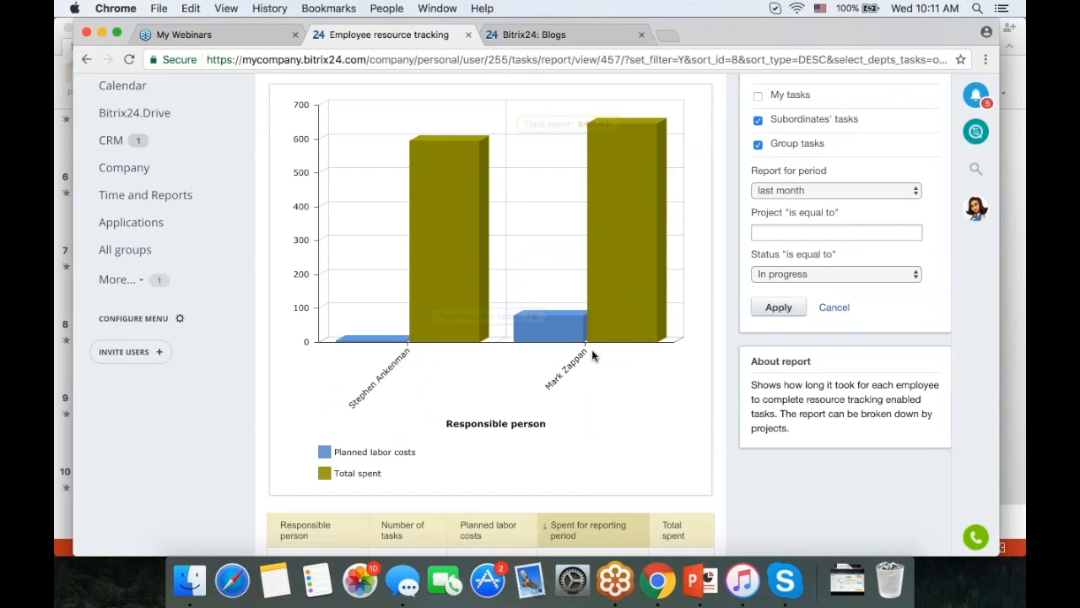
{"action": "scroll", "coordinate": [638, 411], "scroll_direction": "up", "scroll_amount": 1}
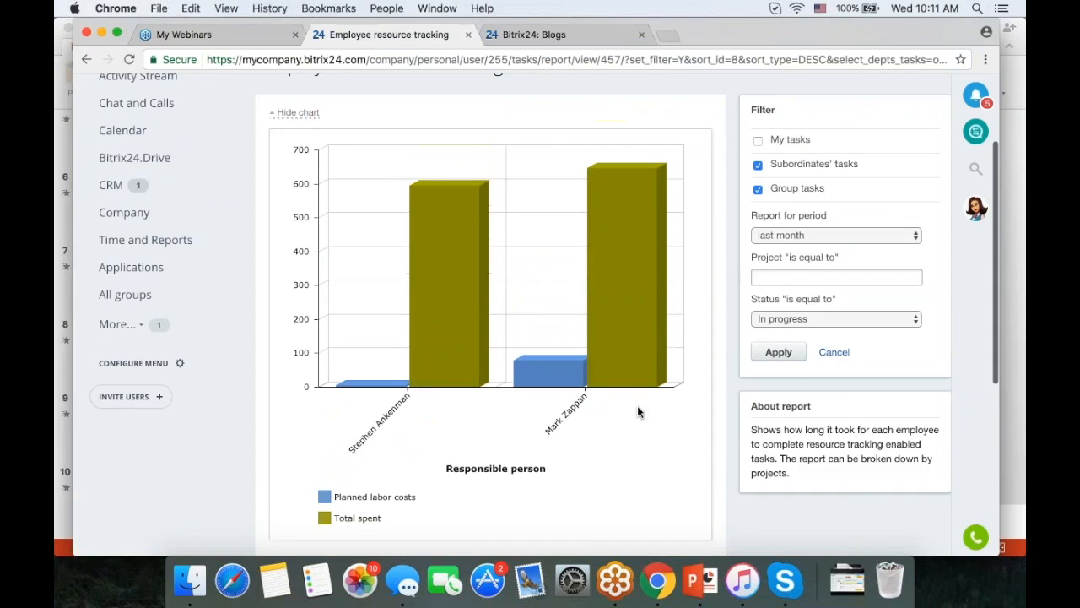
- Open and dismiss the Project filter list without choosing, then scroll through the results table
{"action": "left_click", "coordinate": [851, 282]}
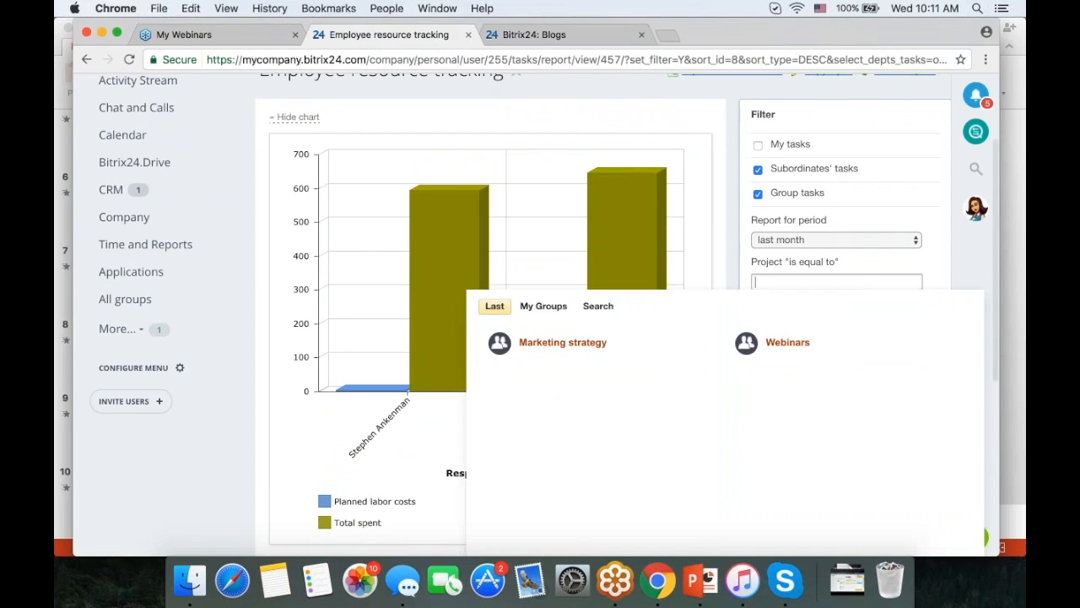
{"action": "left_click", "coordinate": [706, 246]}
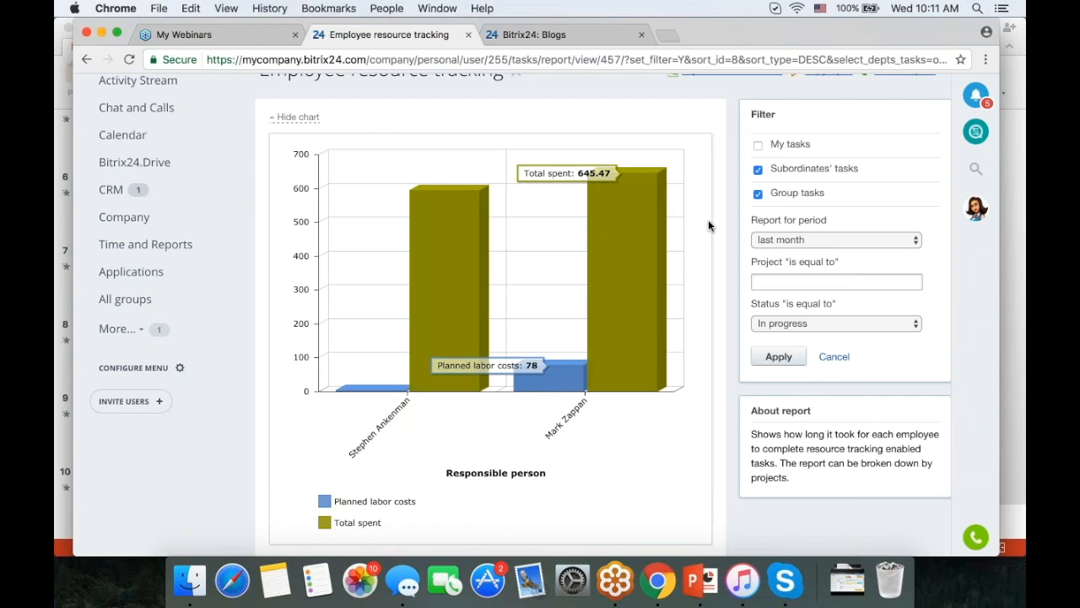
{"action": "scroll", "coordinate": [691, 267], "scroll_direction": "down", "scroll_amount": 4}
{"action": "scroll", "coordinate": [692, 271], "scroll_direction": "down", "scroll_amount": 1}
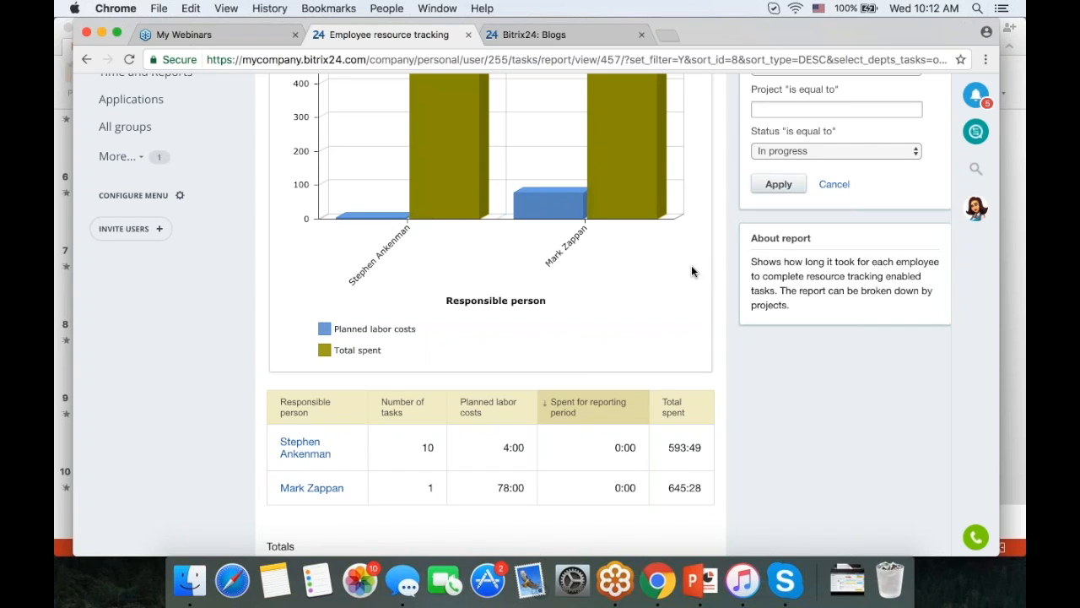
{"action": "scroll", "coordinate": [691, 271], "scroll_direction": "up", "scroll_amount": 5}
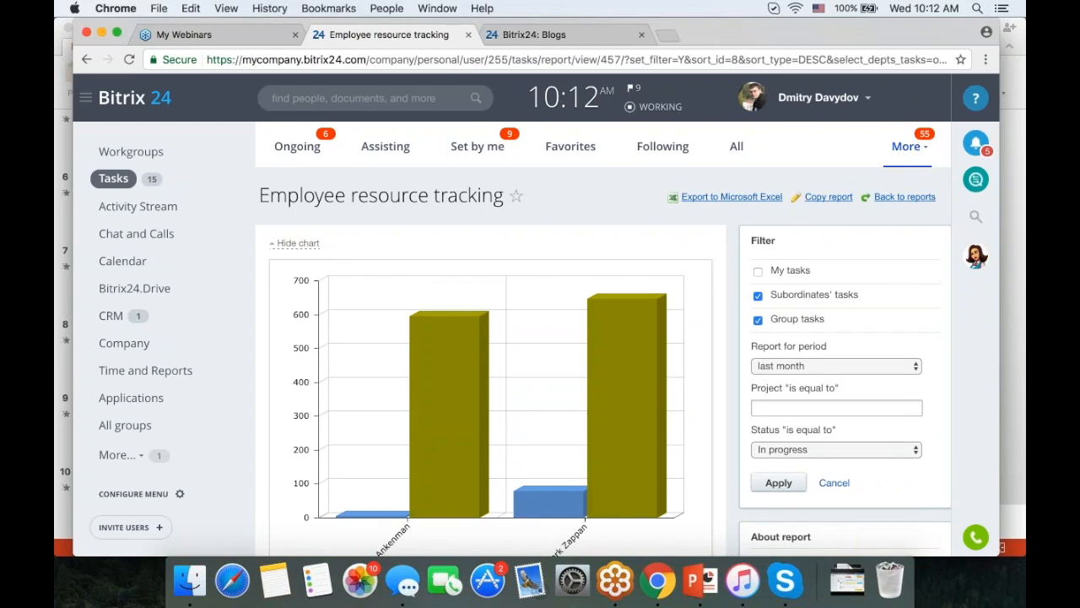
- From the Activity Stream, write 'Discussion is ongoing' and send it to all employees
{"action": "left_click", "coordinate": [148, 212]}
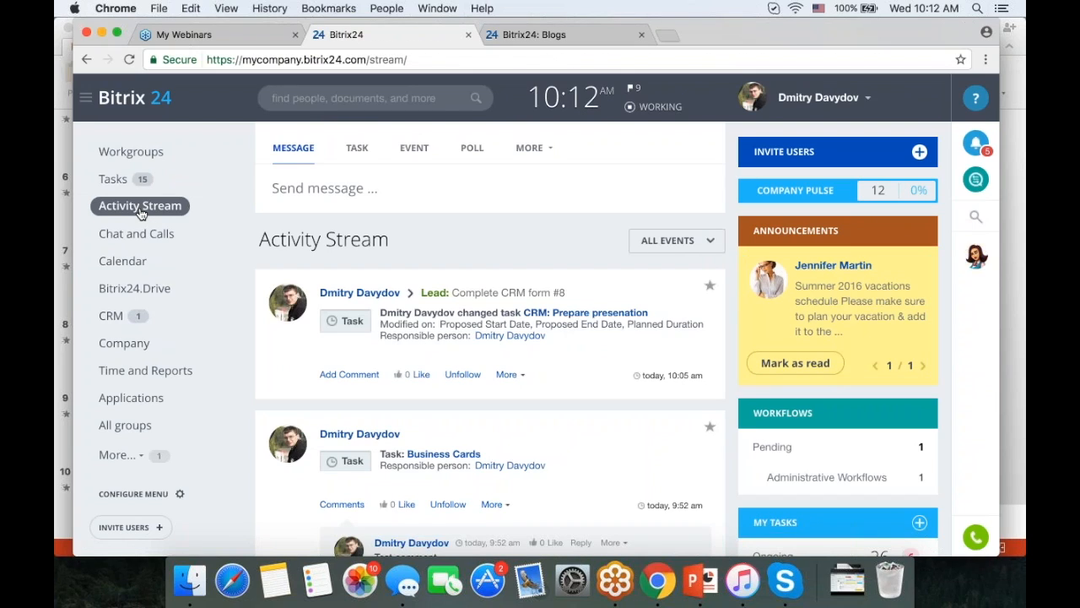
{"action": "left_click", "coordinate": [307, 191]}
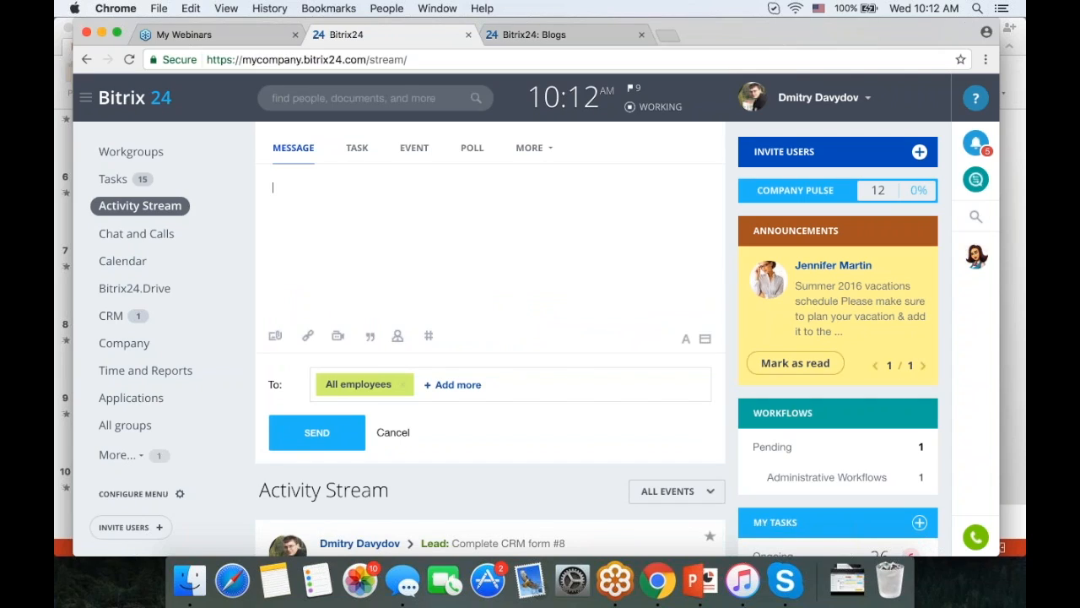
{"action": "type", "text": "Discussion"}
{"action": "left_click", "coordinate": [314, 431]}
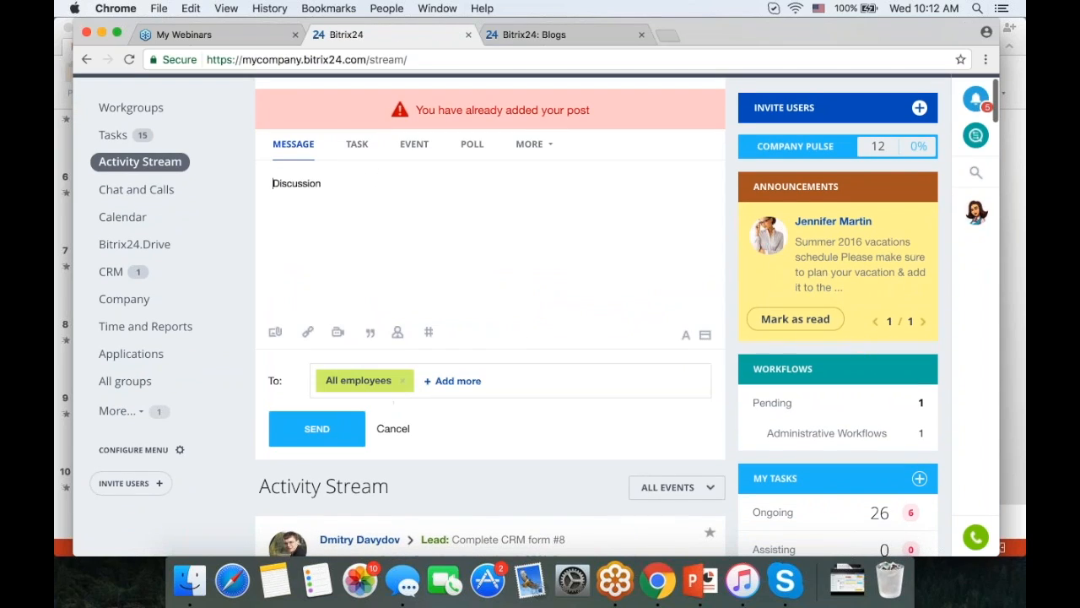
{"action": "left_click", "coordinate": [390, 190]}
{"action": "type", "text": "is ongoing"}
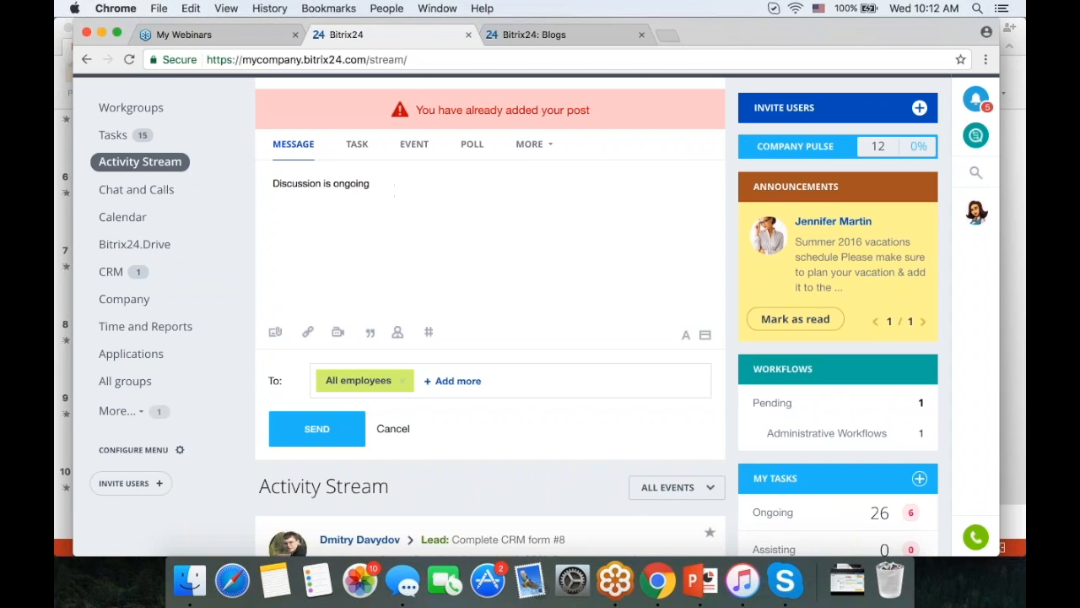
{"action": "left_click", "coordinate": [328, 428]}
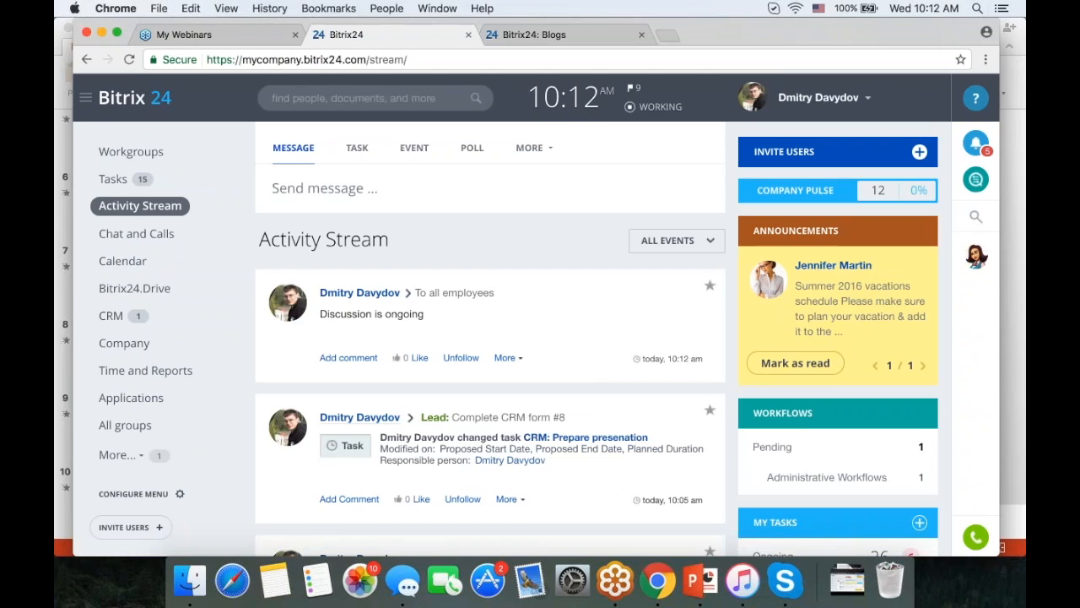
{"action": "scroll", "coordinate": [571, 289], "scroll_direction": "down", "scroll_amount": 3}
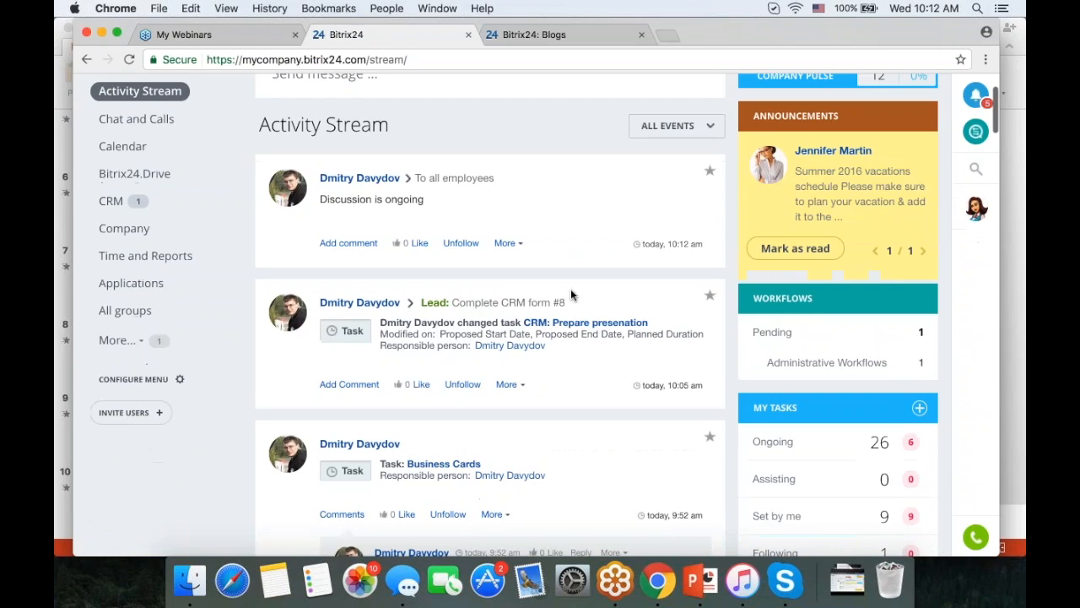
- Post a reply reading 'Comment' under the 'Discussion is ongoing' post
{"action": "left_click", "coordinate": [335, 245]}
{"action": "type", "text": "Comment"}
{"action": "left_click", "coordinate": [437, 410]}
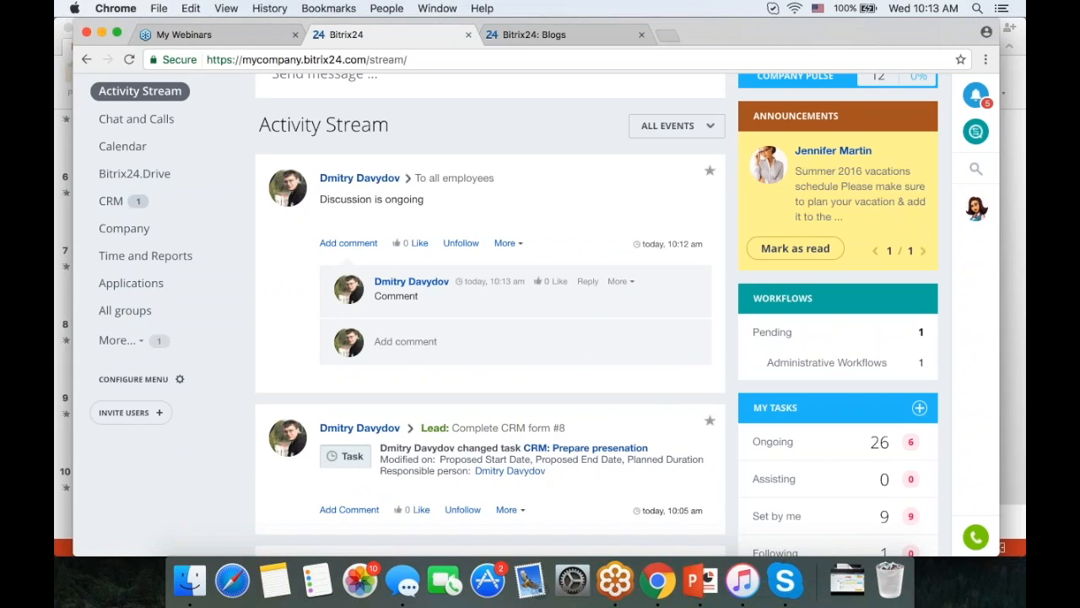
- Try creating a task from the comment, then dismiss the missing-fields error
{"action": "left_click", "coordinate": [619, 281]}
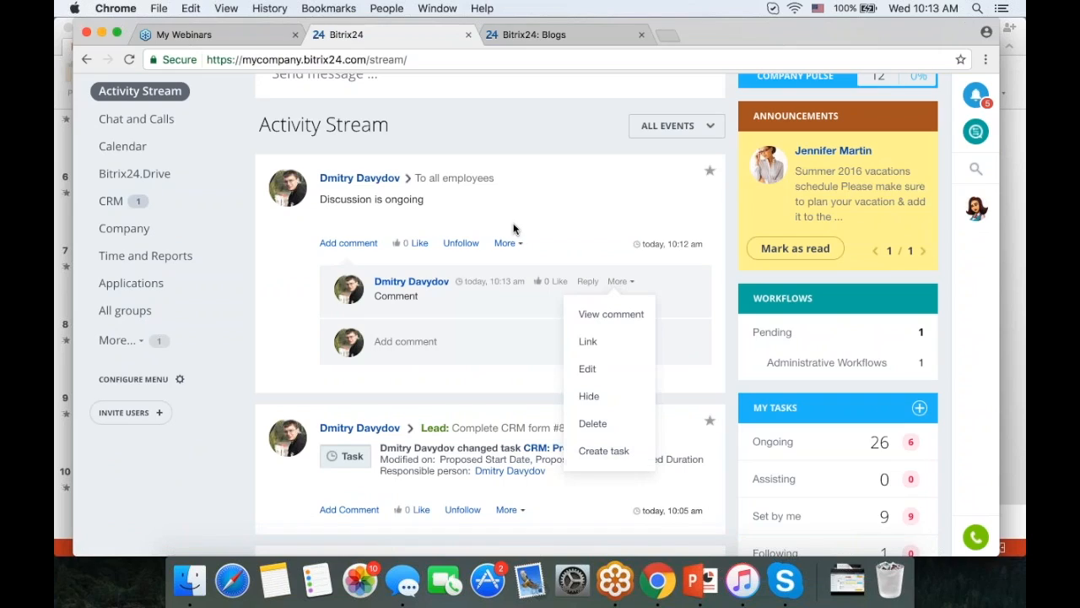
{"action": "left_click", "coordinate": [567, 203]}
{"action": "left_click", "coordinate": [509, 243]}
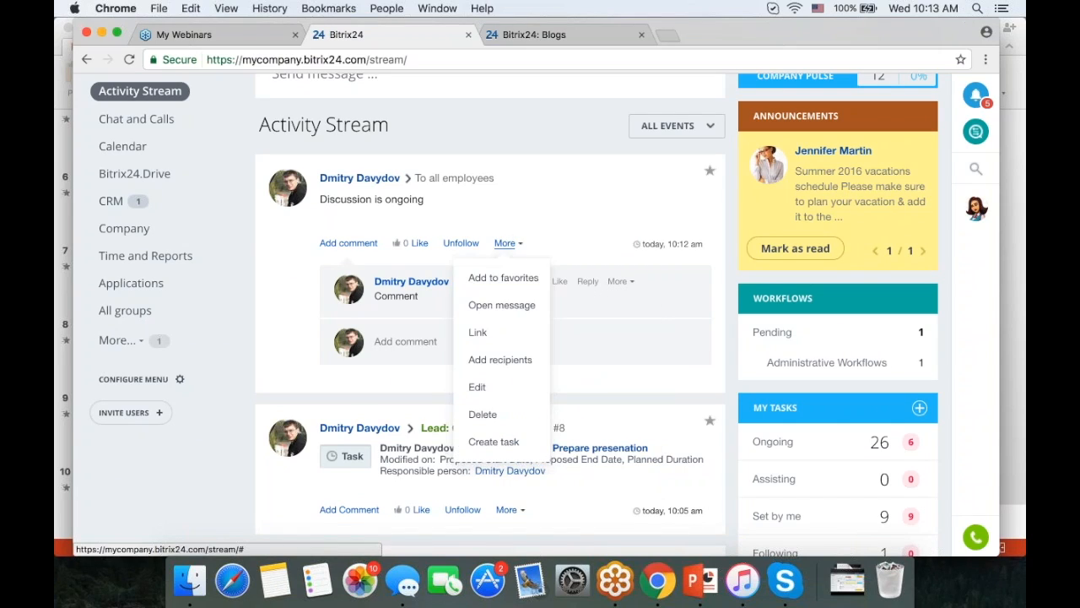
{"action": "left_click", "coordinate": [567, 211]}
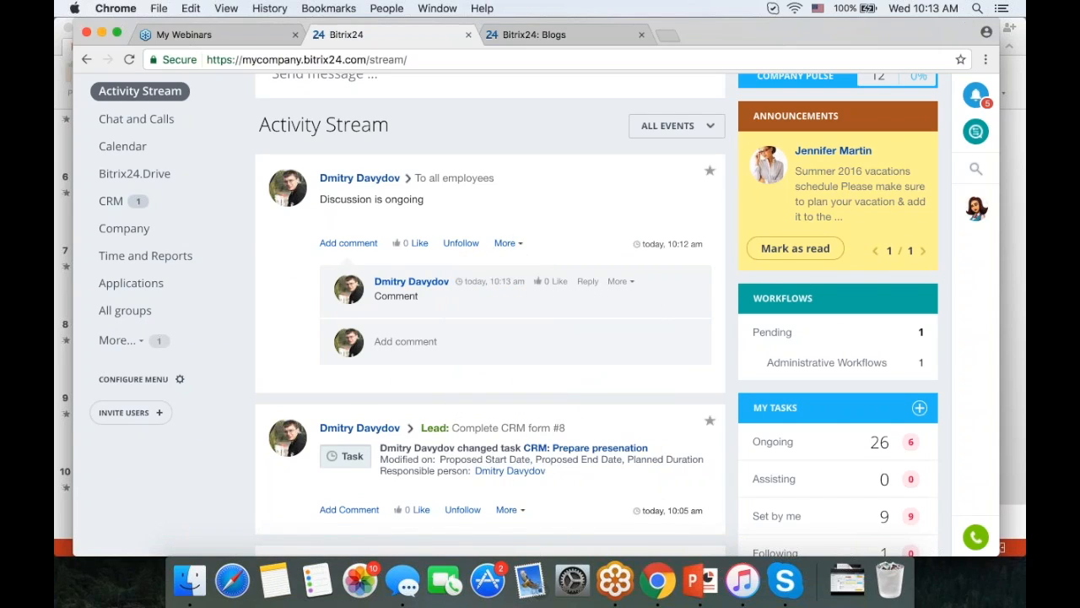
{"action": "left_click", "coordinate": [620, 282]}
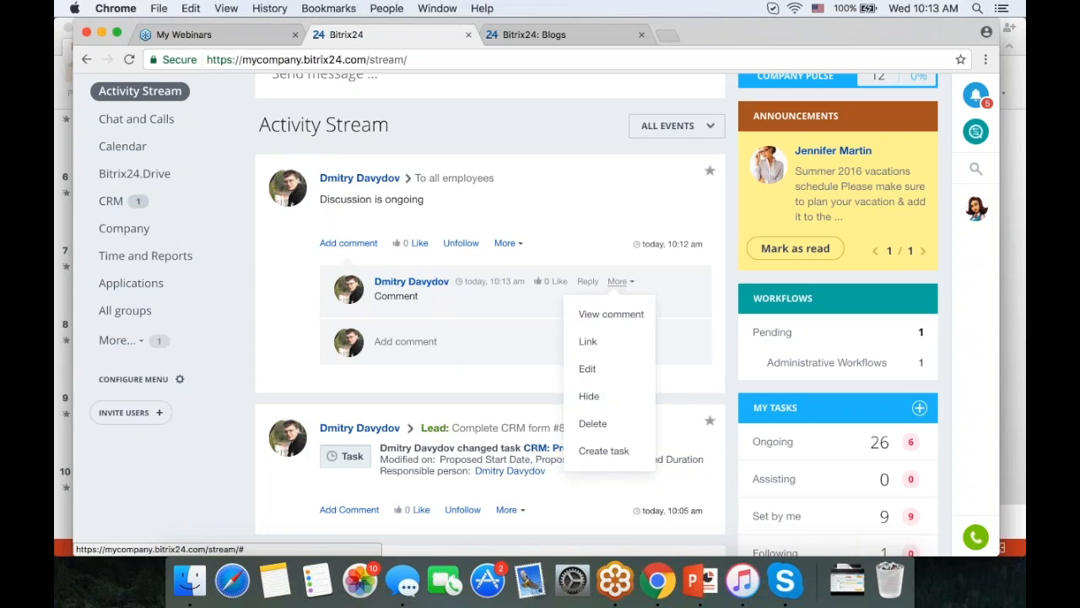
{"action": "left_click", "coordinate": [604, 452]}
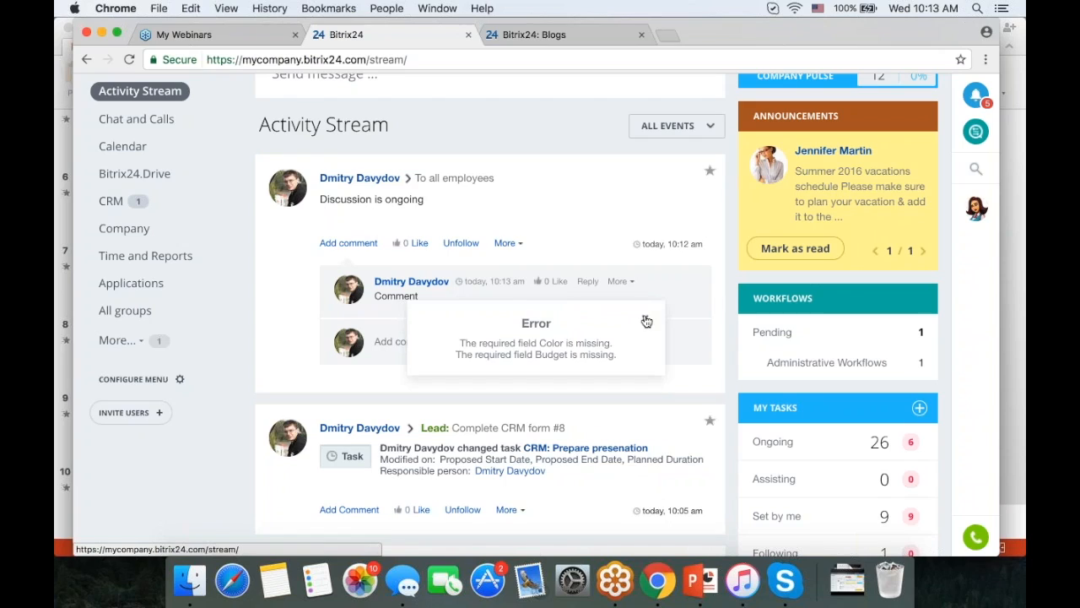
{"action": "left_click", "coordinate": [646, 322]}
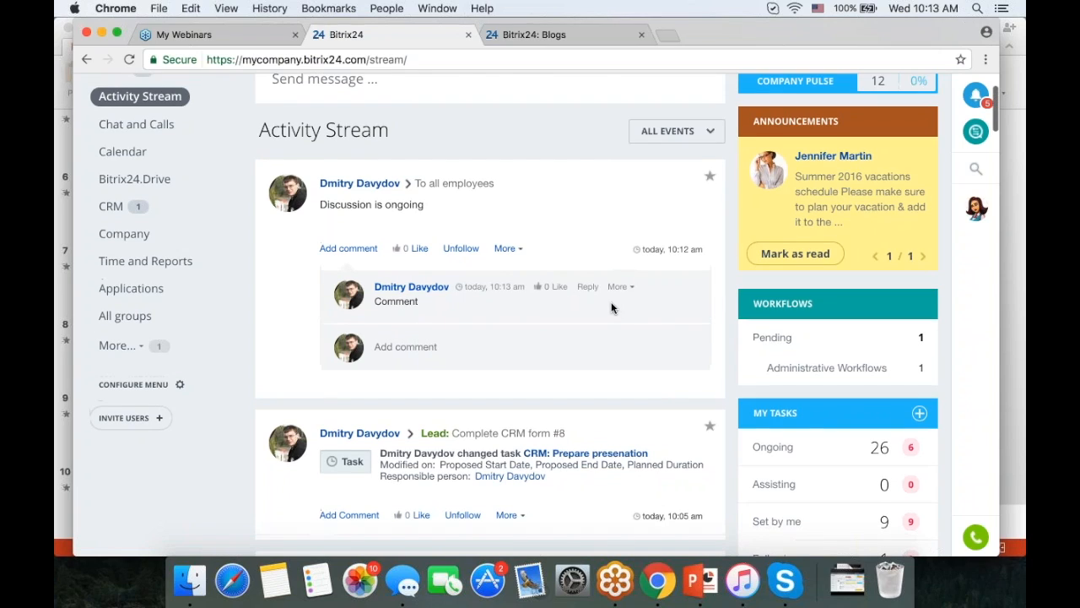
- Reopen the comment's actions menu and close it without choosing anything
{"action": "scroll", "coordinate": [612, 308], "scroll_direction": "up", "scroll_amount": 1}
{"action": "scroll", "coordinate": [612, 308], "scroll_direction": "up", "scroll_amount": 1}
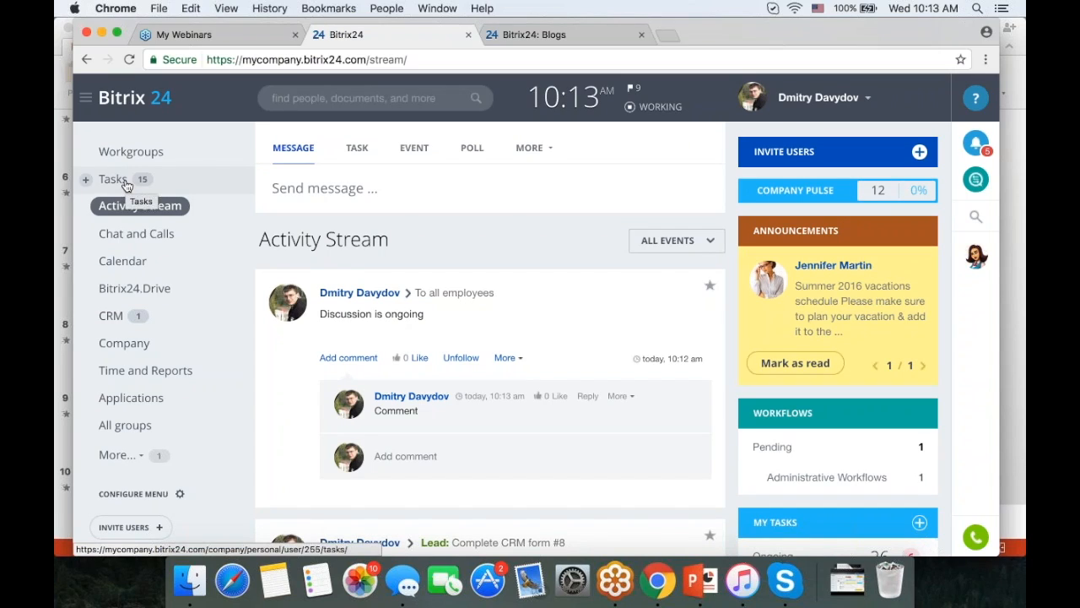
{"action": "scroll", "coordinate": [589, 329], "scroll_direction": "down", "scroll_amount": 1}
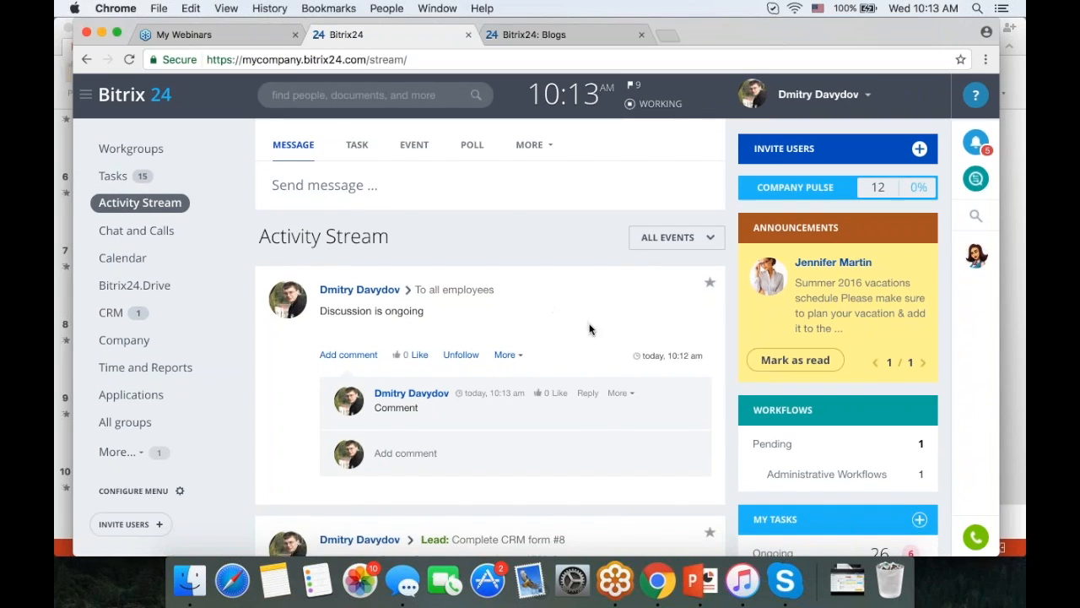
{"action": "scroll", "coordinate": [589, 329], "scroll_direction": "down", "scroll_amount": 1}
{"action": "left_click", "coordinate": [617, 336]}
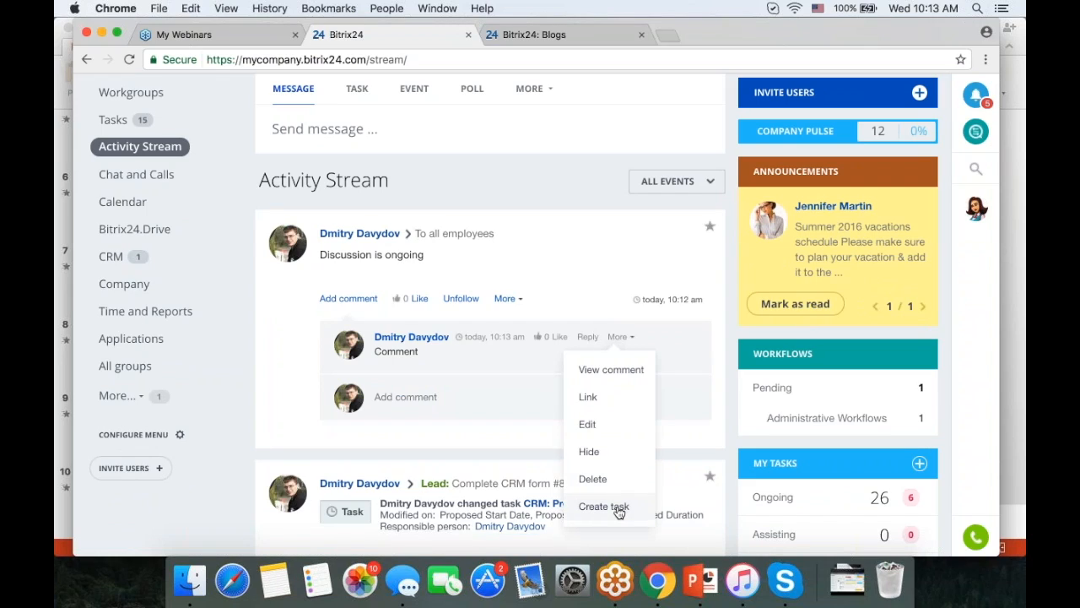
{"action": "left_click", "coordinate": [574, 271]}
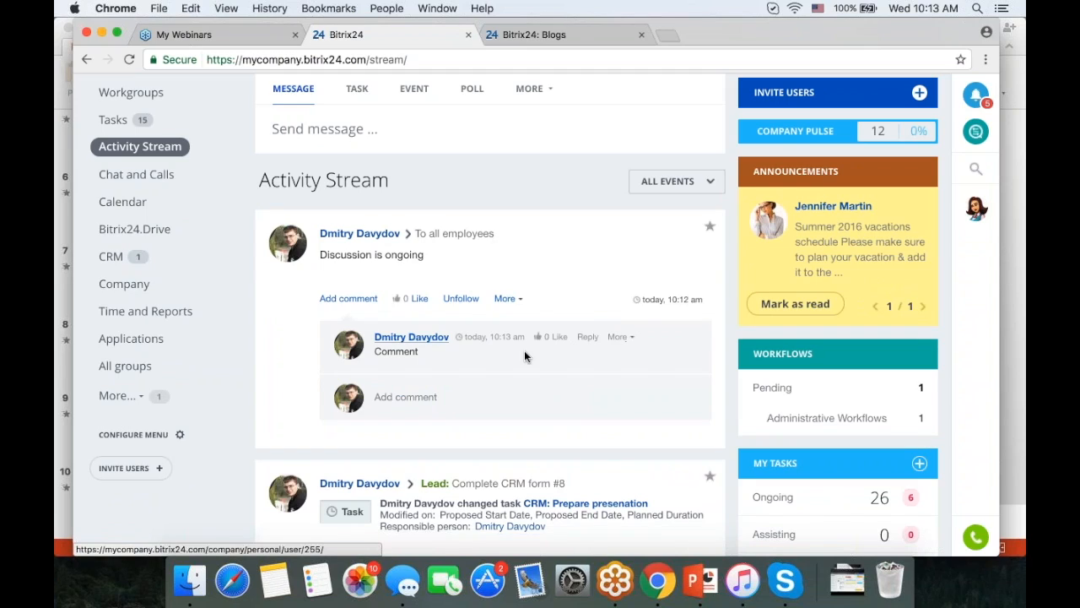
{"action": "scroll", "coordinate": [524, 350], "scroll_direction": "up", "scroll_amount": 1}
{"action": "scroll", "coordinate": [524, 350], "scroll_direction": "up", "scroll_amount": 2}
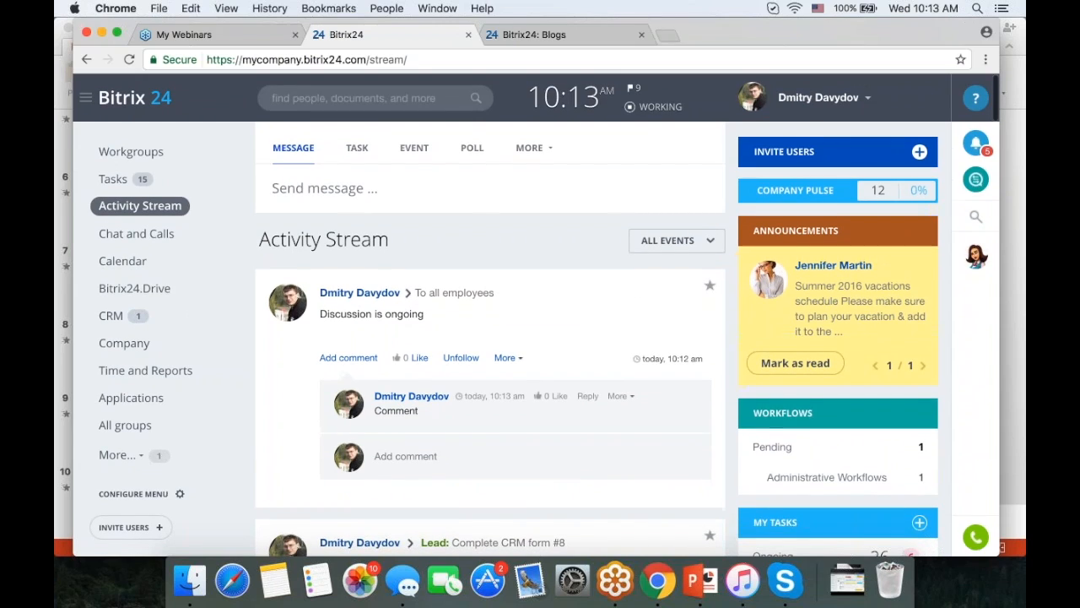
{"action": "left_click", "coordinate": [111, 315]}
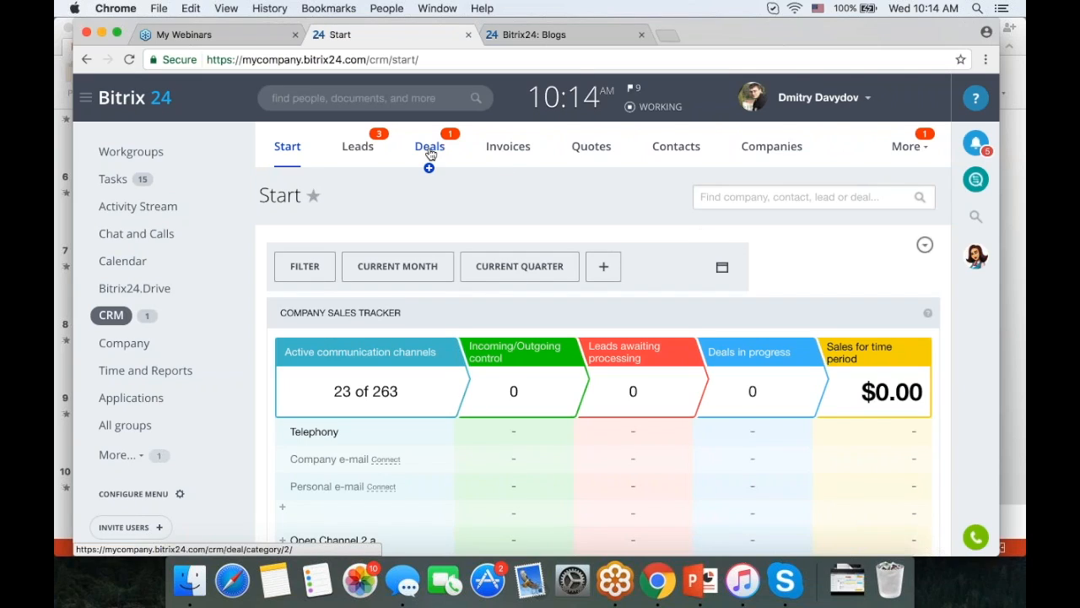
{"action": "left_click", "coordinate": [682, 147]}
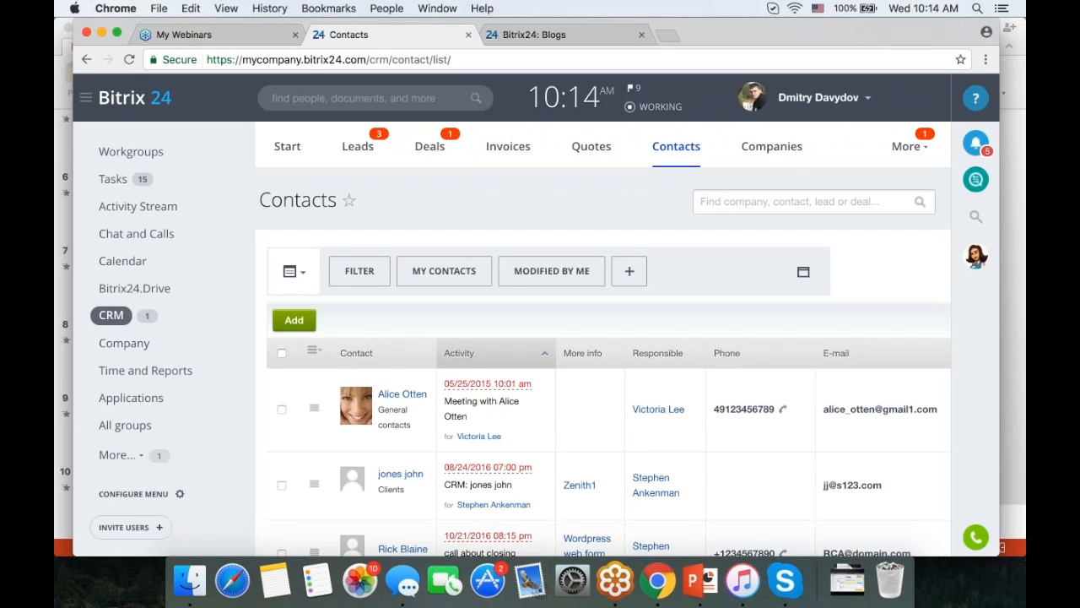
{"action": "left_click", "coordinate": [401, 393]}
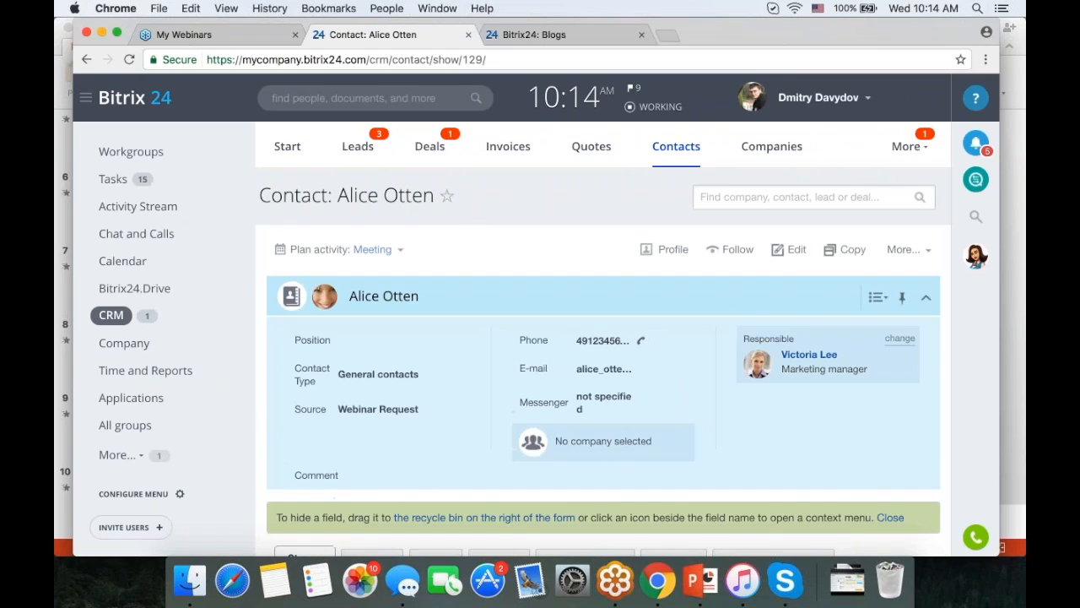
{"action": "scroll", "coordinate": [374, 407], "scroll_direction": "down", "scroll_amount": 5}
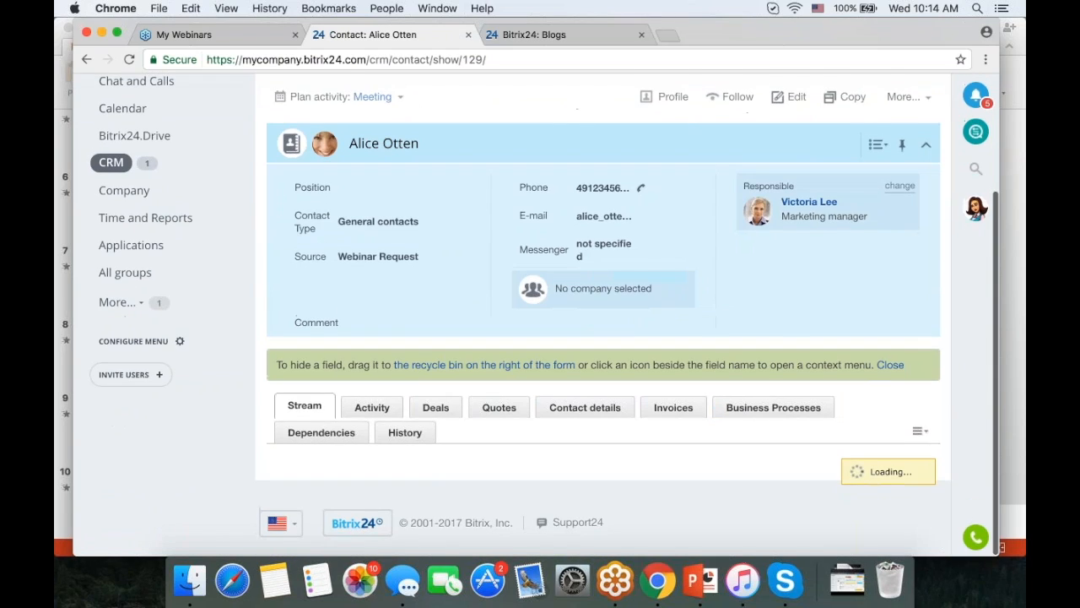
{"action": "left_click", "coordinate": [374, 407]}
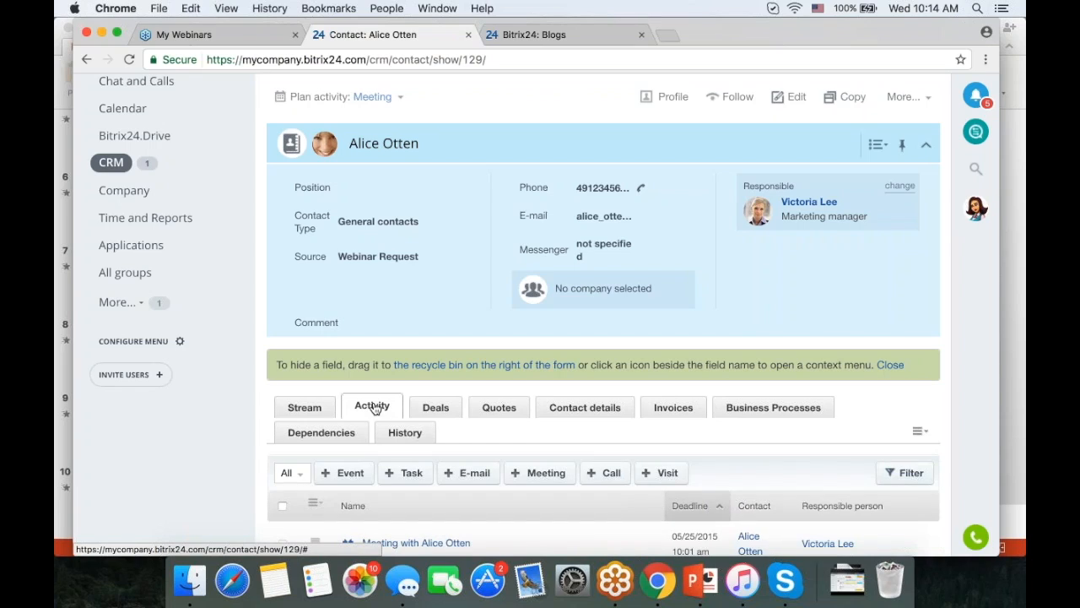
{"action": "scroll", "coordinate": [373, 407], "scroll_direction": "down", "scroll_amount": 6}
{"action": "scroll", "coordinate": [414, 382], "scroll_direction": "up", "scroll_amount": 3}
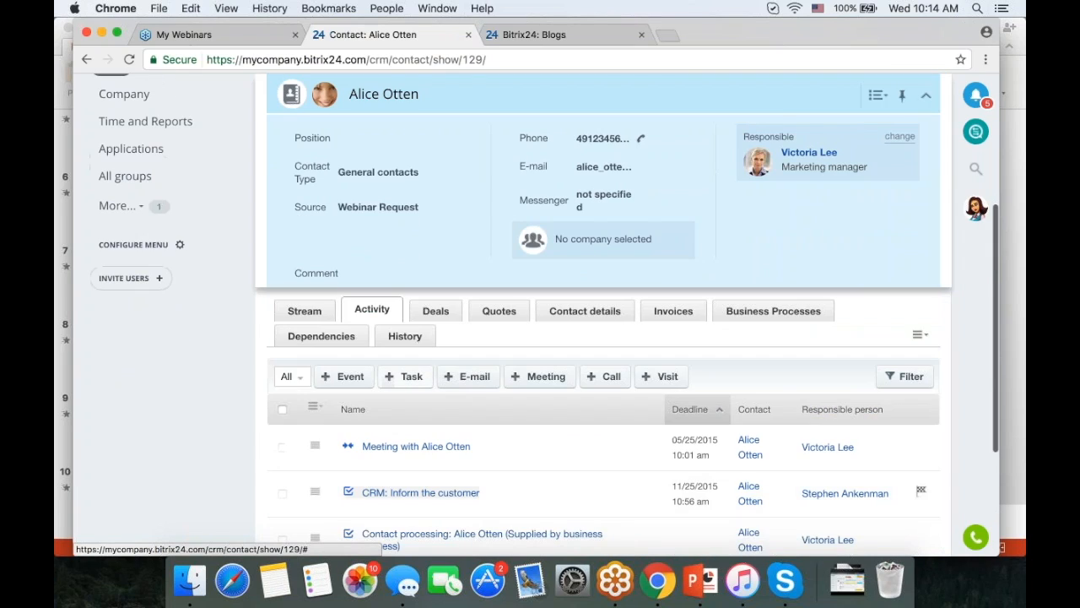
- Draft a contact task titled 'CRM: Prepare contract' and scroll down to its custom fields
{"action": "left_click", "coordinate": [412, 376]}
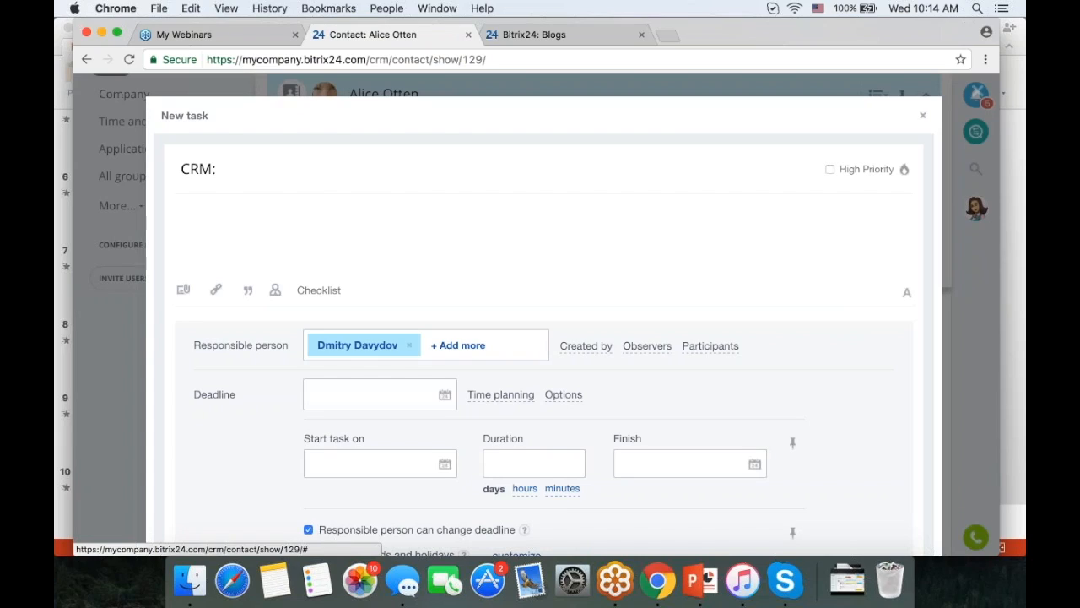
{"action": "type", "text": "Prepare "}
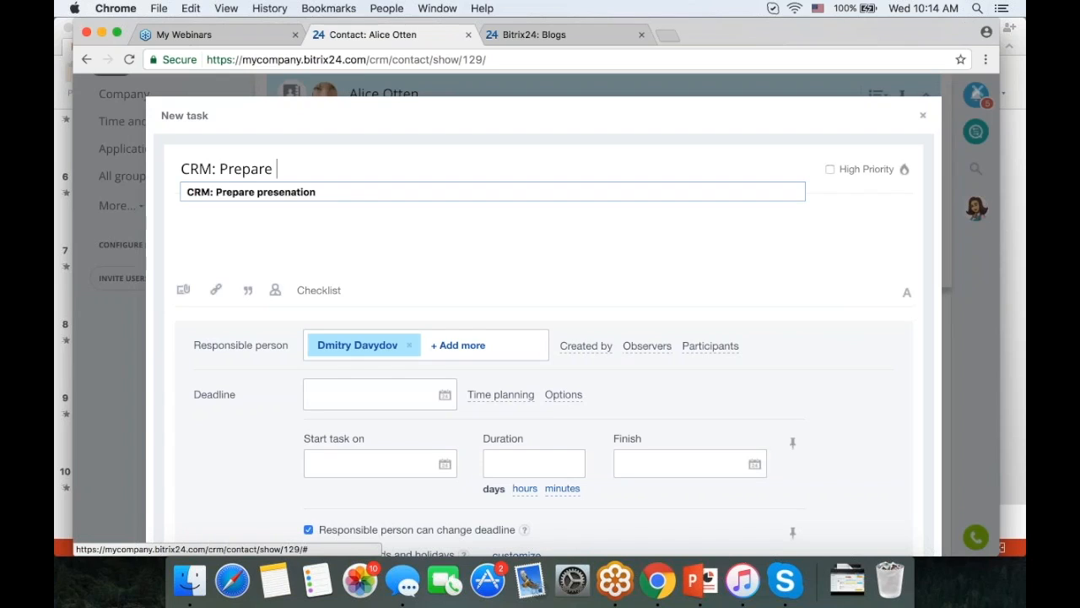
{"action": "type", "text": "contract"}
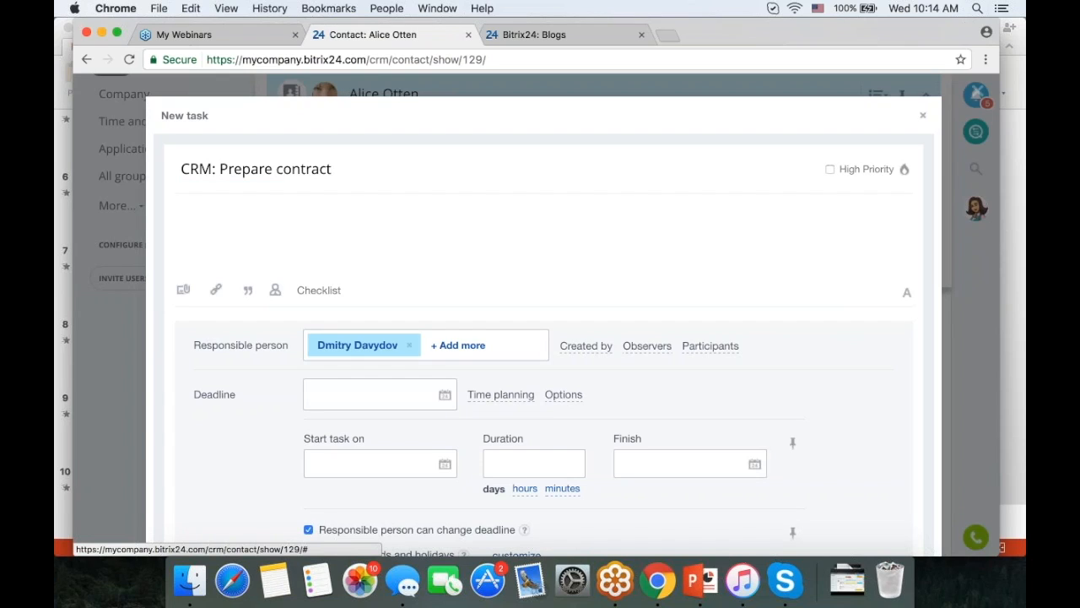
{"action": "scroll", "coordinate": [667, 376], "scroll_direction": "down", "scroll_amount": 5}
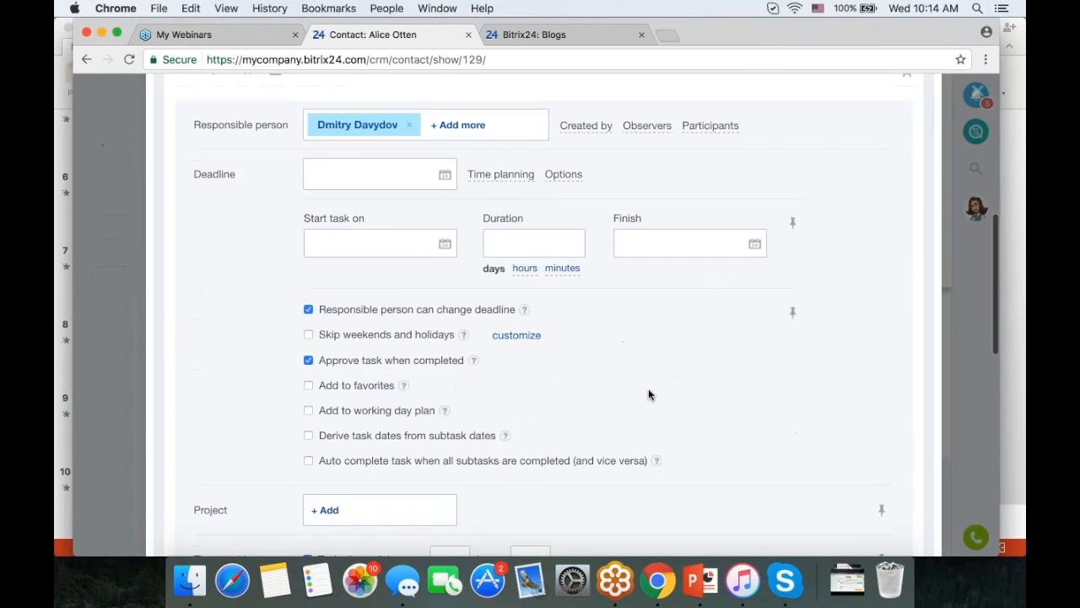
{"action": "scroll", "coordinate": [648, 393], "scroll_direction": "down", "scroll_amount": 5}
{"action": "scroll", "coordinate": [648, 394], "scroll_direction": "up", "scroll_amount": 9}
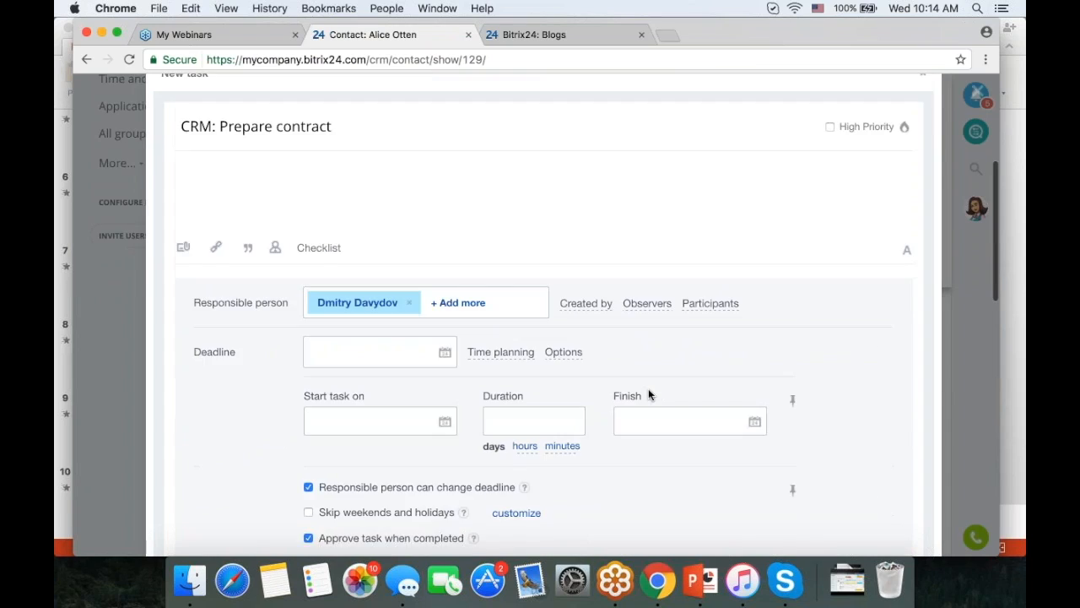
{"action": "scroll", "coordinate": [648, 394], "scroll_direction": "down", "scroll_amount": 10}
{"action": "scroll", "coordinate": [544, 320], "scroll_direction": "down", "scroll_amount": 10}
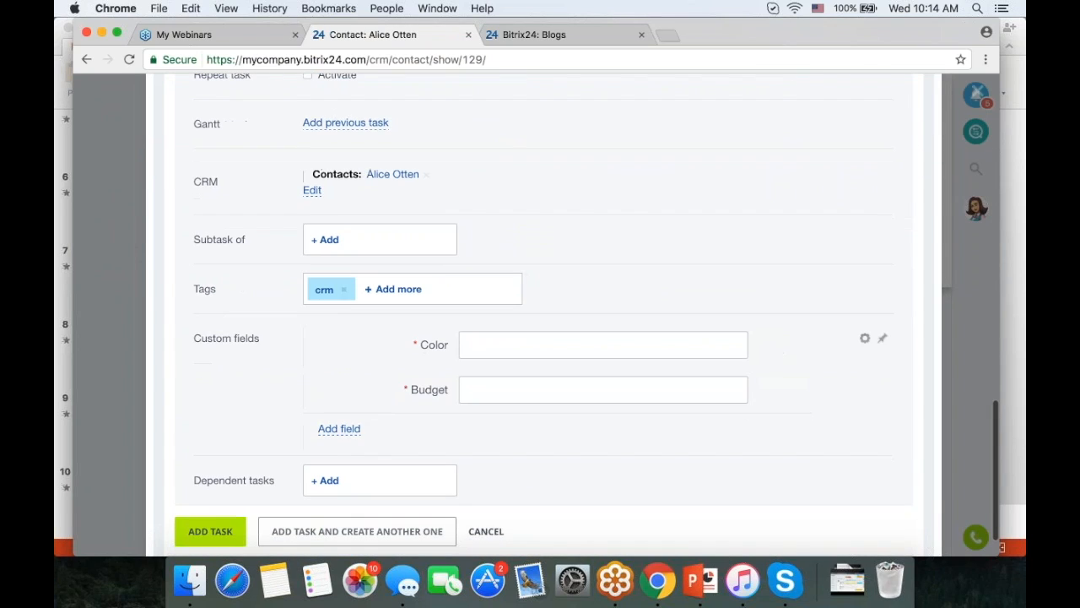
{"action": "mouse_move", "coordinate": [774, 346]}
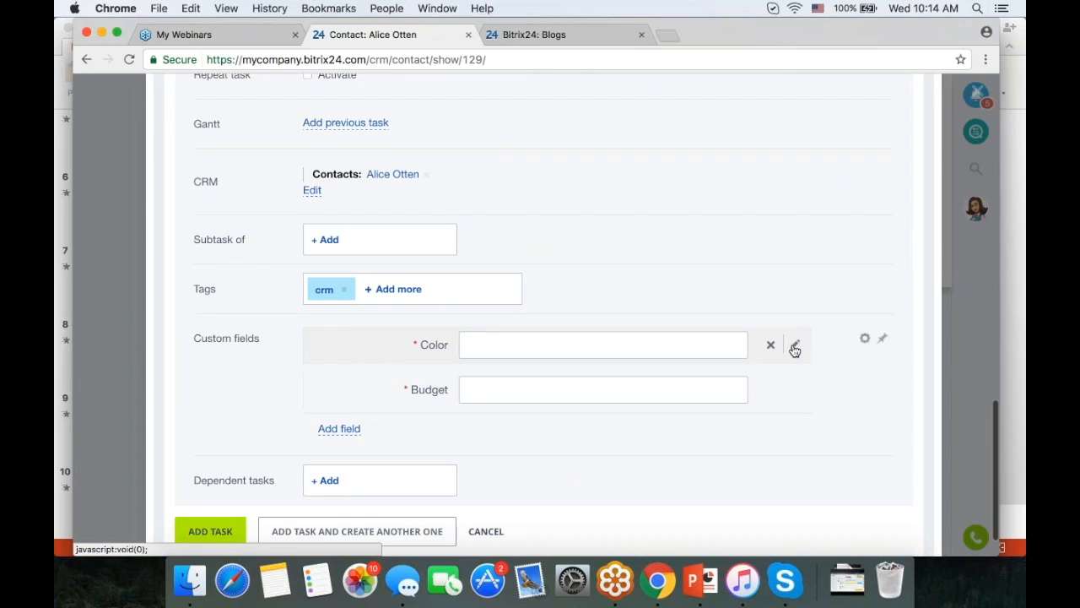
- Delete the Color and Budget custom fields from the task form
{"action": "left_click", "coordinate": [771, 344]}
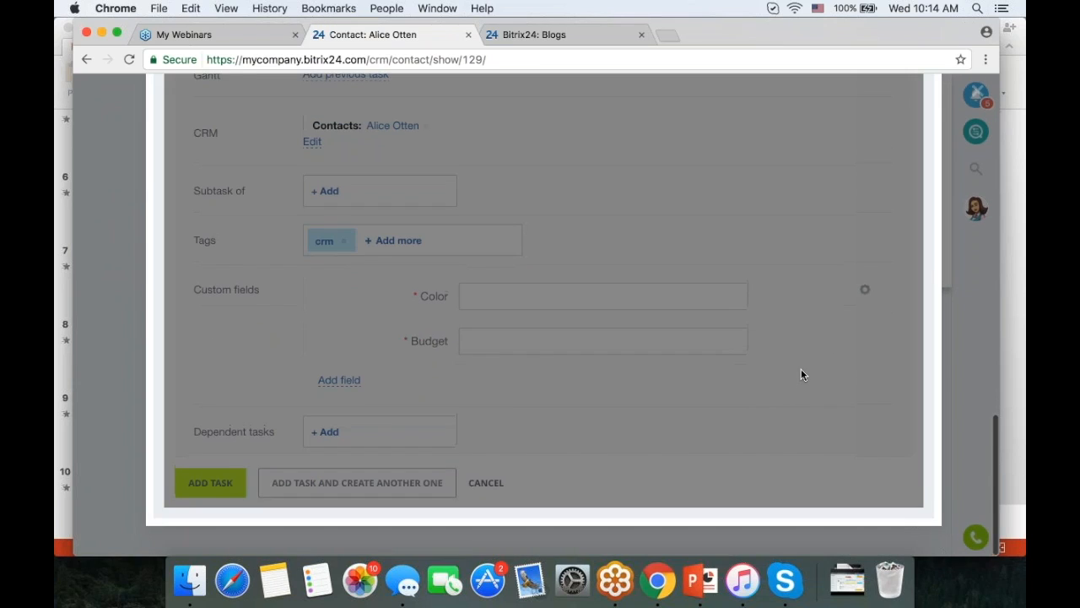
{"action": "scroll", "coordinate": [800, 369], "scroll_direction": "down", "scroll_amount": 2}
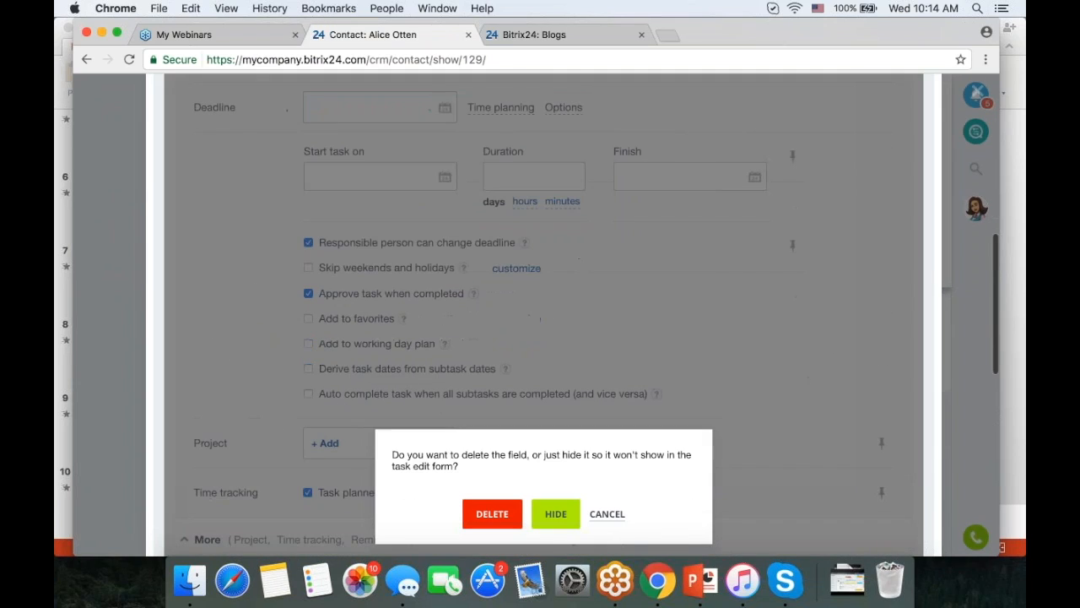
{"action": "left_click", "coordinate": [492, 513]}
{"action": "scroll", "coordinate": [765, 422], "scroll_direction": "down", "scroll_amount": 3}
{"action": "scroll", "coordinate": [765, 422], "scroll_direction": "down", "scroll_amount": 10}
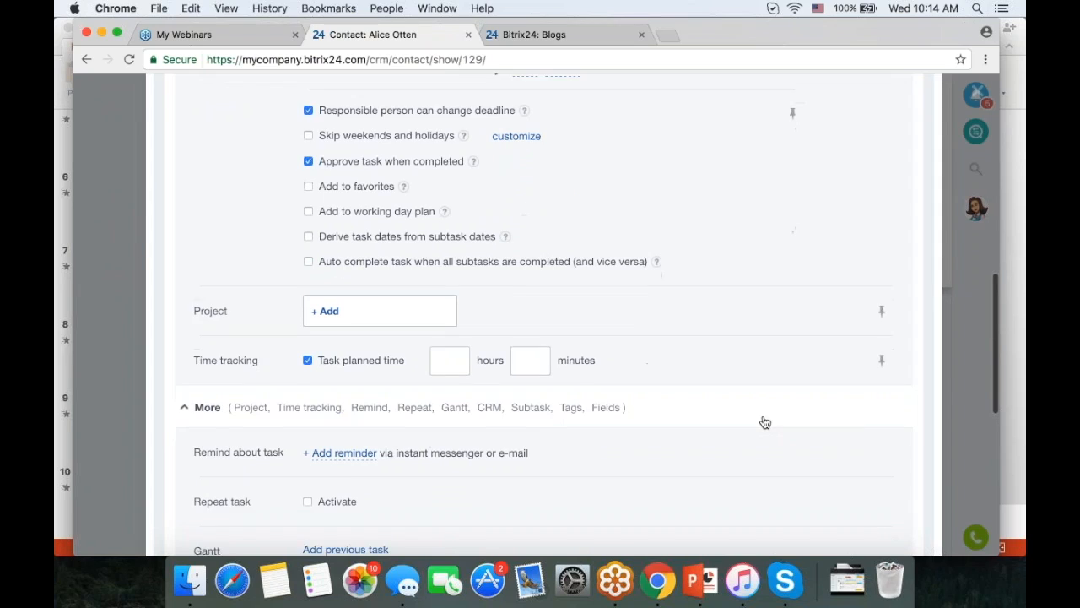
{"action": "scroll", "coordinate": [768, 402], "scroll_direction": "down", "scroll_amount": 1}
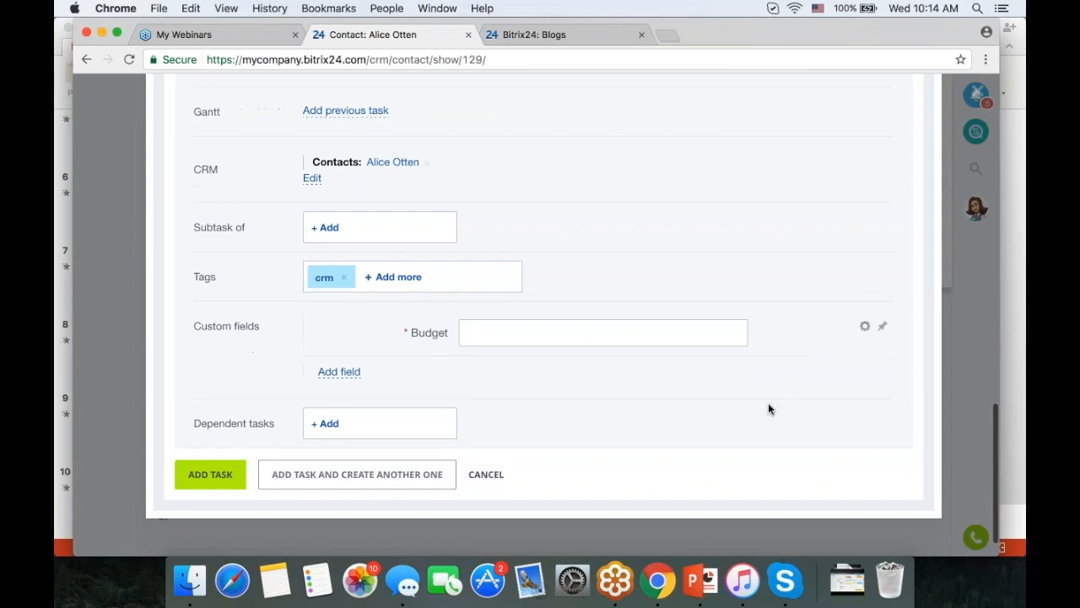
{"action": "left_click", "coordinate": [770, 332]}
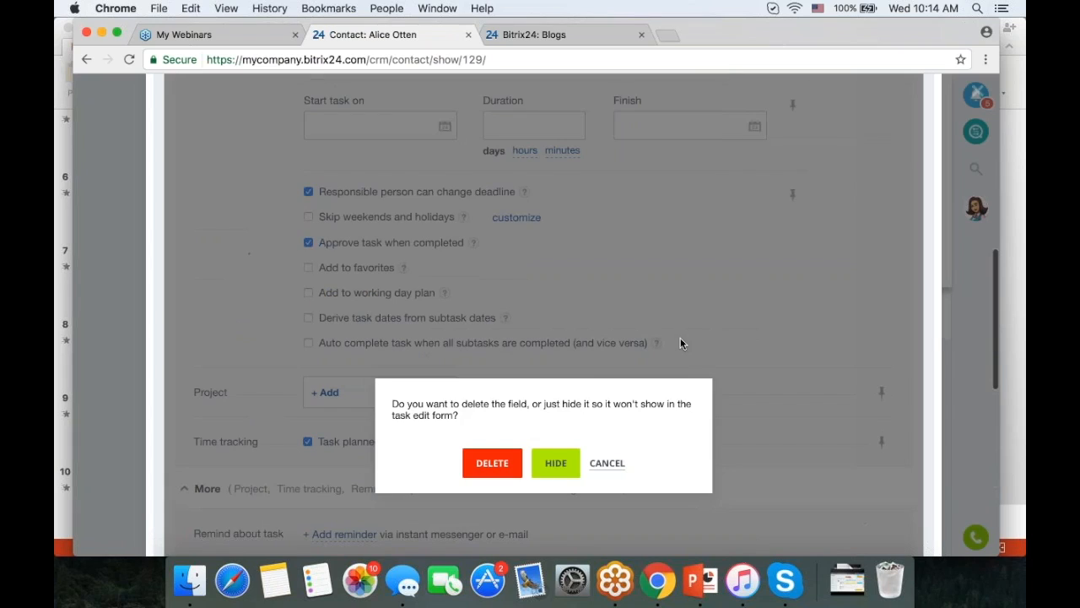
{"action": "left_click", "coordinate": [492, 462]}
- Save the 'CRM: Prepare contract' task
{"action": "scroll", "coordinate": [540, 337], "scroll_direction": "down", "scroll_amount": 8}
{"action": "scroll", "coordinate": [540, 337], "scroll_direction": "down", "scroll_amount": 5}
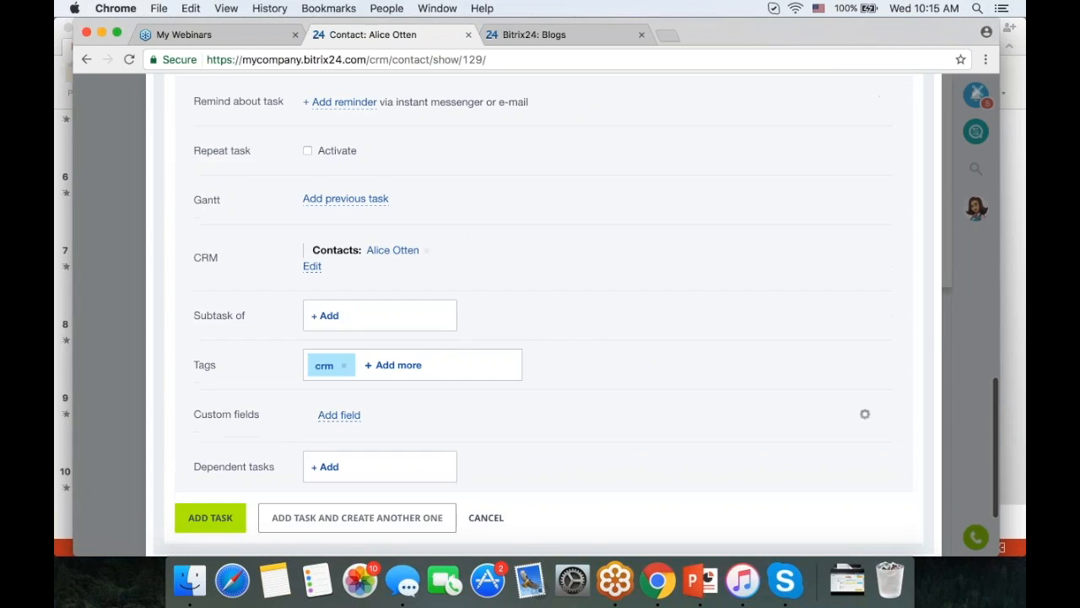
{"action": "left_click", "coordinate": [211, 394]}
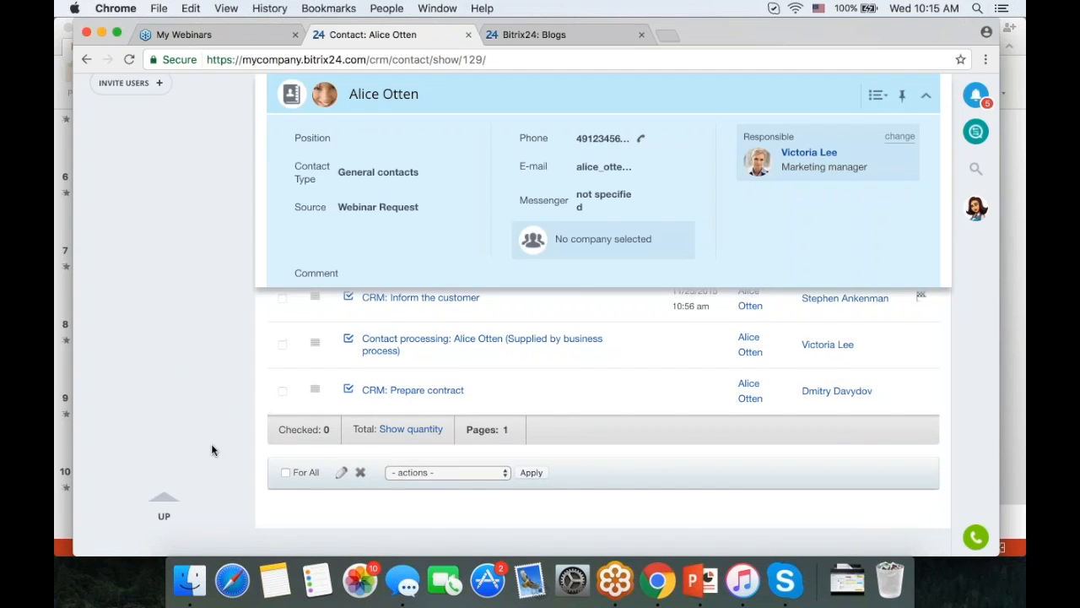
- Check that 'CRM: Prepare contract' is listed in the contact's Stream and Activity views
{"action": "scroll", "coordinate": [211, 443], "scroll_direction": "up", "scroll_amount": 3}
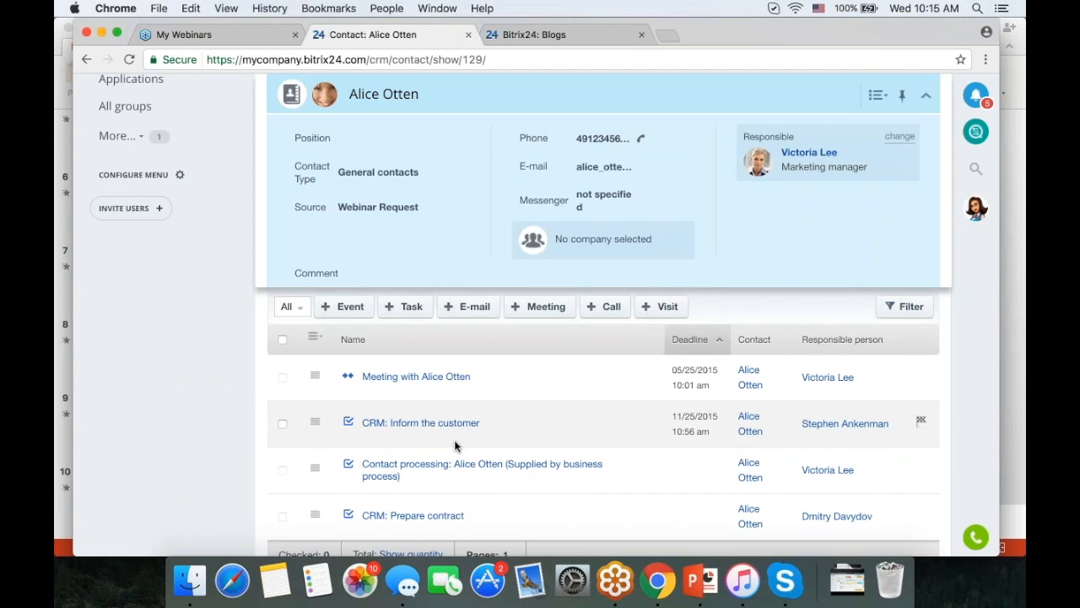
{"action": "scroll", "coordinate": [453, 452], "scroll_direction": "down", "scroll_amount": 2}
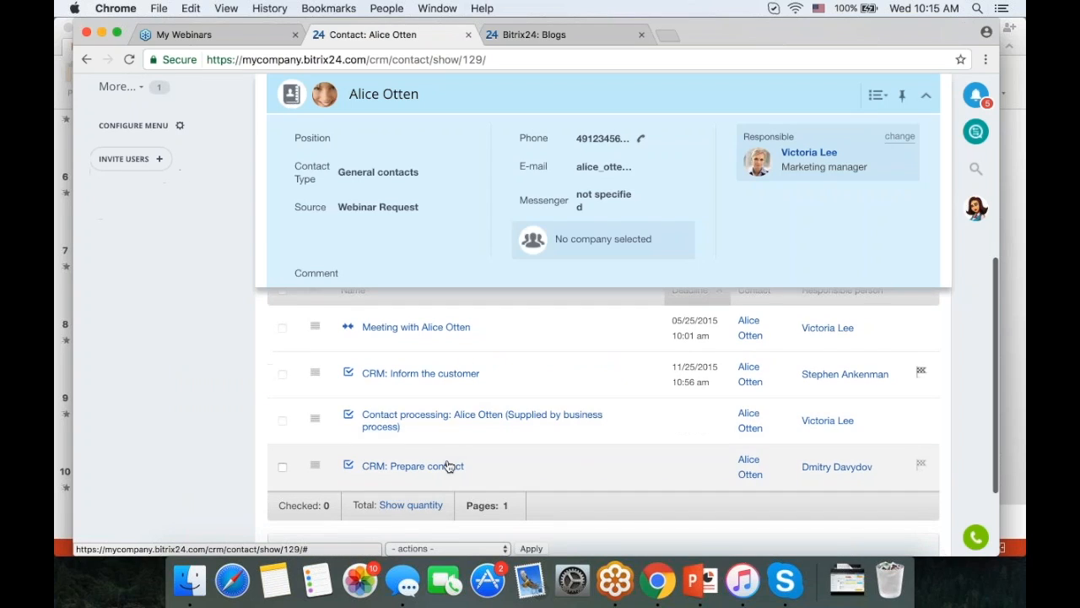
{"action": "scroll", "coordinate": [472, 471], "scroll_direction": "up", "scroll_amount": 3}
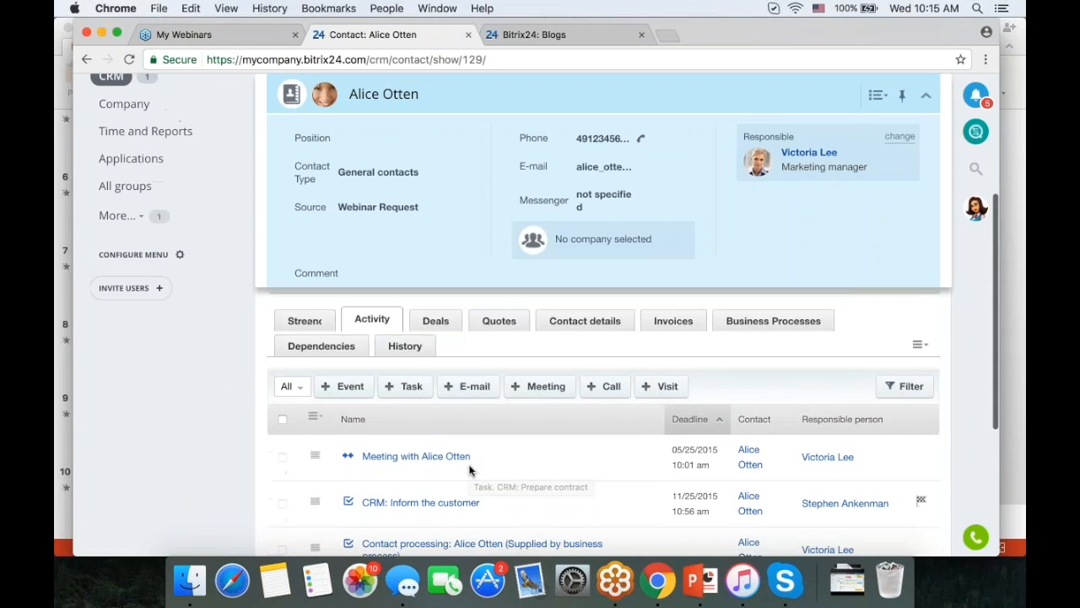
{"action": "left_click", "coordinate": [309, 323]}
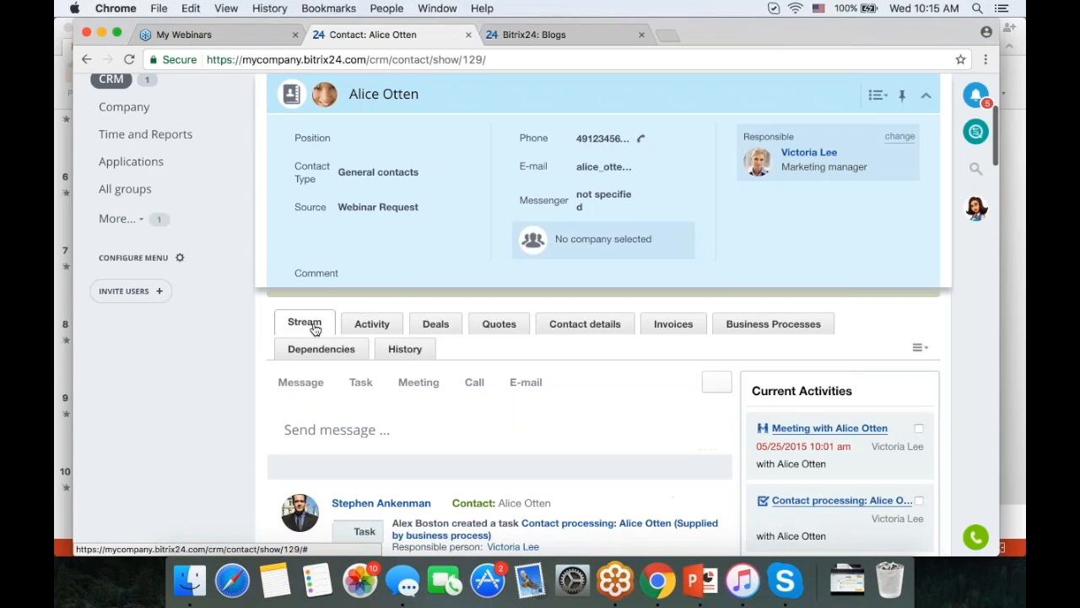
{"action": "left_click", "coordinate": [373, 325]}
{"action": "scroll", "coordinate": [431, 355], "scroll_direction": "down", "scroll_amount": 3}
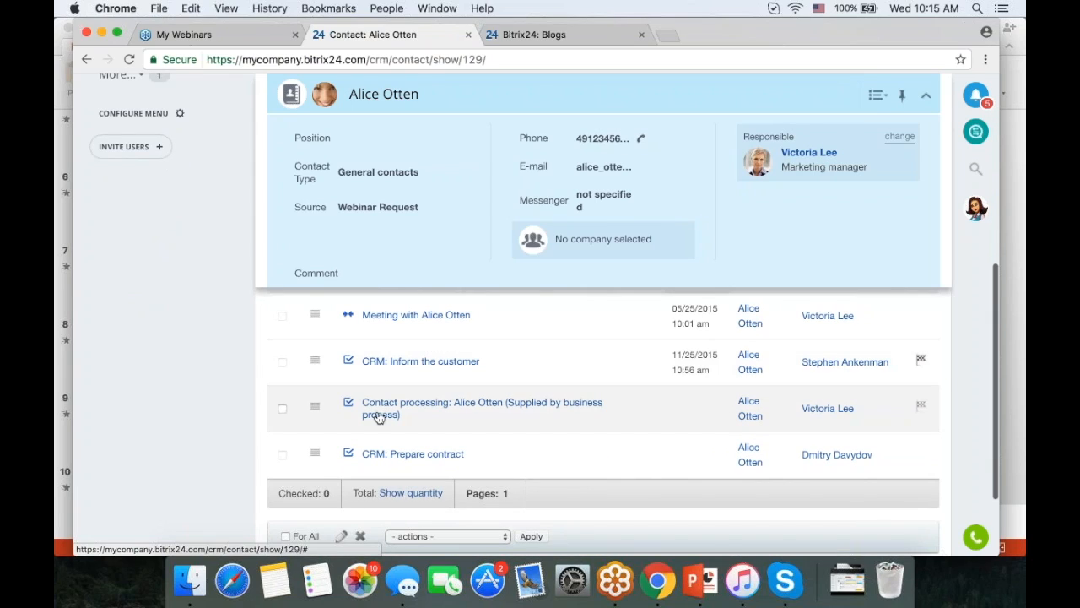
{"action": "scroll", "coordinate": [379, 405], "scroll_direction": "up", "scroll_amount": 3}
{"action": "scroll", "coordinate": [121, 182], "scroll_direction": "up", "scroll_amount": 3}
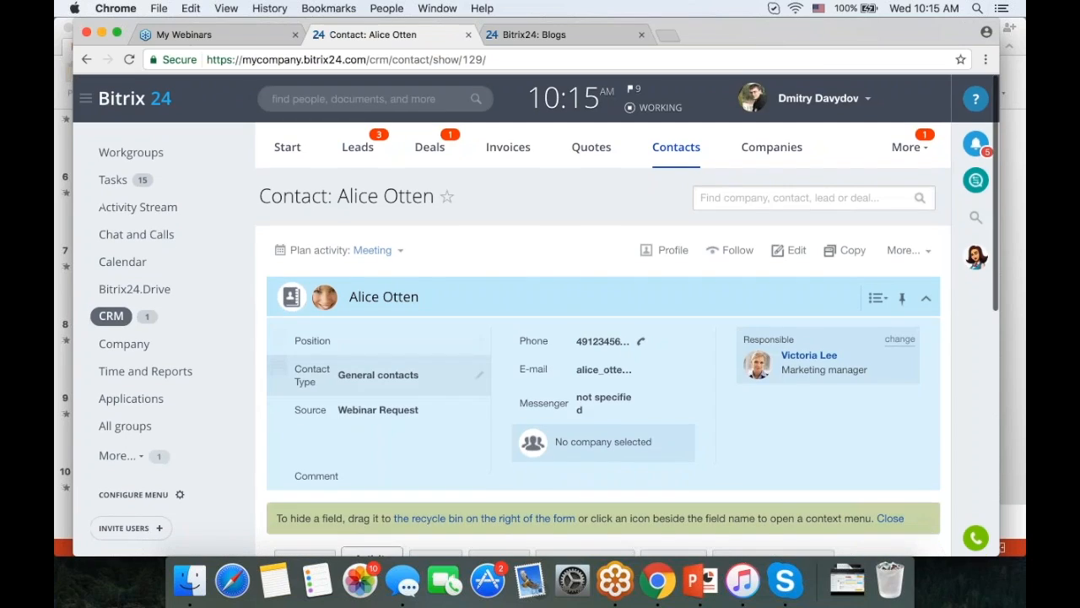
- Go through Tasks and Workgroups to the company Activity Stream
{"action": "left_click", "coordinate": [121, 180]}
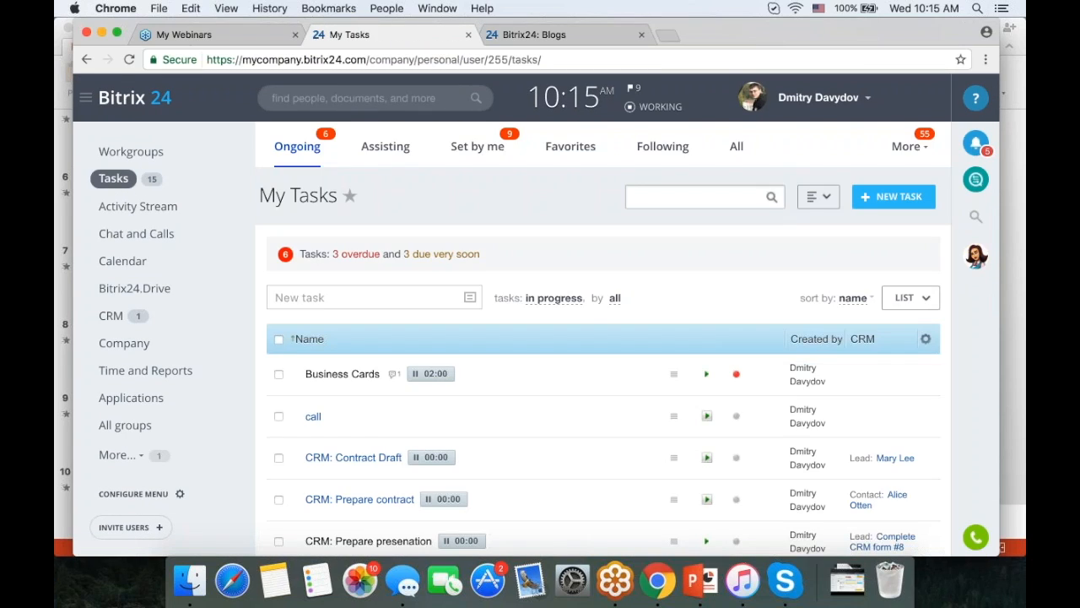
{"action": "left_click", "coordinate": [143, 165]}
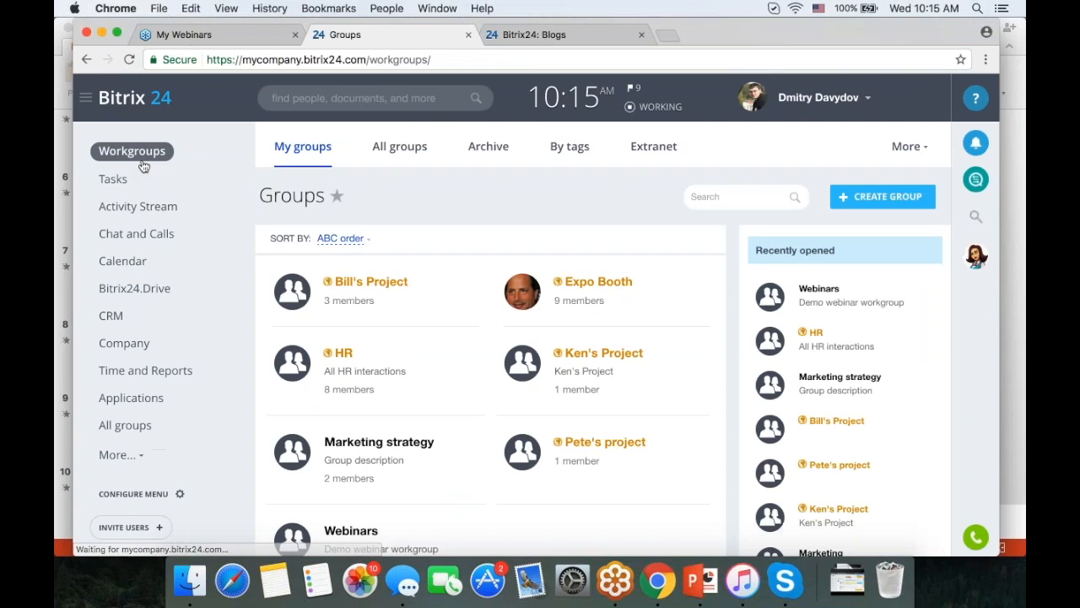
{"action": "left_click", "coordinate": [175, 209]}
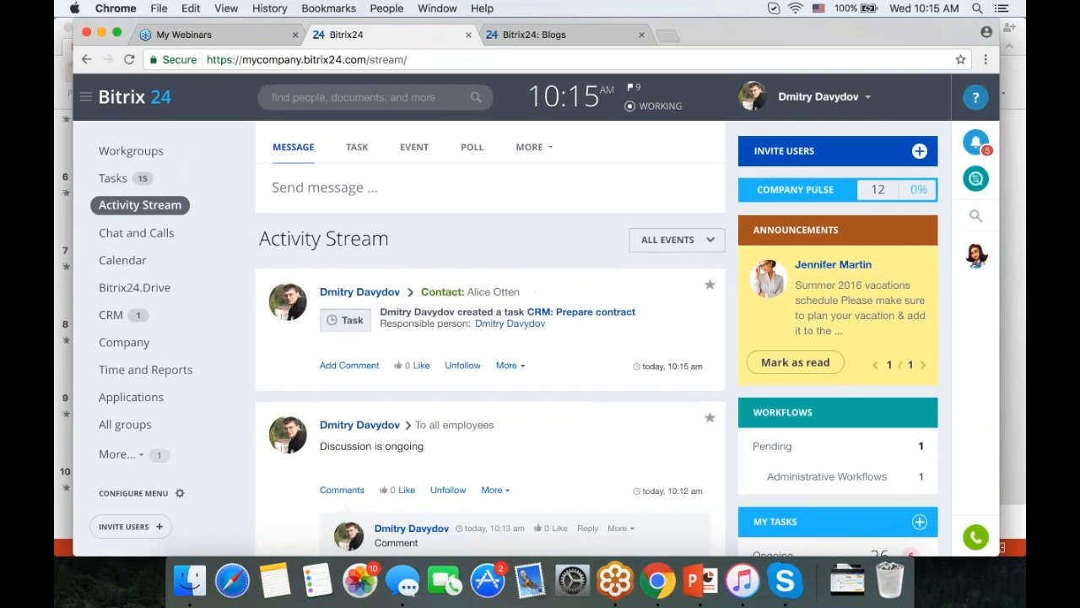
- Create a task from the 'Comment' reply and dismiss the 'Task has been created' notice
{"action": "scroll", "coordinate": [588, 337], "scroll_direction": "down", "scroll_amount": 3}
{"action": "scroll", "coordinate": [603, 321], "scroll_direction": "down", "scroll_amount": 2}
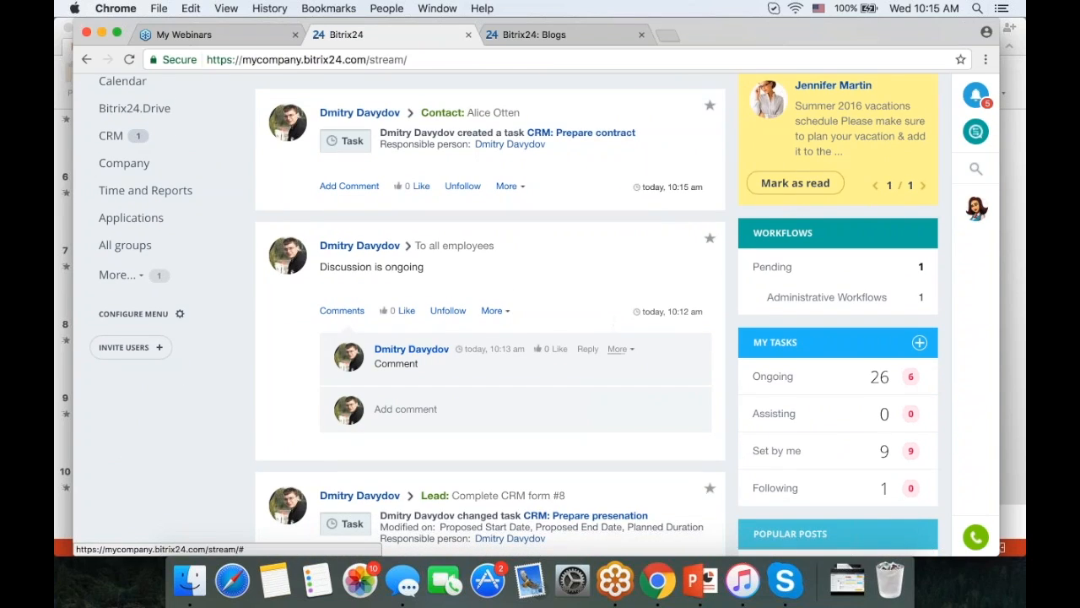
{"action": "left_click", "coordinate": [618, 349]}
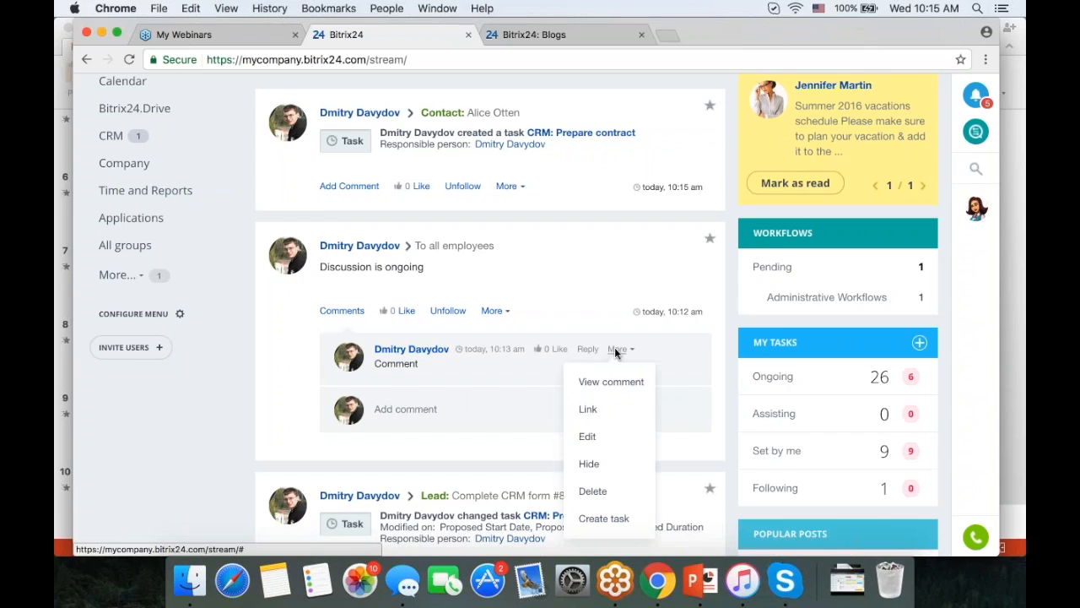
{"action": "left_click", "coordinate": [615, 496]}
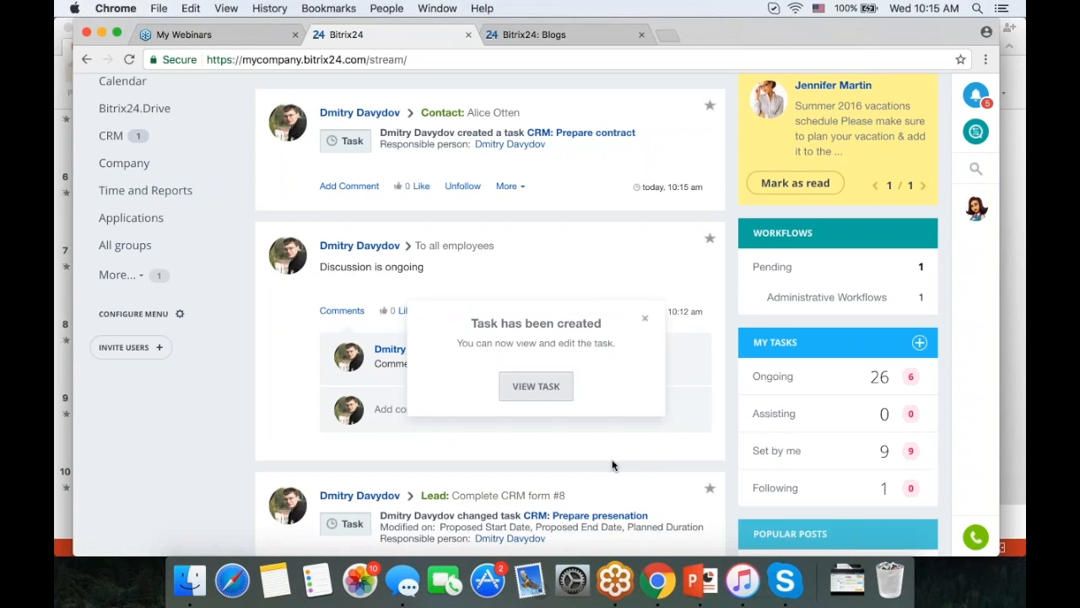
{"action": "left_click", "coordinate": [645, 251]}
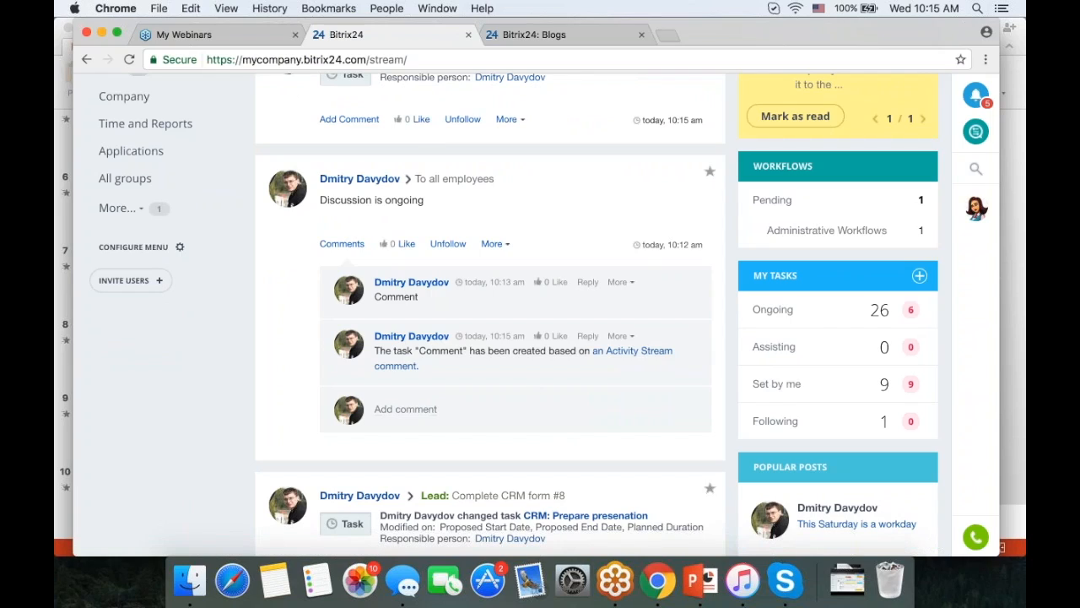
{"action": "scroll", "coordinate": [544, 410], "scroll_direction": "up", "scroll_amount": 2}
{"action": "scroll", "coordinate": [548, 411], "scroll_direction": "up", "scroll_amount": 1}
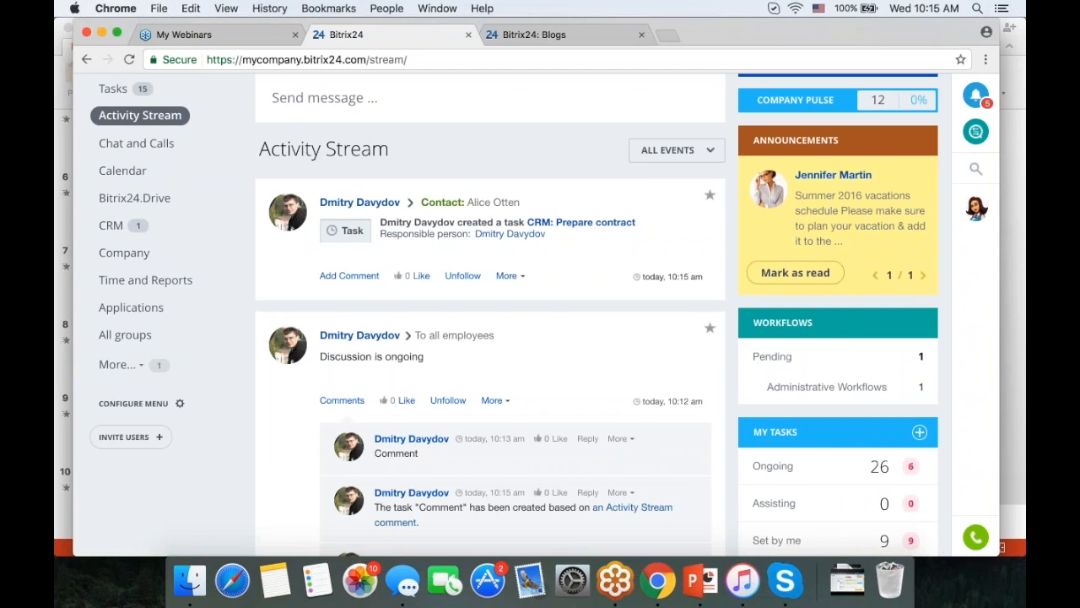
{"action": "scroll", "coordinate": [548, 337], "scroll_direction": "up", "scroll_amount": 2}
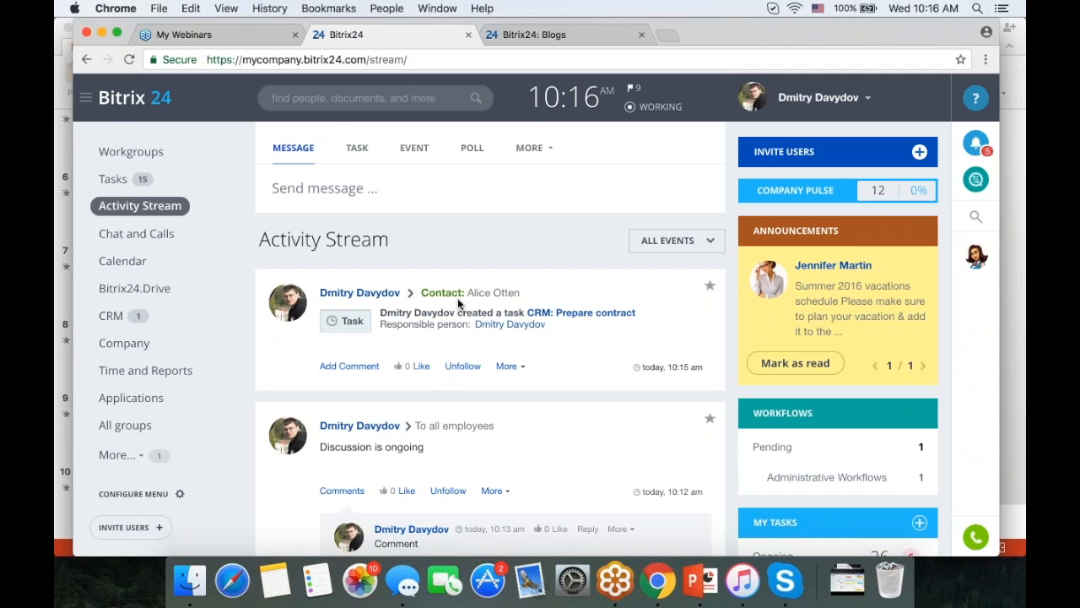
{"action": "scroll", "coordinate": [457, 298], "scroll_direction": "down", "scroll_amount": 2}
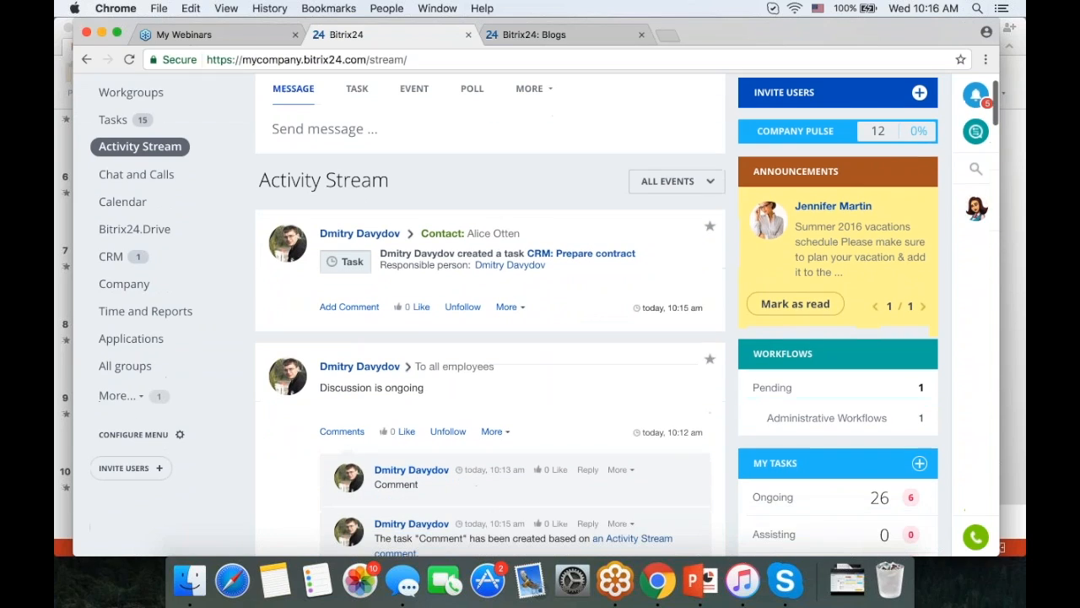
- Play the PowerPoint slideshow from slide 9, 'Thank You', then return to Chrome
{"action": "left_click", "coordinate": [699, 582]}
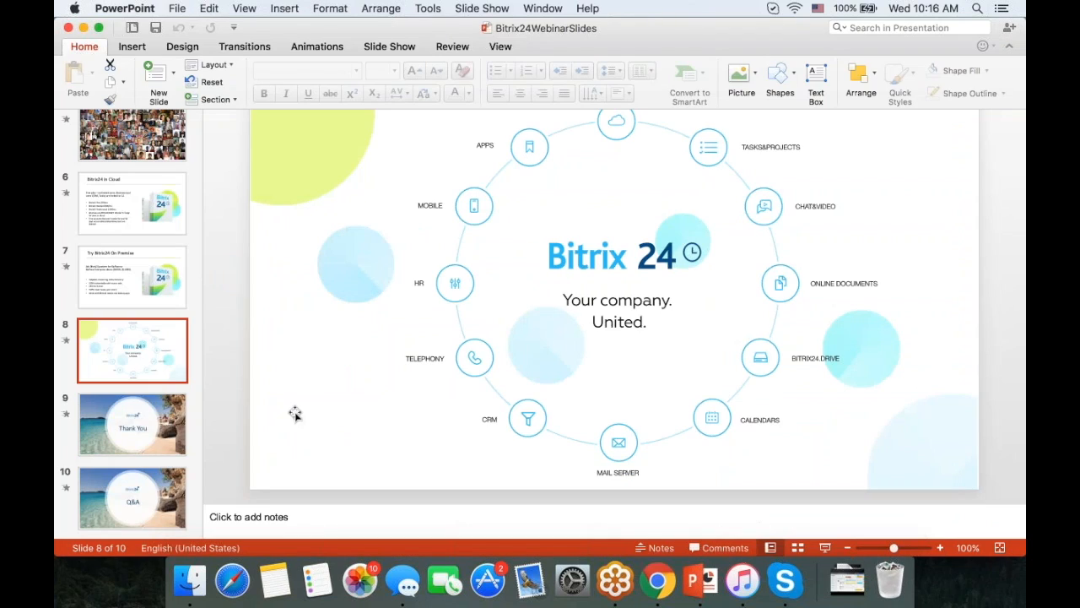
{"action": "left_click", "coordinate": [133, 422]}
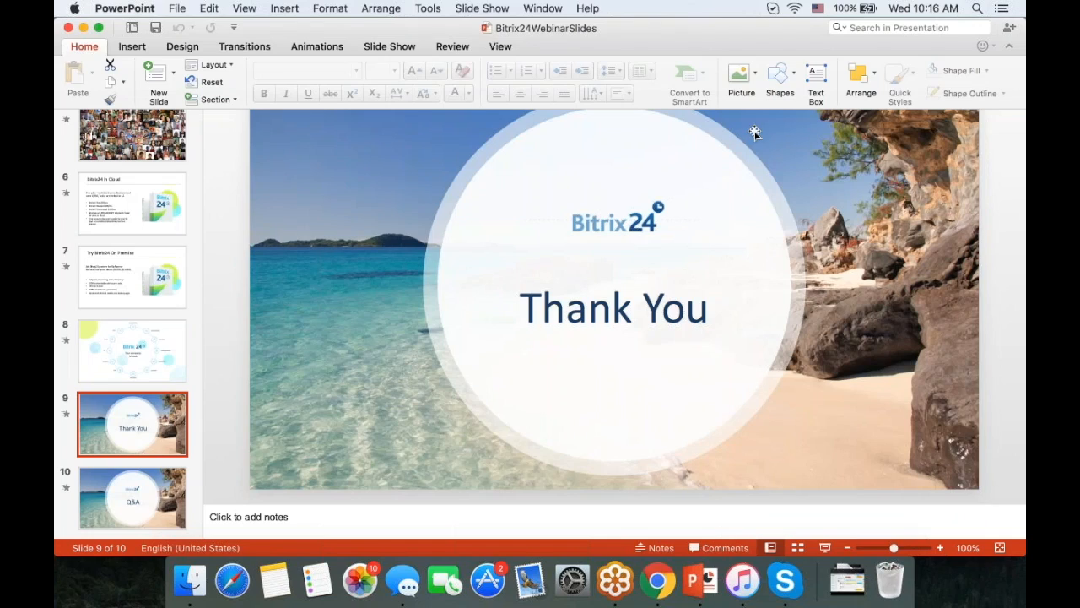
{"action": "left_click", "coordinate": [483, 10]}
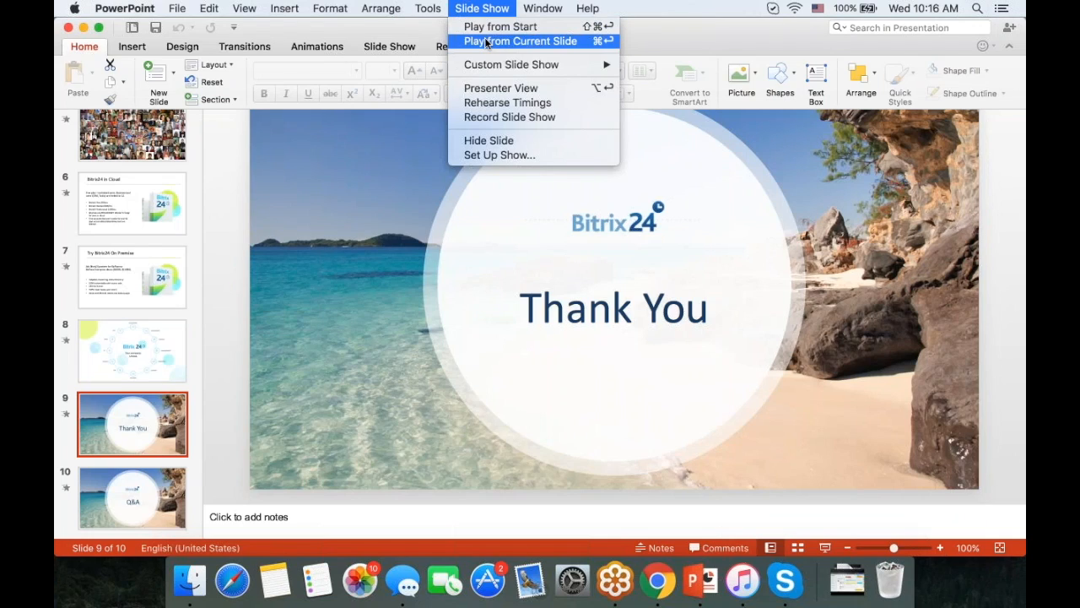
{"action": "left_click", "coordinate": [486, 41]}
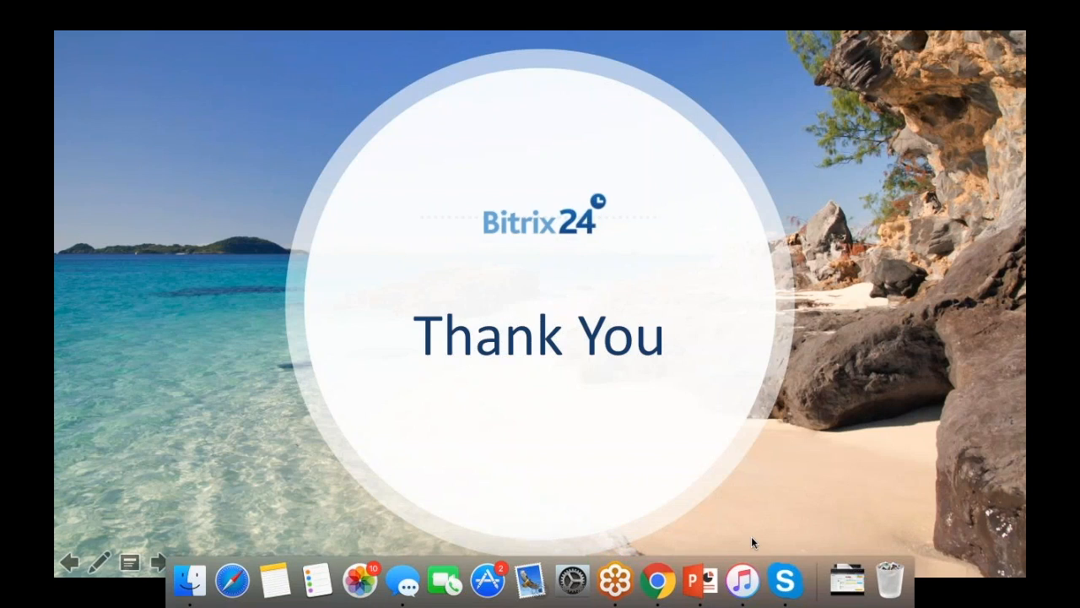
{"action": "left_click", "coordinate": [659, 582]}
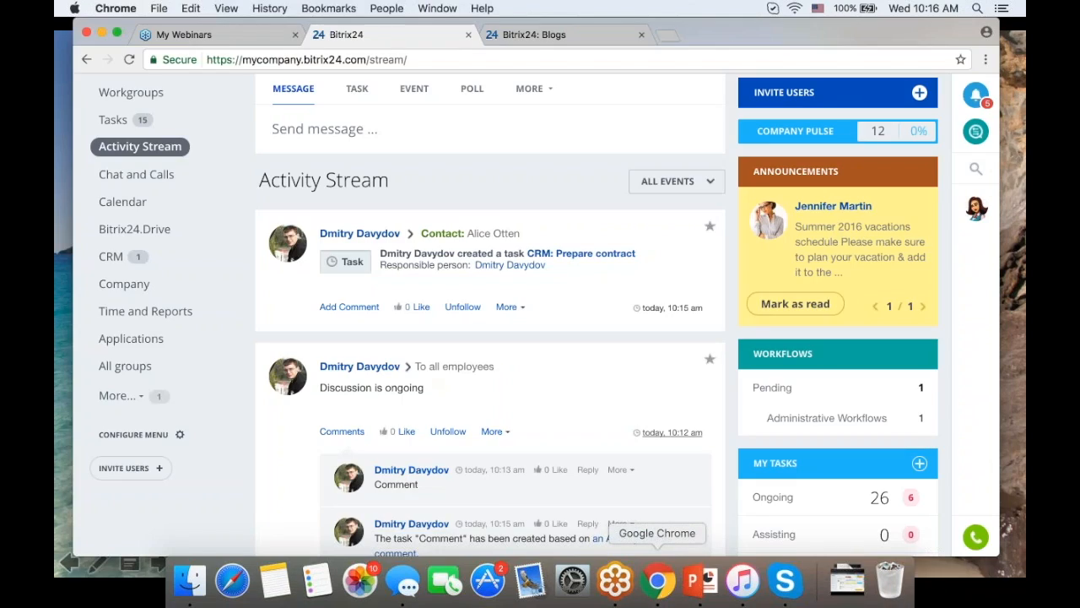
- In a new tab, open youtube.com/user/Bitrix24/videos and scroll through the uploads
{"action": "left_click", "coordinate": [674, 31]}
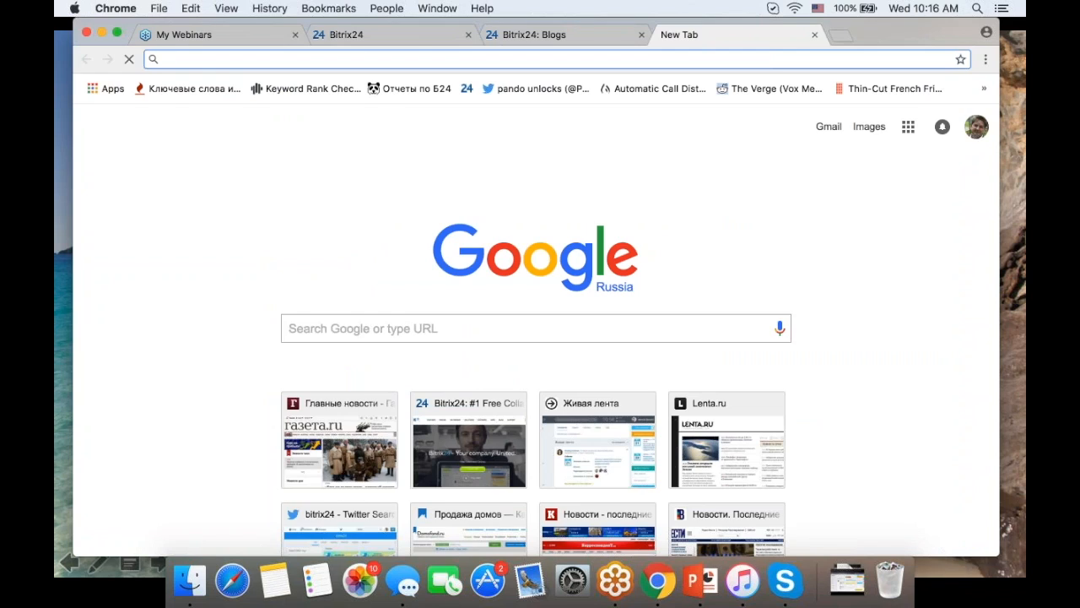
{"action": "type", "text": "youtube.com/channel/UCVPYbobPRzz0SjinWekjUBw"}
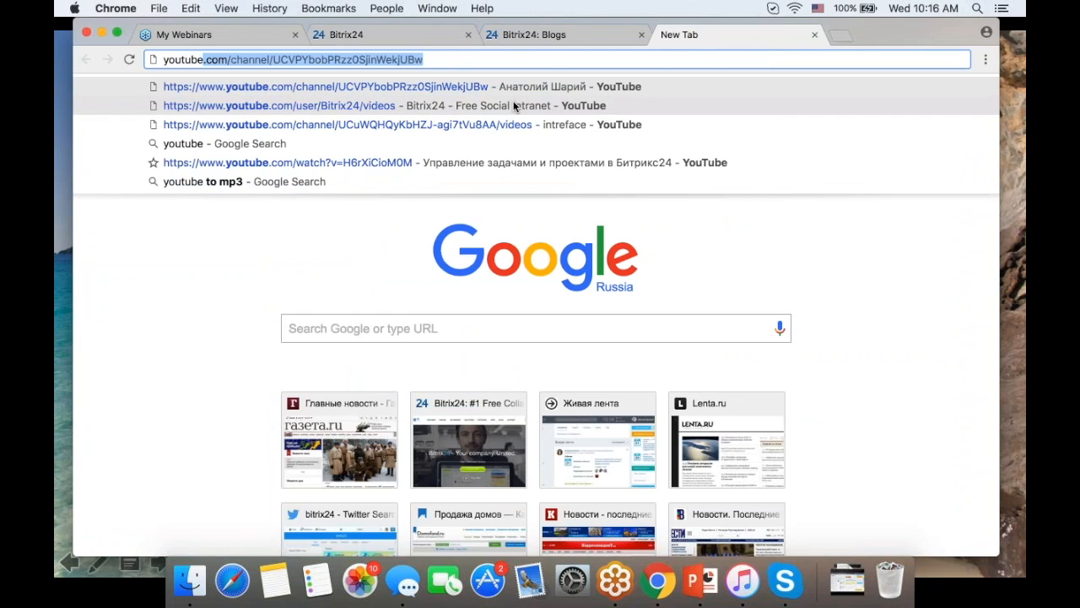
{"action": "left_click", "coordinate": [513, 105]}
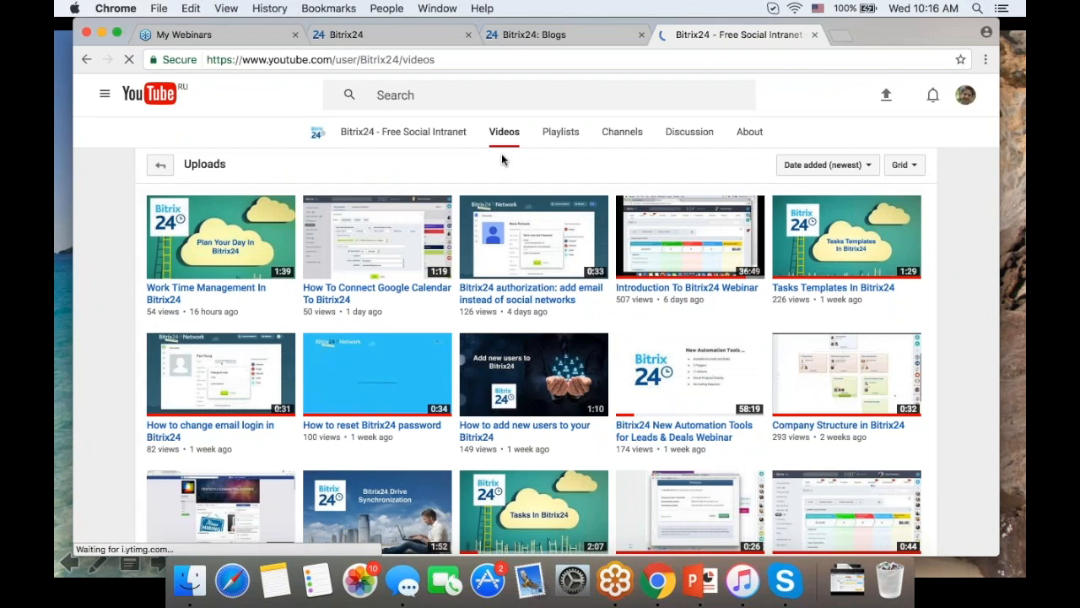
{"action": "scroll", "coordinate": [567, 351], "scroll_direction": "down", "scroll_amount": 1}
{"action": "scroll", "coordinate": [536, 351], "scroll_direction": "down", "scroll_amount": 10}
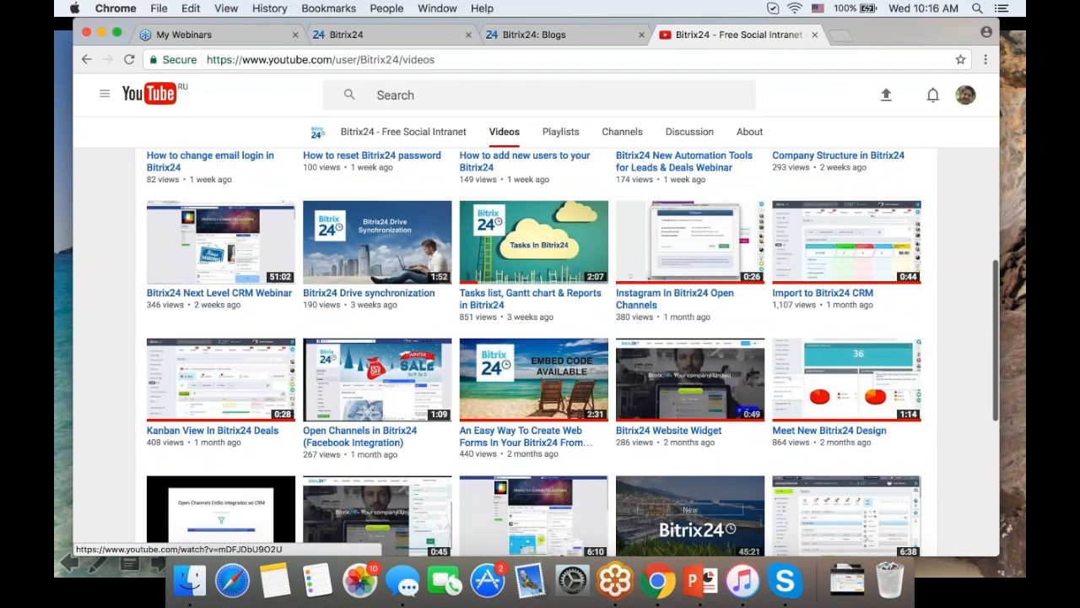
{"action": "scroll", "coordinate": [534, 337], "scroll_direction": "up", "scroll_amount": 15}
{"action": "scroll", "coordinate": [533, 338], "scroll_direction": "down", "scroll_amount": 3}
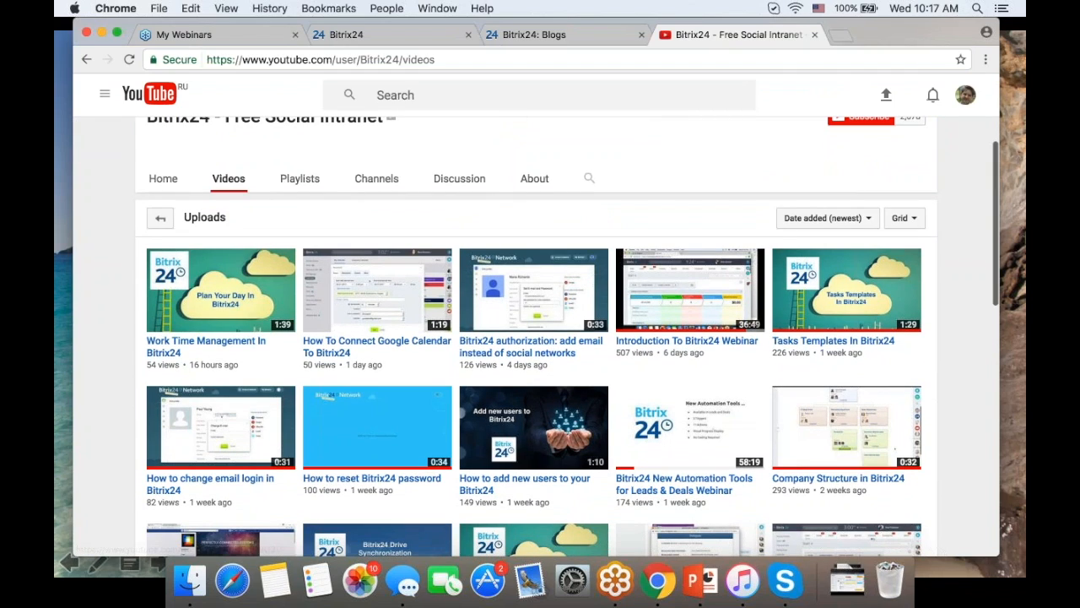
- Open the Bitrix24Care Helpdesk from the footer of the Bitrix24: Blogs tab
{"action": "left_click", "coordinate": [531, 34]}
{"action": "scroll", "coordinate": [533, 338], "scroll_direction": "down", "scroll_amount": 20}
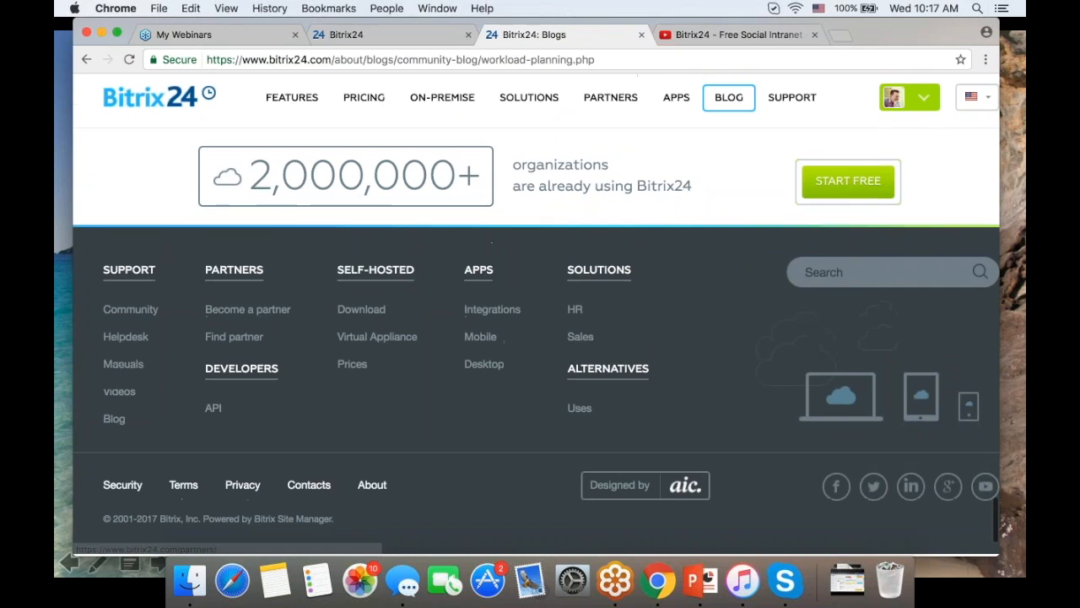
{"action": "left_click", "coordinate": [125, 336]}
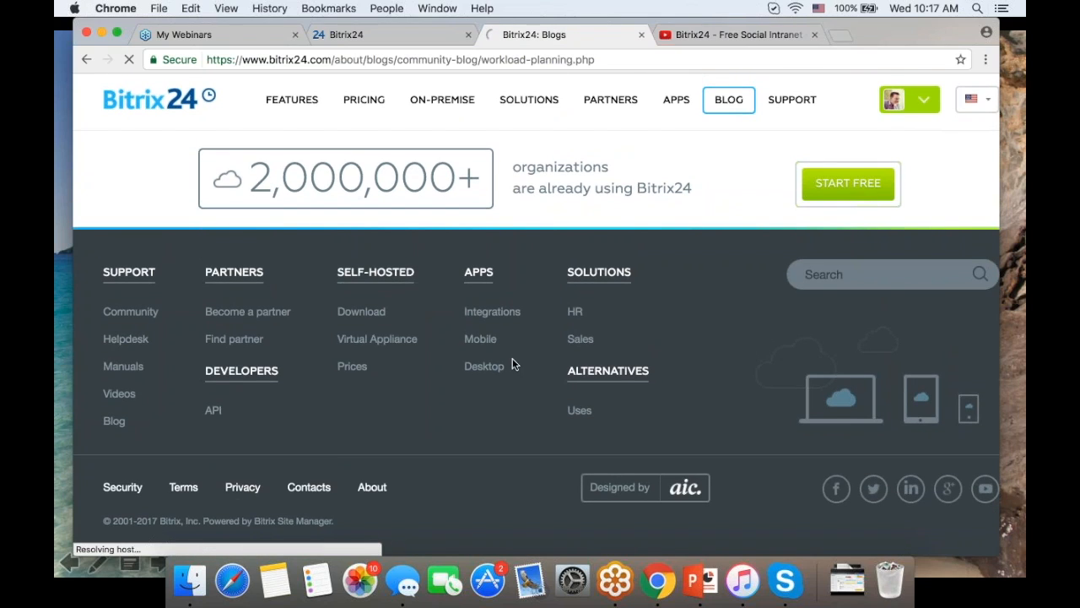
{"action": "scroll", "coordinate": [633, 342], "scroll_direction": "down", "scroll_amount": 2}
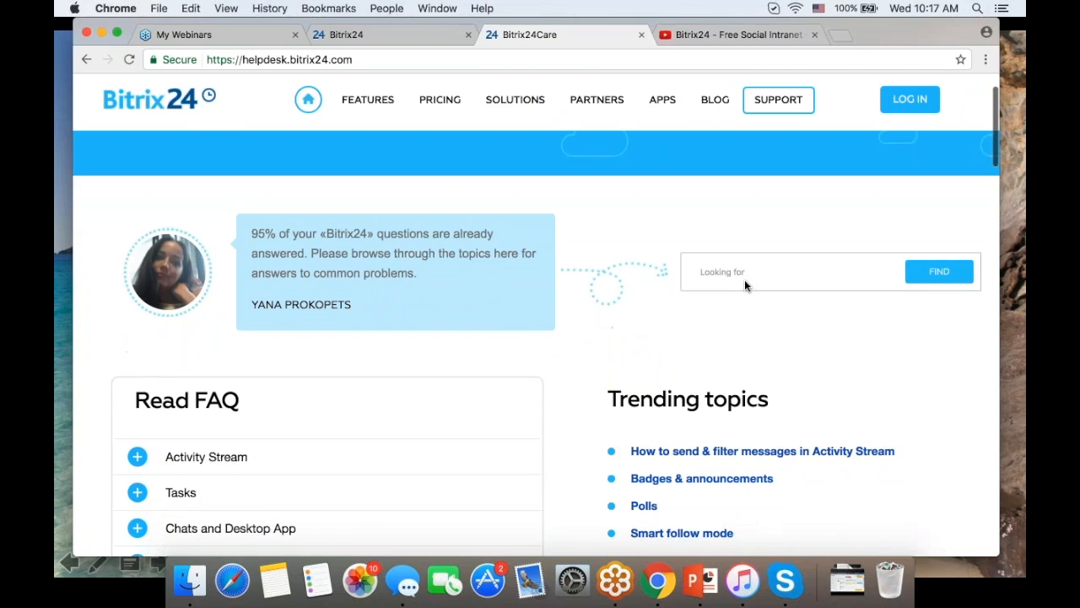
- Search the helpdesk for 'task' and scroll through the 62 results
{"action": "left_click", "coordinate": [703, 269]}
{"action": "type", "text": "task"}
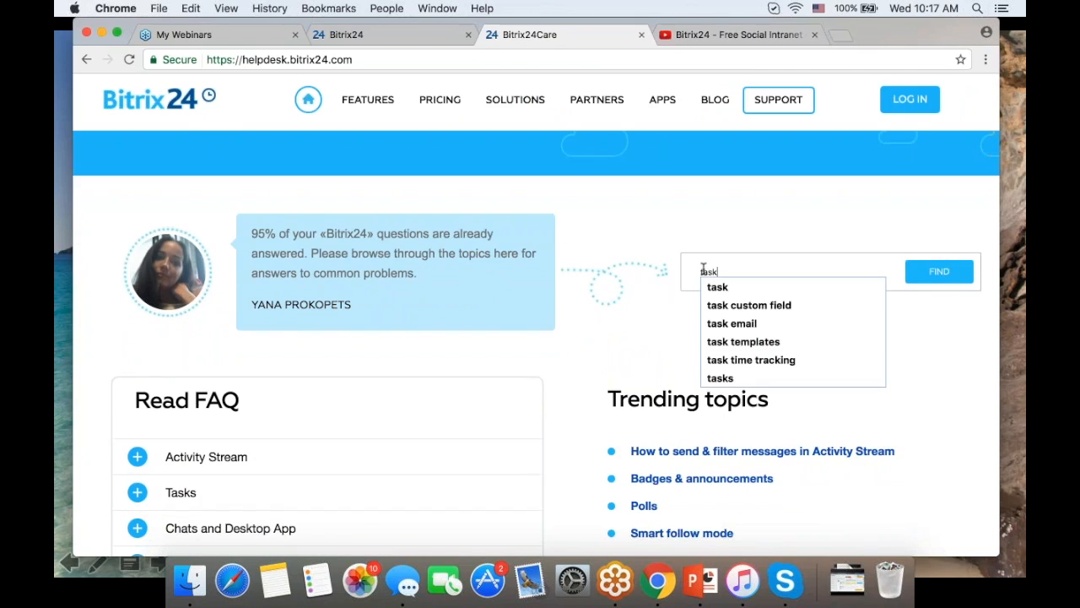
{"action": "left_click", "coordinate": [772, 287]}
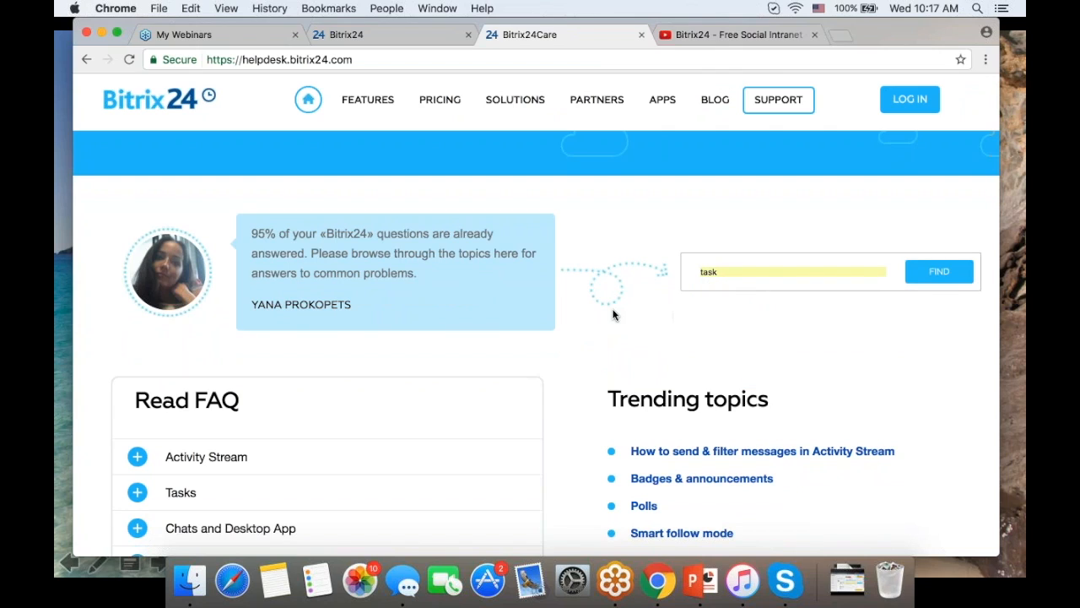
{"action": "left_click", "coordinate": [938, 271]}
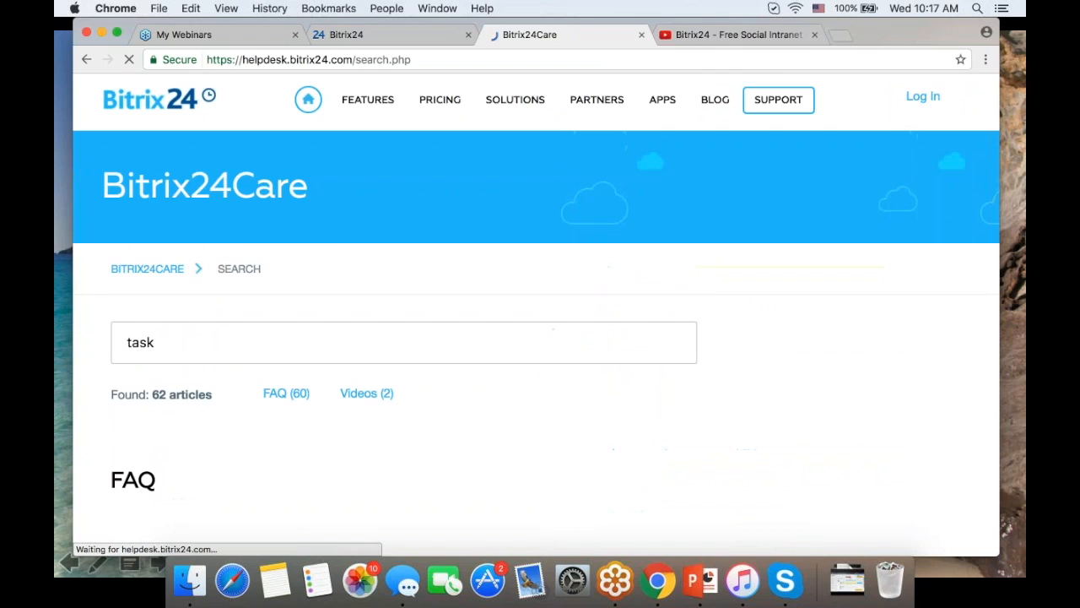
{"action": "scroll", "coordinate": [707, 286], "scroll_direction": "down", "scroll_amount": 10}
{"action": "scroll", "coordinate": [707, 286], "scroll_direction": "down", "scroll_amount": 3}
{"action": "scroll", "coordinate": [707, 279], "scroll_direction": "up", "scroll_amount": 15}
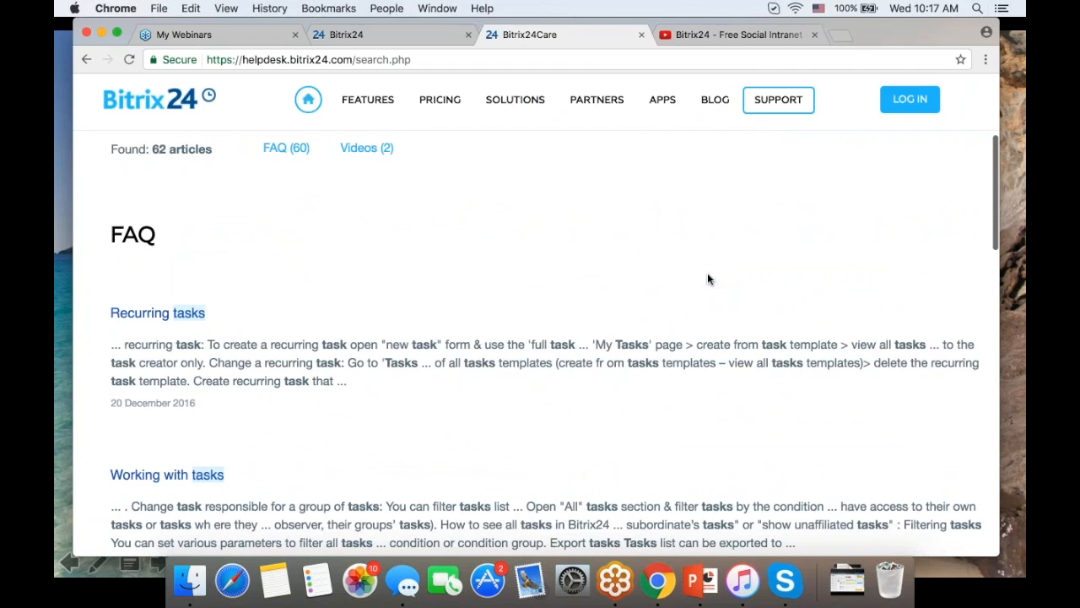
{"action": "left_click", "coordinate": [839, 37]}
- Open the Tasks lesson (11 of 157) of the Bitrix24 Service course on training.bitrix24.com
{"action": "type", "text": "training.bitrix24.com"}
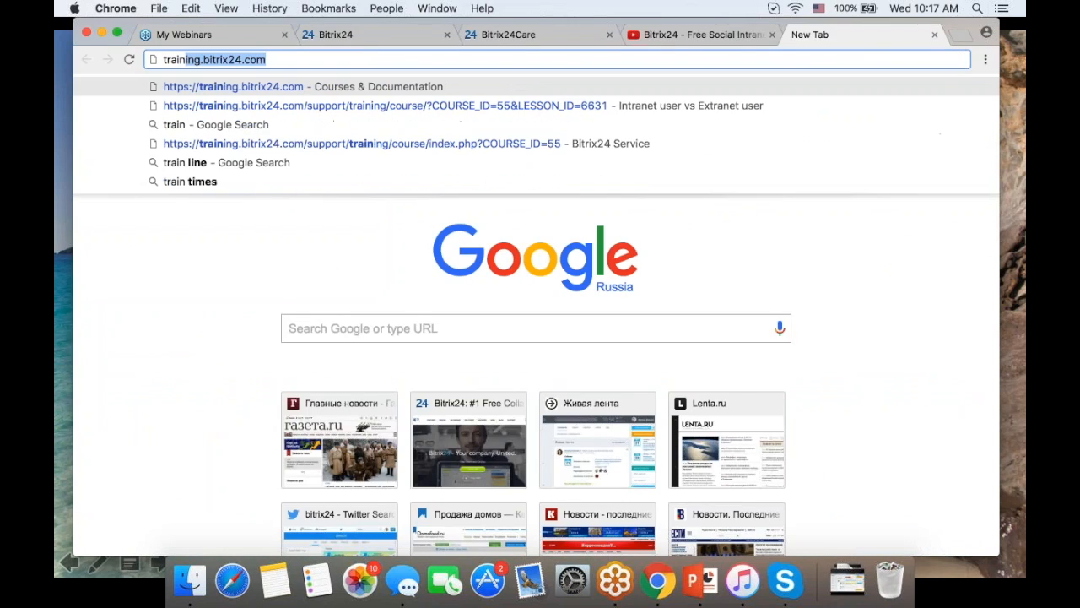
{"action": "left_click", "coordinate": [584, 86]}
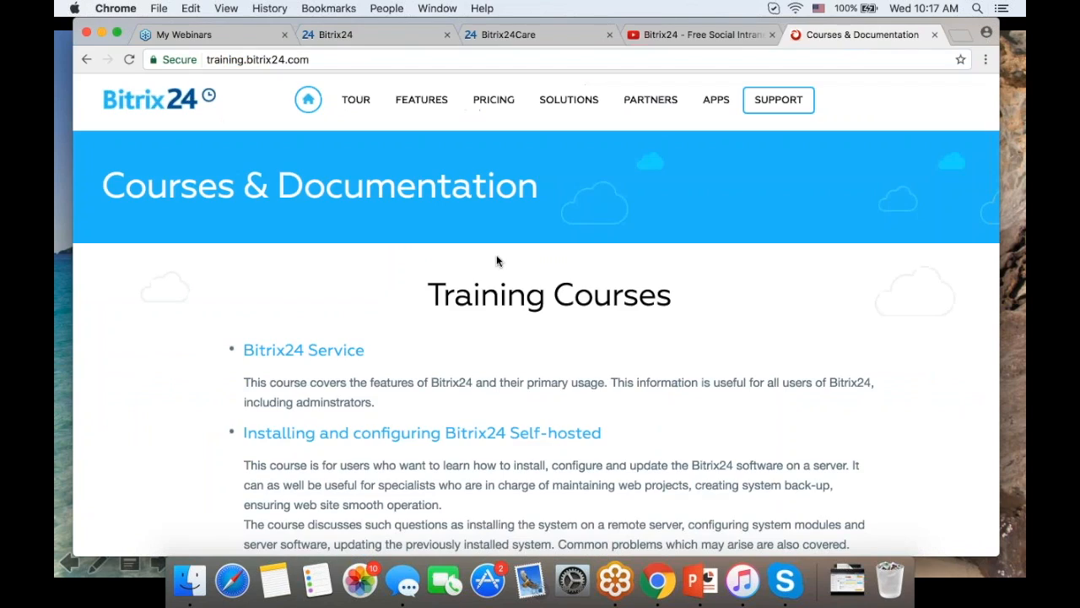
{"action": "left_click", "coordinate": [285, 349]}
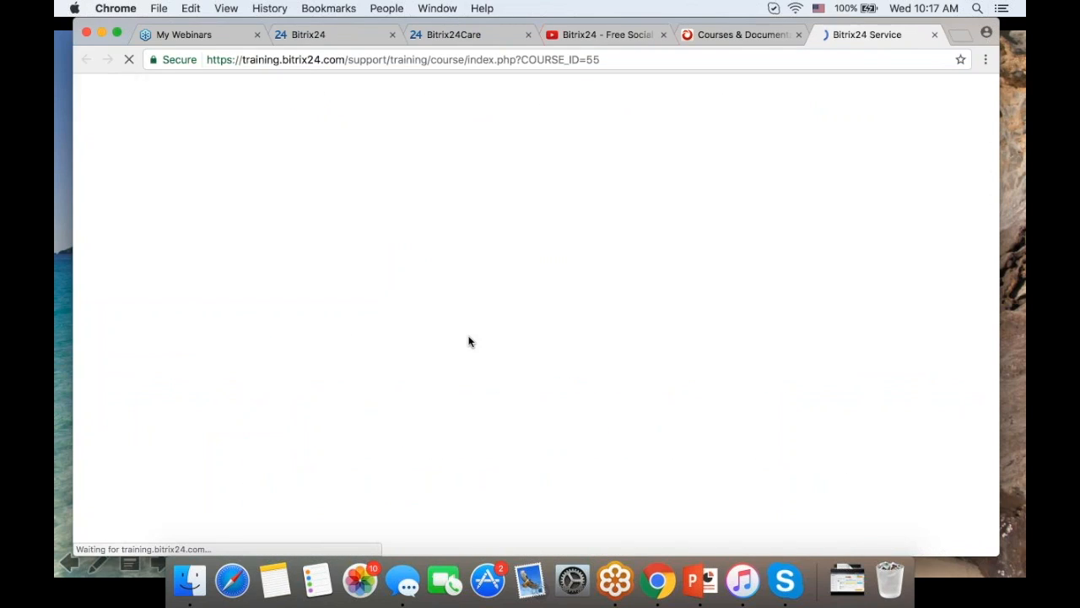
{"action": "scroll", "coordinate": [126, 281], "scroll_direction": "down", "scroll_amount": 5}
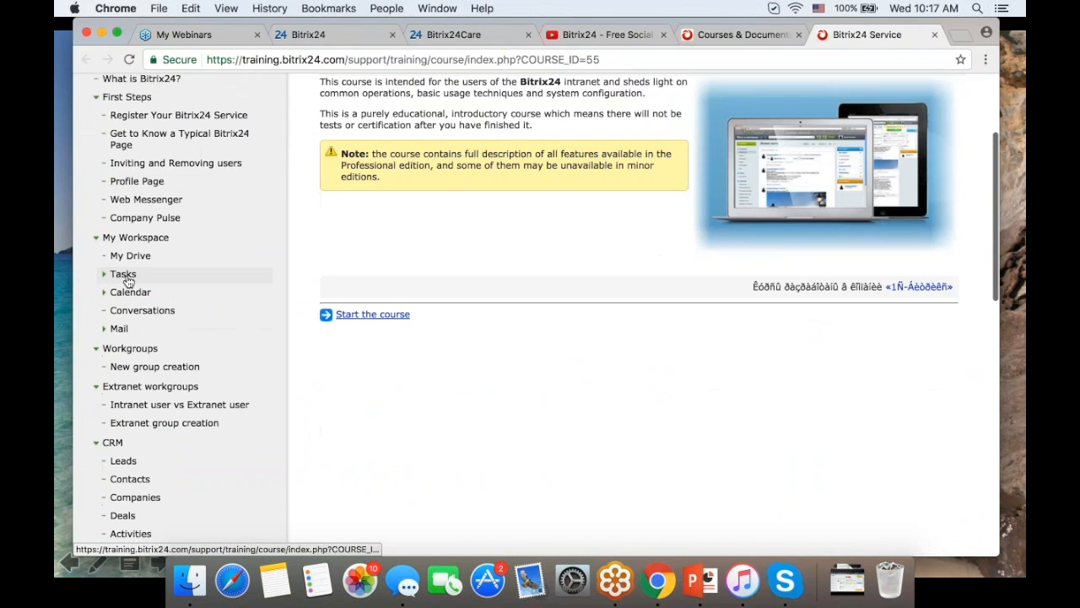
{"action": "left_click", "coordinate": [124, 277]}
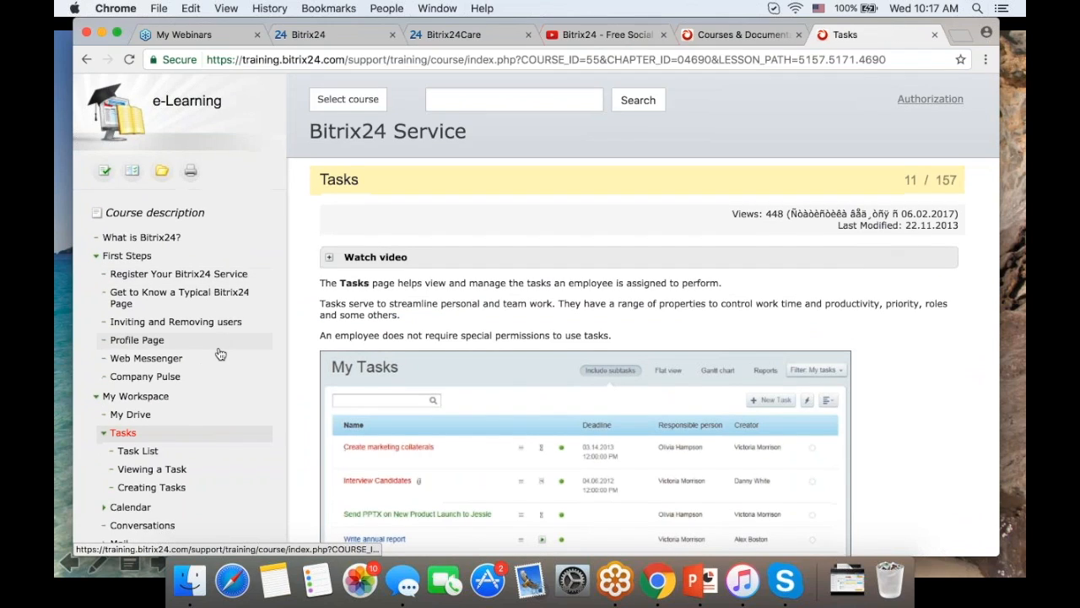
{"action": "scroll", "coordinate": [218, 354], "scroll_direction": "down", "scroll_amount": 4}
{"action": "scroll", "coordinate": [202, 348], "scroll_direction": "down", "scroll_amount": 1}
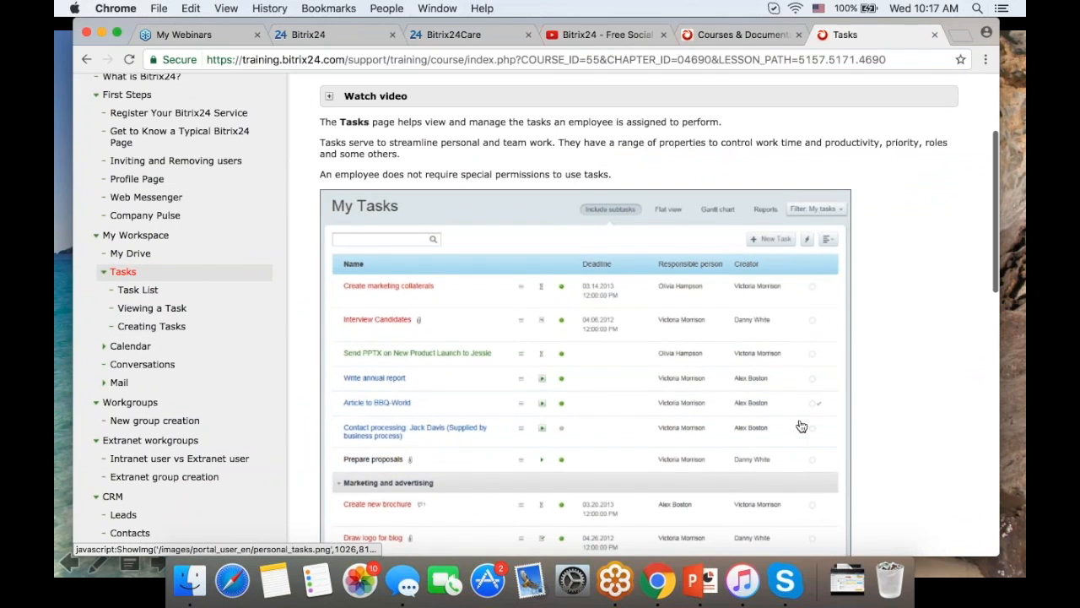
{"action": "scroll", "coordinate": [920, 361], "scroll_direction": "down", "scroll_amount": 10}
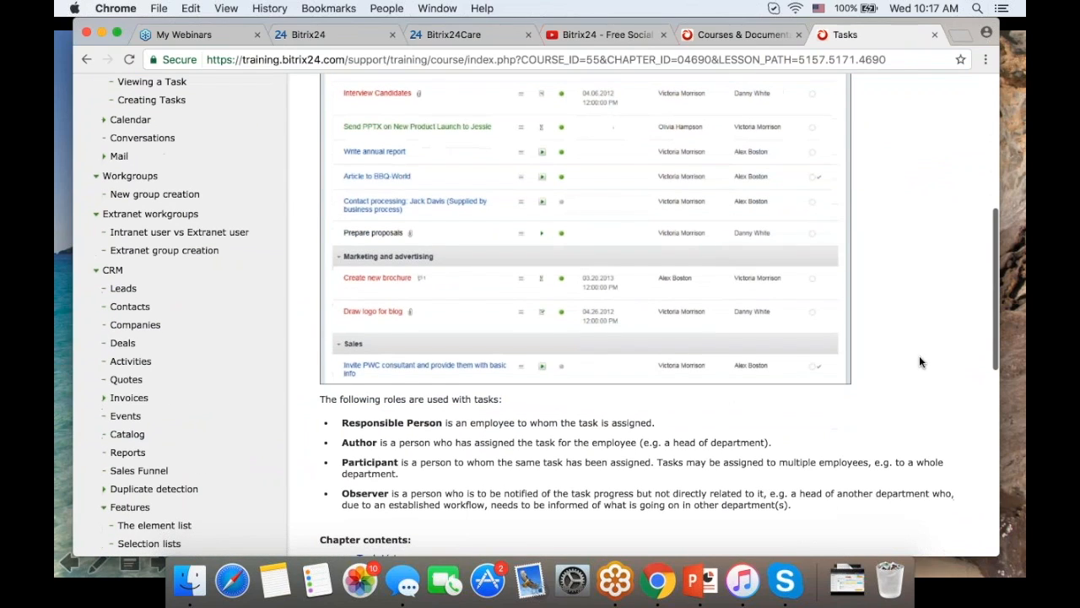
{"action": "scroll", "coordinate": [920, 361], "scroll_direction": "up", "scroll_amount": 5}
{"action": "scroll", "coordinate": [920, 361], "scroll_direction": "down", "scroll_amount": 15}
{"action": "scroll", "coordinate": [920, 361], "scroll_direction": "up", "scroll_amount": 5}
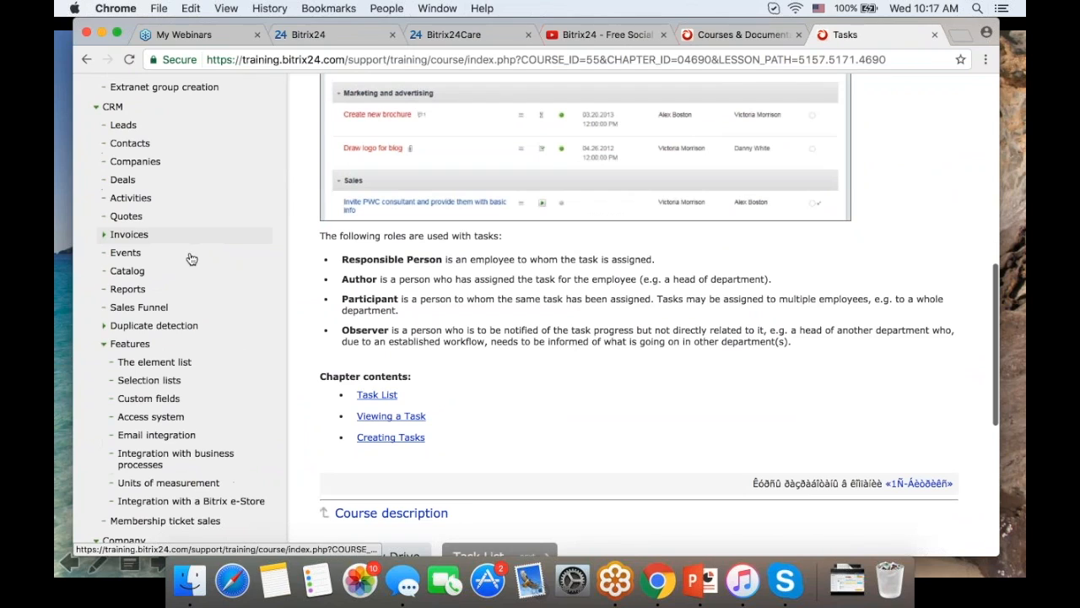
{"action": "scroll", "coordinate": [217, 268], "scroll_direction": "up", "scroll_amount": 10}
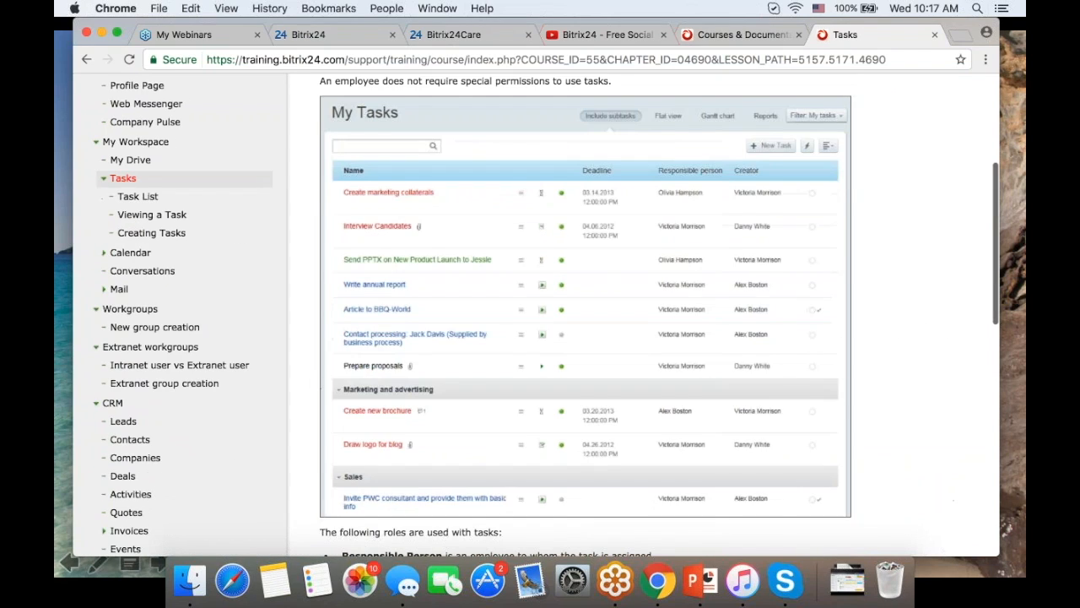
{"action": "scroll", "coordinate": [217, 267], "scroll_direction": "up", "scroll_amount": 8}
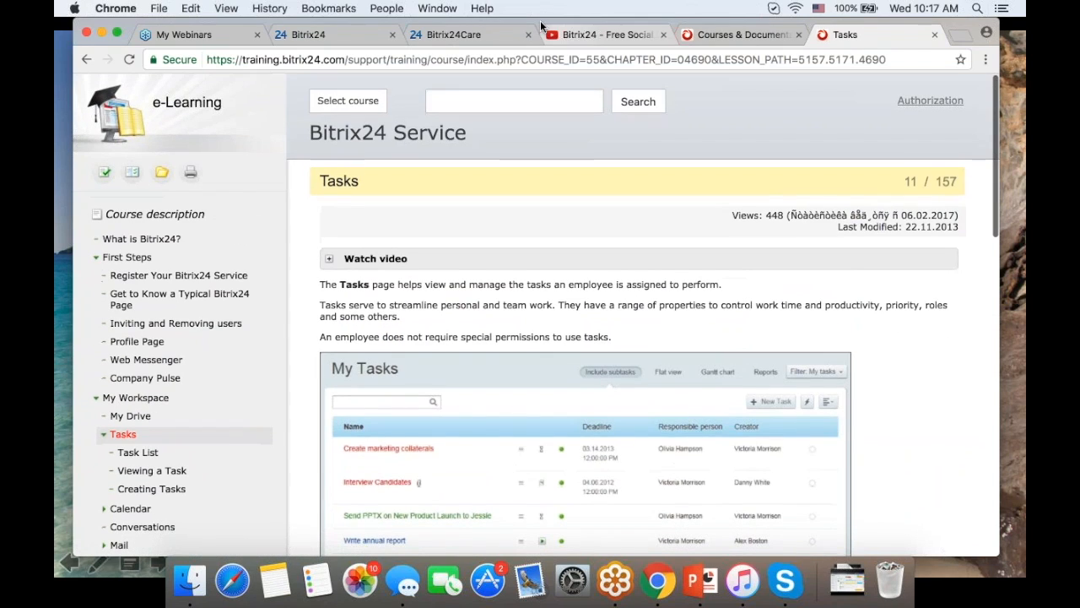